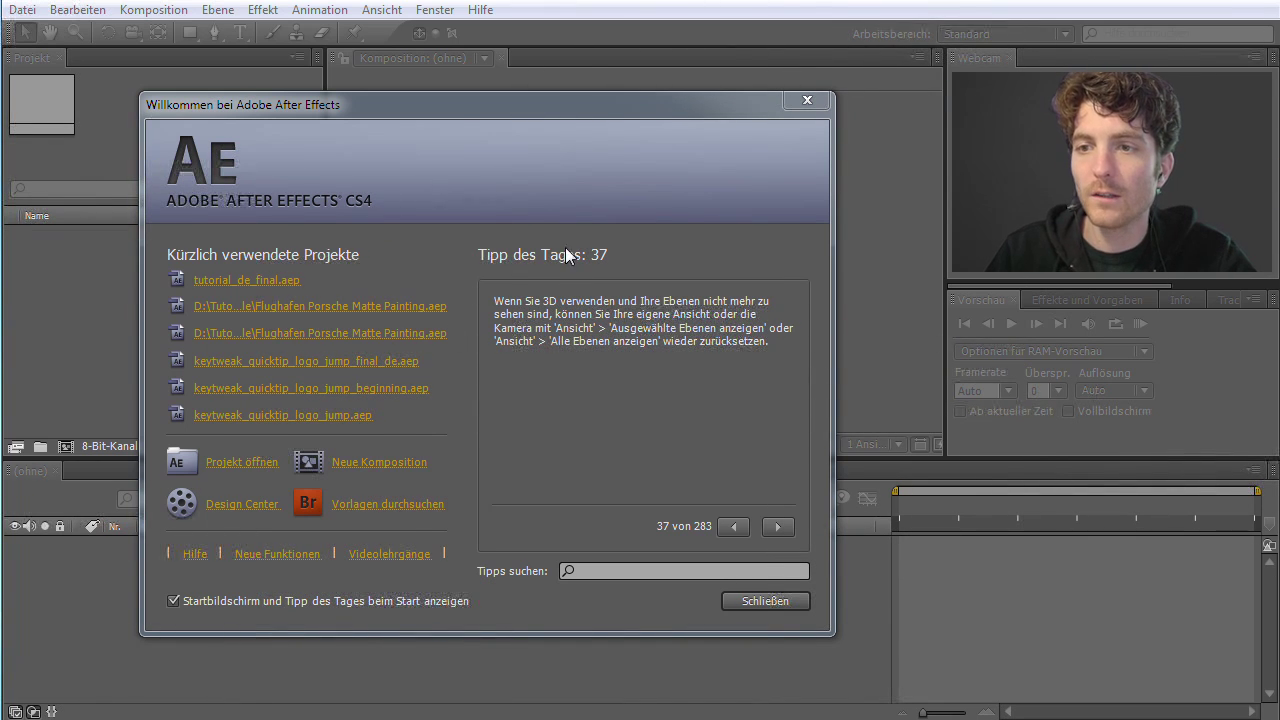
- Dismiss the After Effects welcome dialog with 'Schließen' to reach the empty workspace
click(381, 102)
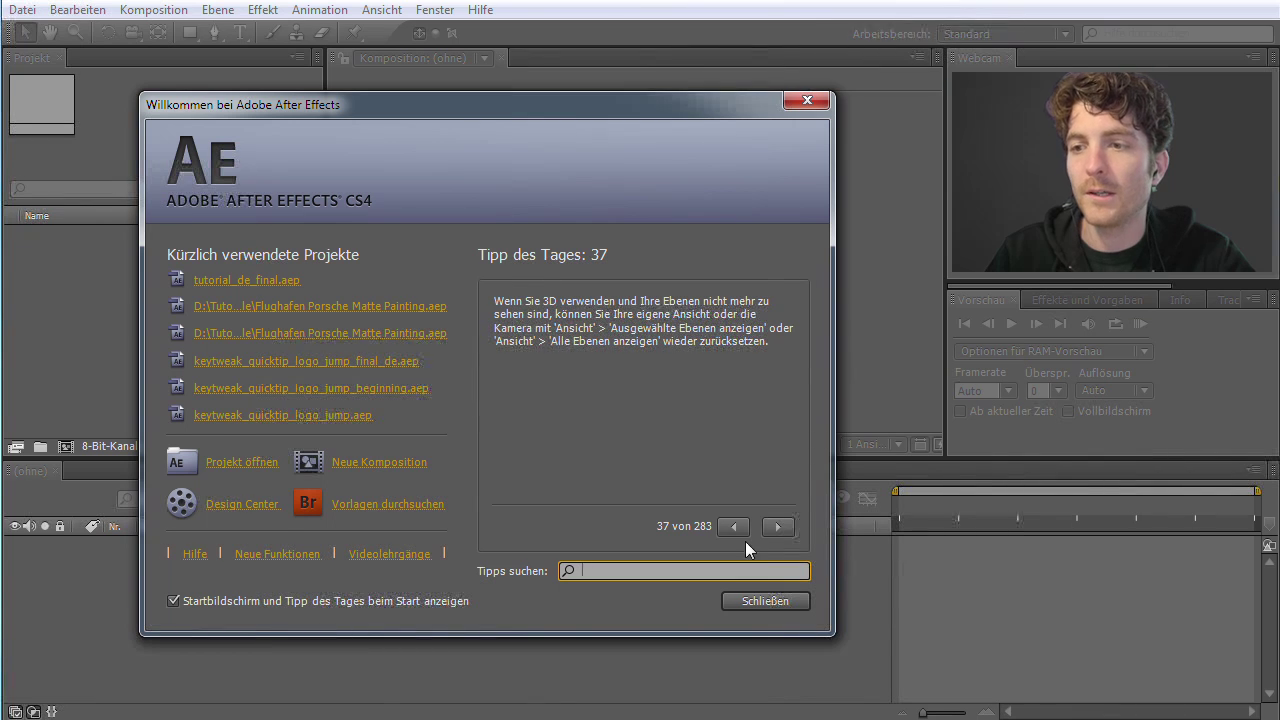
click(766, 600)
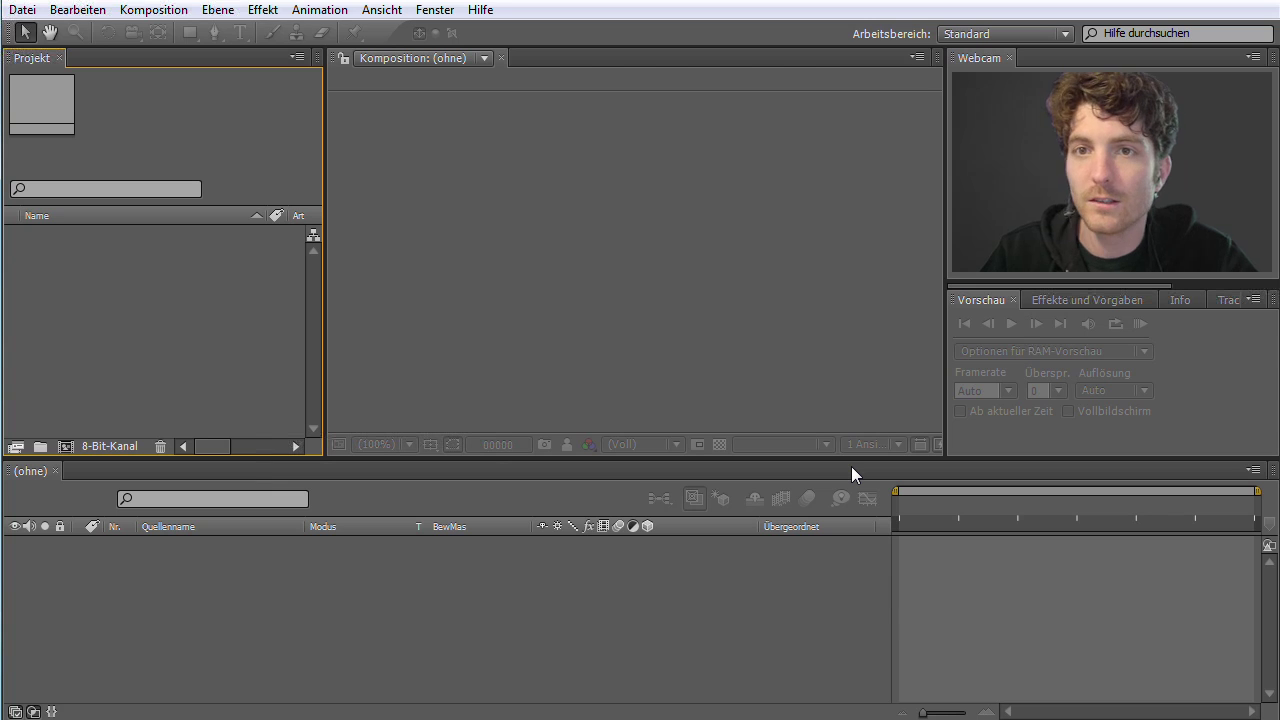
- Cycle through the Effects and Presets, Info, Tracker and RAM preview tabs, then focus the Project and Timeline panels
click(1063, 300)
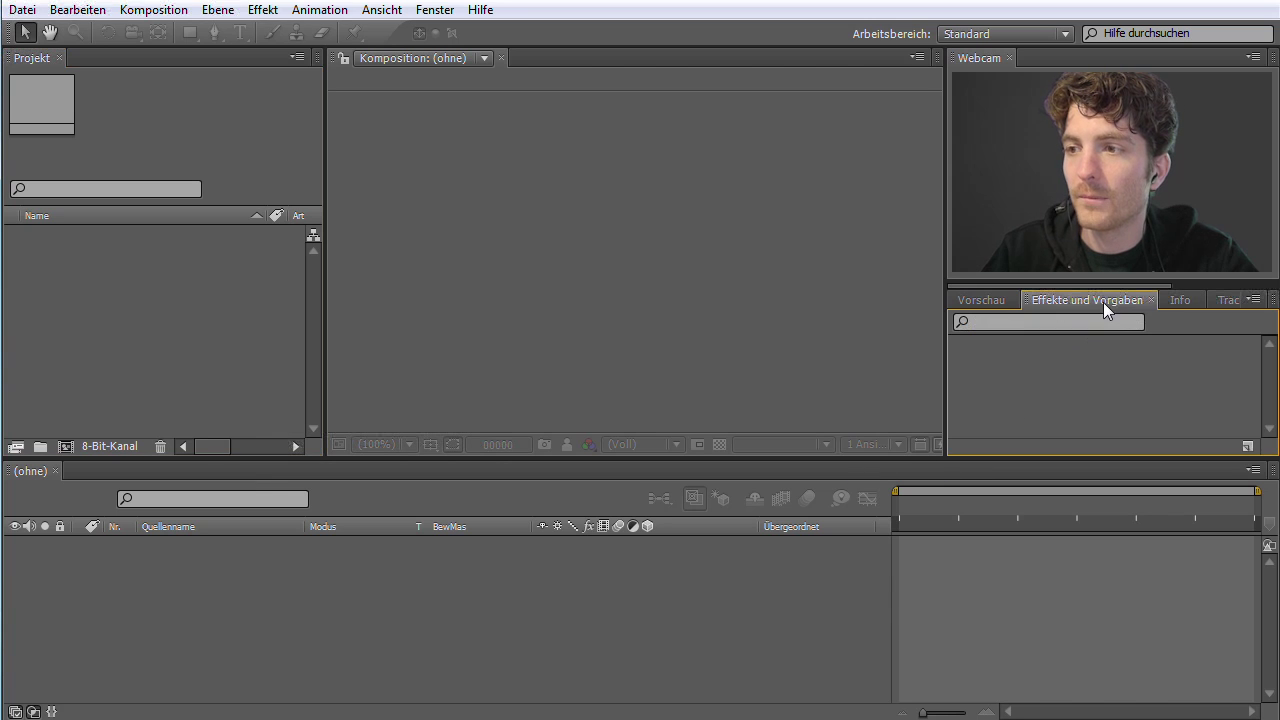
click(1188, 303)
click(1222, 301)
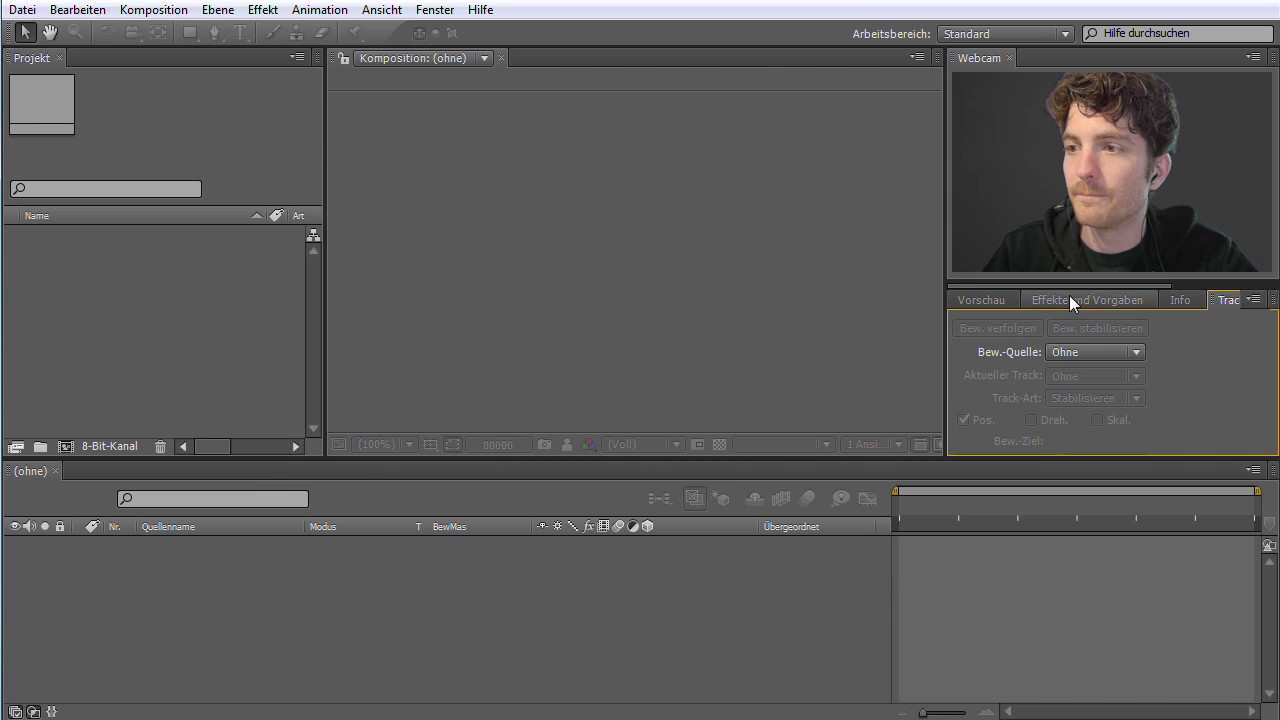
click(982, 301)
click(211, 306)
click(403, 579)
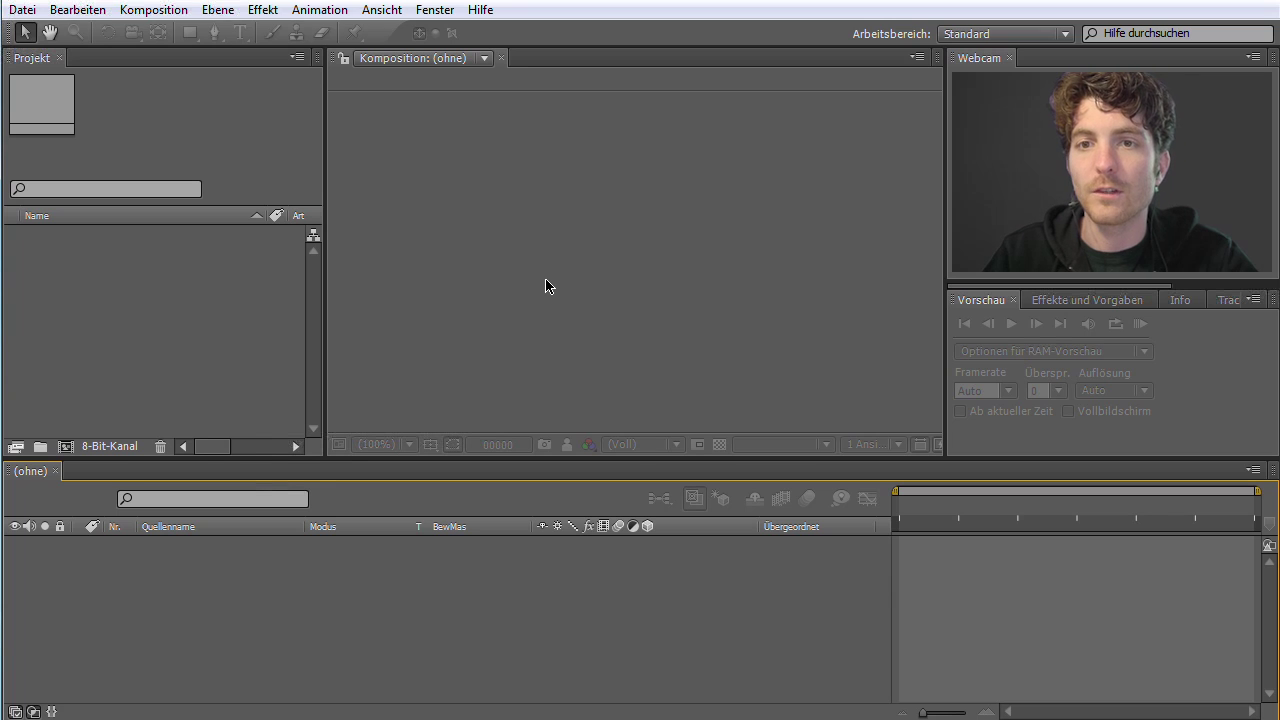
click(24, 60)
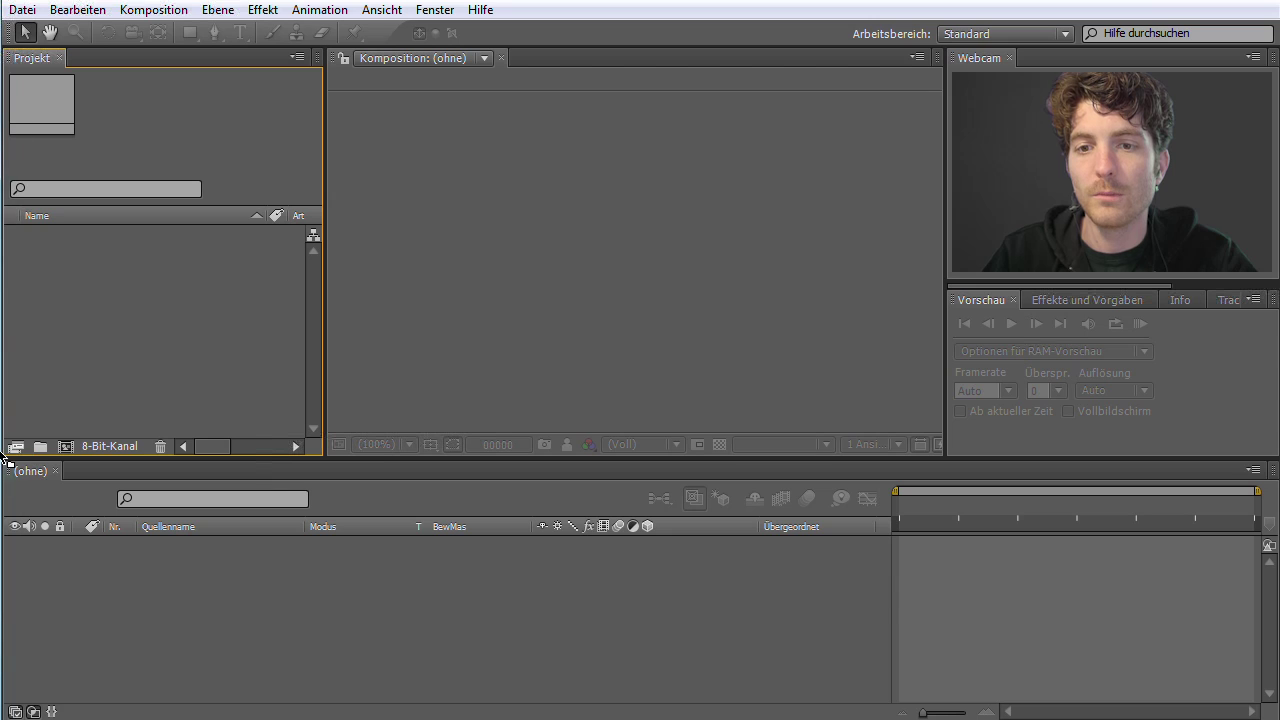
- Redock the Projekt panel beside the viewer and back to the left, and widen the composition viewer
drag(8, 459, 365, 283)
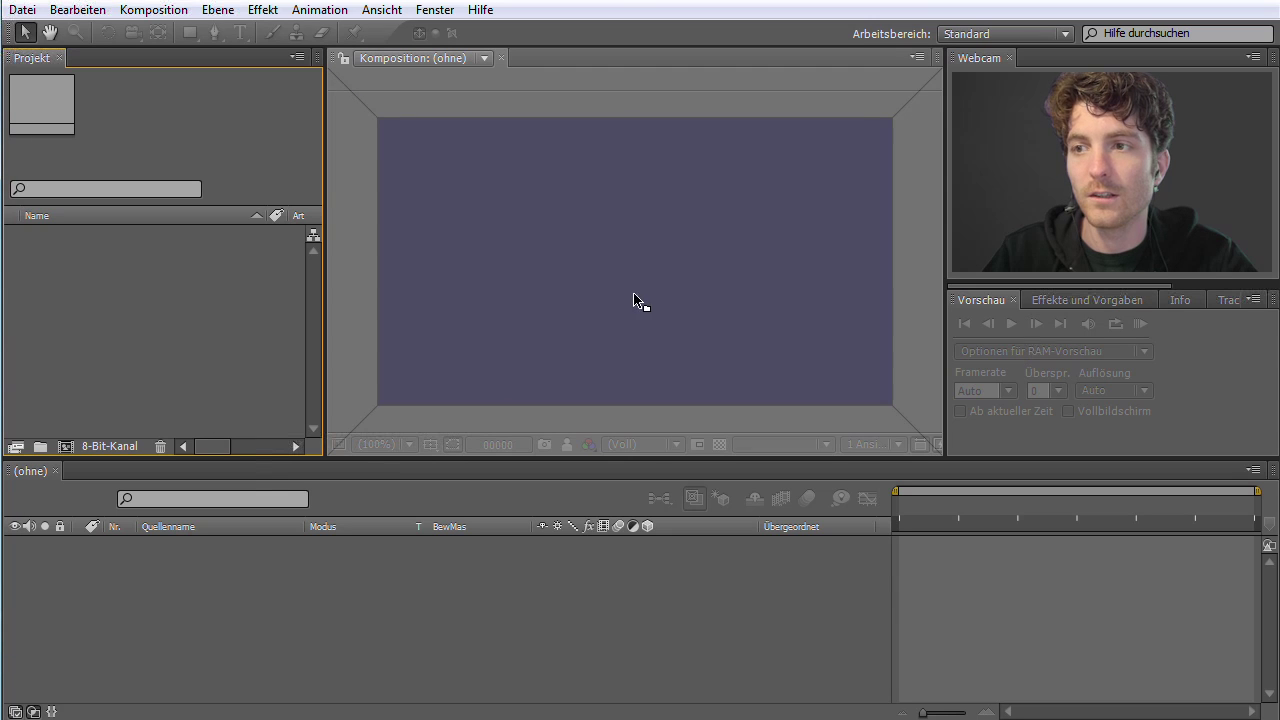
drag(365, 283, 909, 262)
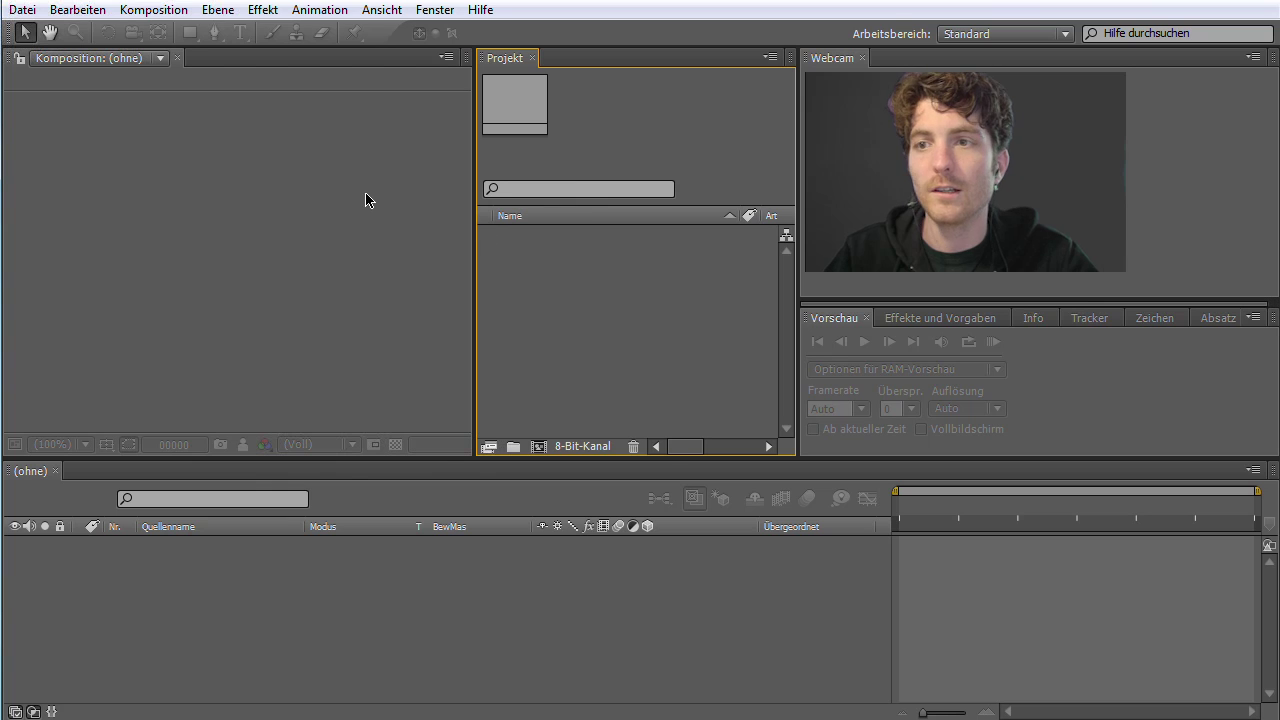
drag(507, 58, 141, 130)
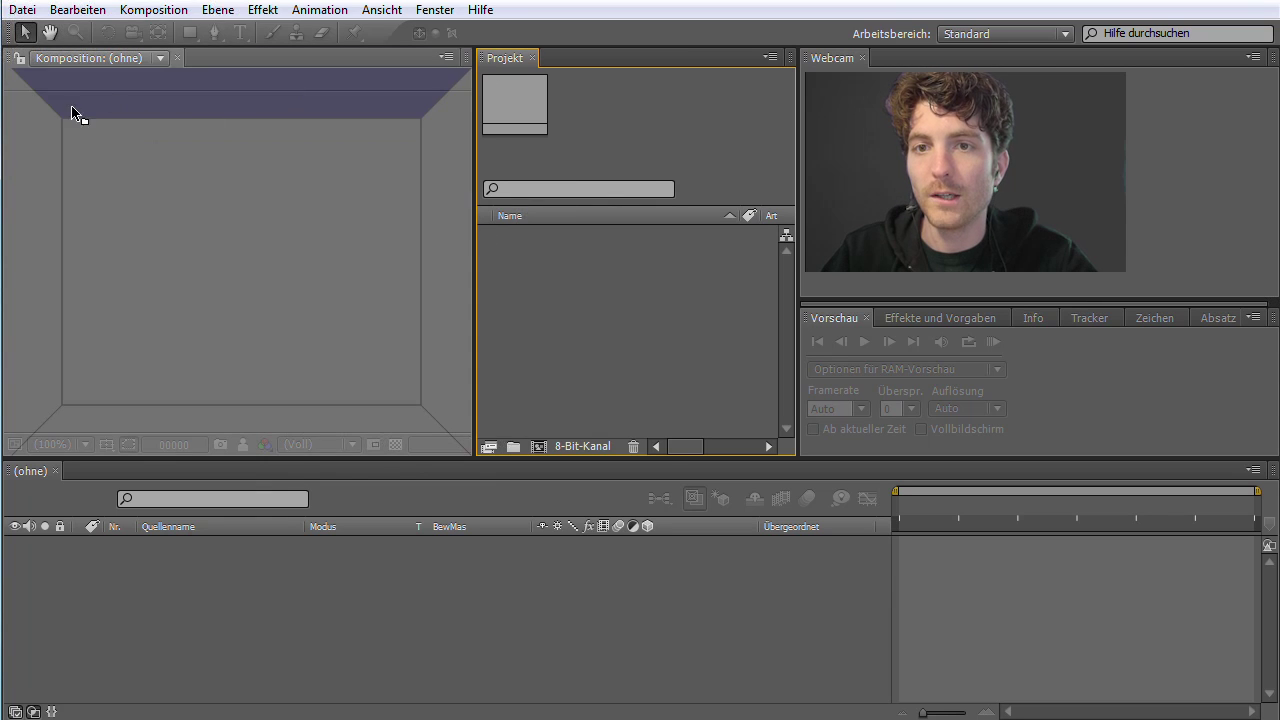
drag(141, 130, 28, 190)
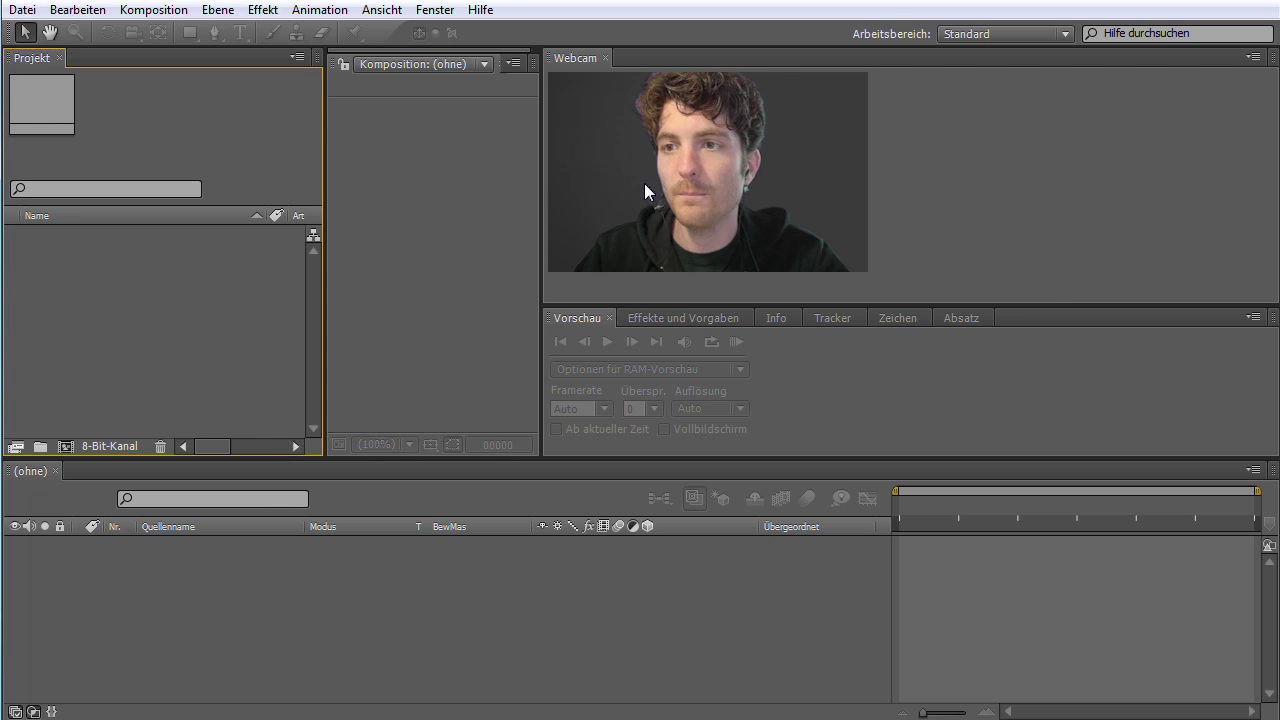
drag(540, 120, 944, 127)
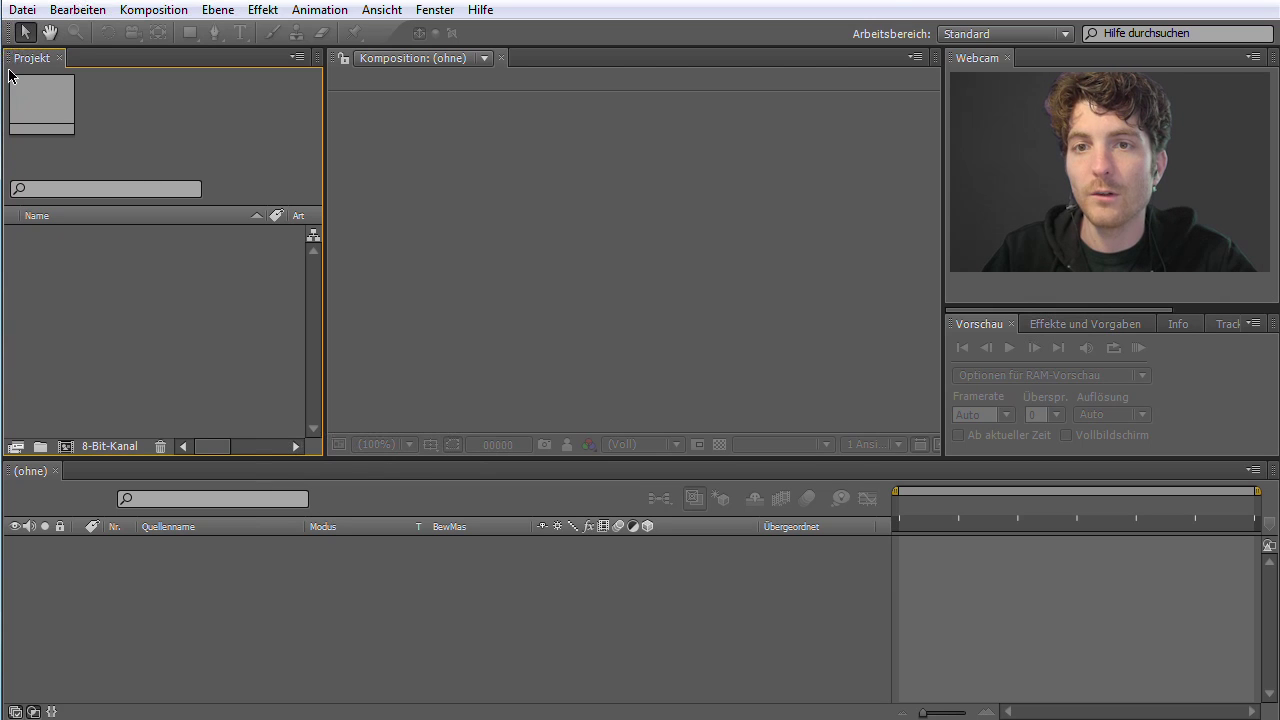
click(448, 18)
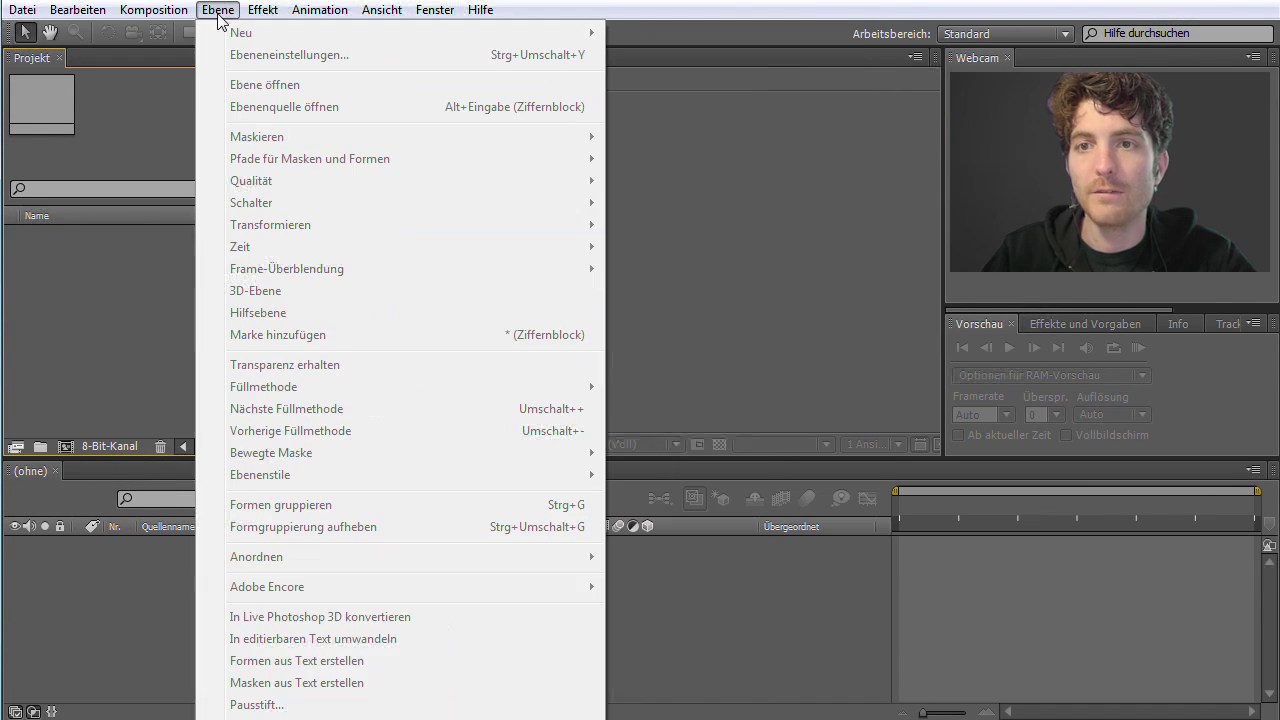
click(222, 10)
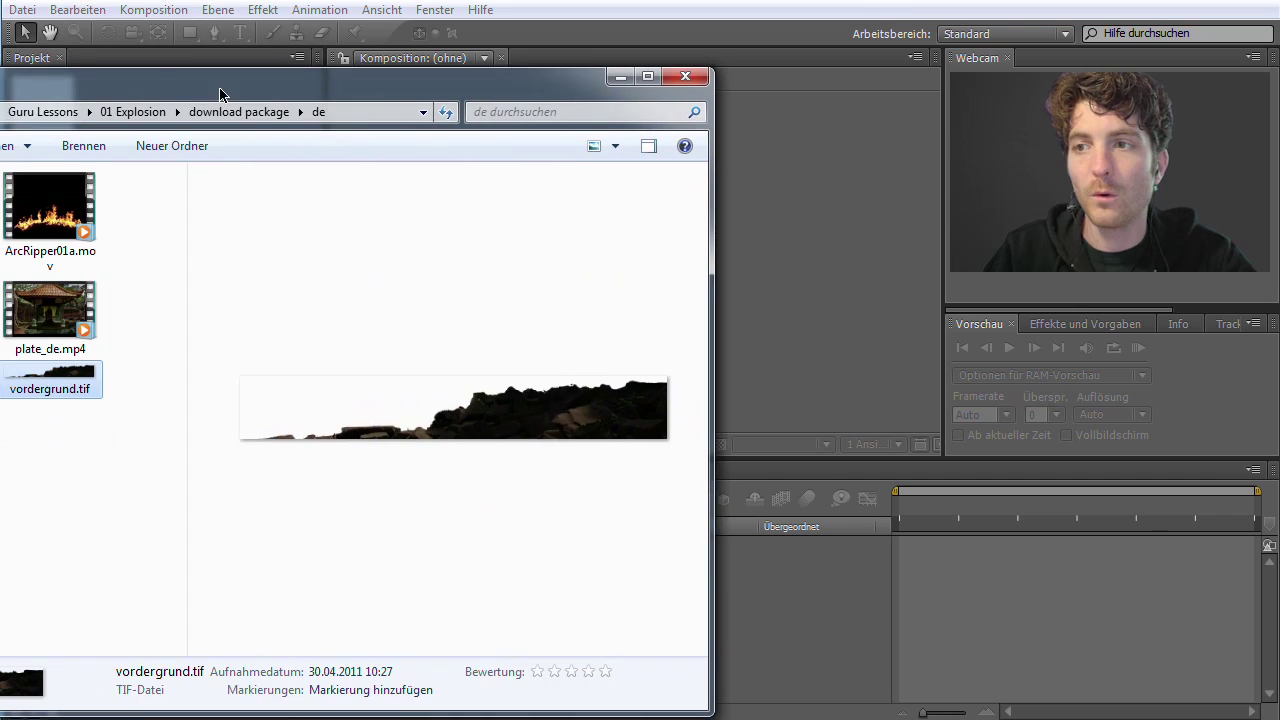
- Preview ArcRipper01a.mov, plate_de.mp4 and vordergrund.tif in Explorer, then slide the window off the left edge
drag(380, 78, 394, 78)
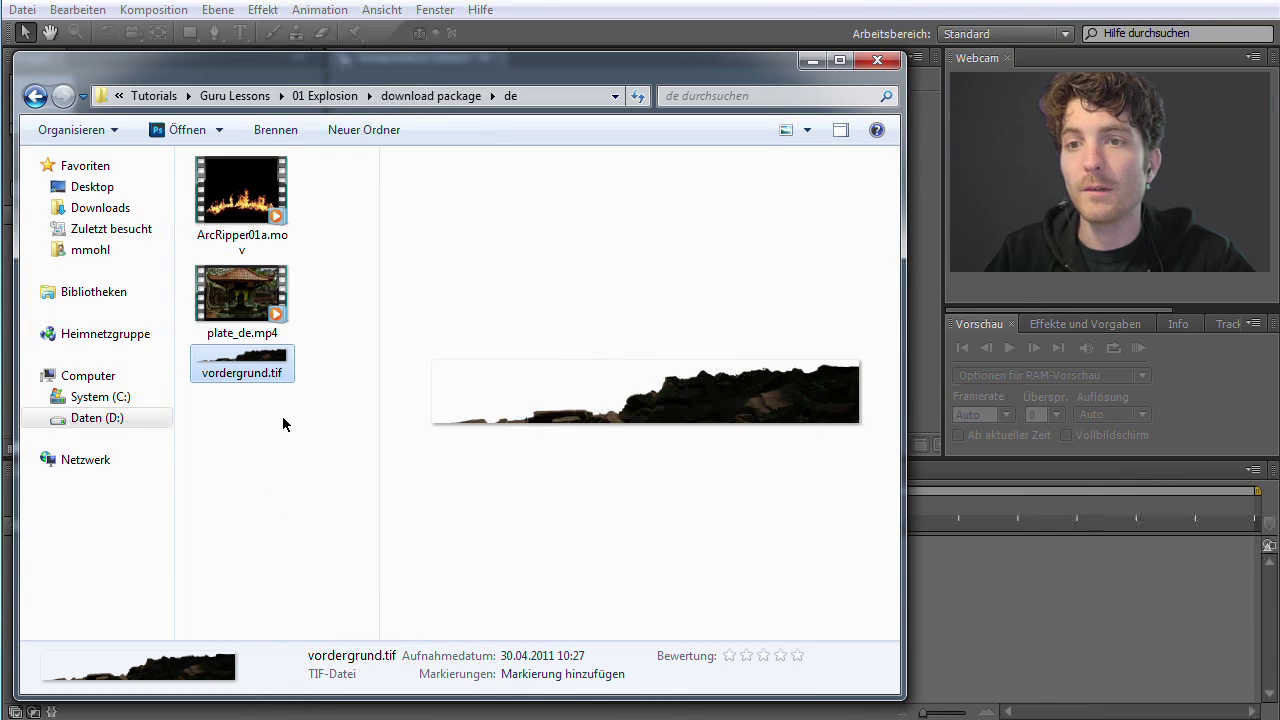
click(242, 215)
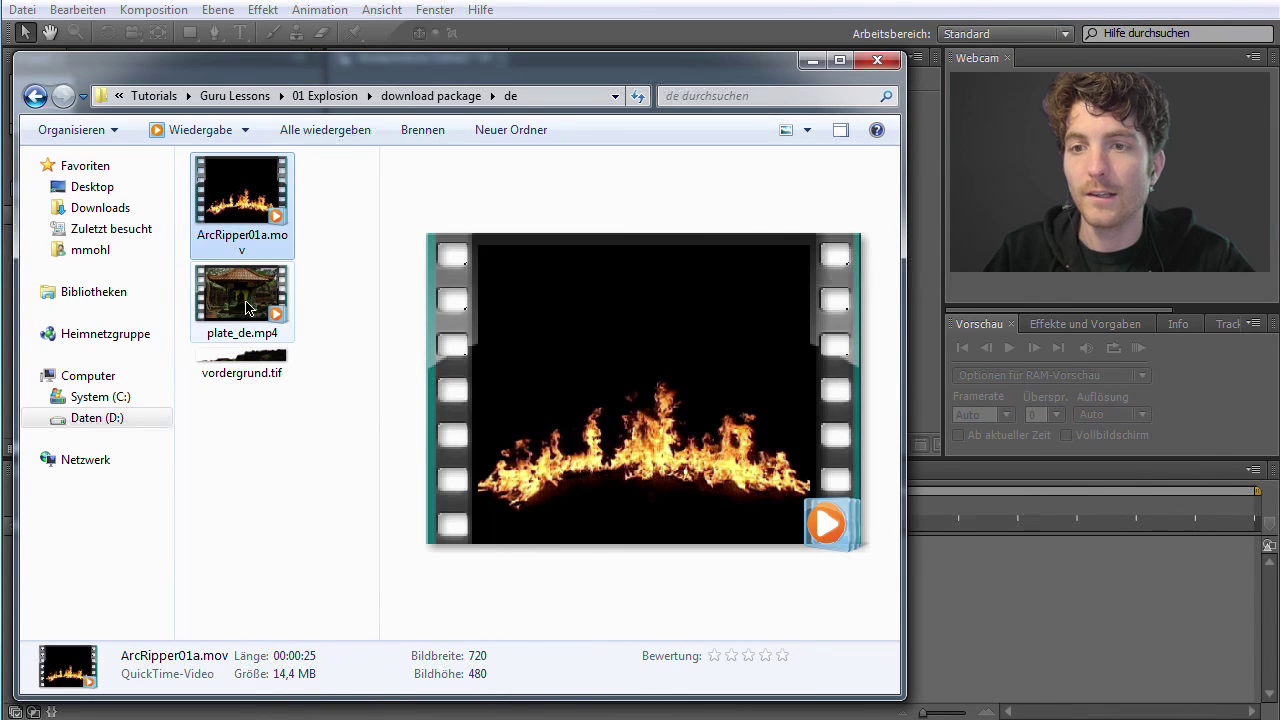
click(247, 307)
click(250, 370)
click(243, 193)
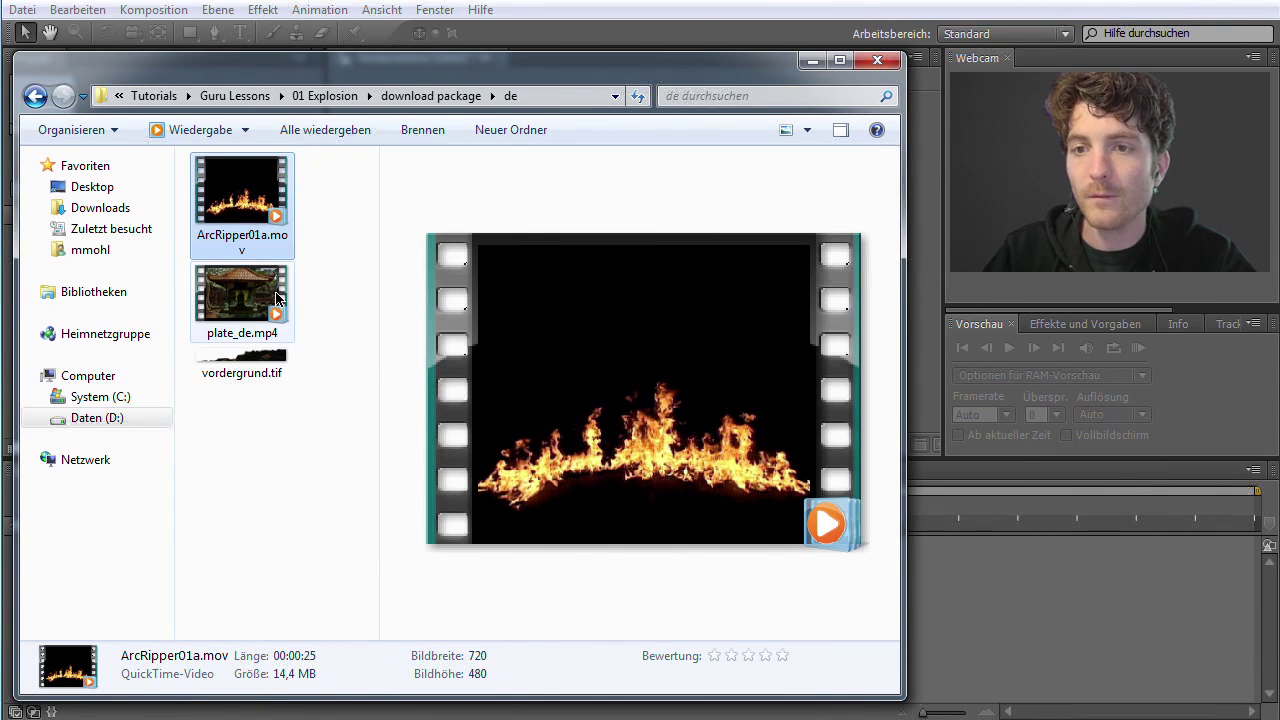
click(246, 304)
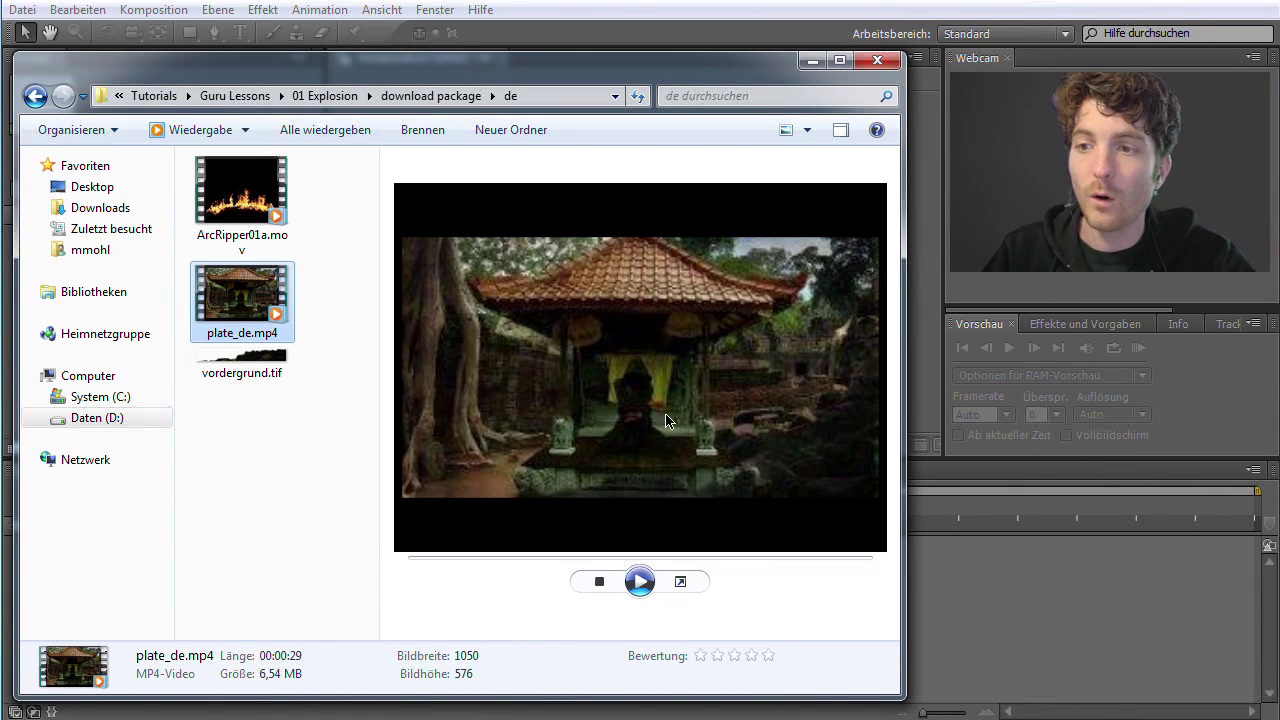
click(242, 362)
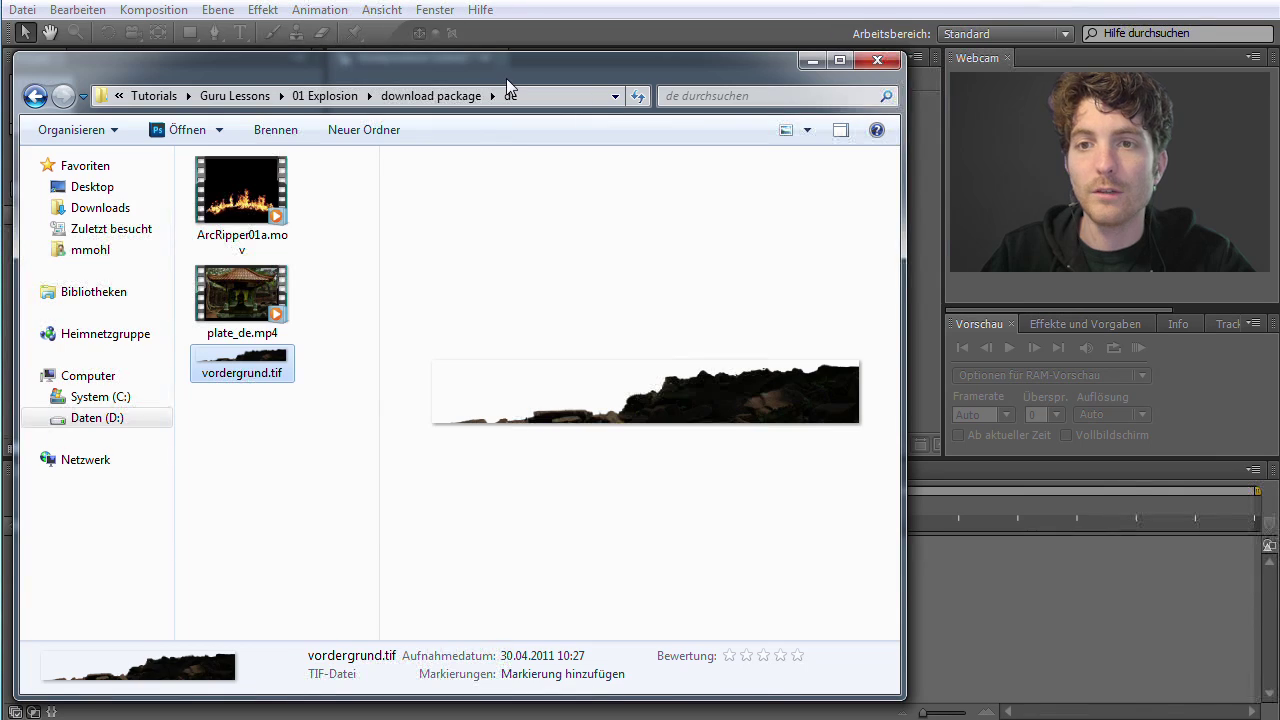
drag(506, 78, 0, 78)
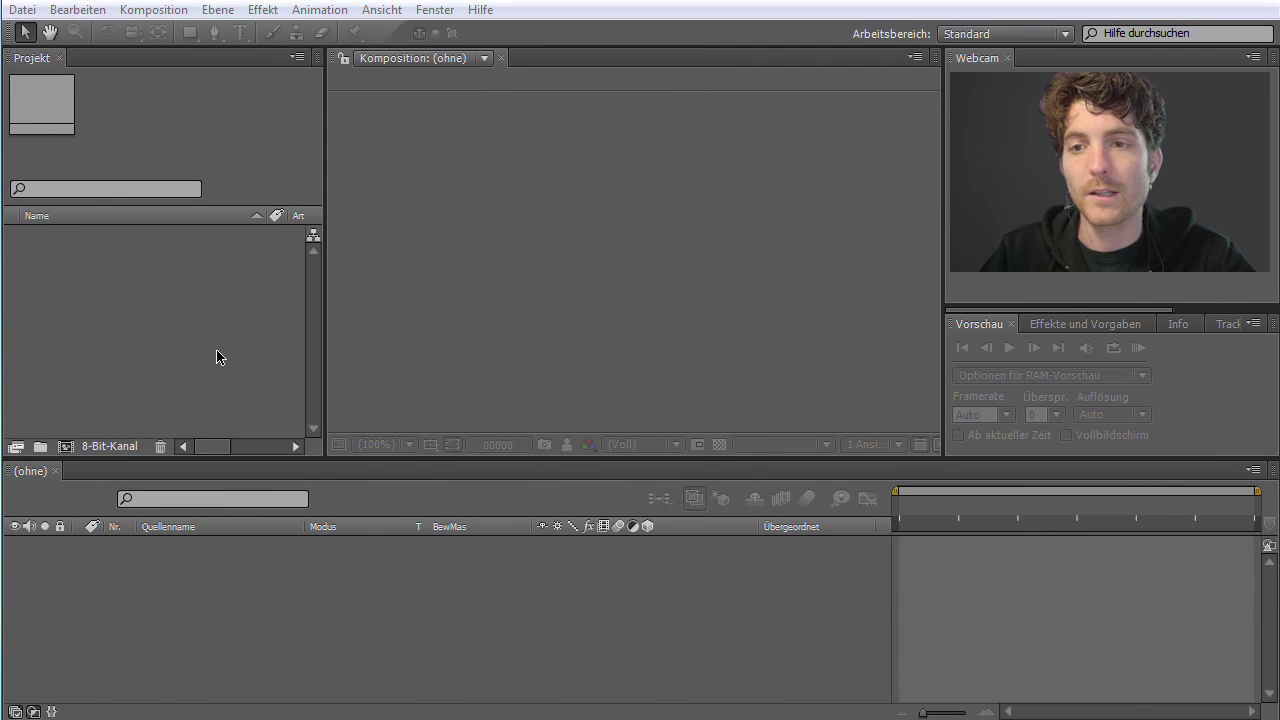
click(177, 310)
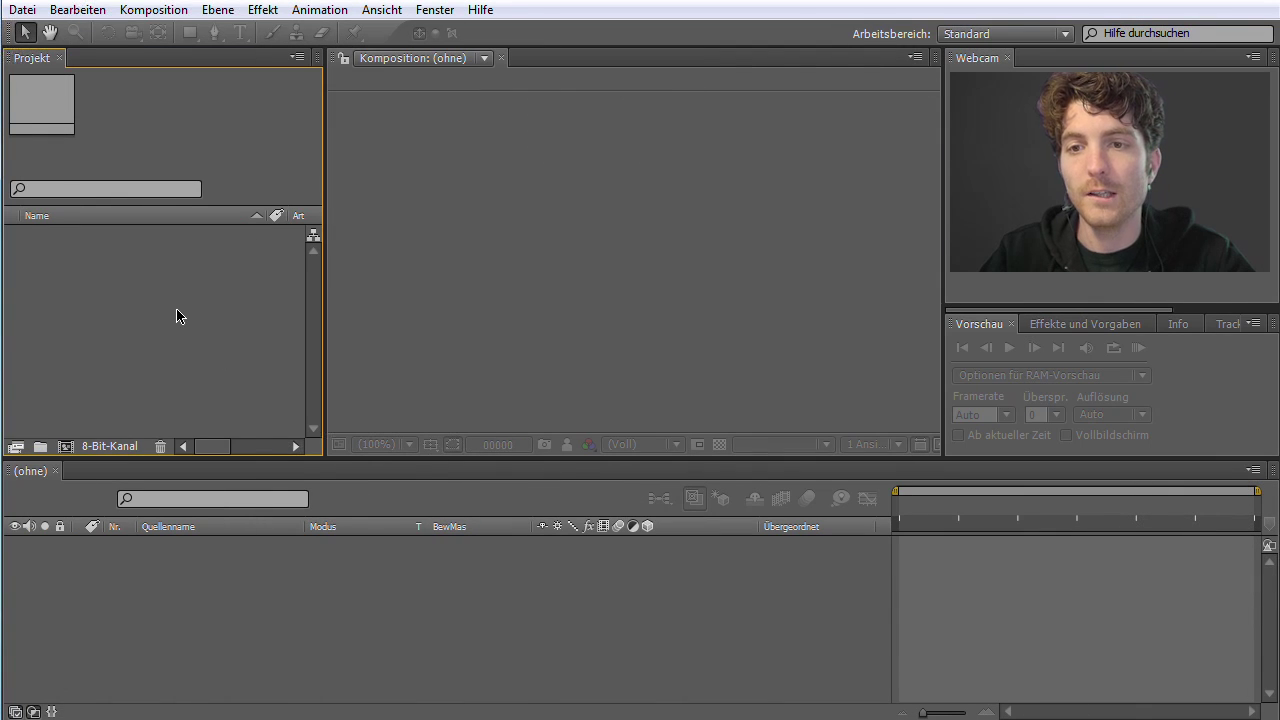
right_click(115, 299)
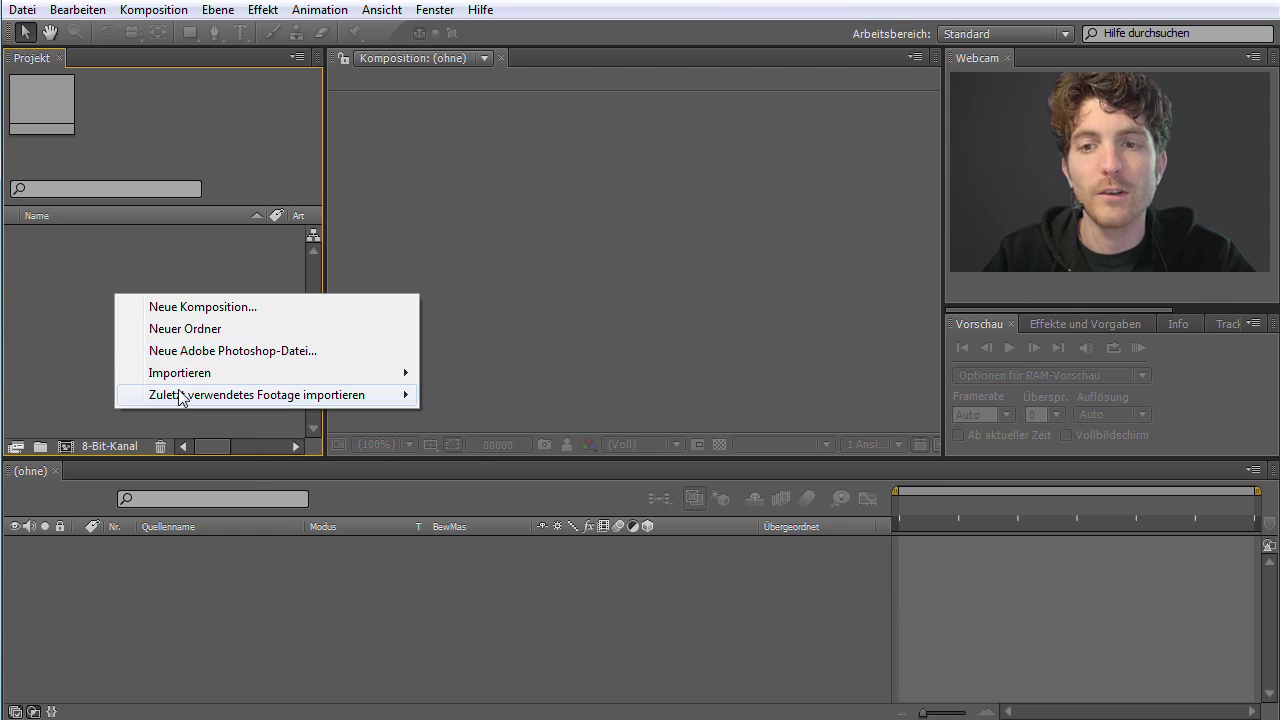
mouse_move(189, 383)
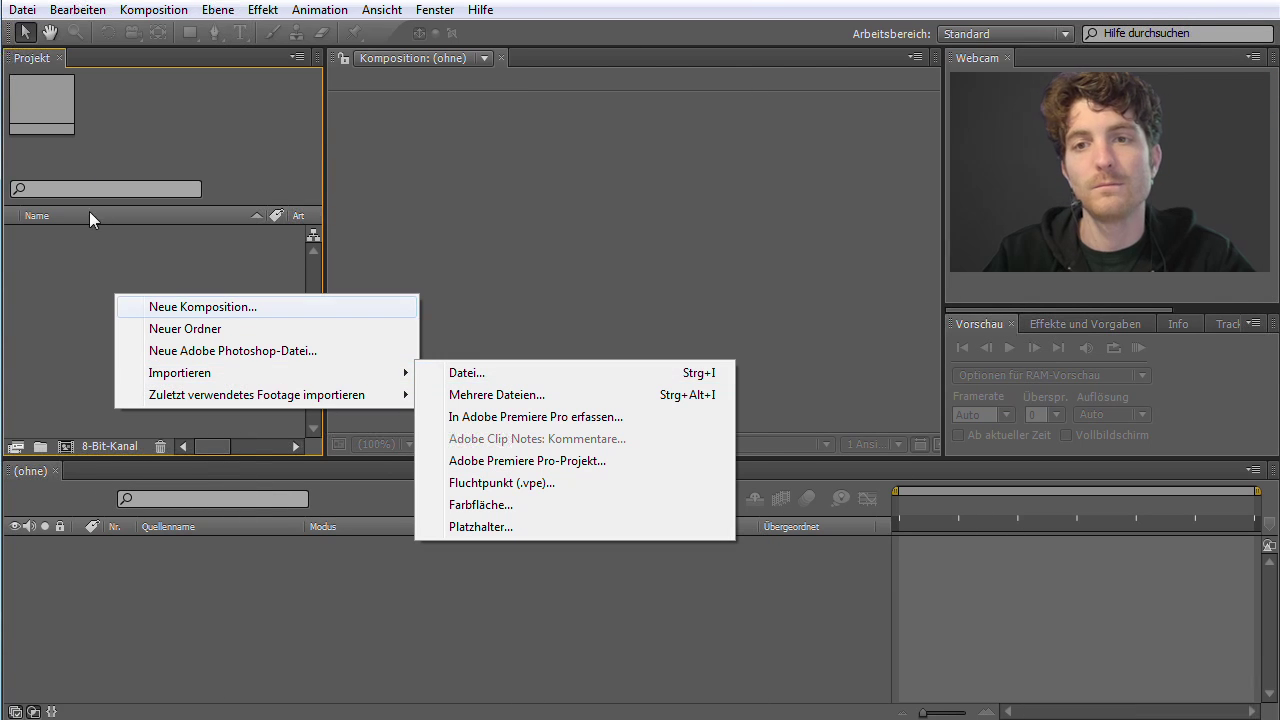
click(89, 244)
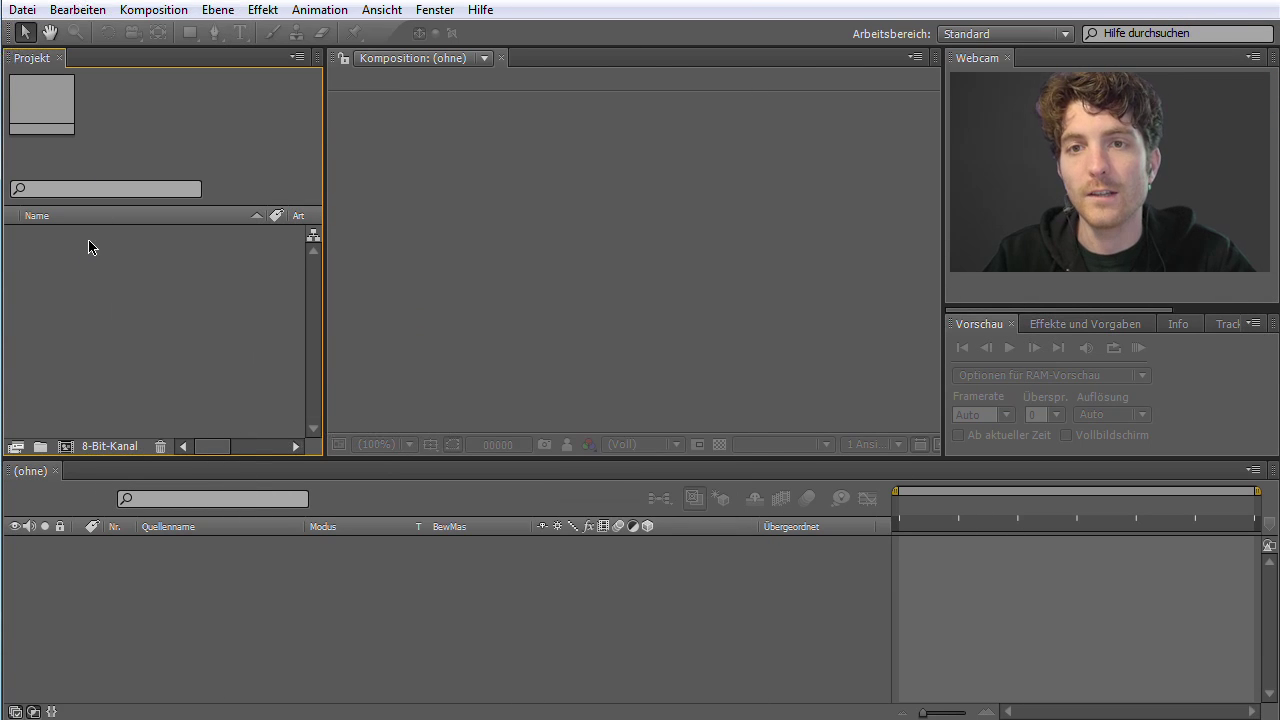
click(25, 12)
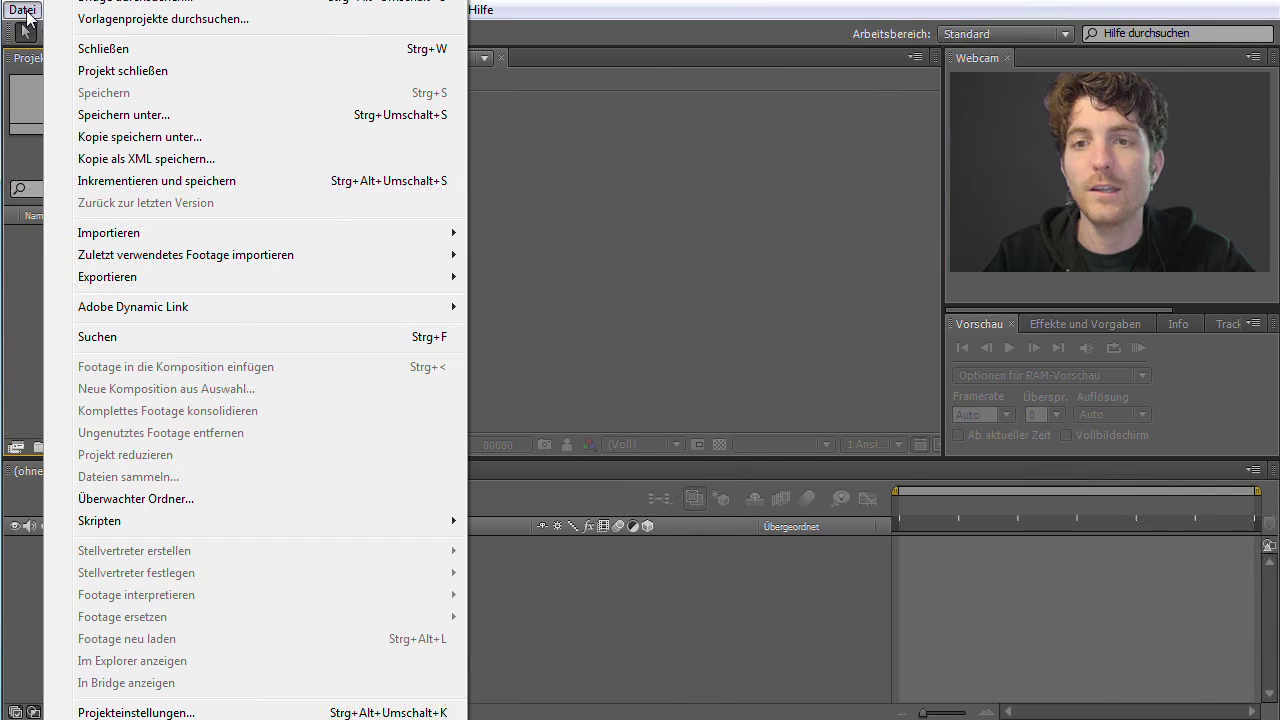
mouse_move(145, 236)
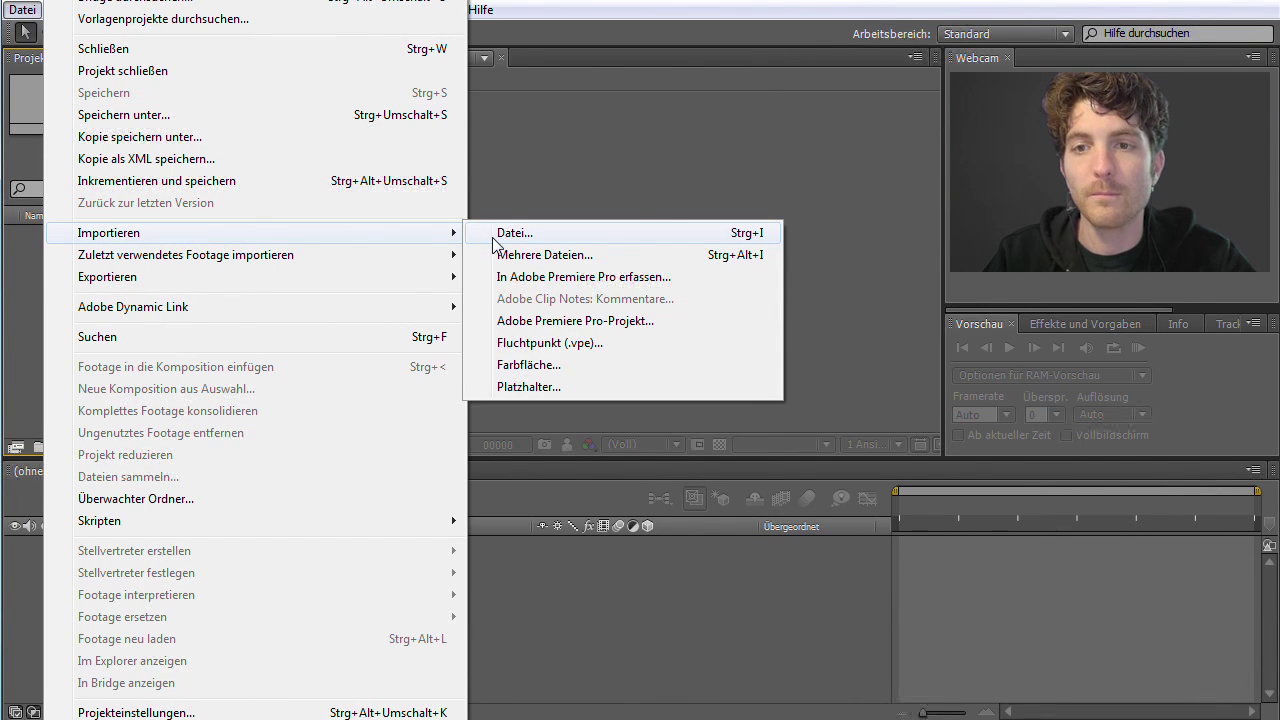
click(13, 306)
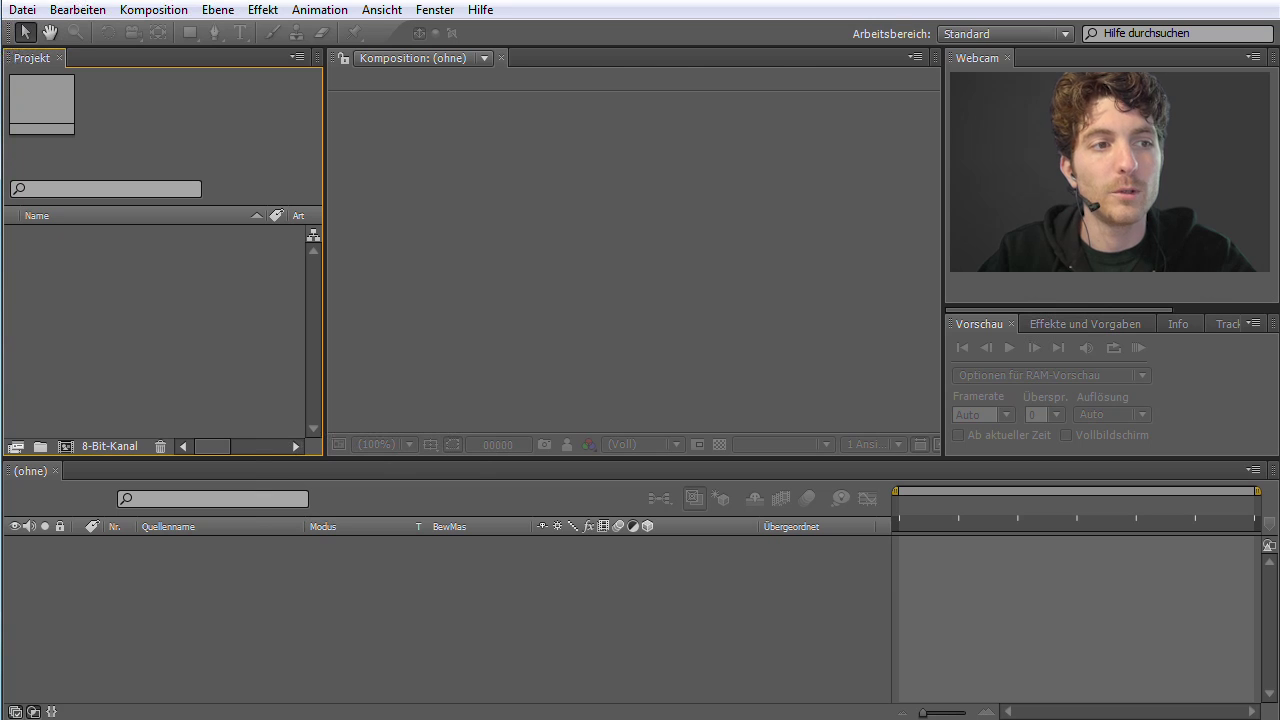
- Select ArcRipper01a.mov, plate_de.mp4 and vordergrund.tif in the de folder and drag them into After Effects
mouse_move(0, 128)
mouse_down()
mouse_move(378, 176)
mouse_move(376, 189)
mouse_up()
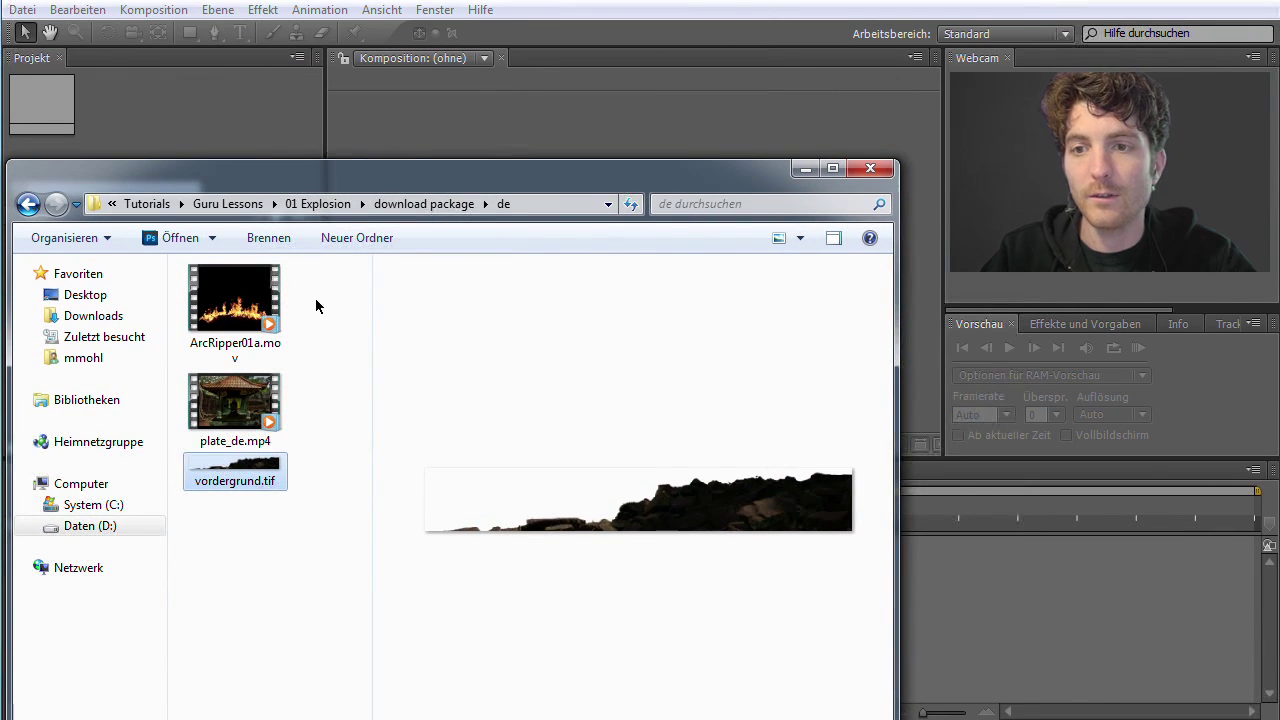
drag(315, 299, 220, 490)
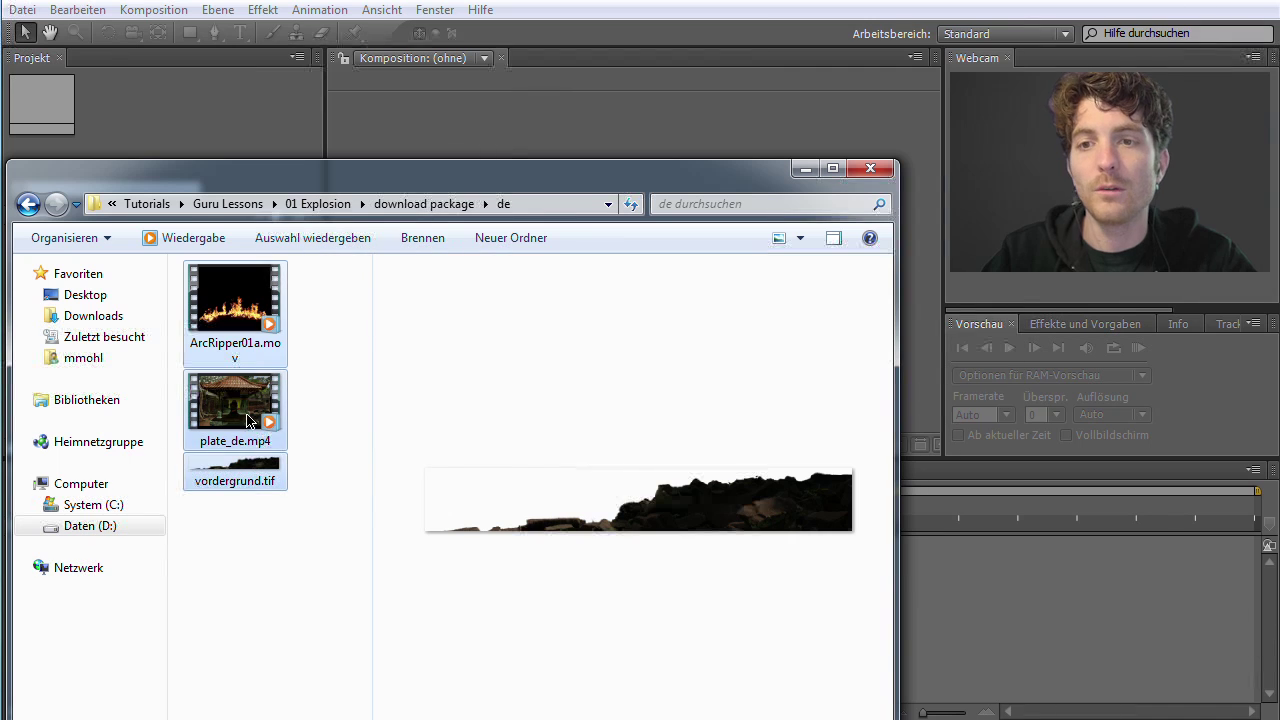
drag(248, 420, 183, 143)
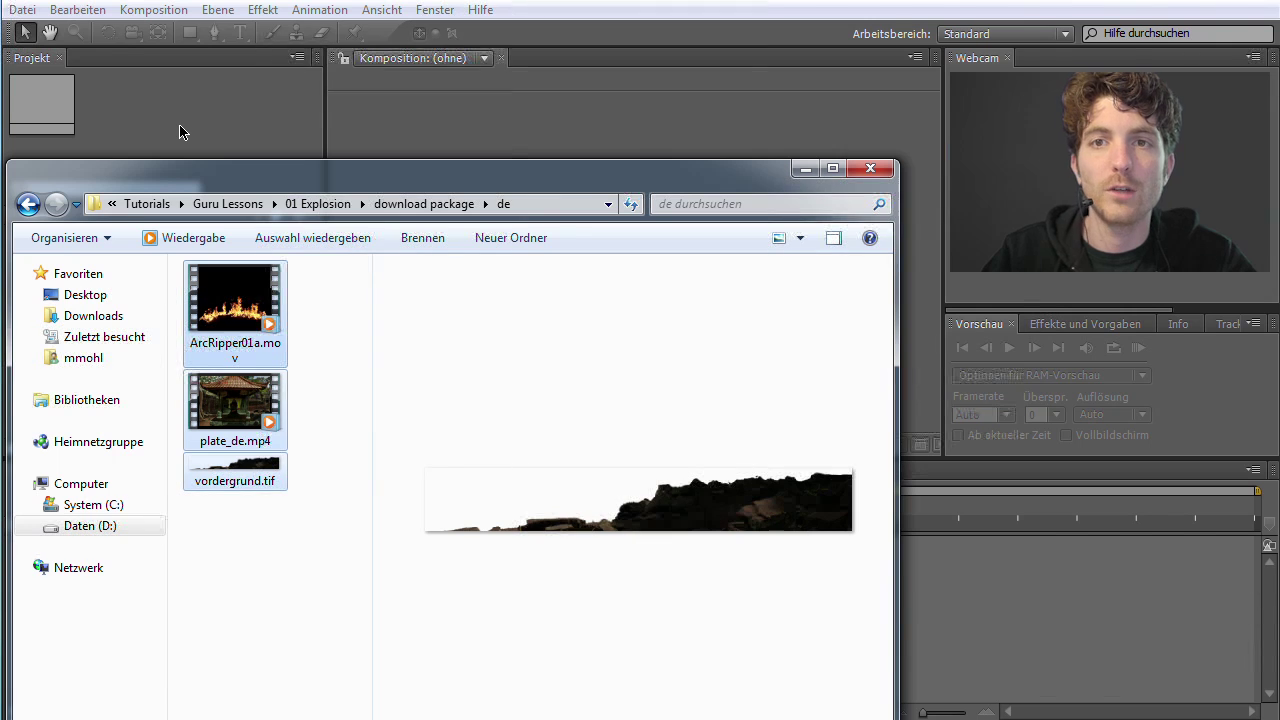
click(182, 132)
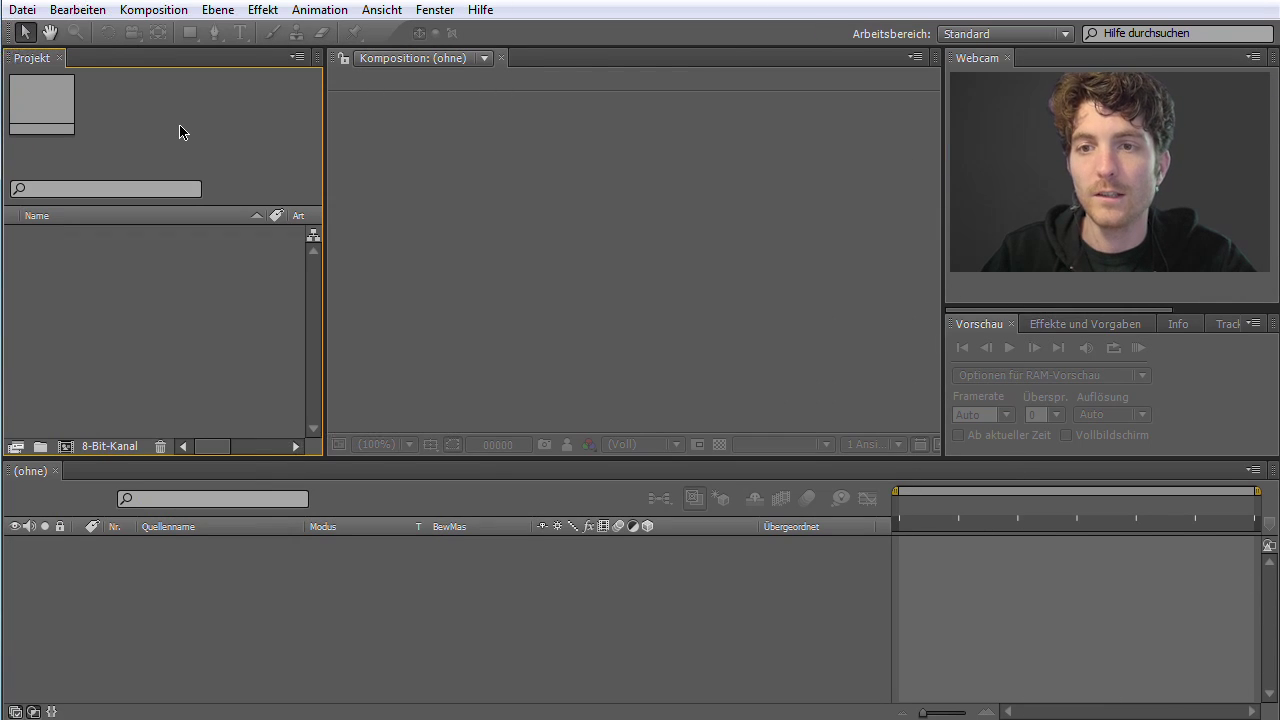
- Drop the three files into the Project panel and rename ArcRipper01a.mov to Feuer
click(169, 302)
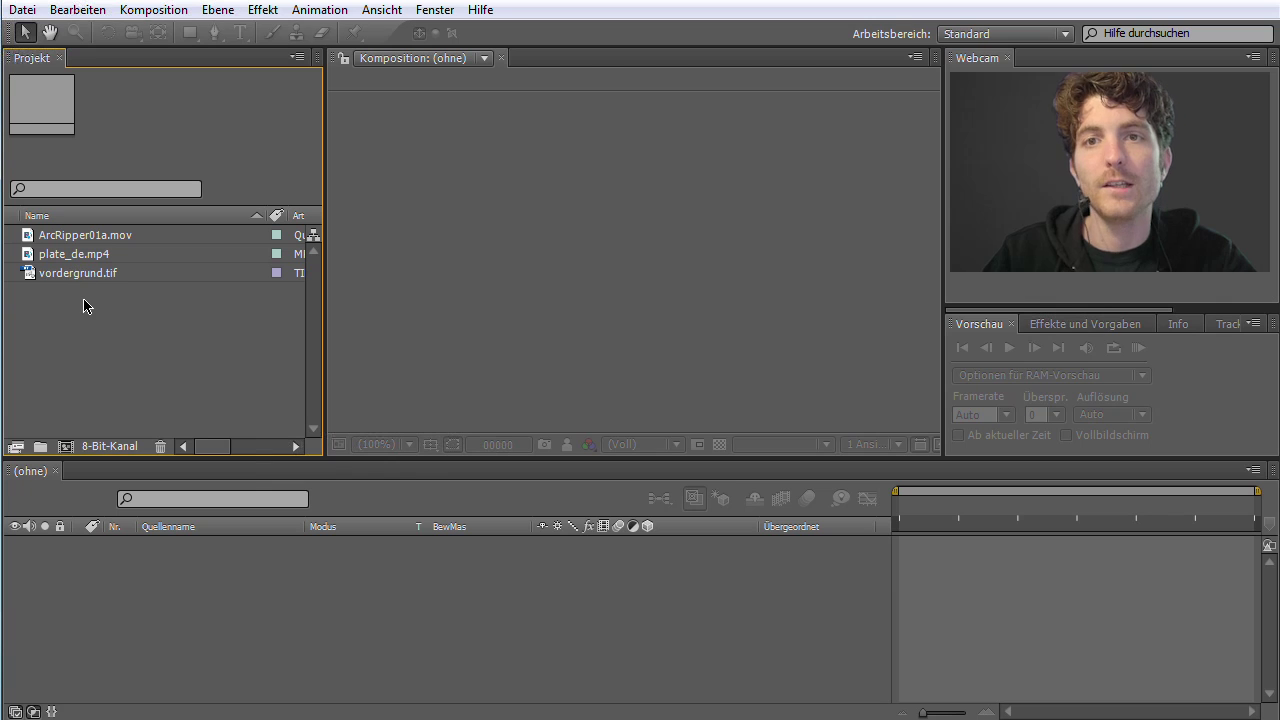
click(84, 238)
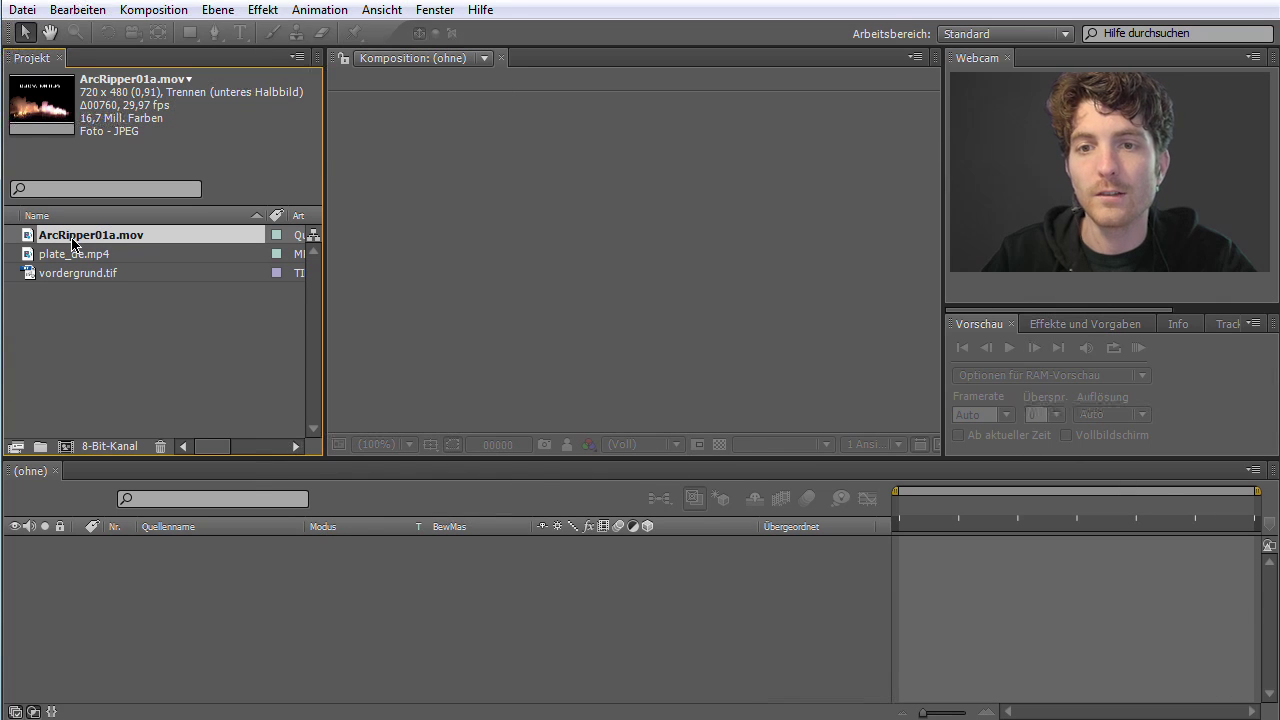
key(Return)
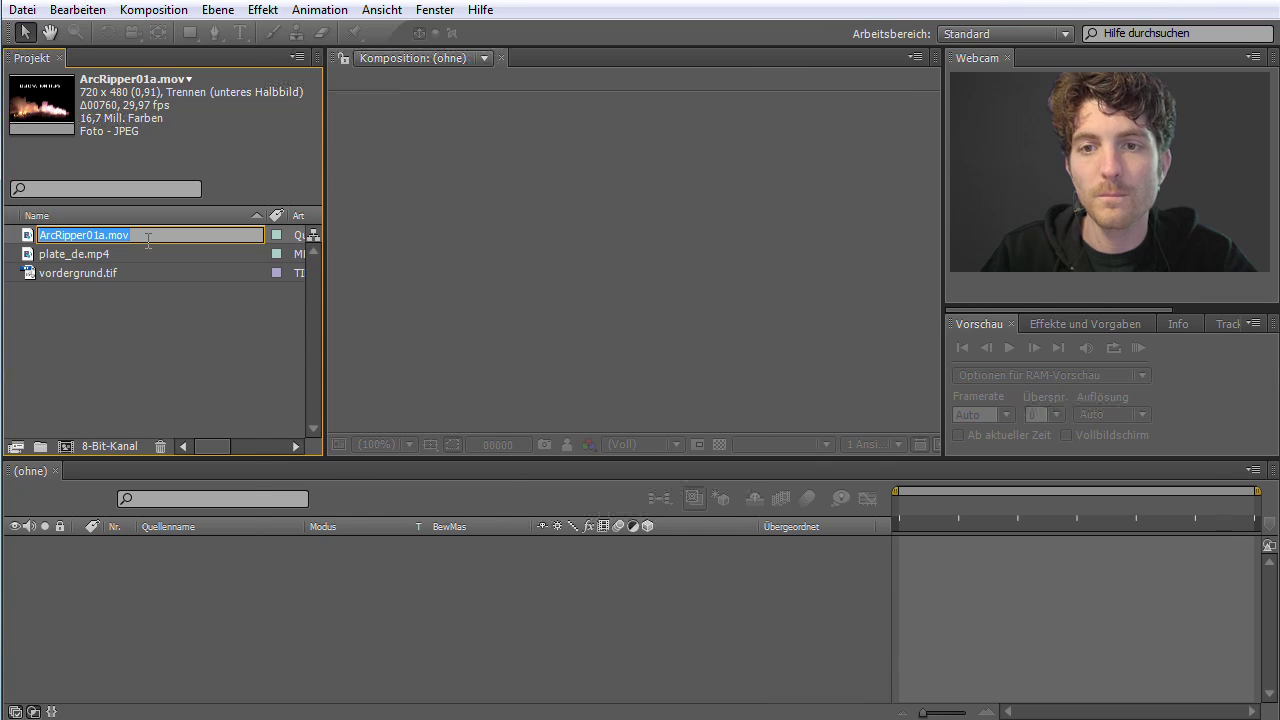
text(Feuer)
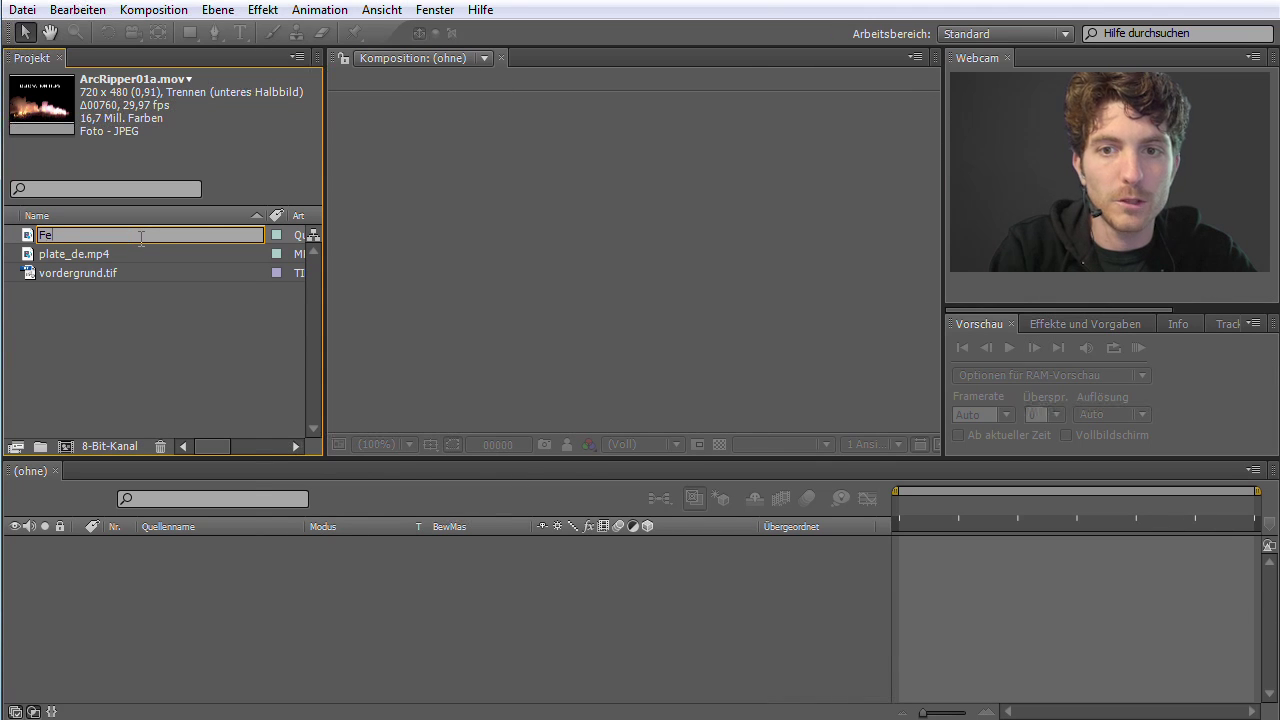
key(Return)
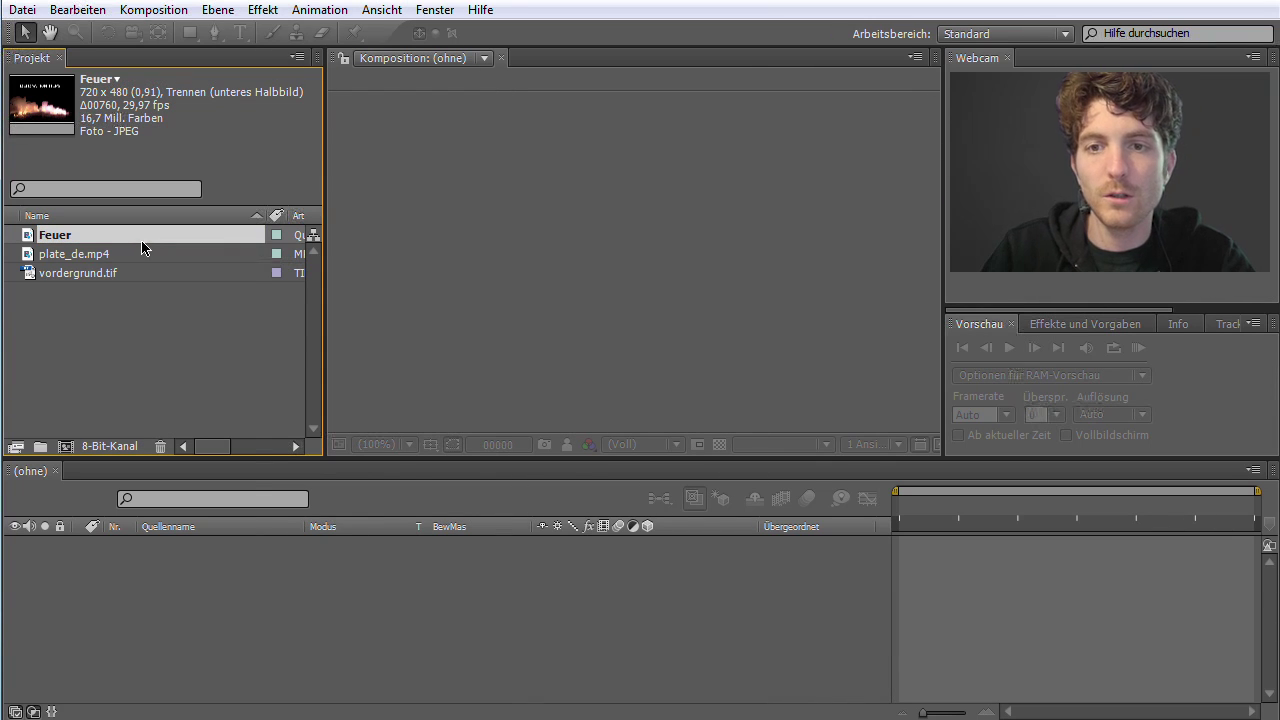
- Rename plate_de.mp4 to 'Guru Video' and vordergrund.tif to 'Felsen'
click(104, 262)
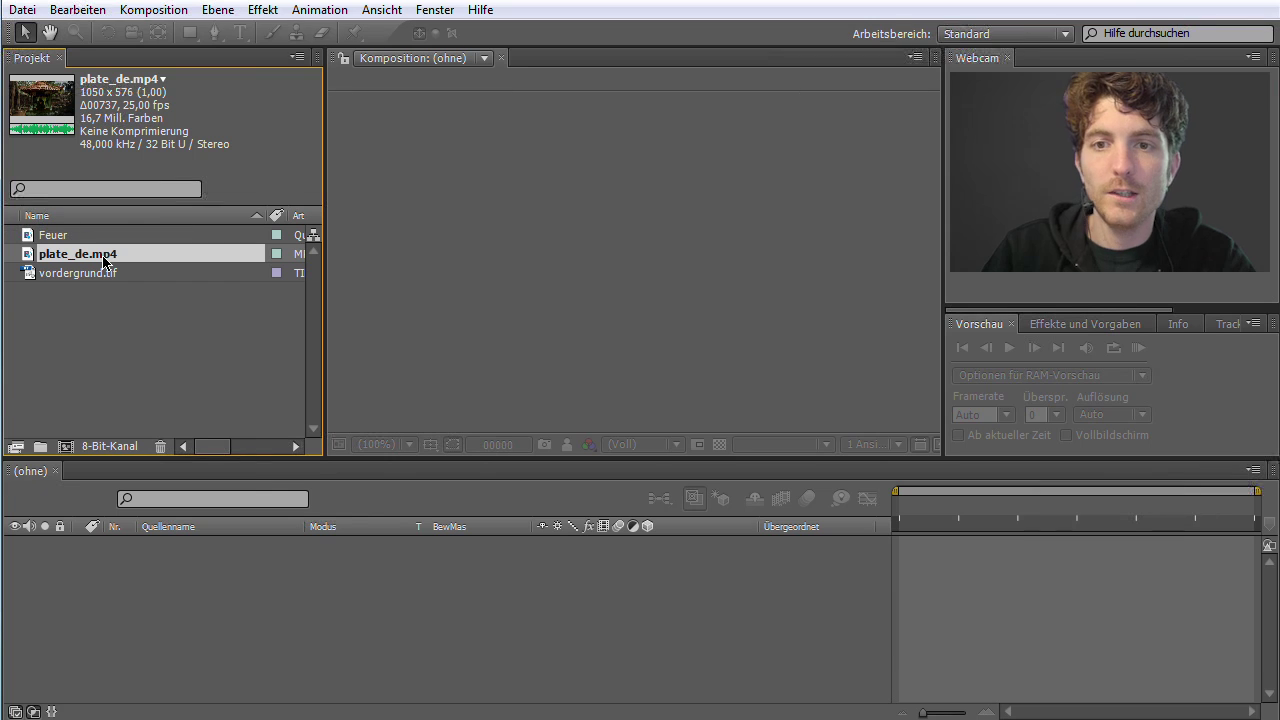
key(Return)
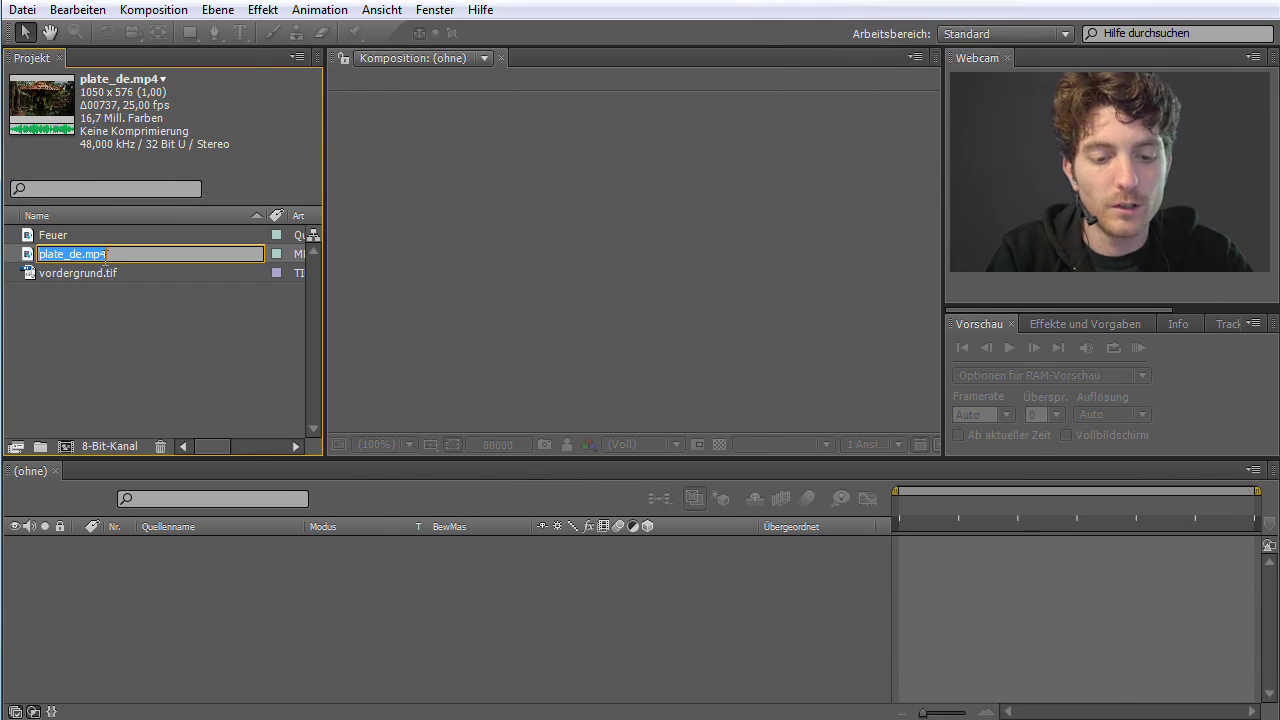
text(Guru)
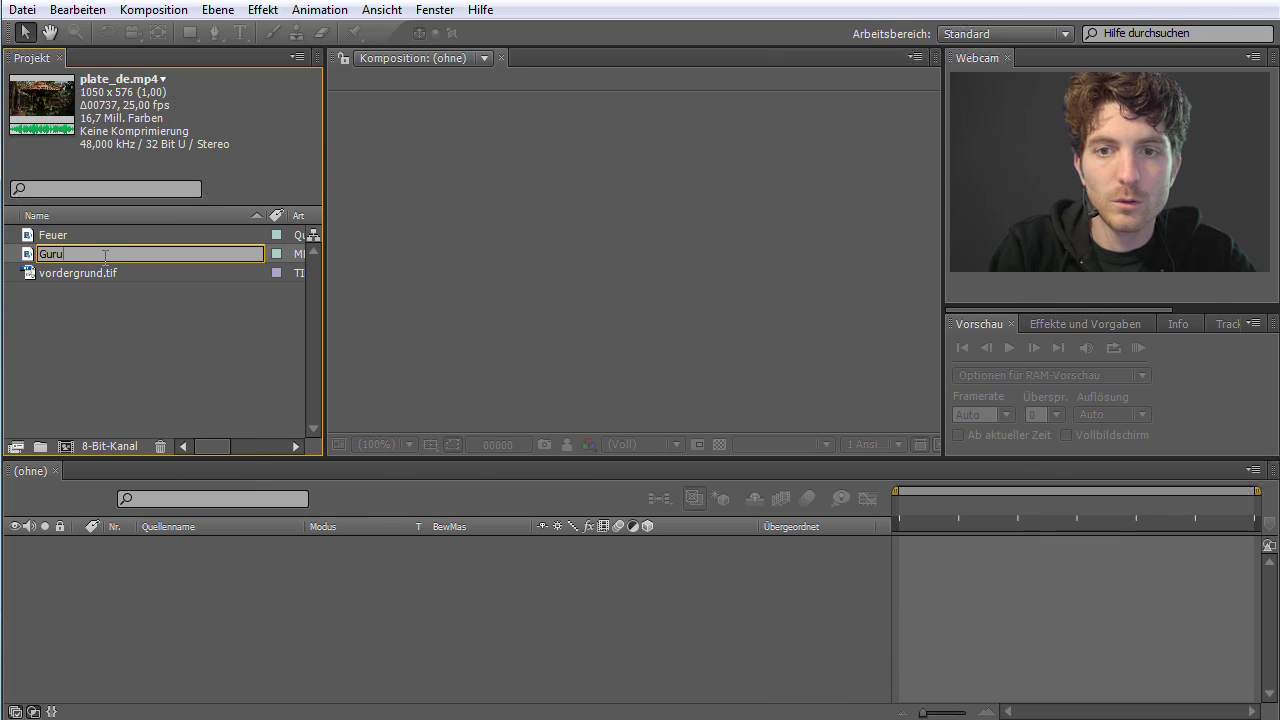
text( Vied)
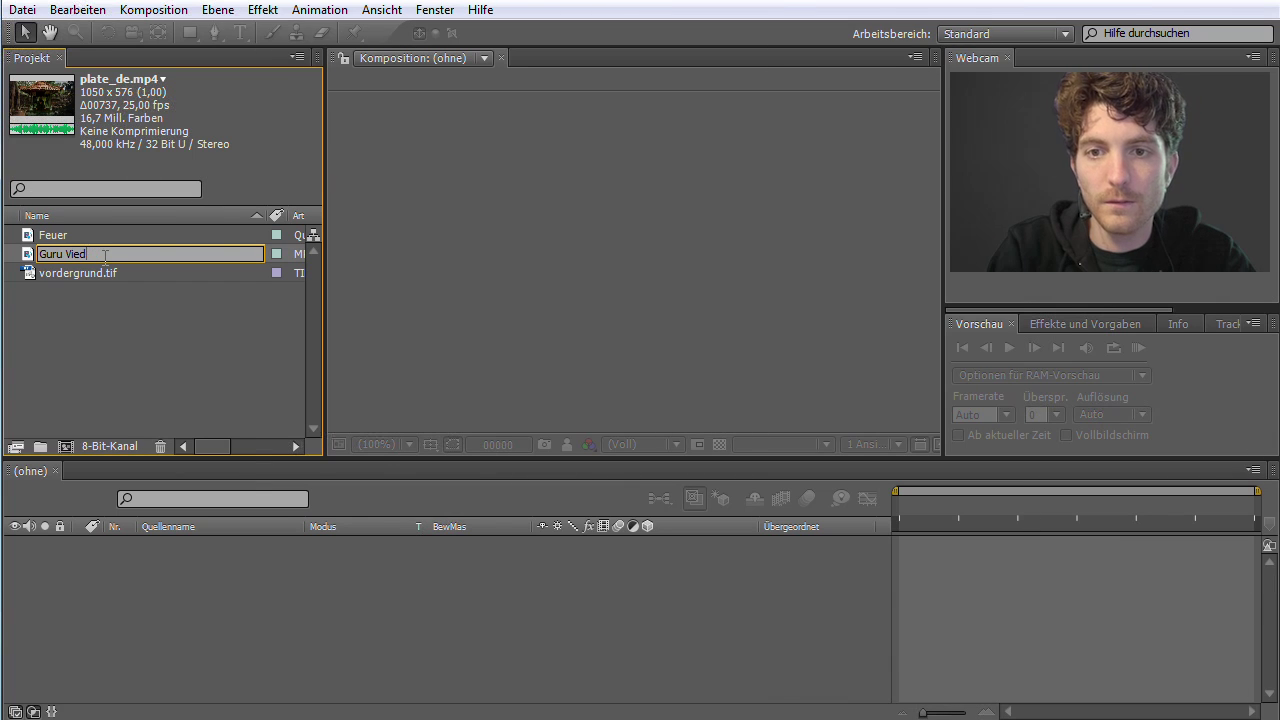
text(eodeo)
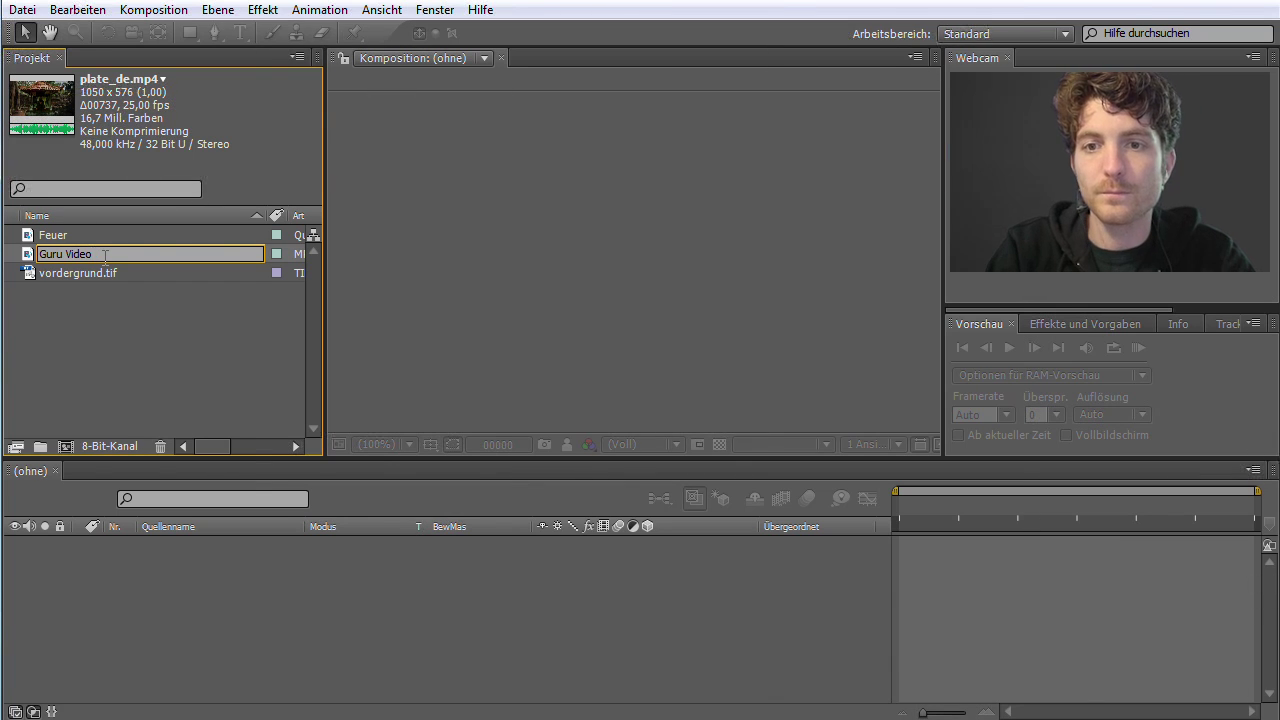
key(Return)
click(90, 278)
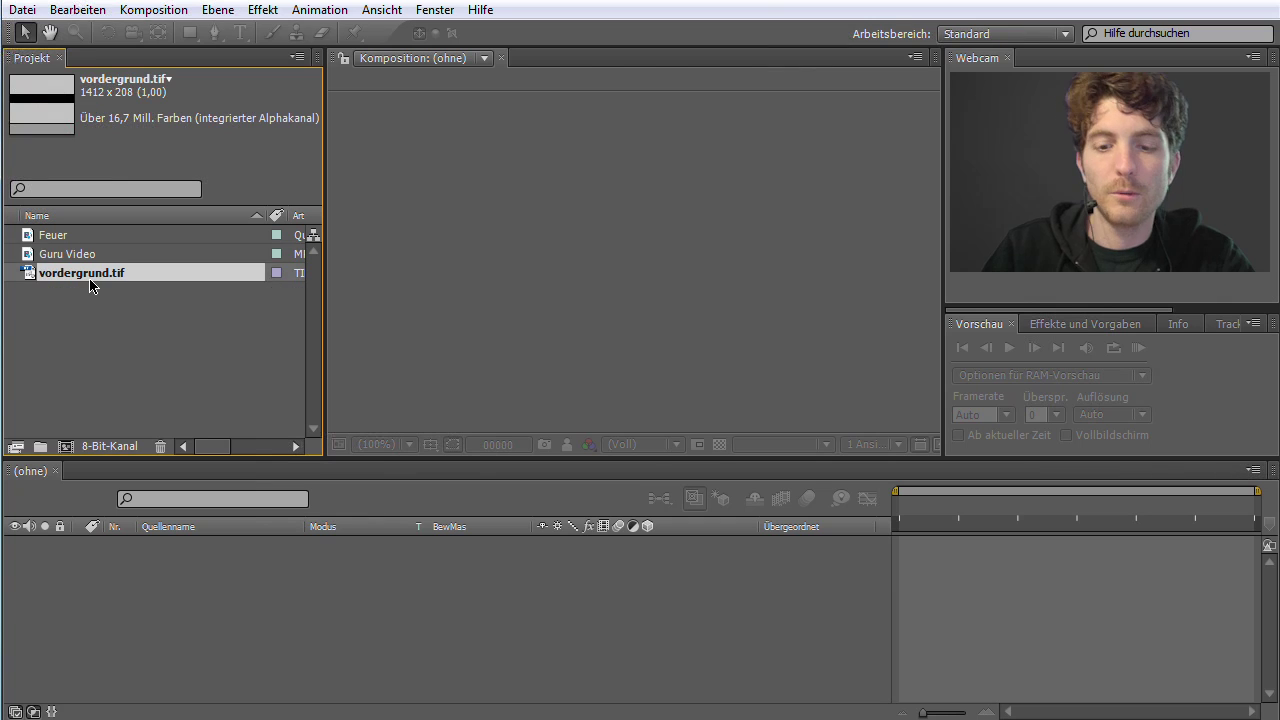
key(Return)
text(Felsen)
key(Return)
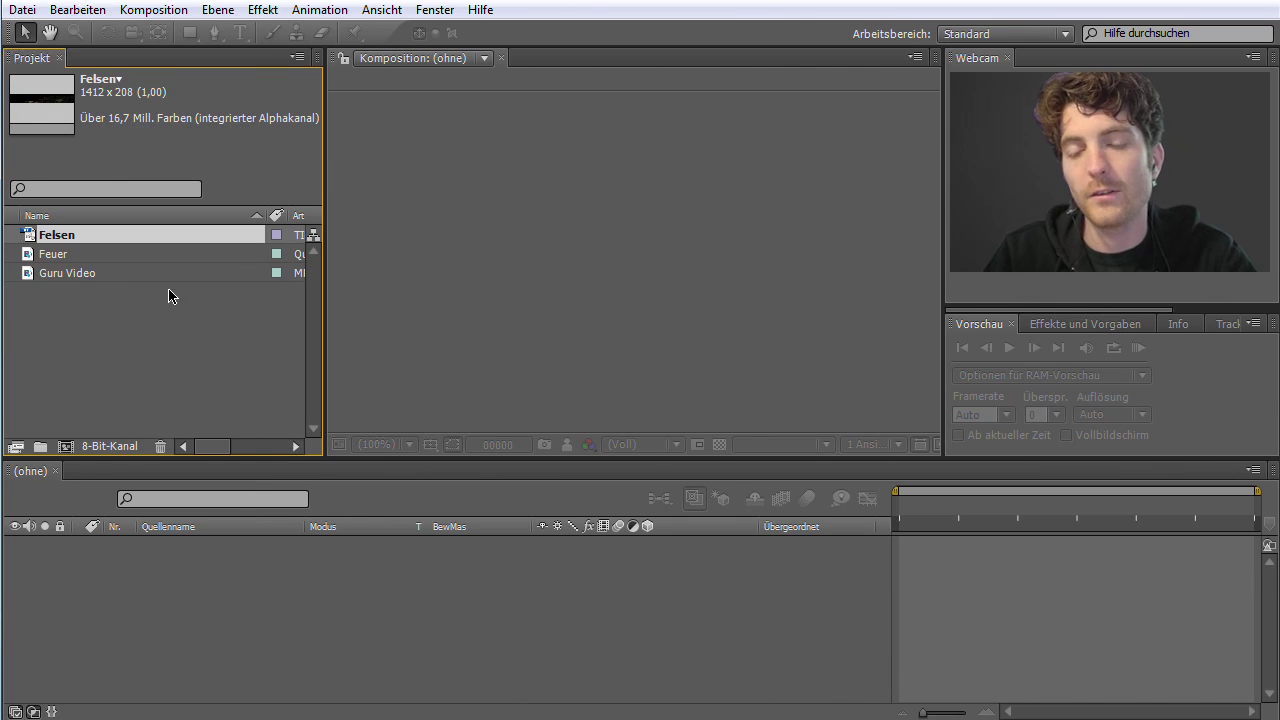
click(56, 254)
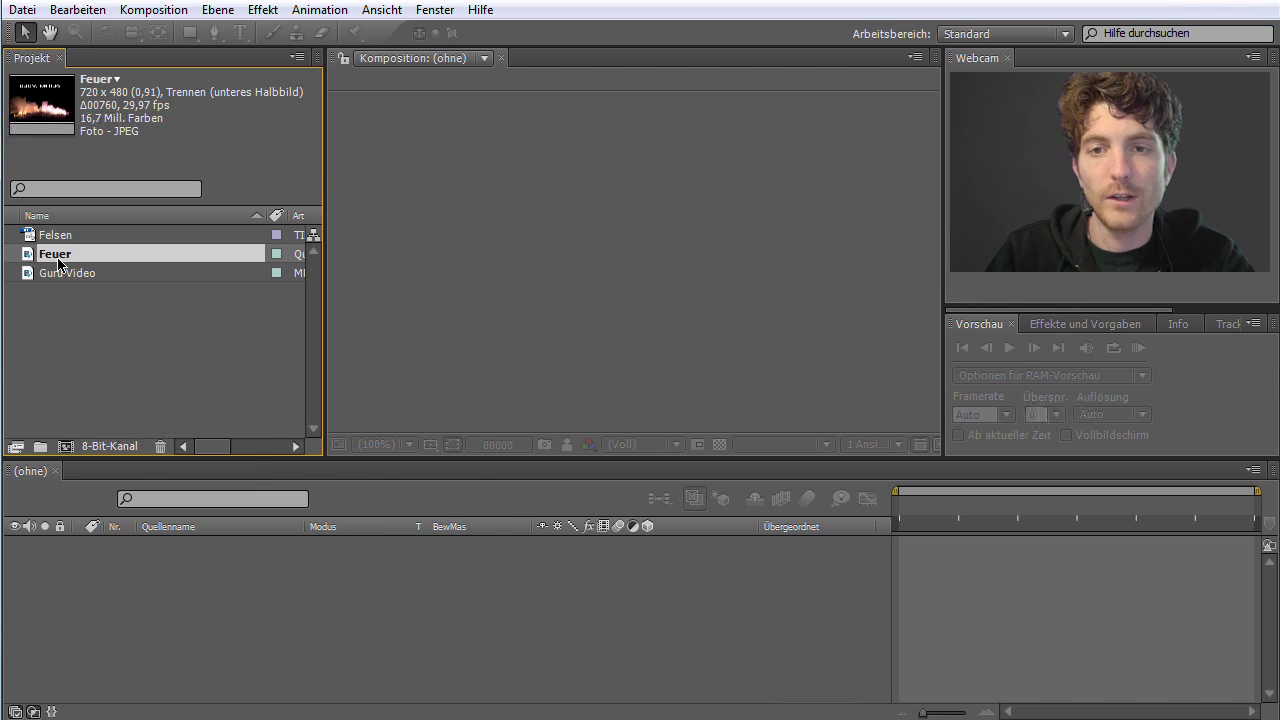
click(103, 316)
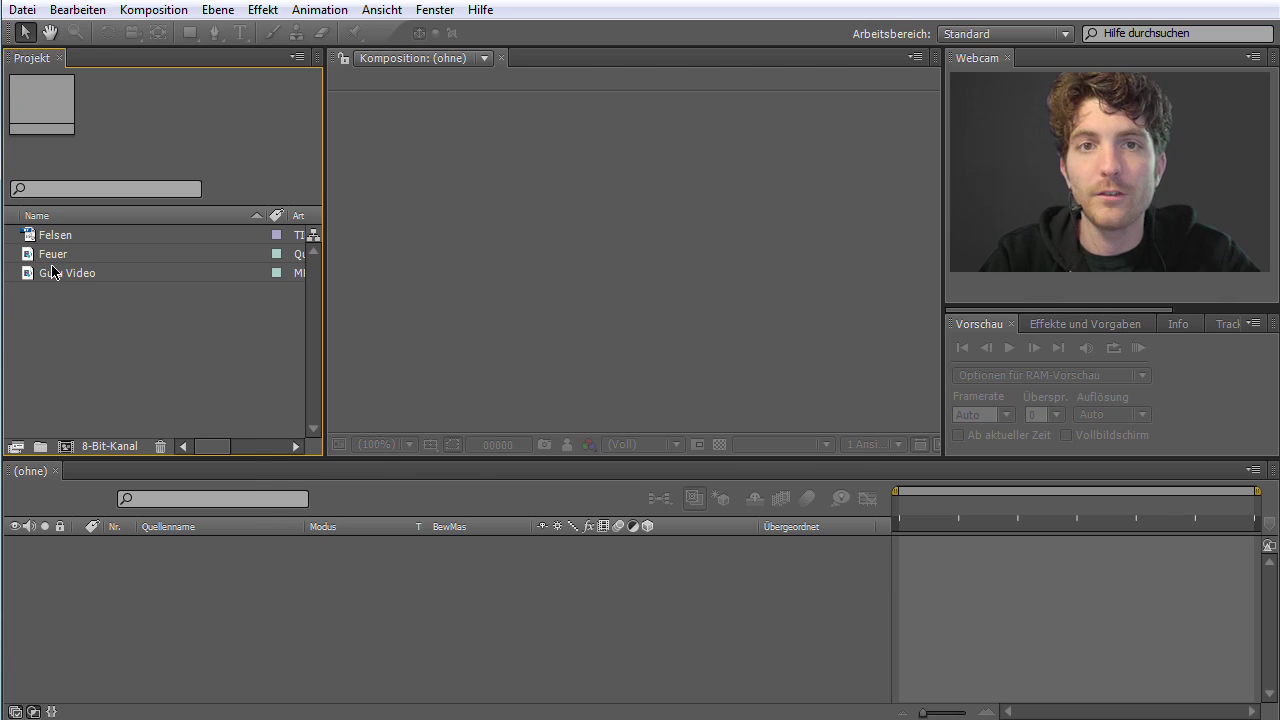
right_click(103, 327)
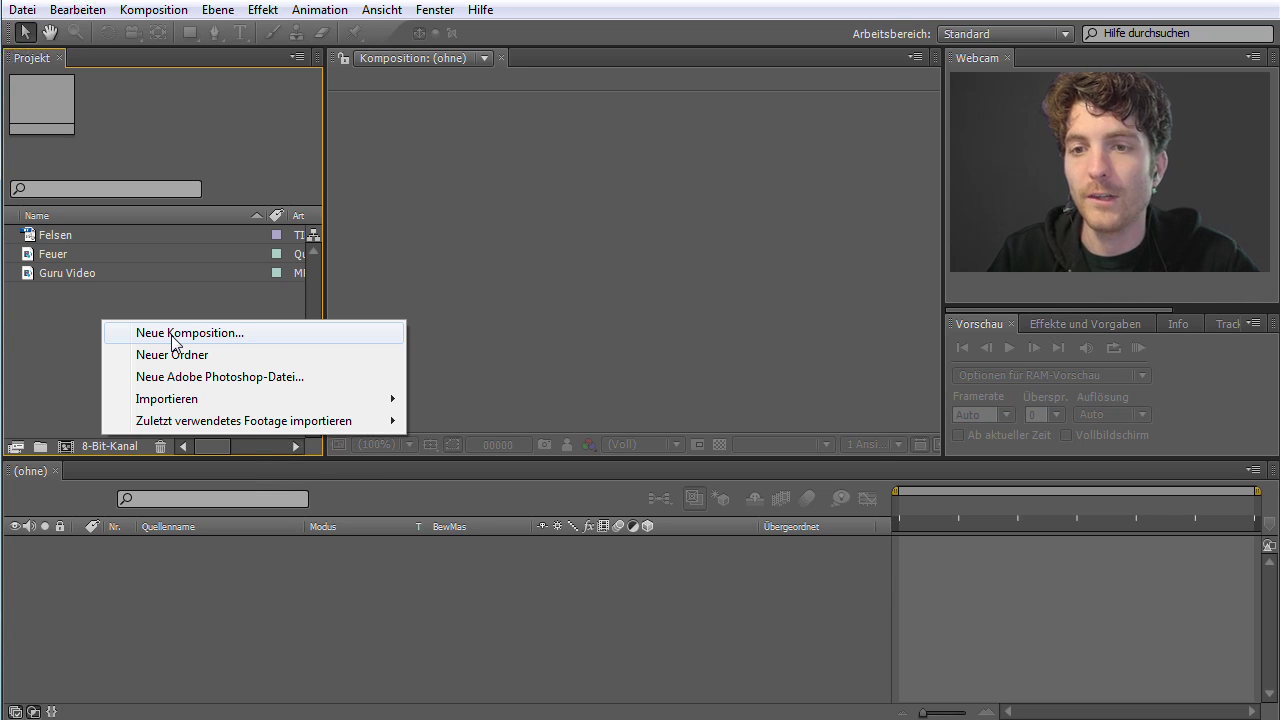
key(Escape)
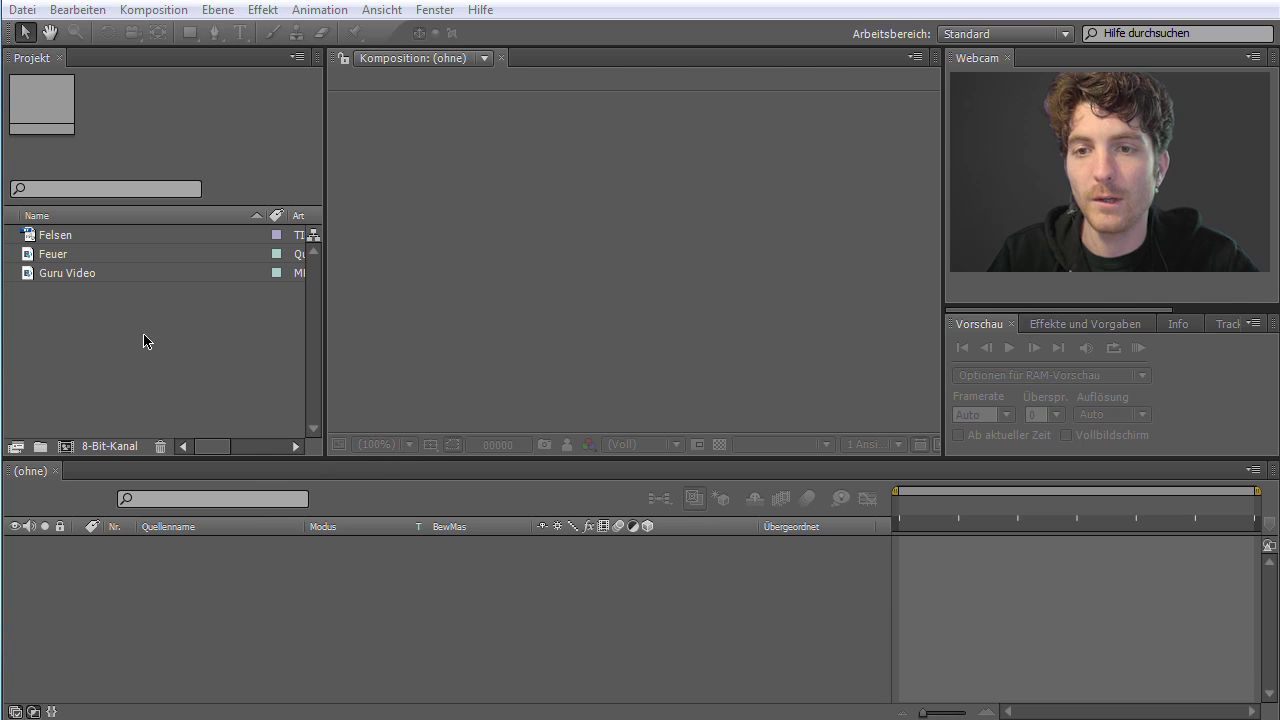
right_click(145, 338)
- Create 'meine Komposition_PAL' with the PAL D1/DV 16:9 preset: 720×576, 25 fps, 00872 frames
click(185, 350)
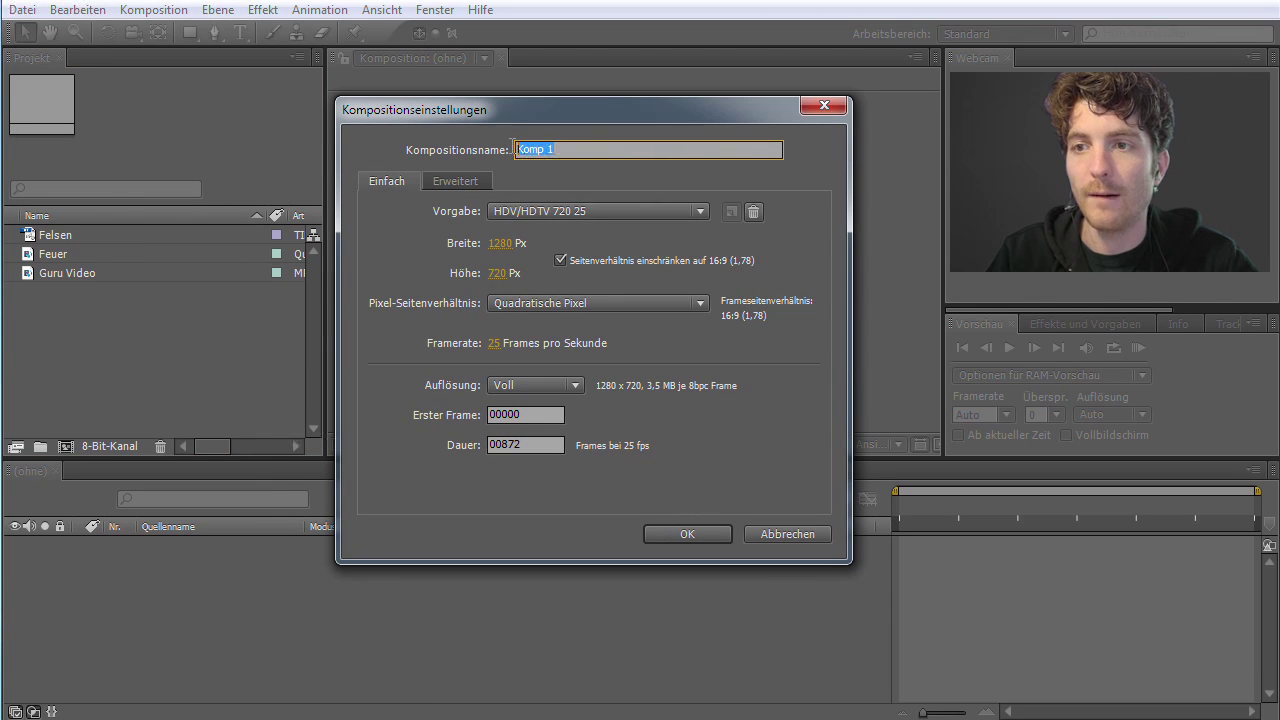
text(me)
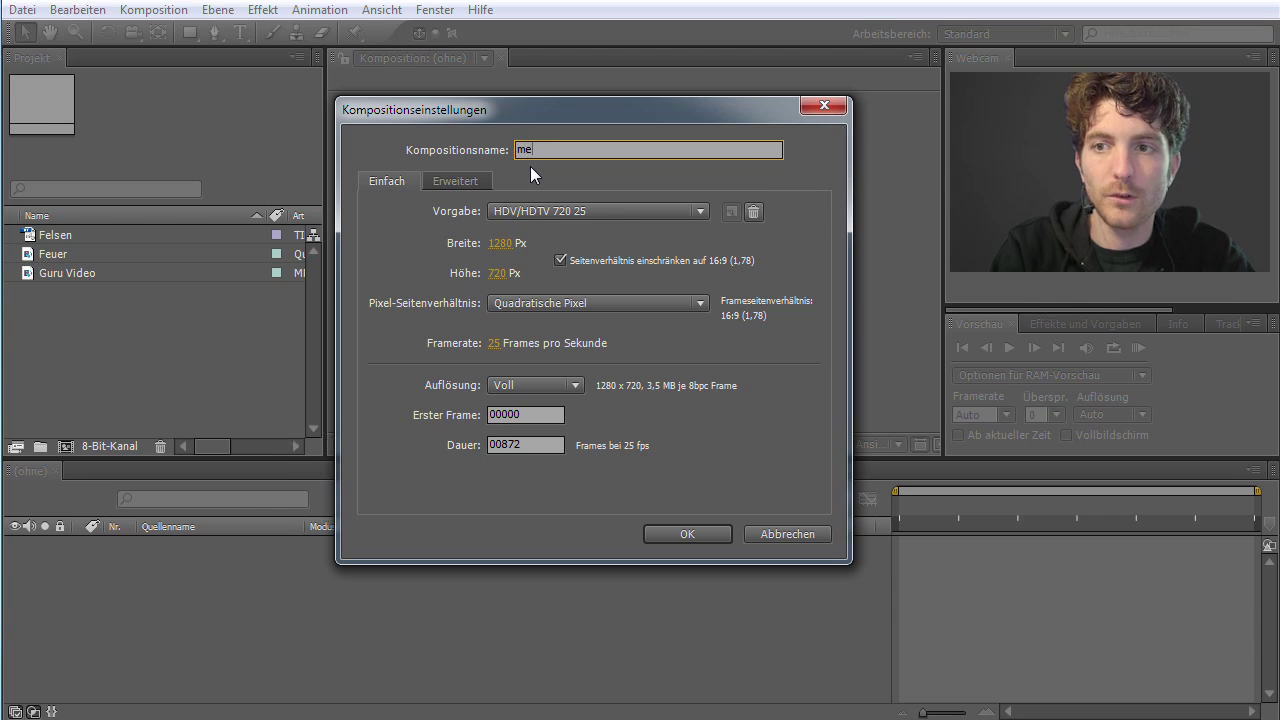
text(ine Komposition)
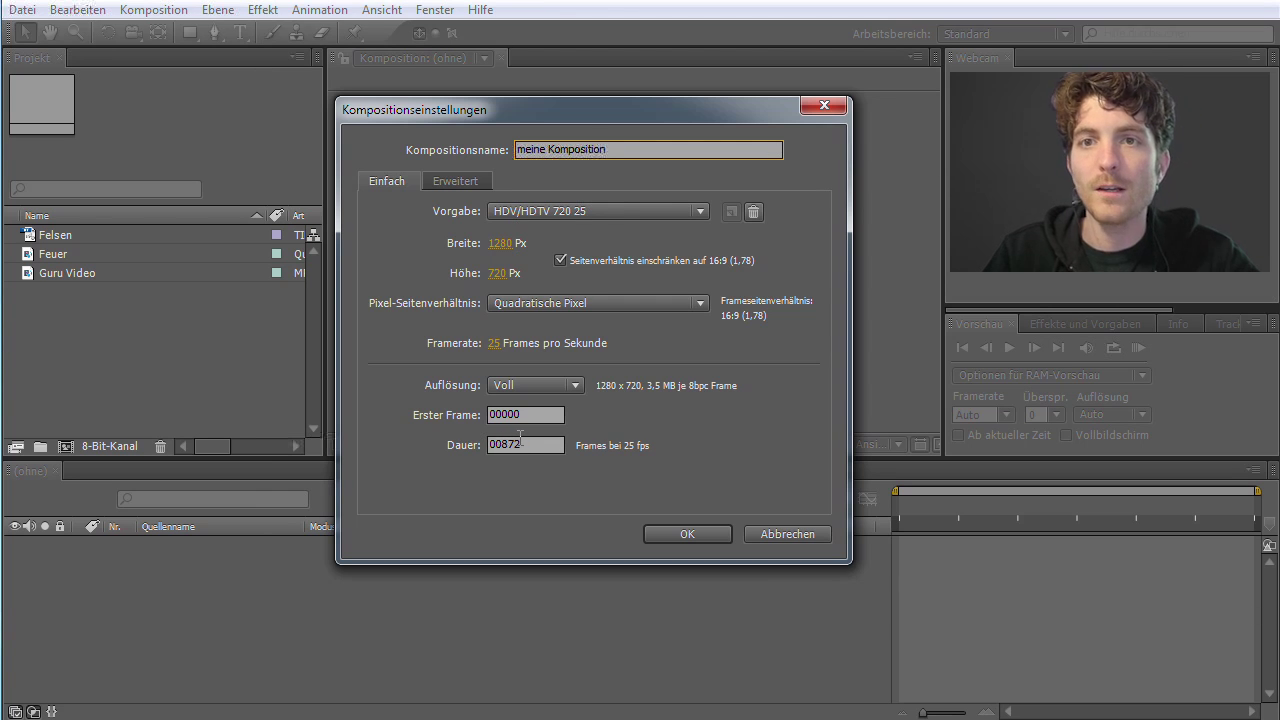
click(520, 438)
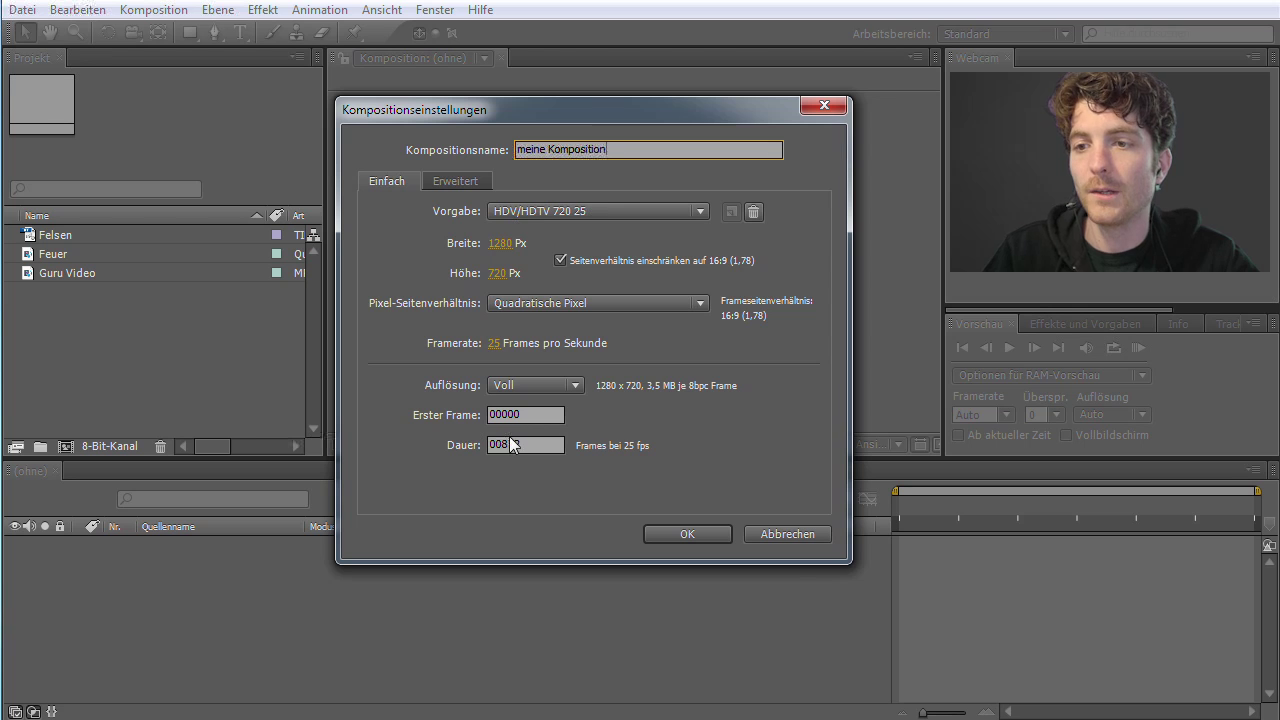
click(692, 208)
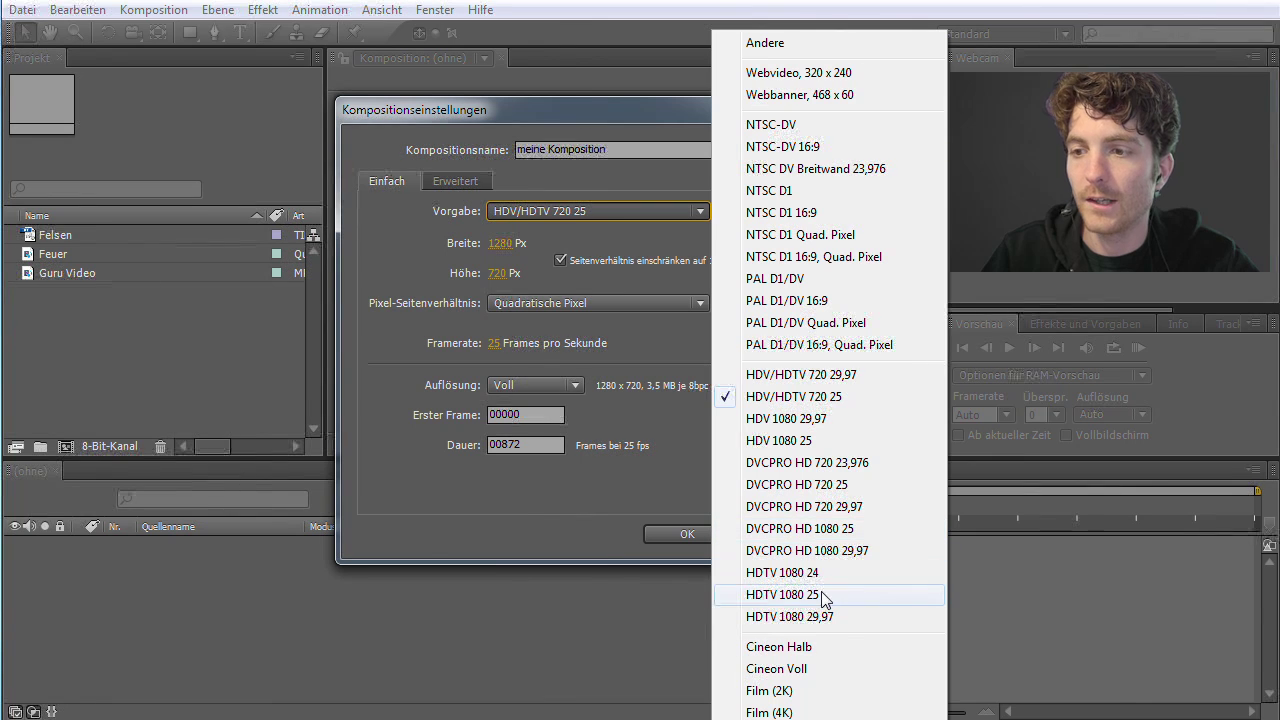
click(806, 303)
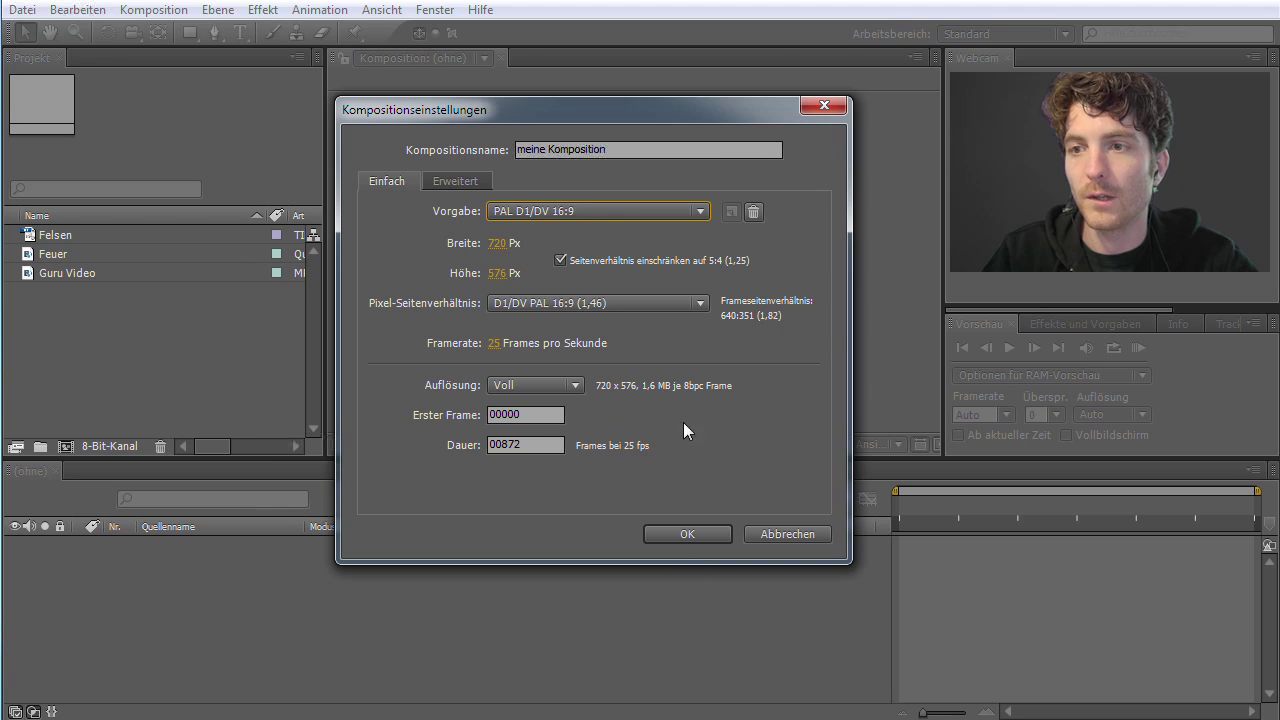
click(628, 150)
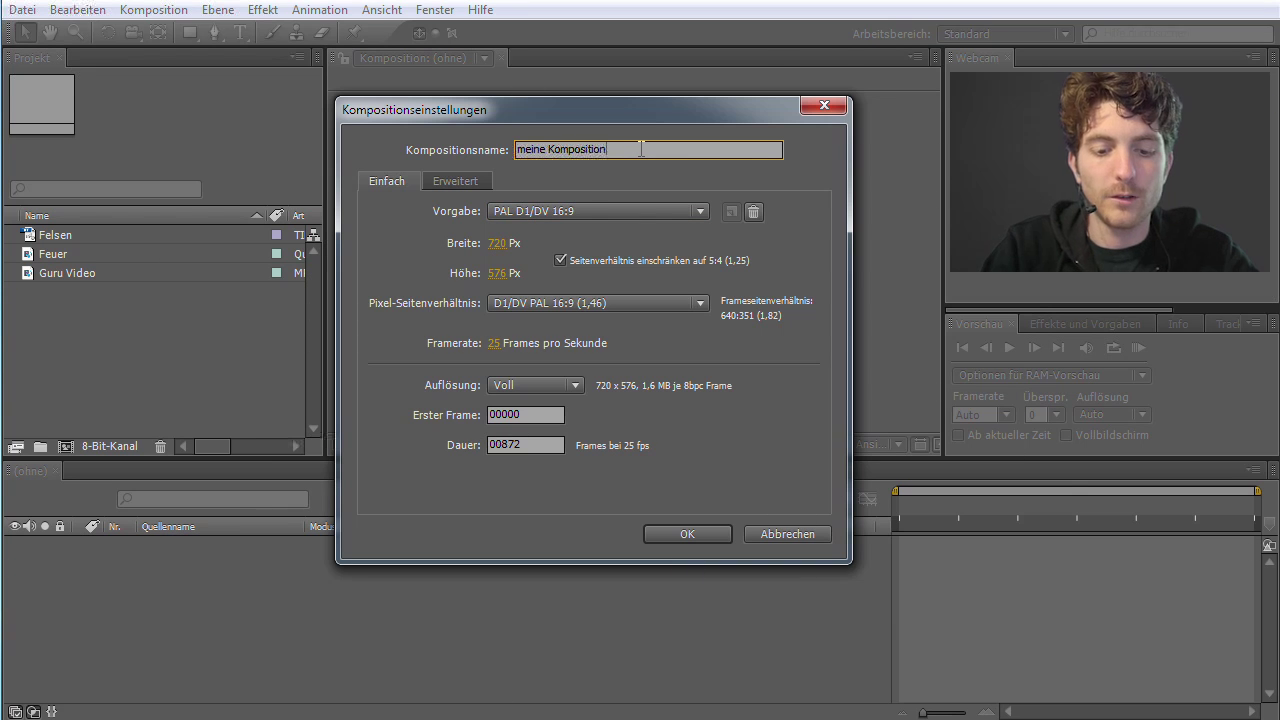
text(_PAL)
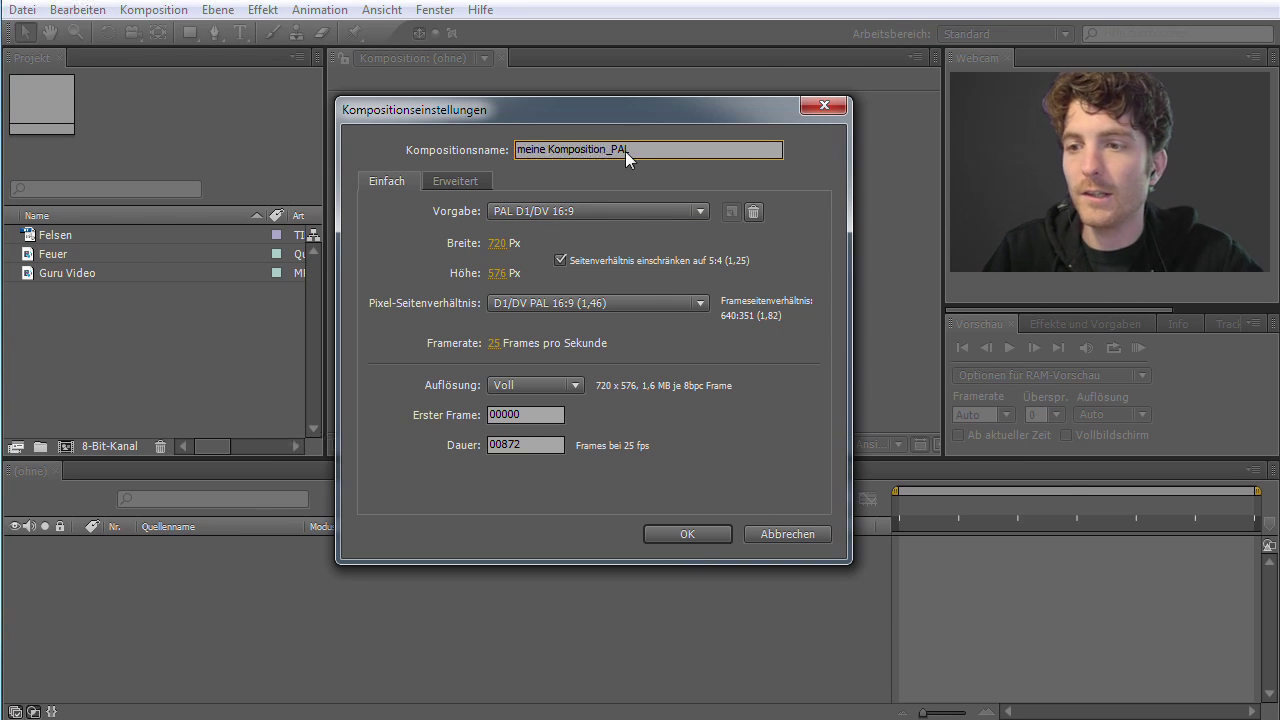
click(692, 537)
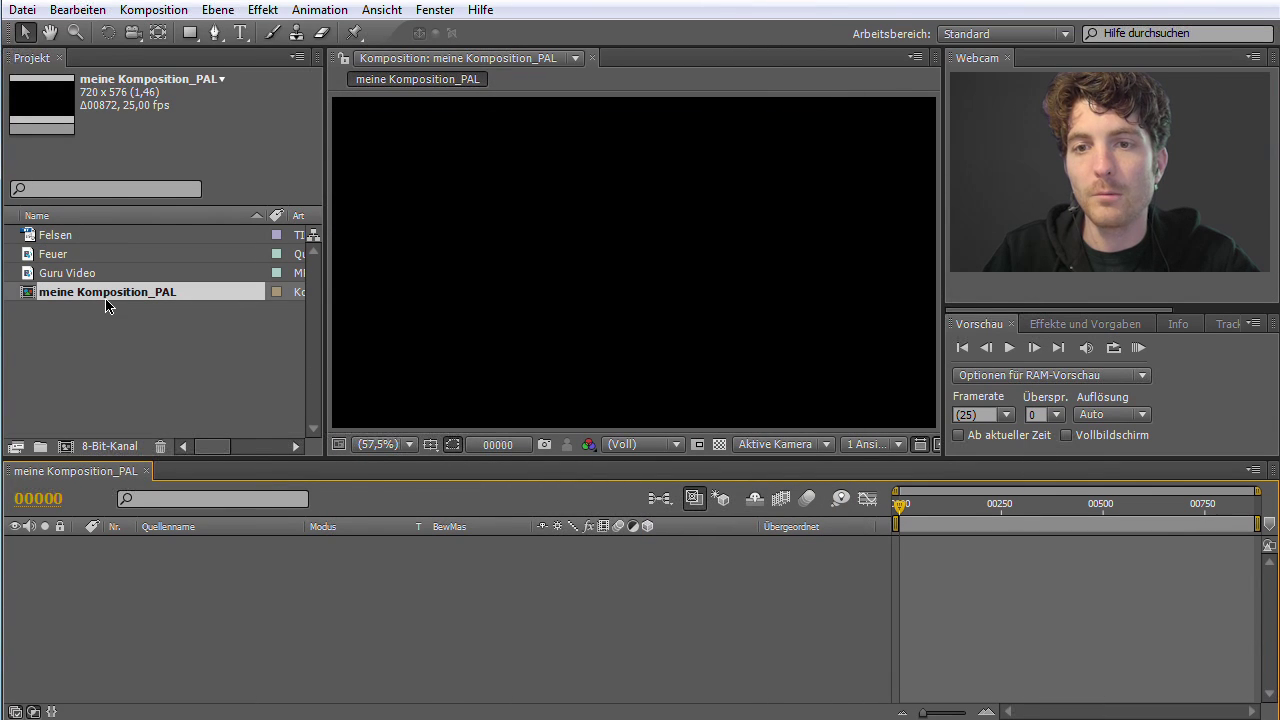
click(121, 318)
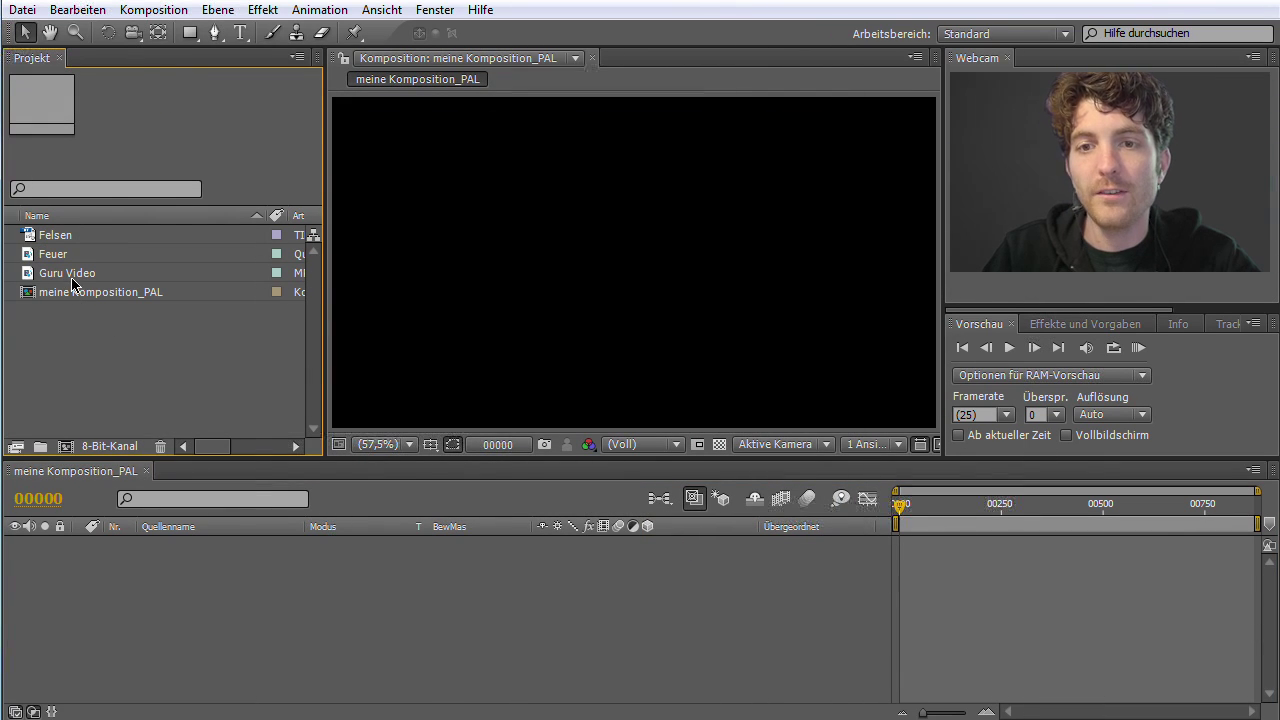
click(72, 276)
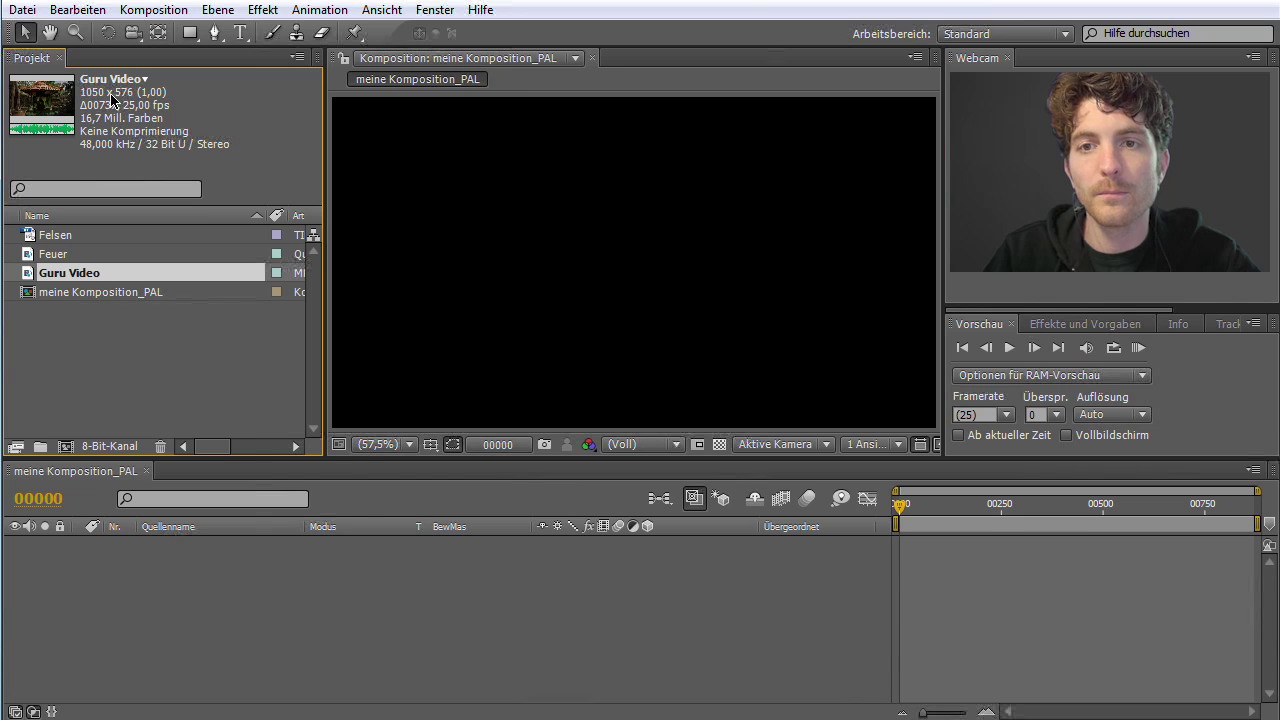
click(97, 297)
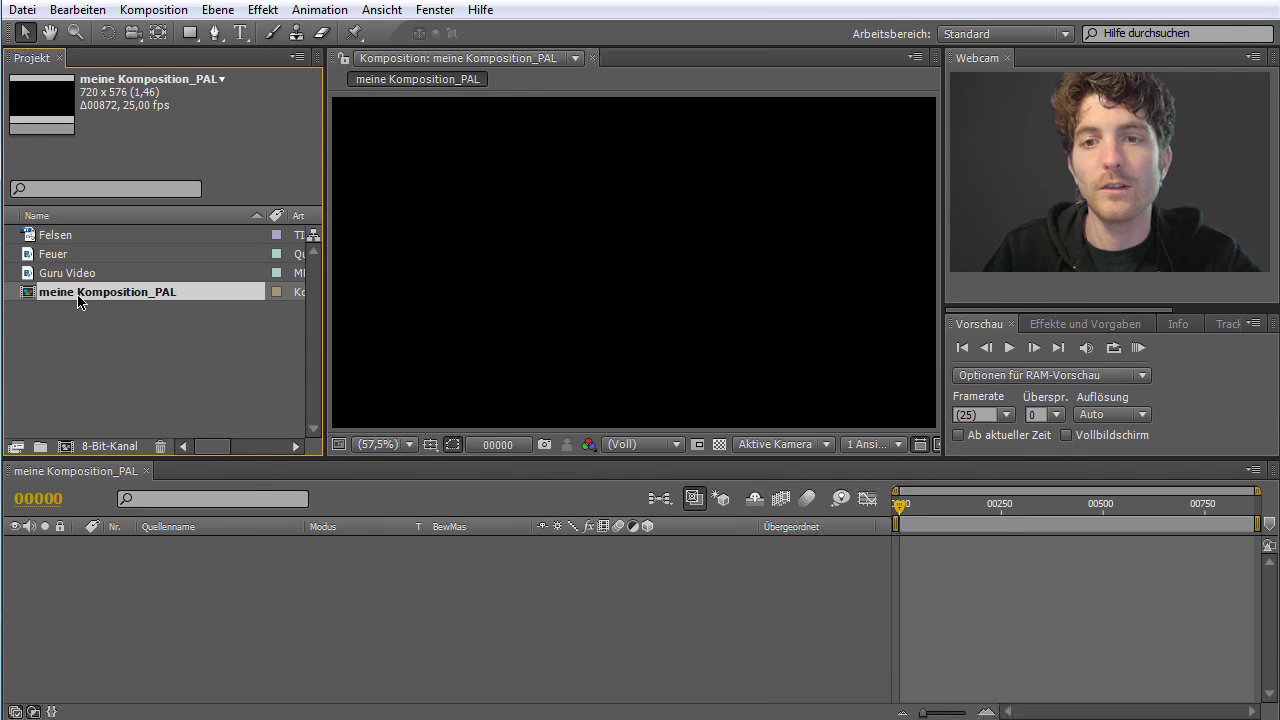
click(90, 360)
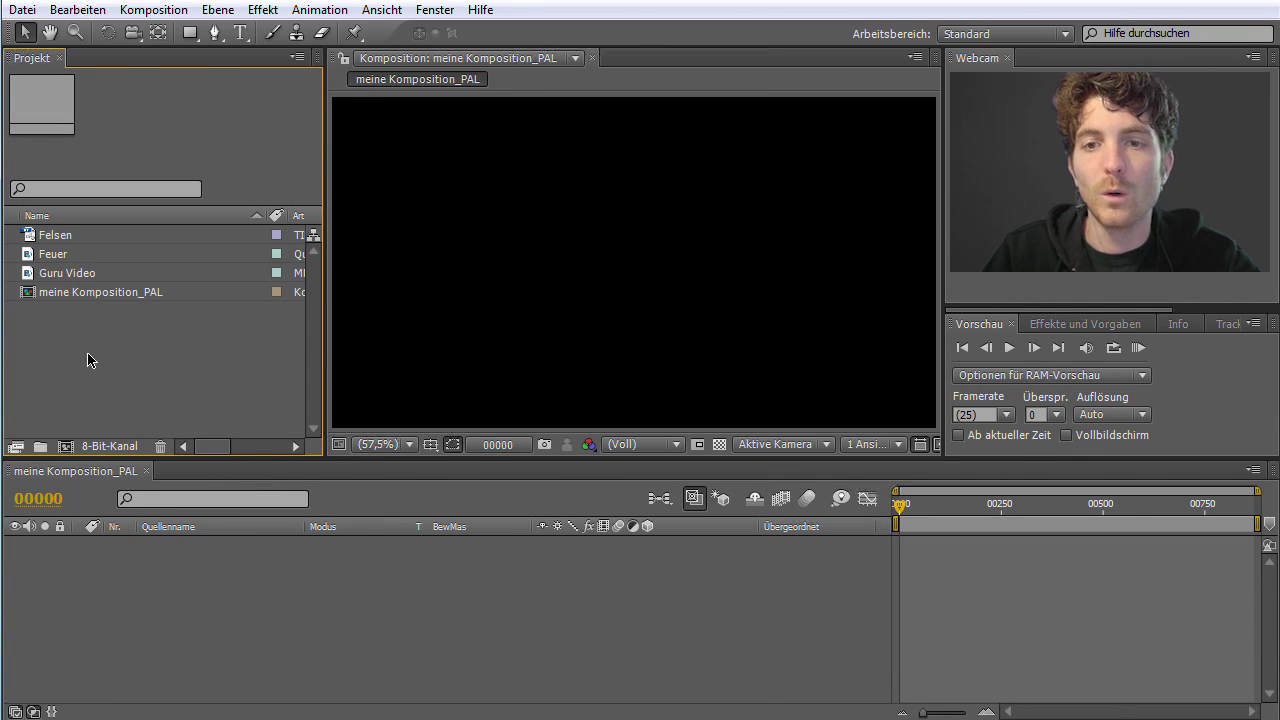
click(34, 274)
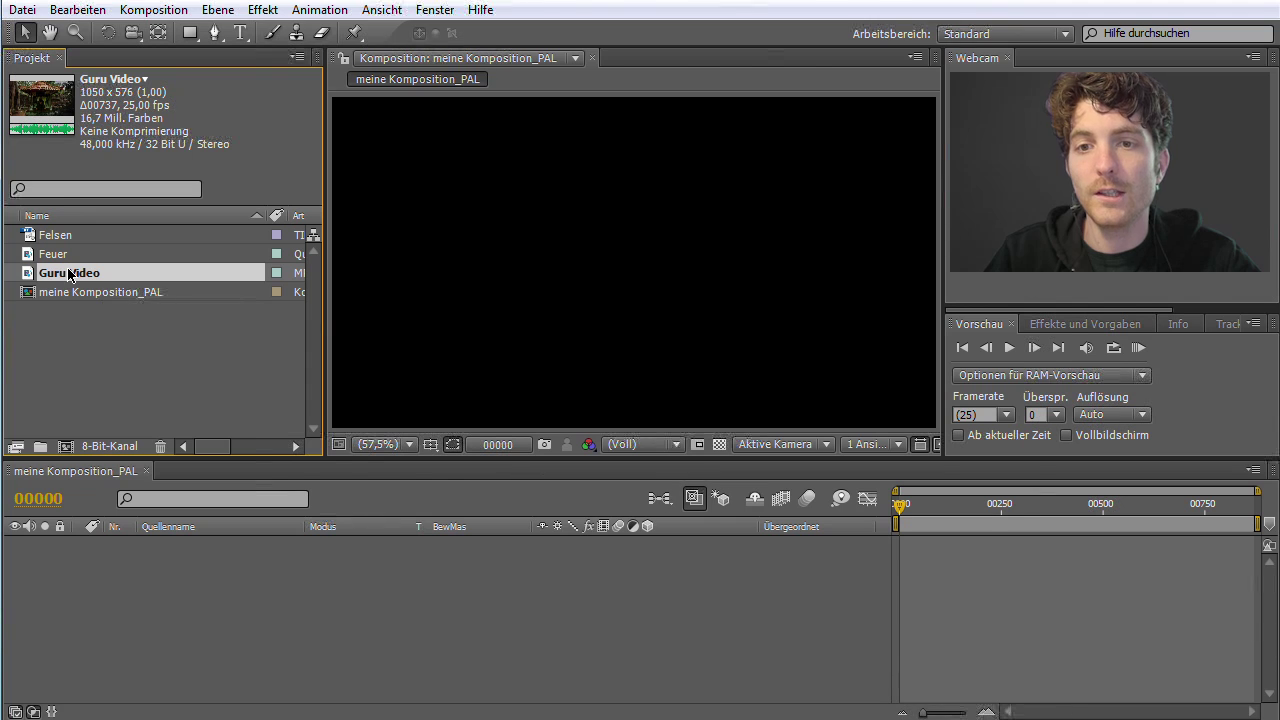
drag(30, 274, 66, 446)
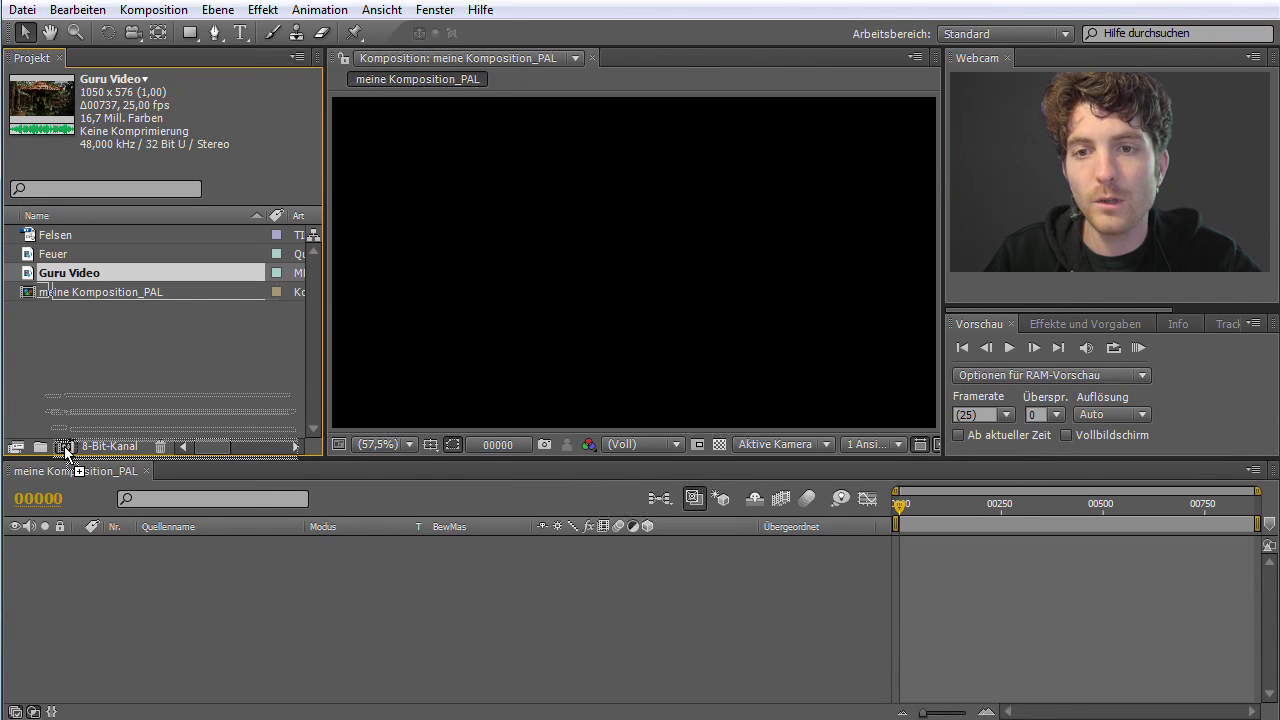
mouse_move(66, 446)
mouse_down()
mouse_move(64, 294)
mouse_move(64, 448)
mouse_move(60, 422)
mouse_up()
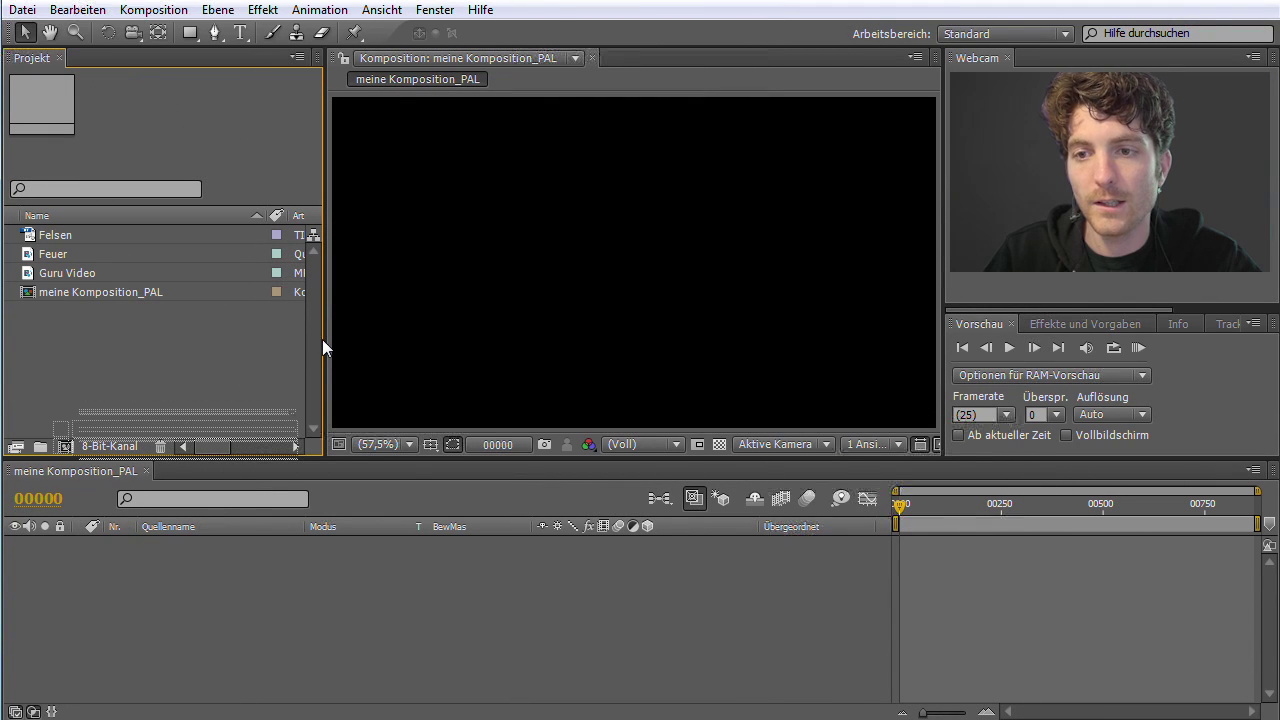
drag(321, 345, 321, 345)
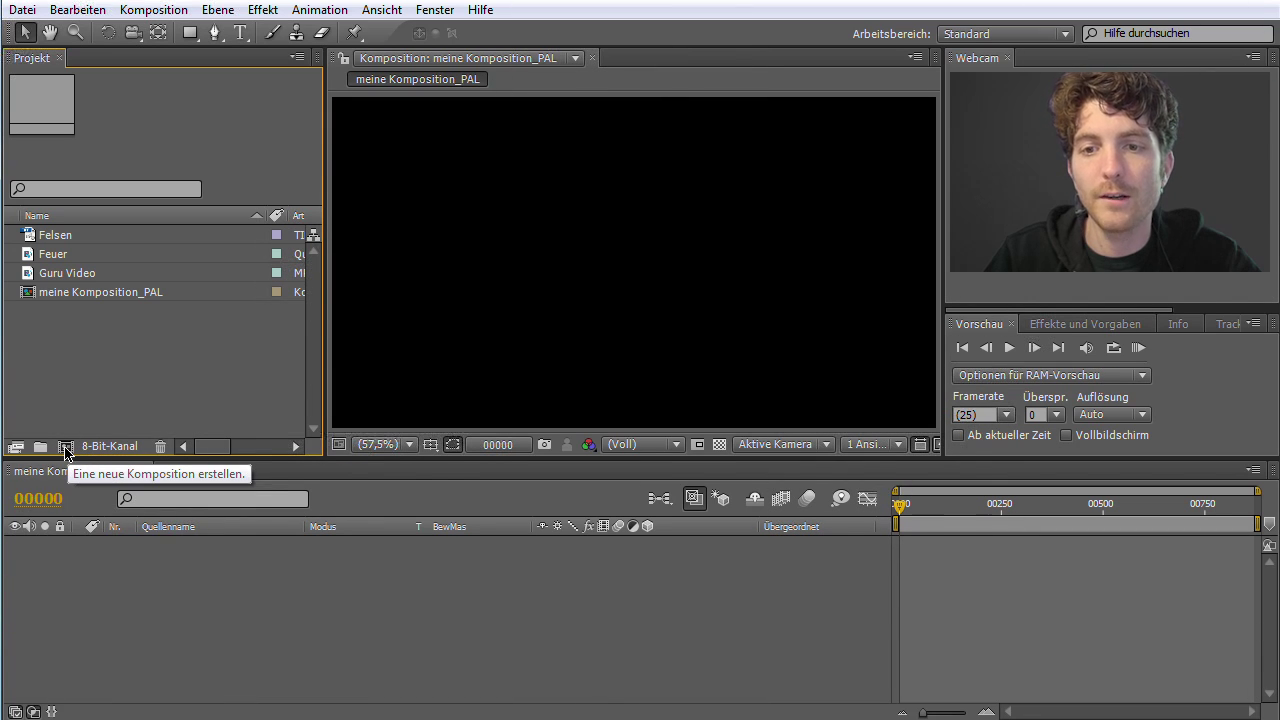
click(65, 447)
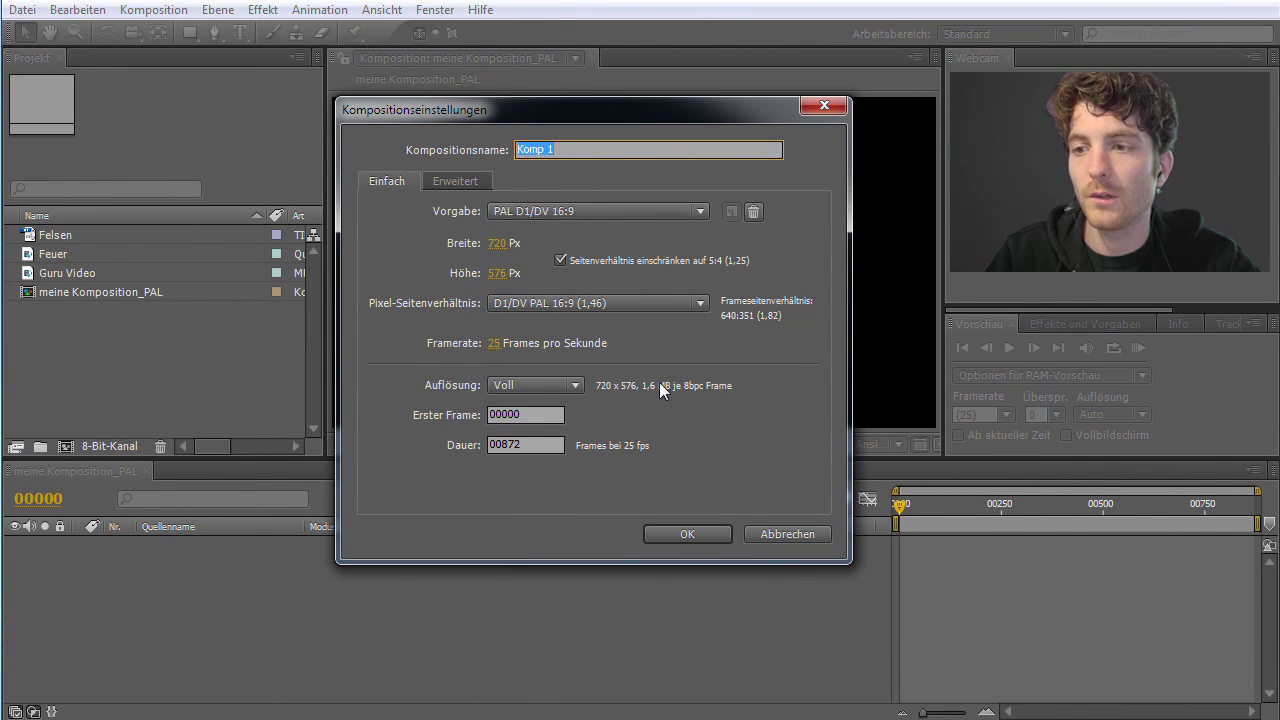
click(779, 534)
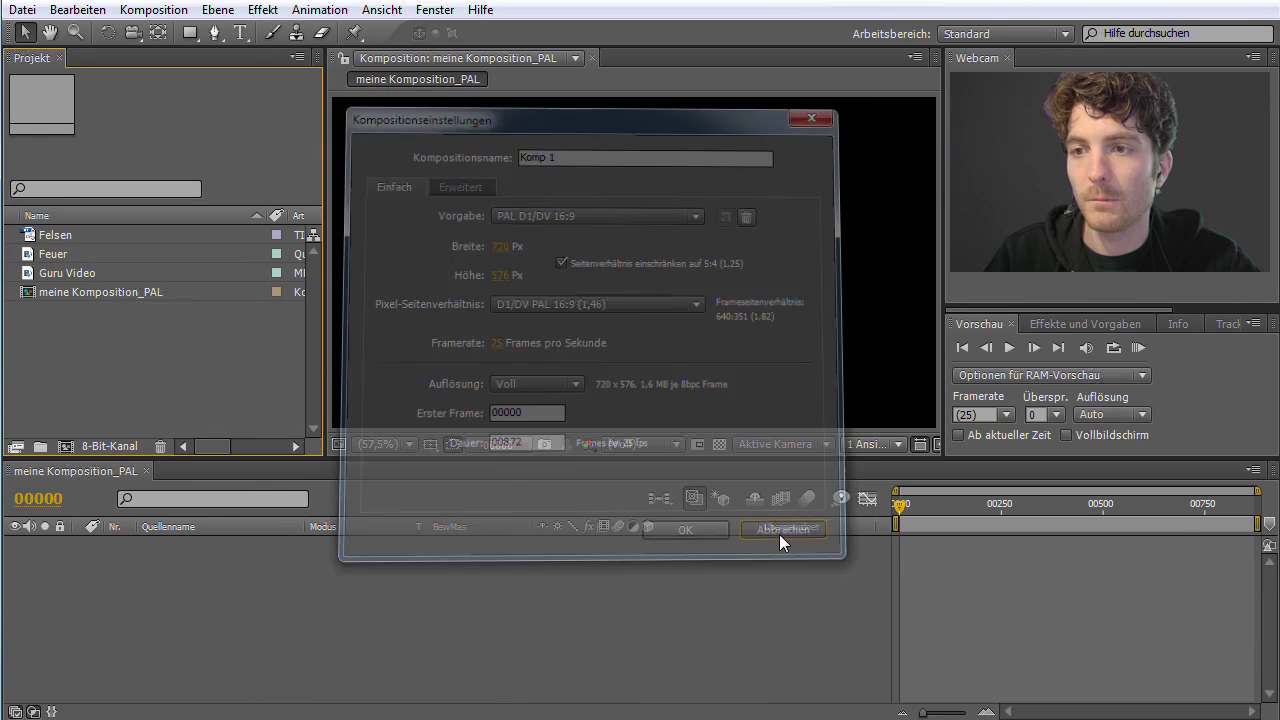
click(29, 279)
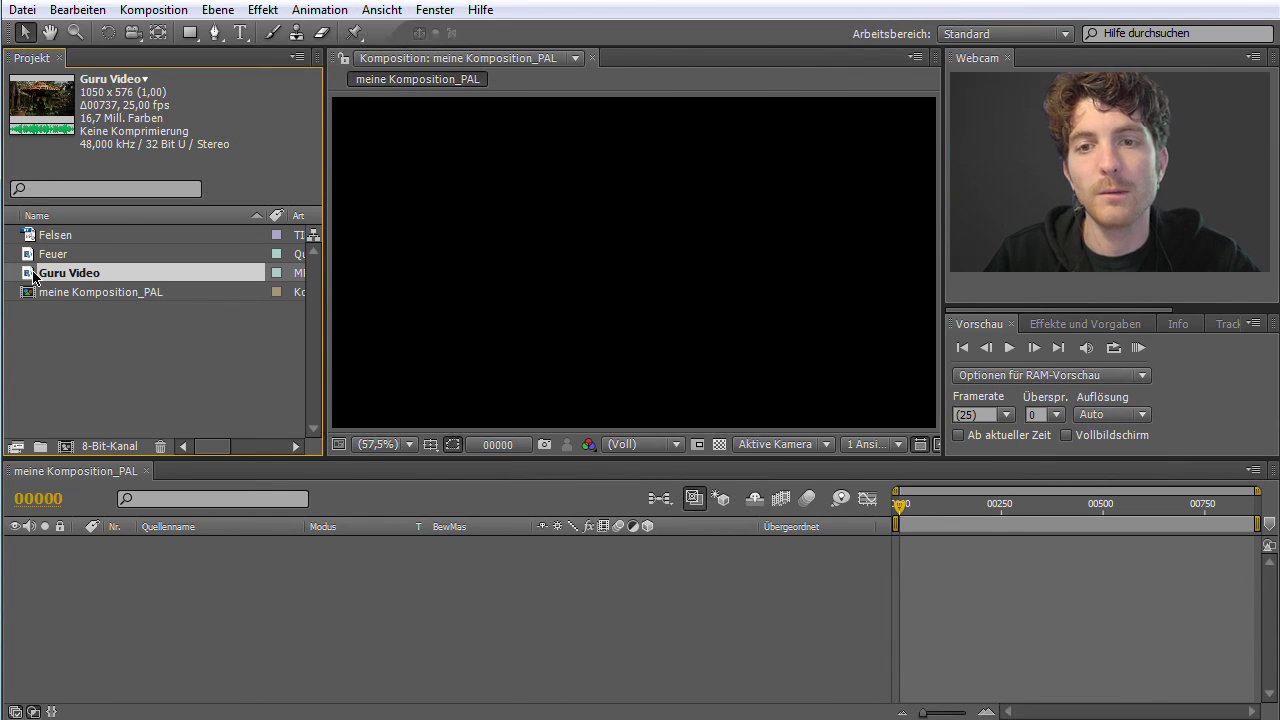
- Build a composition from the Guru Video footage and rename it from 'Guru Video 2' to 'Guru Komposition'
drag(30, 277, 66, 447)
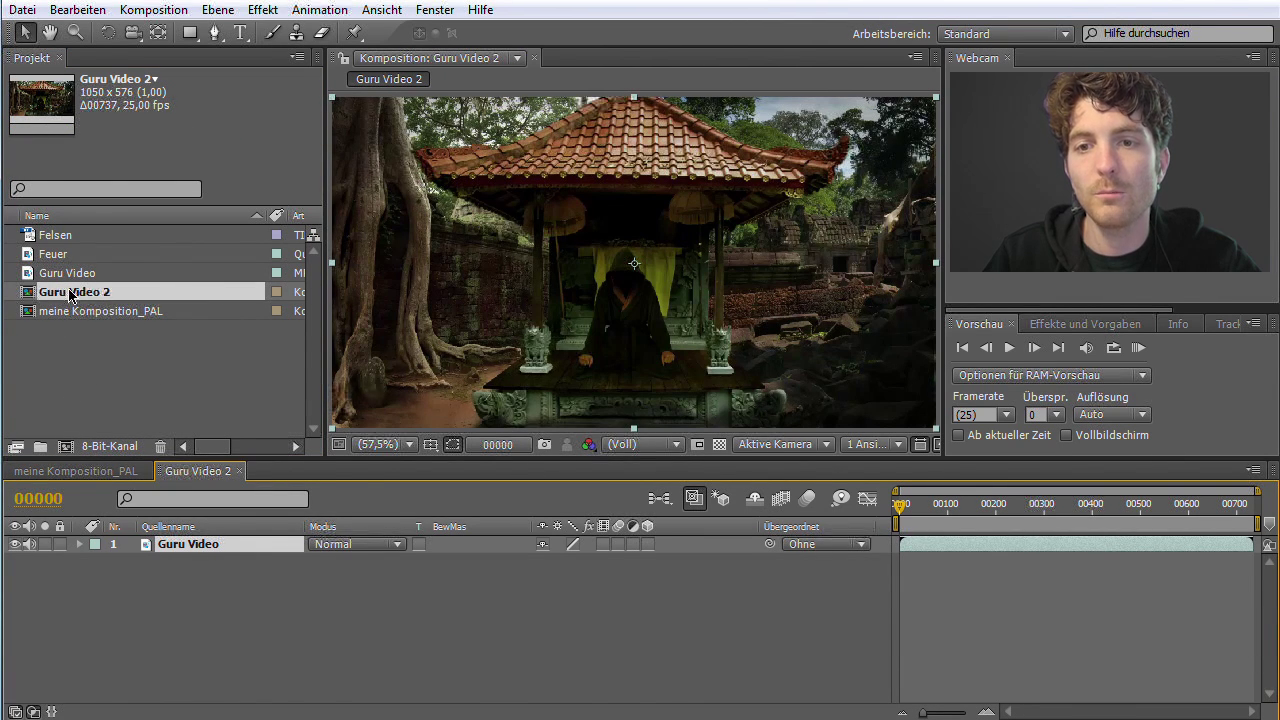
click(77, 297)
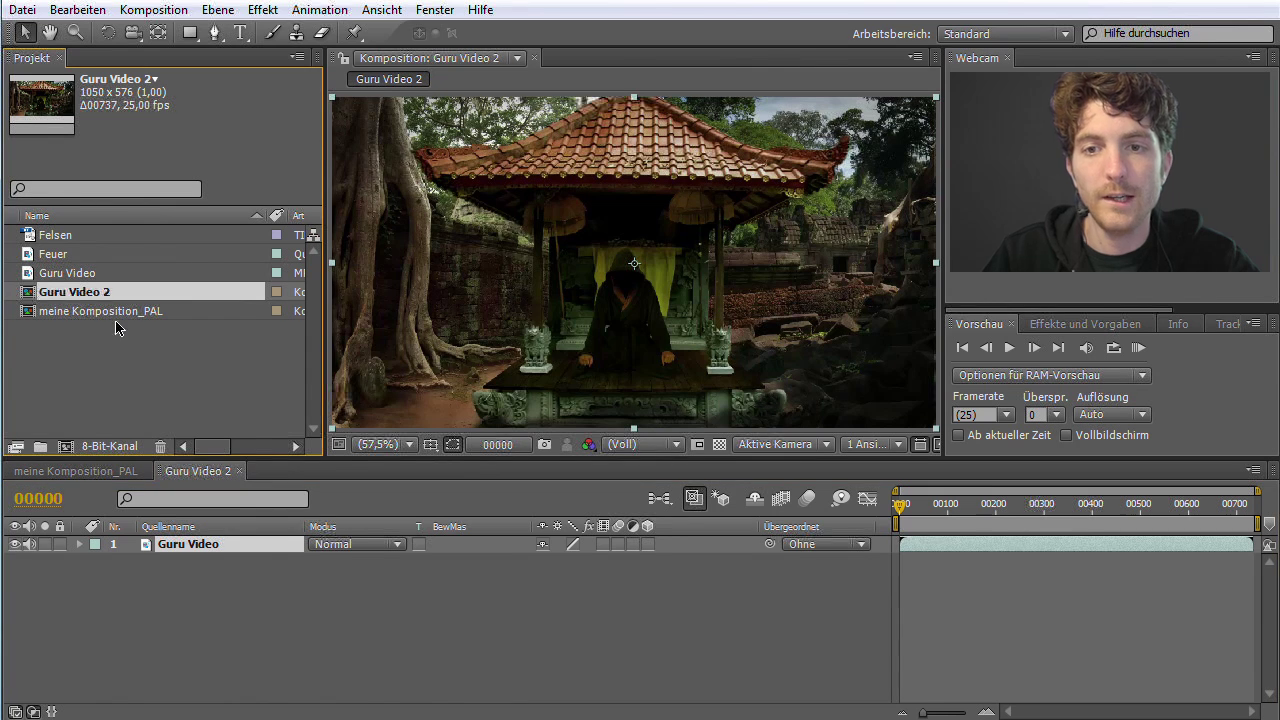
key(Return)
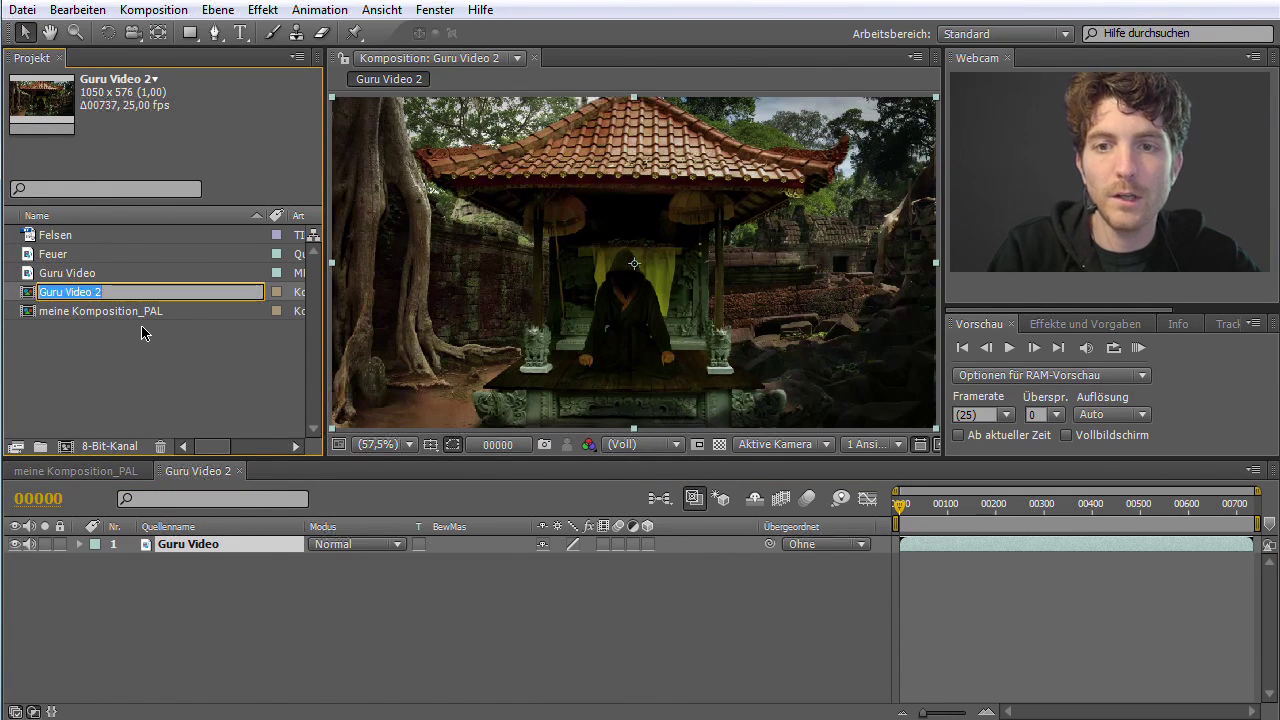
key(BackSpace)
key(BackSpace)
key(BackSpace)
key(BackSpace)
key(BackSpace)
key(BackSpace)
text(Komposition)
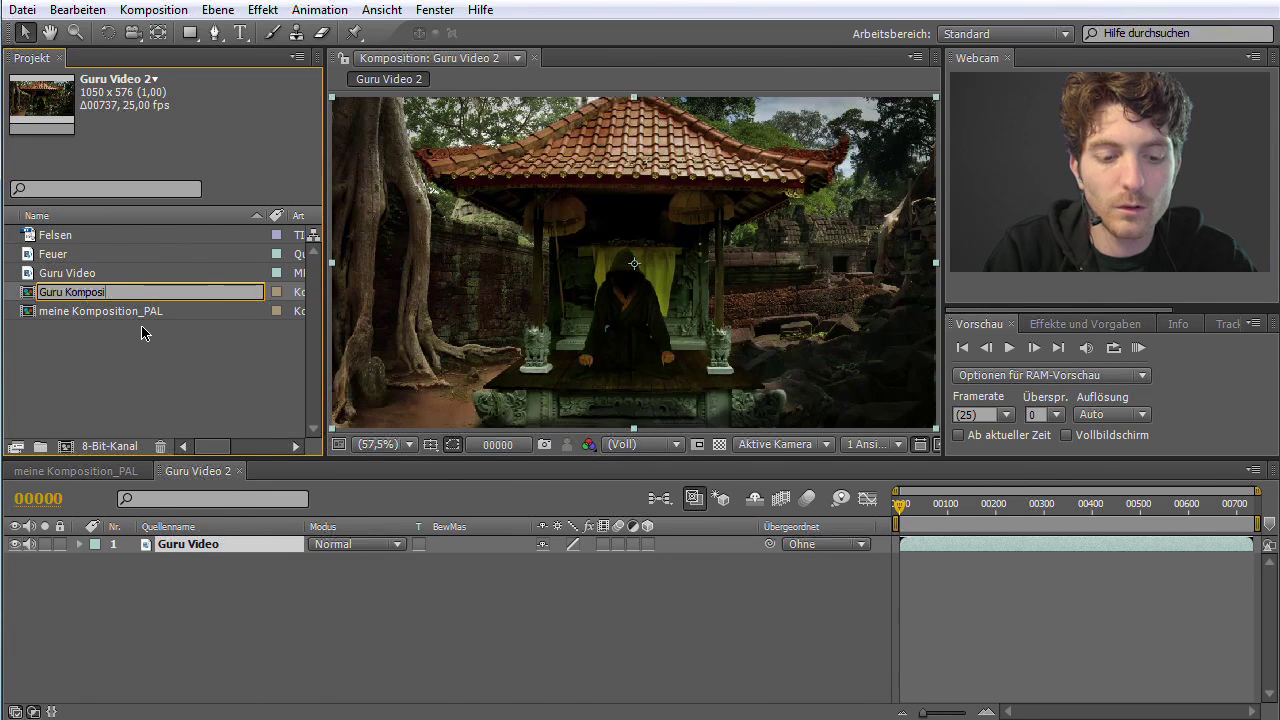
key(Return)
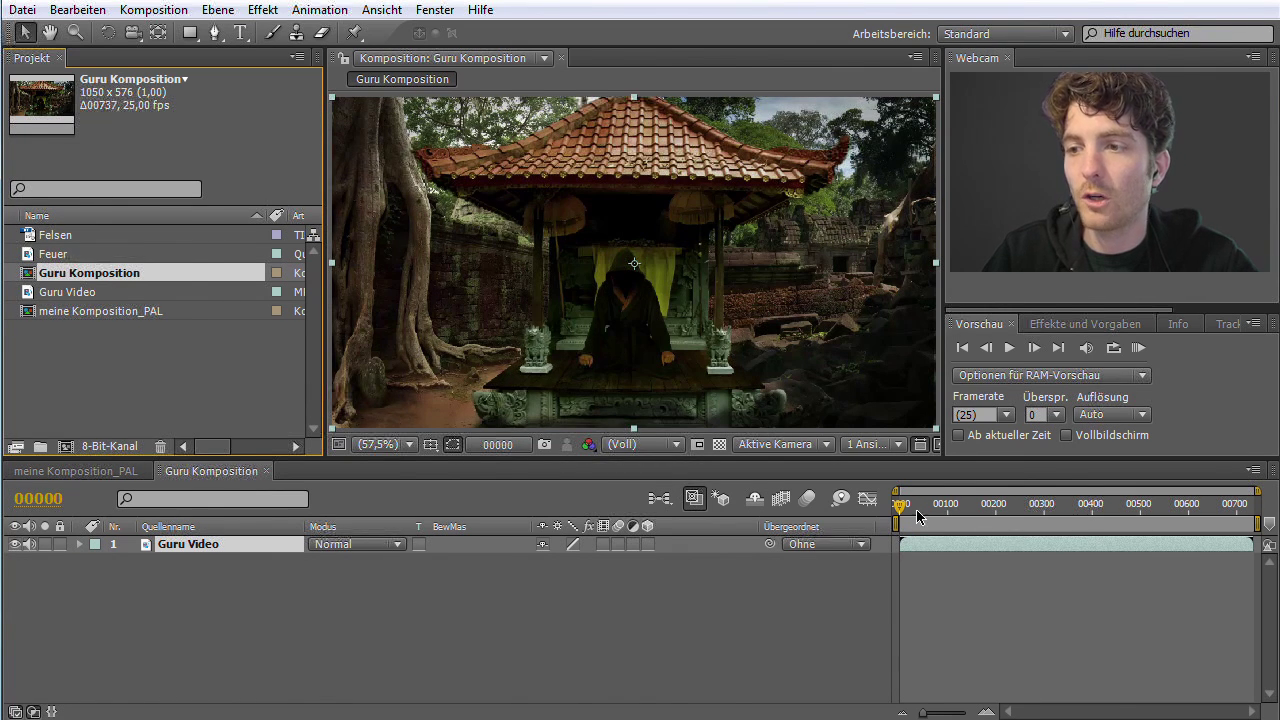
- Scrub through Guru Komposition and compare it with the empty meine Komposition_PAL timeline
drag(897, 510, 1068, 510)
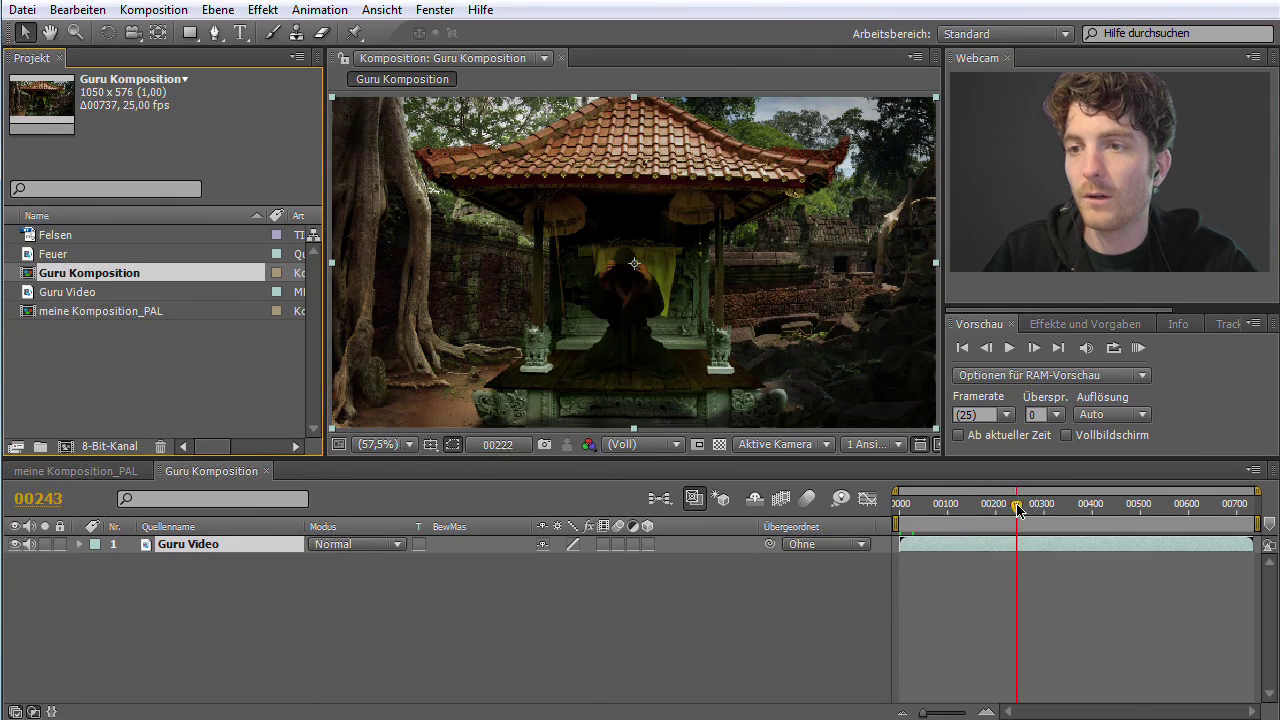
mouse_move(1068, 510)
mouse_down()
mouse_move(1001, 512)
mouse_move(1169, 512)
mouse_up()
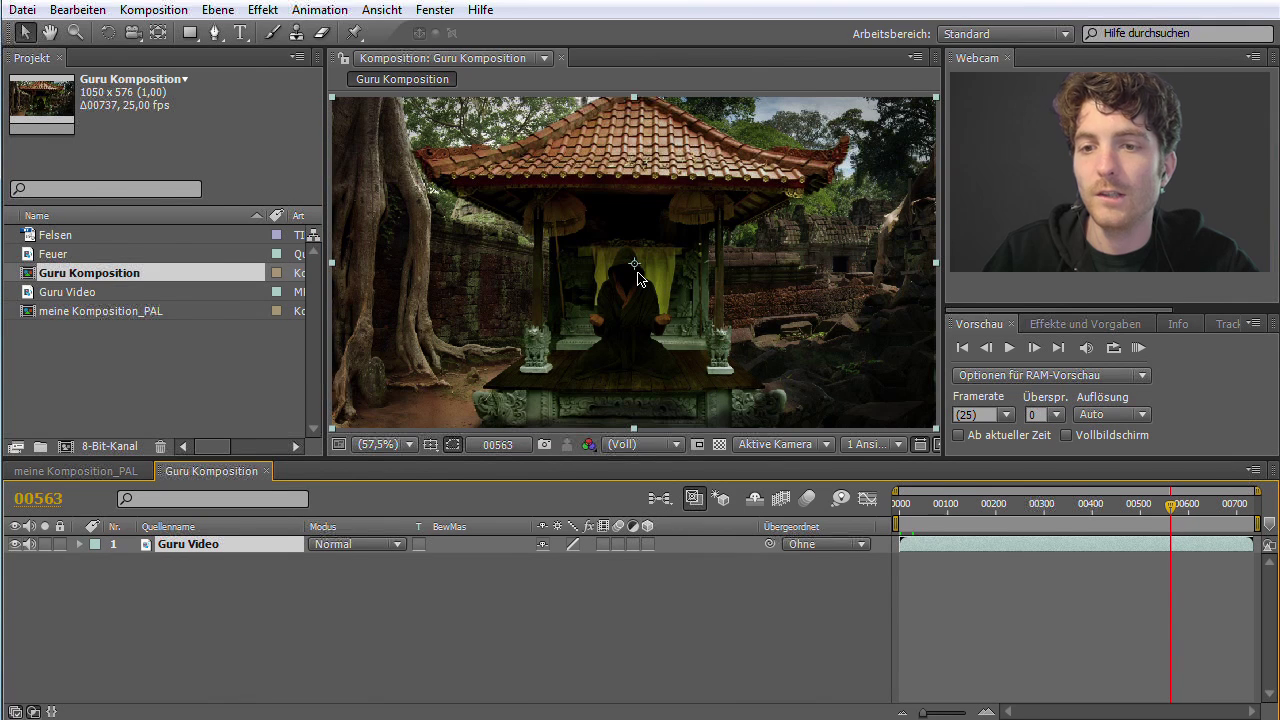
click(89, 325)
double_click(99, 314)
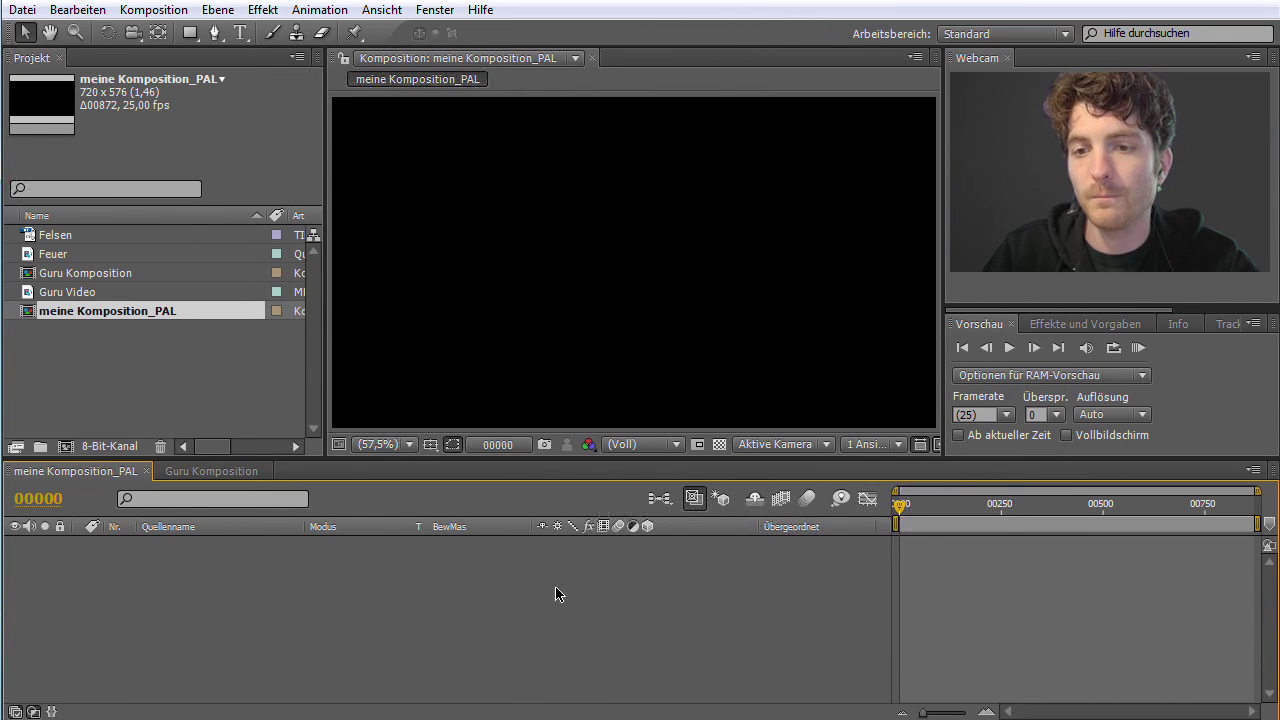
drag(914, 508, 1009, 516)
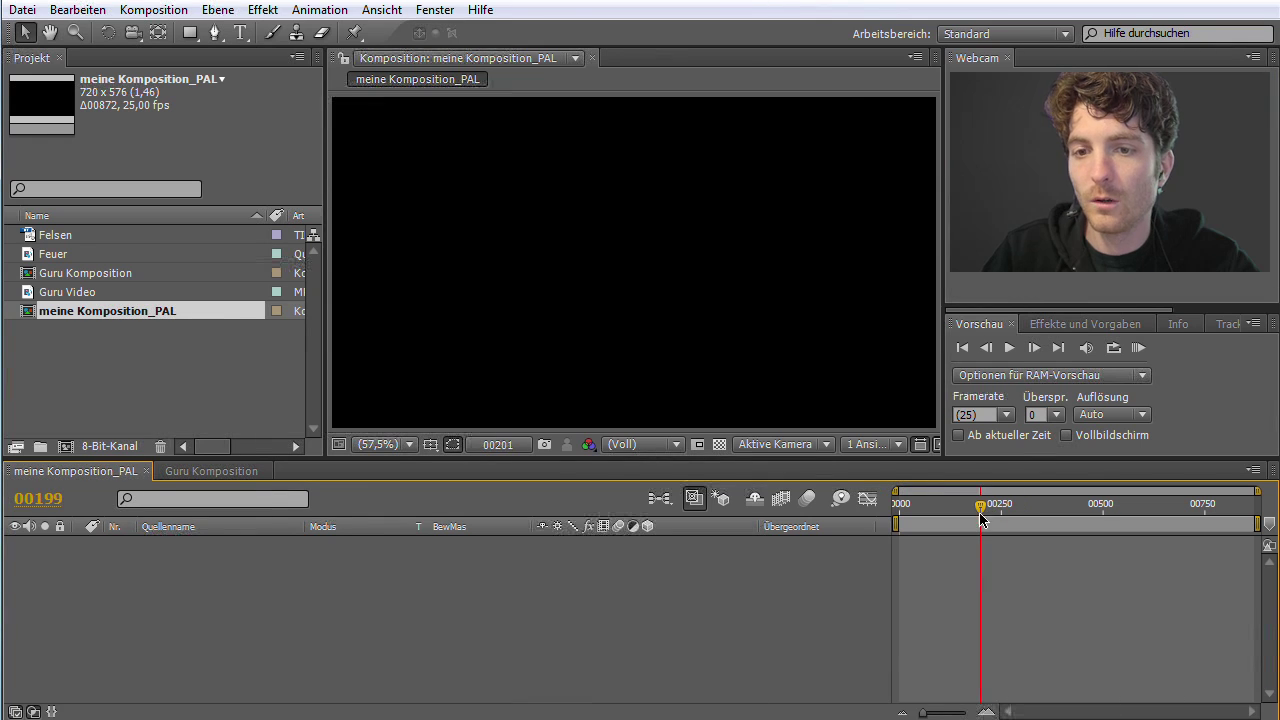
click(211, 471)
click(100, 473)
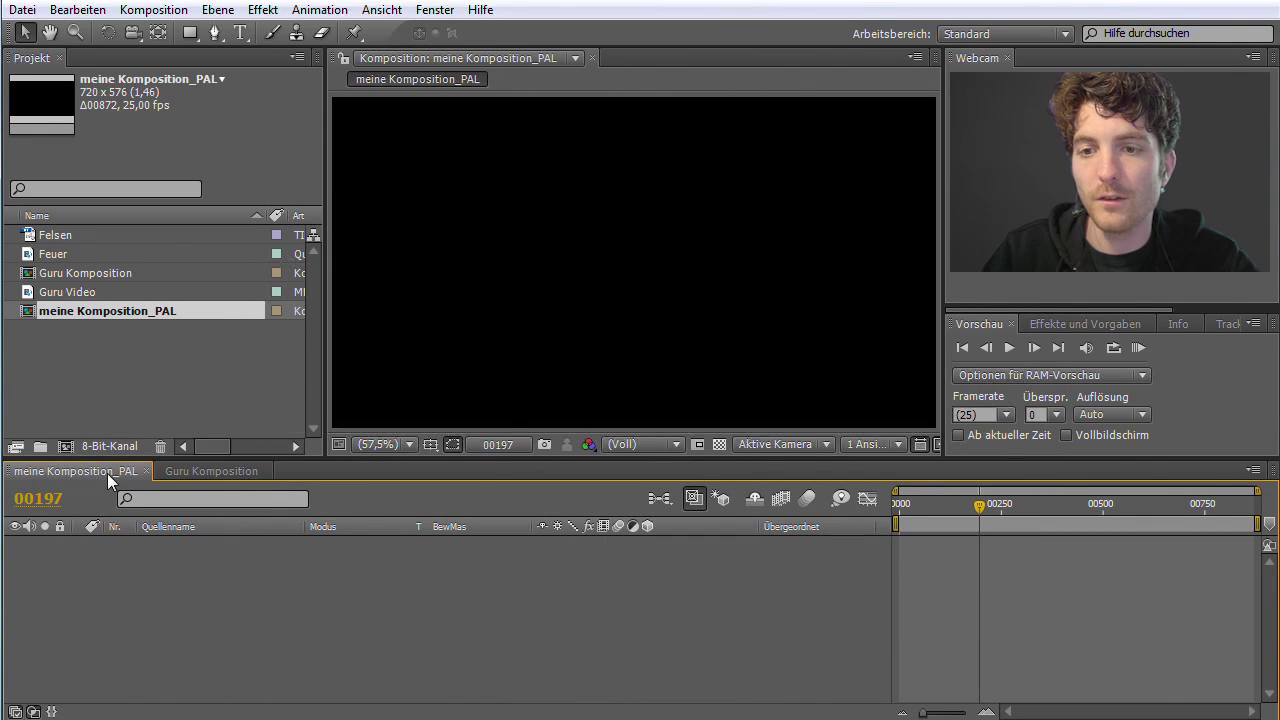
click(204, 471)
click(105, 472)
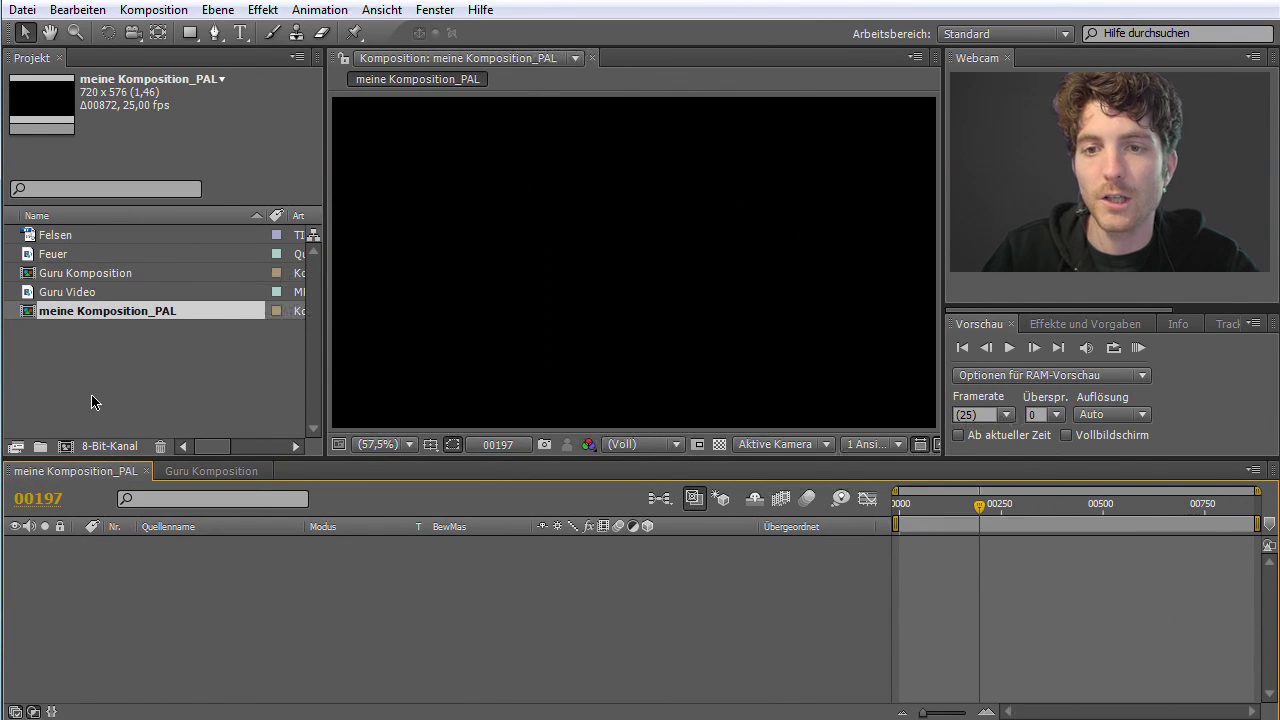
- Select meine Komposition_PAL in the Project panel and delete it
click(120, 350)
click(98, 314)
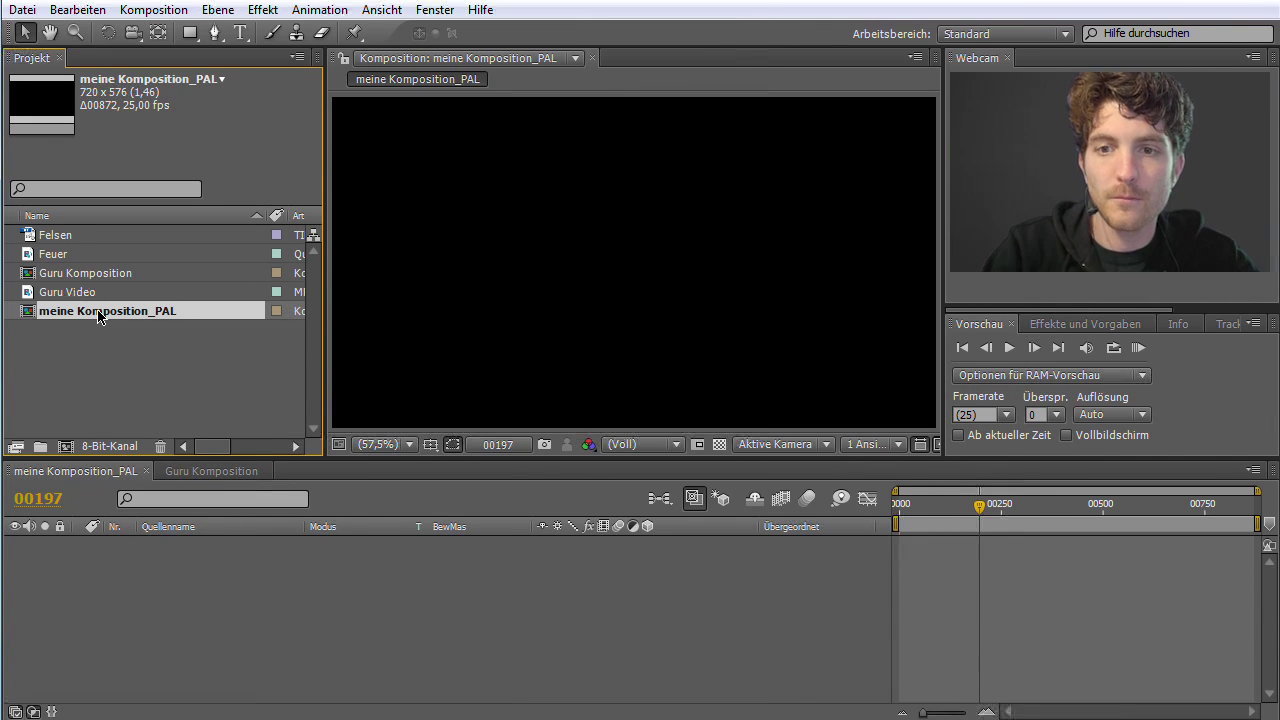
key(Delete)
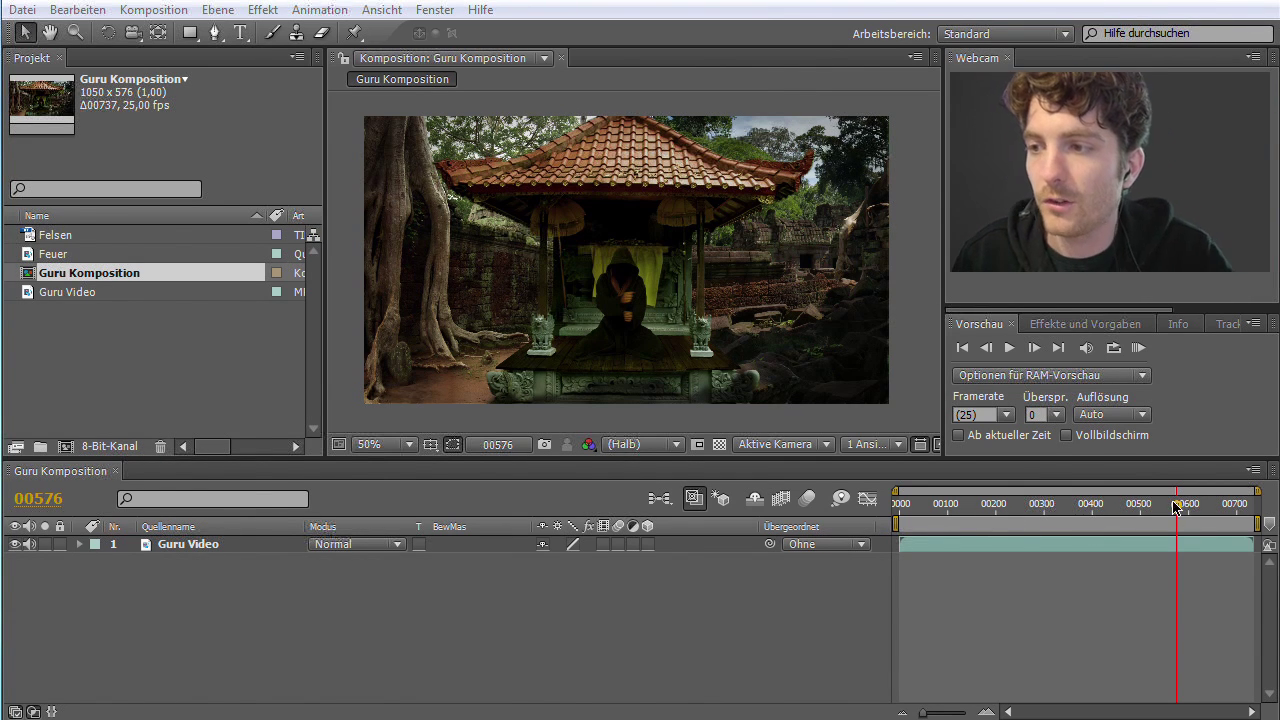
- Add the Feuer footage to Guru Komposition as a layer stacked directly above Guru Video
drag(1174, 510, 1012, 513)
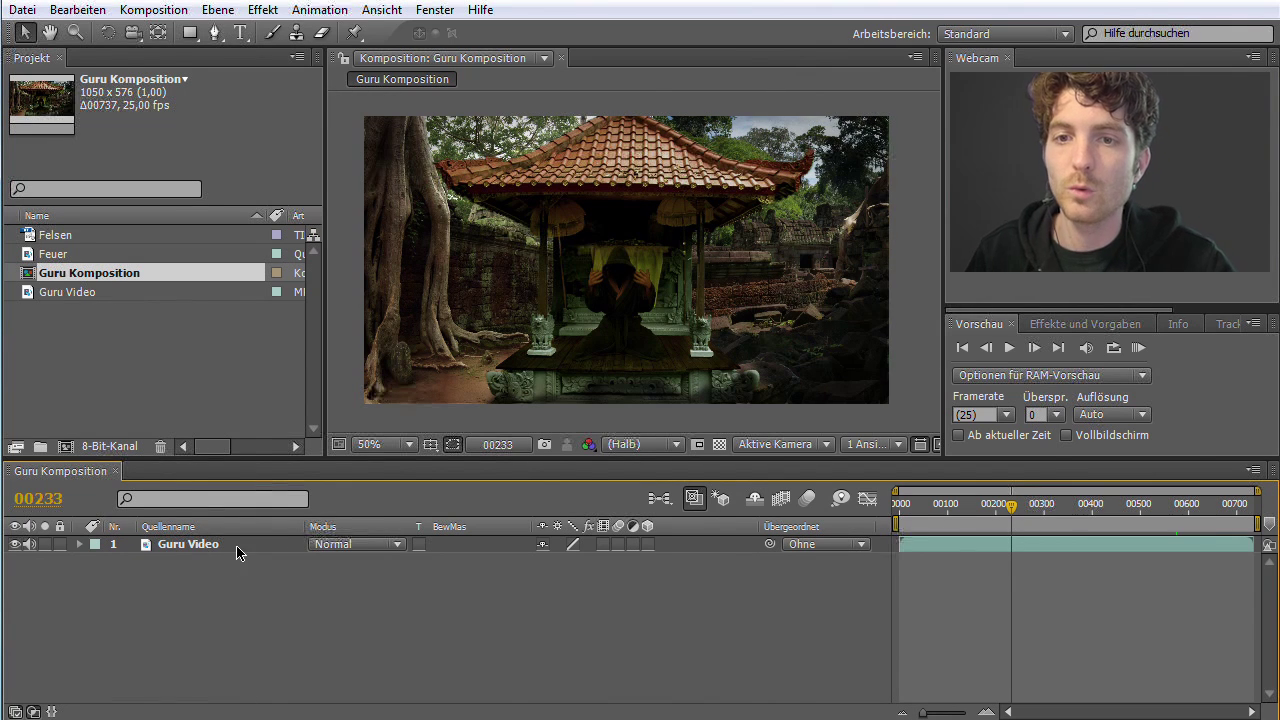
click(75, 258)
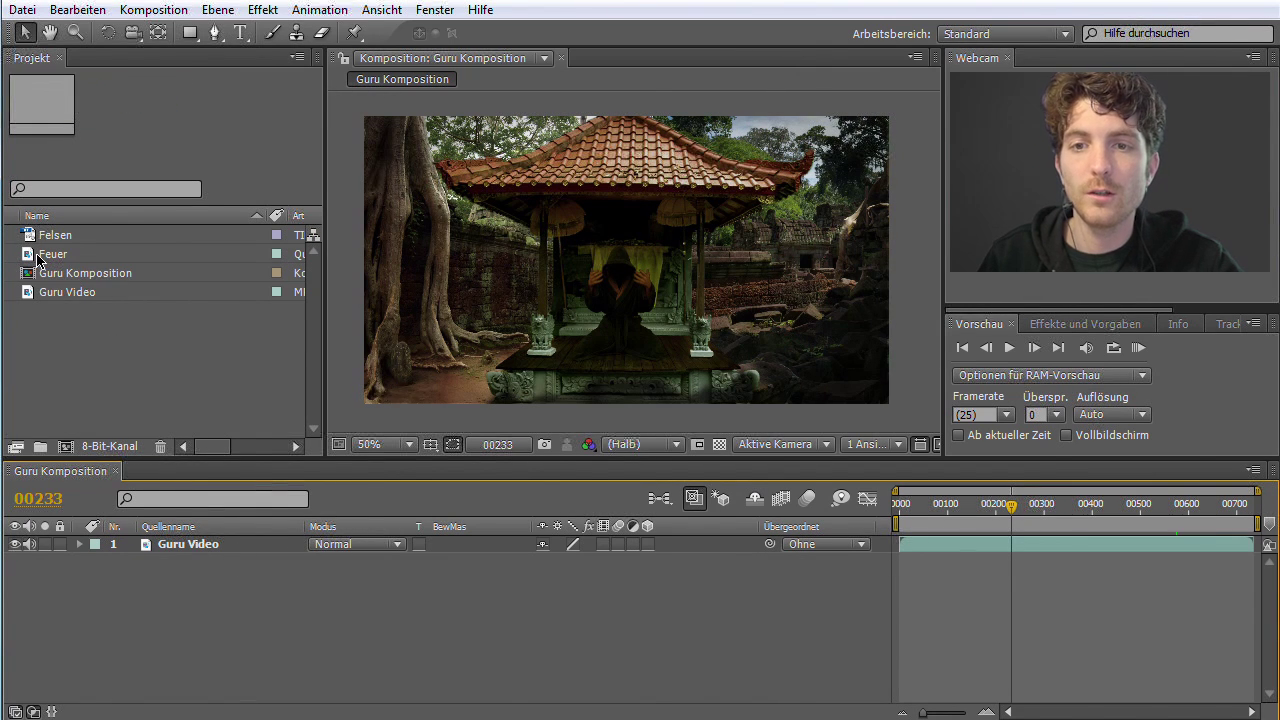
click(45, 256)
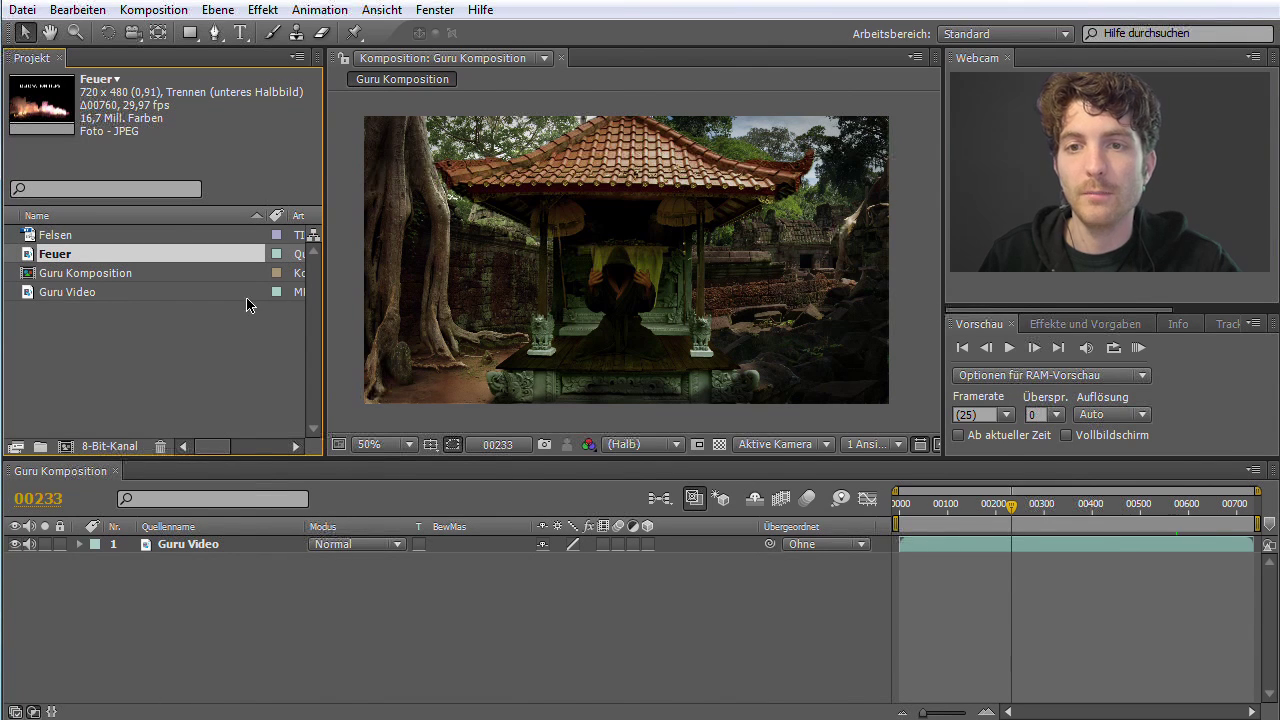
mouse_move(48, 261)
mouse_down()
mouse_move(165, 547)
mouse_move(176, 541)
mouse_up()
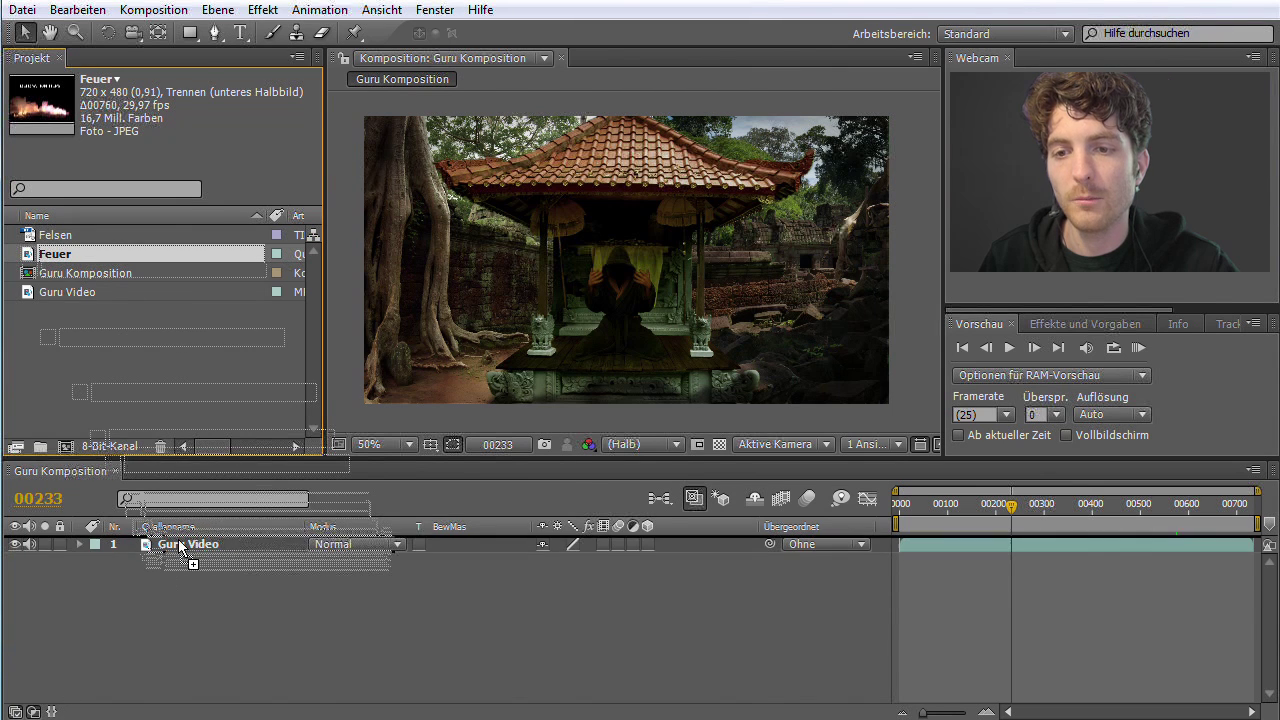
mouse_move(176, 541)
mouse_down()
mouse_move(183, 561)
mouse_move(195, 543)
mouse_up()
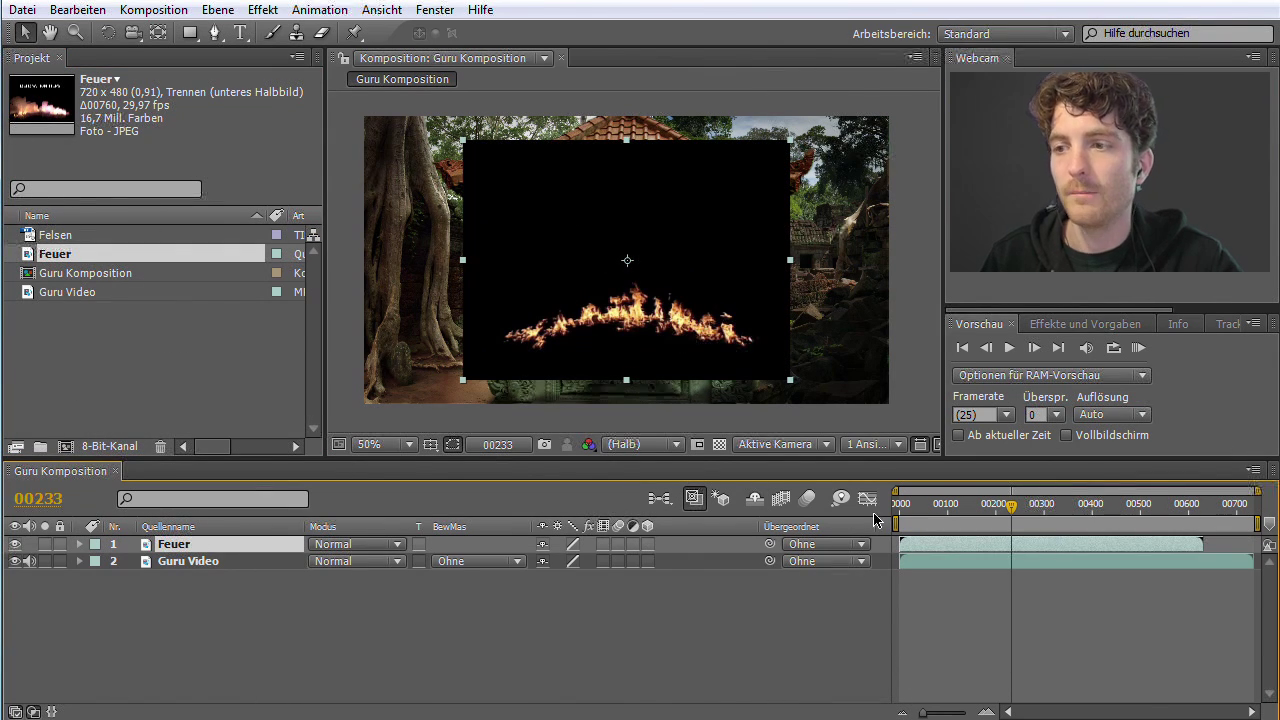
mouse_move(1012, 508)
mouse_down()
mouse_move(1080, 510)
mouse_move(987, 511)
mouse_move(1080, 513)
mouse_up()
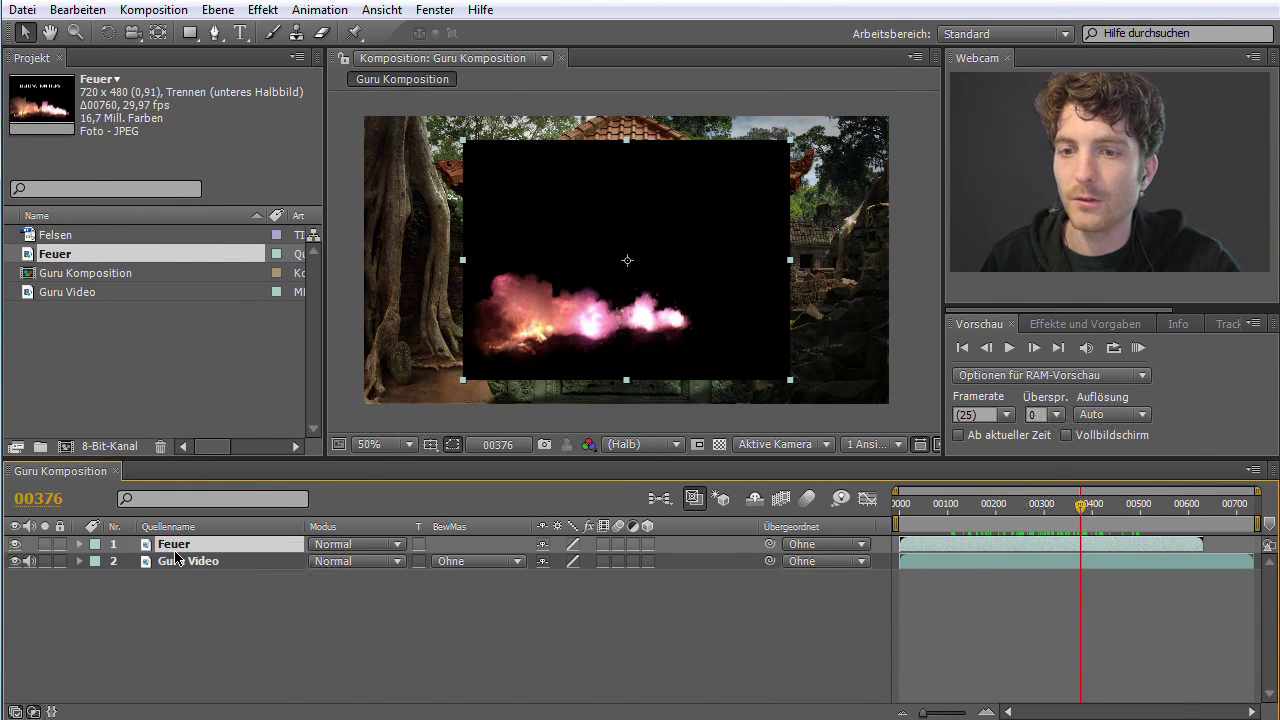
drag(172, 546, 177, 578)
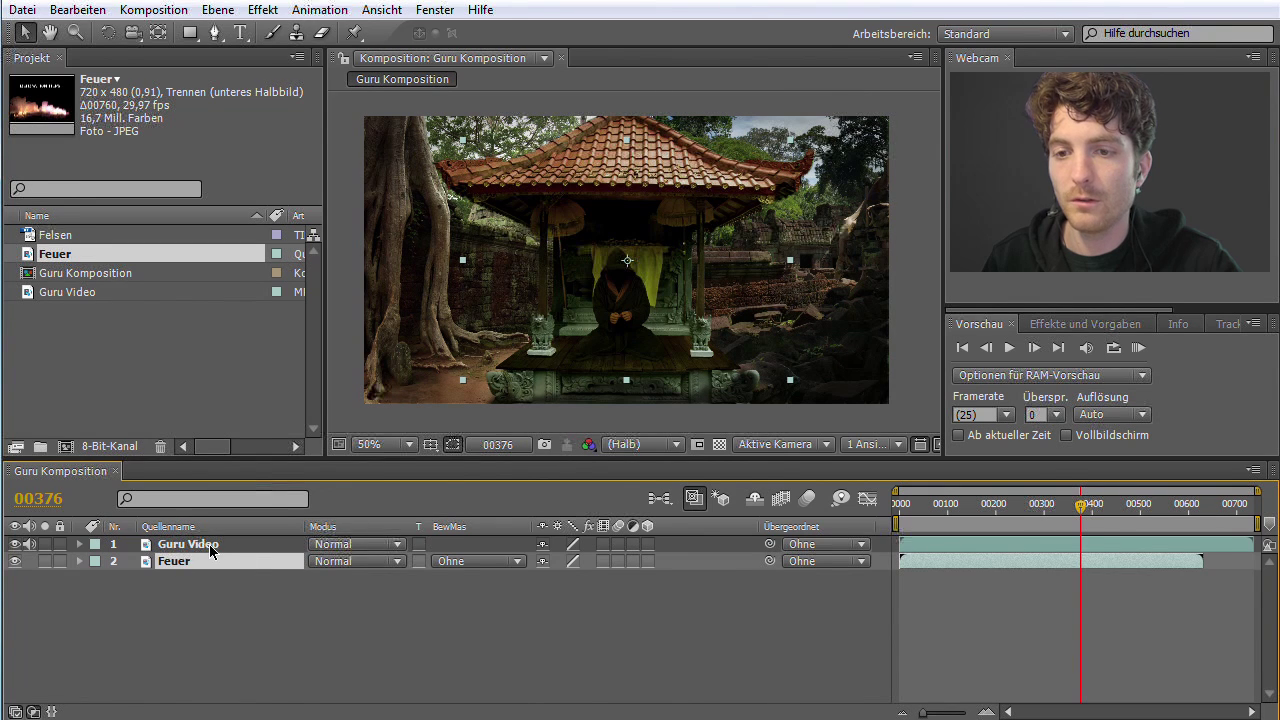
click(196, 544)
drag(190, 563, 195, 545)
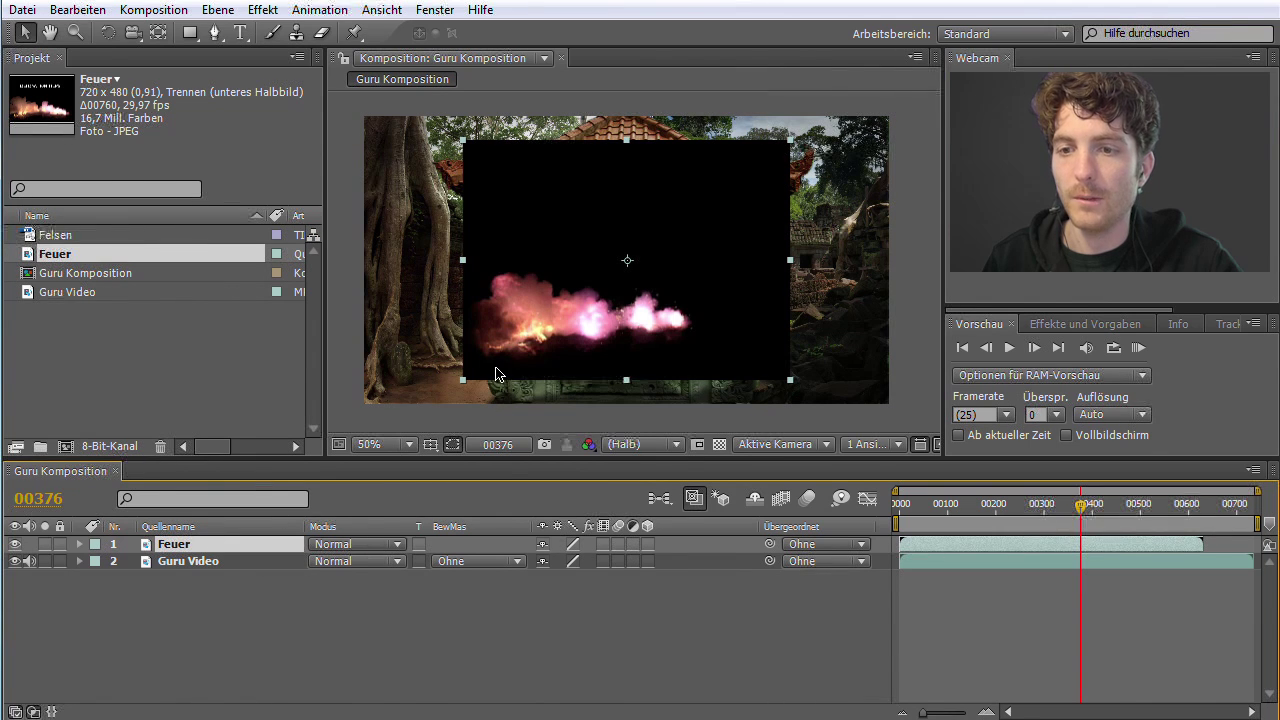
- Drop the Felsen rock image into Guru Komposition as the top layer and shift it slightly
drag(30, 242, 185, 548)
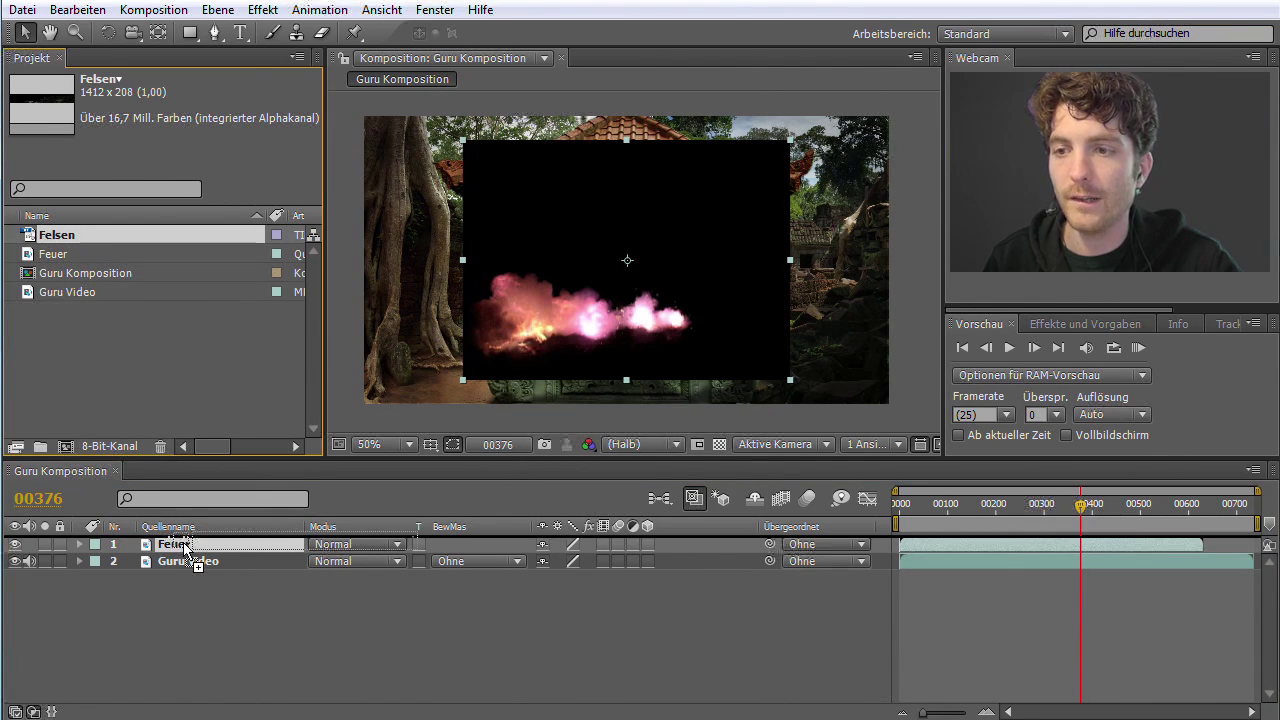
drag(185, 548, 187, 541)
mouse_move(201, 460)
mouse_down()
mouse_move(648, 218)
mouse_move(649, 354)
mouse_move(727, 366)
mouse_up()
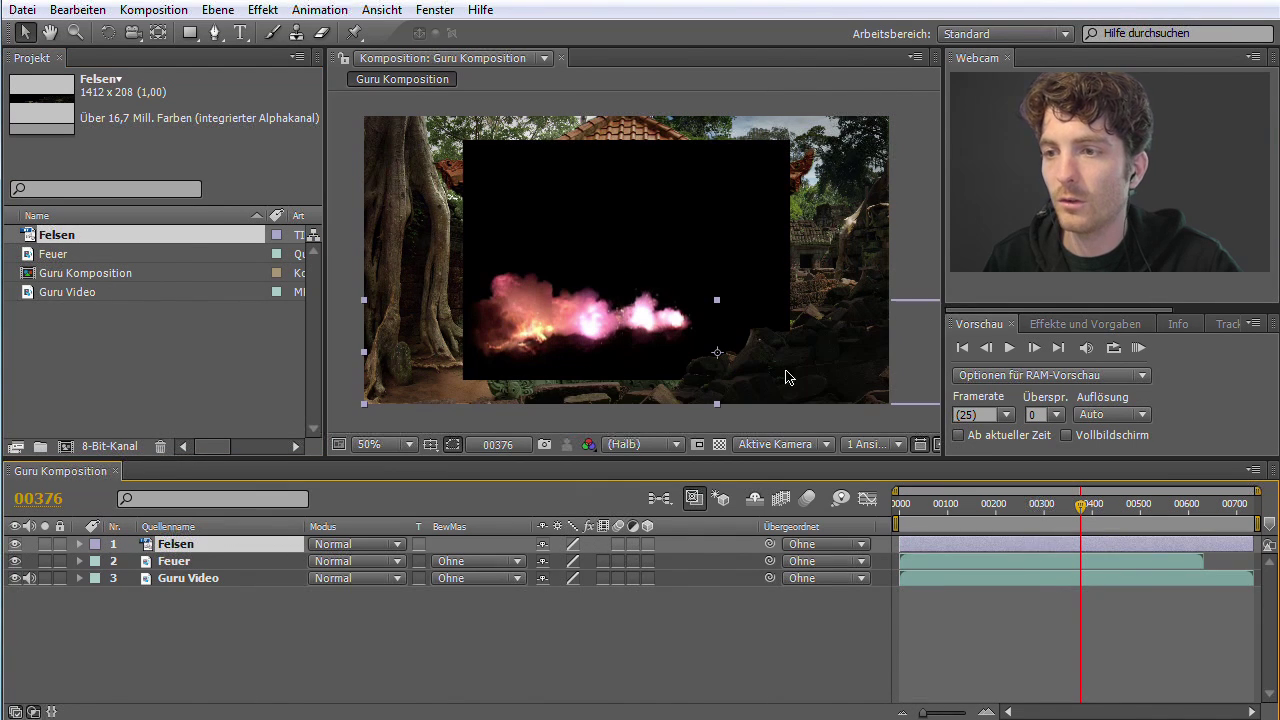
mouse_move(797, 378)
mouse_down()
mouse_move(717, 375)
mouse_move(808, 378)
mouse_up()
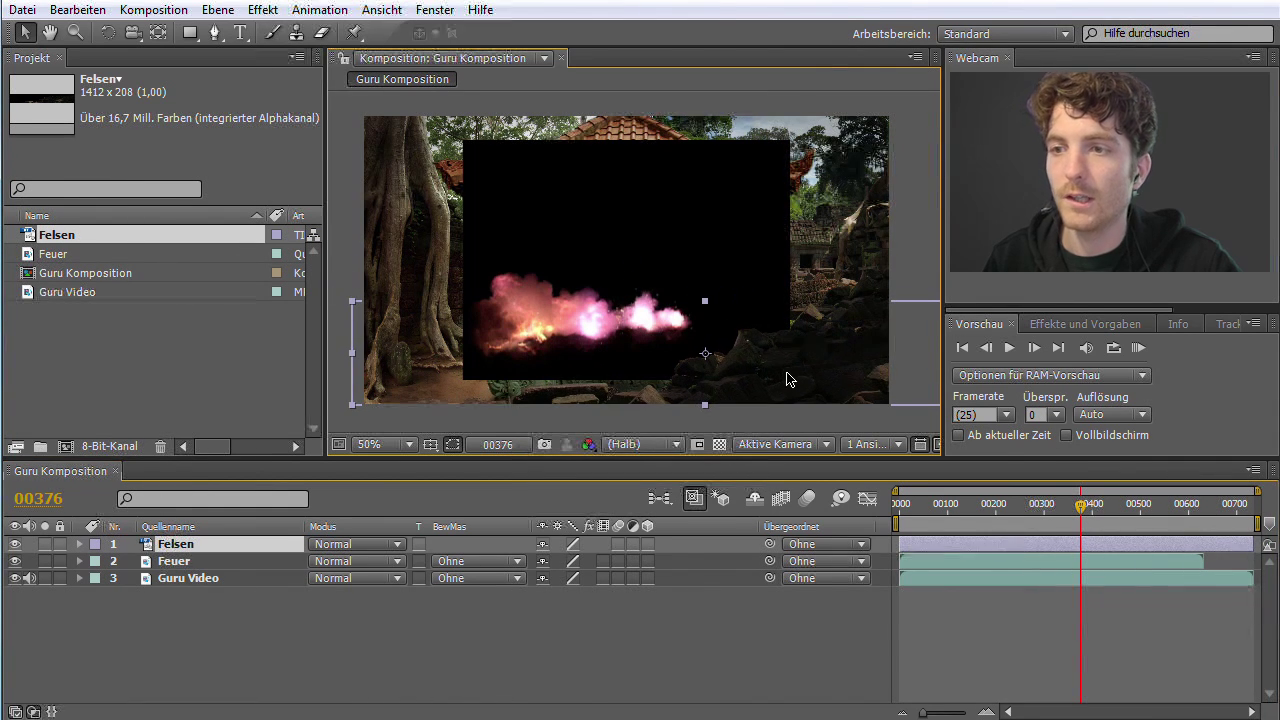
key(Return)
- Move the Feuer fire clip up-left, nudge Felsen right, then adjust Feuer slightly right and down
click(657, 267)
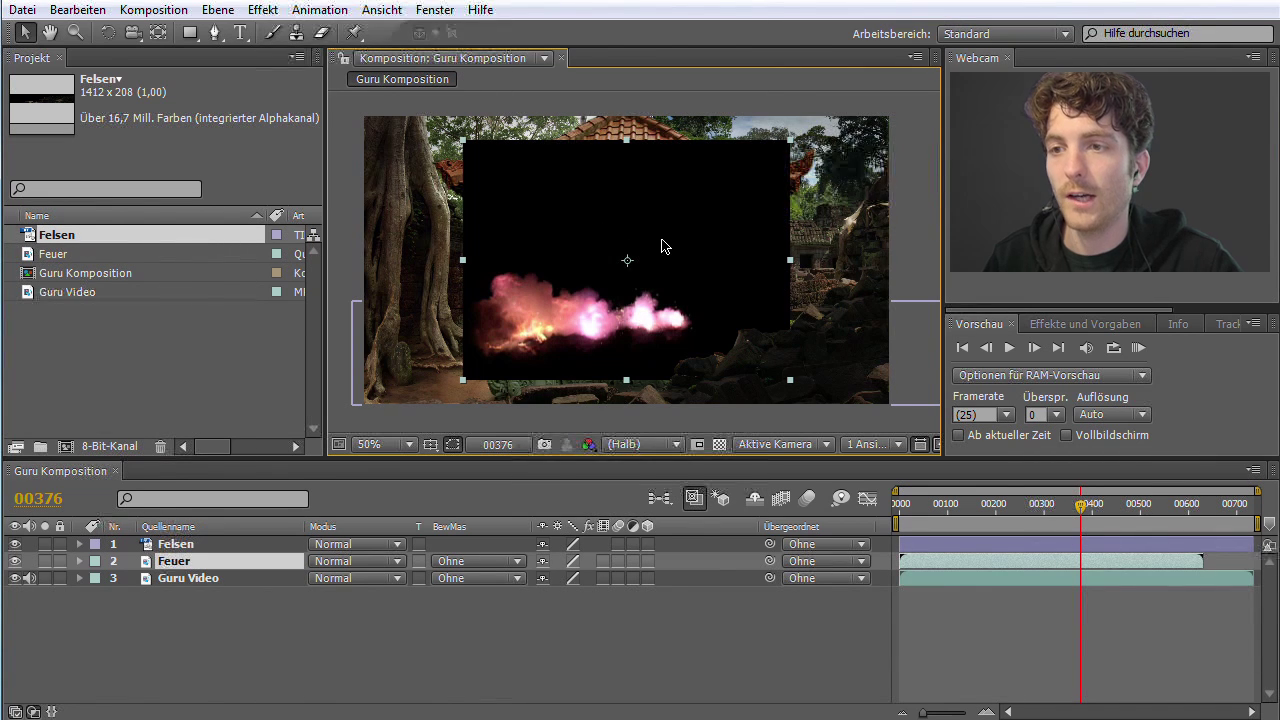
drag(670, 245, 618, 228)
key(Return)
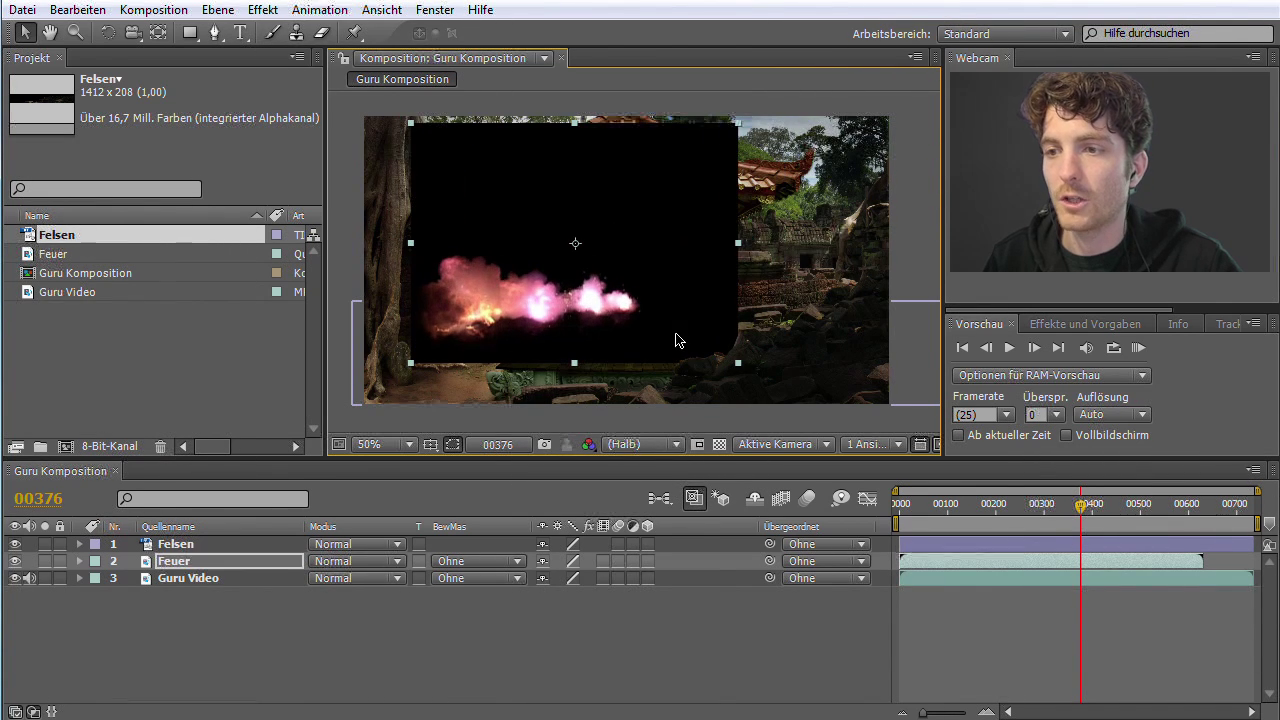
click(698, 372)
drag(729, 388, 746, 387)
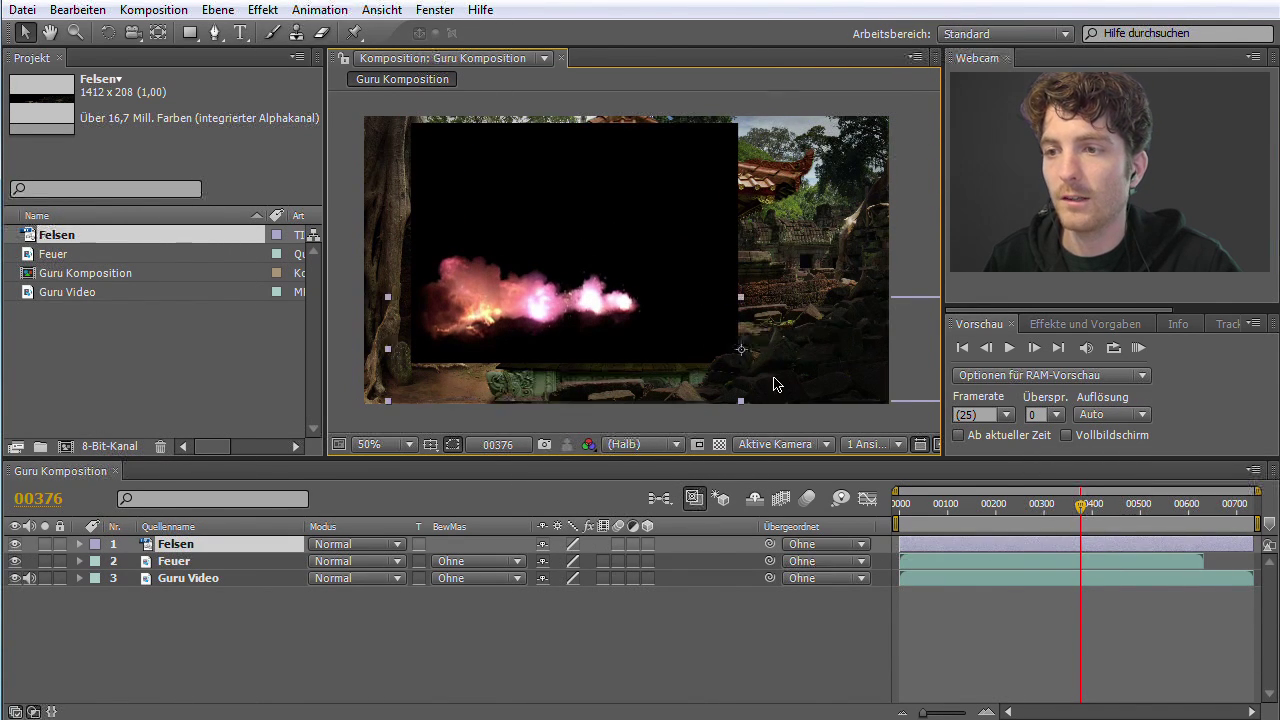
key(Return)
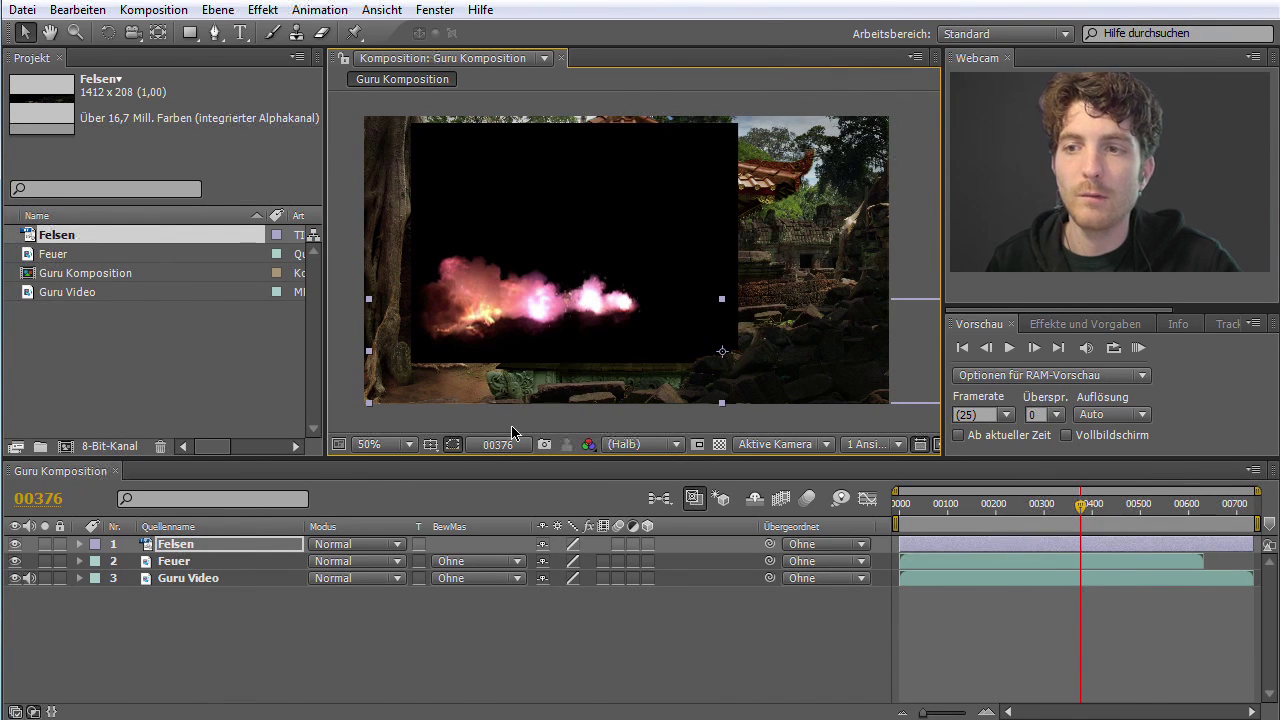
click(615, 221)
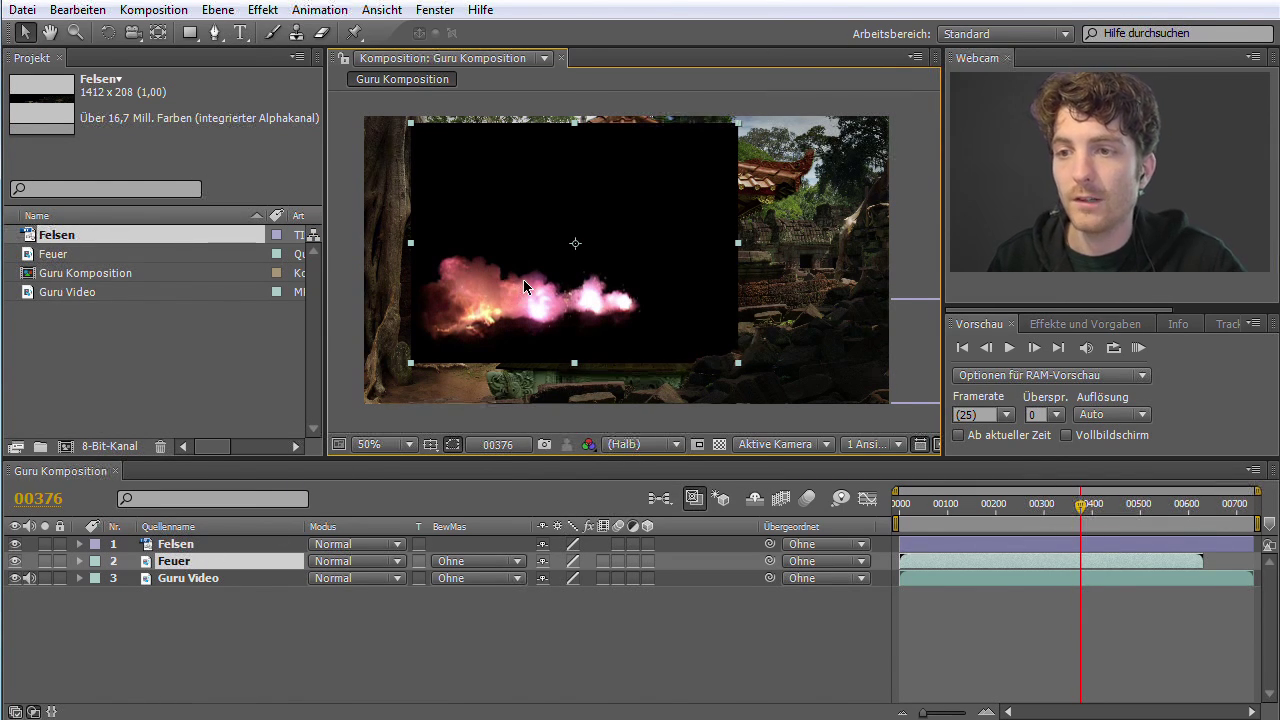
drag(525, 277, 557, 270)
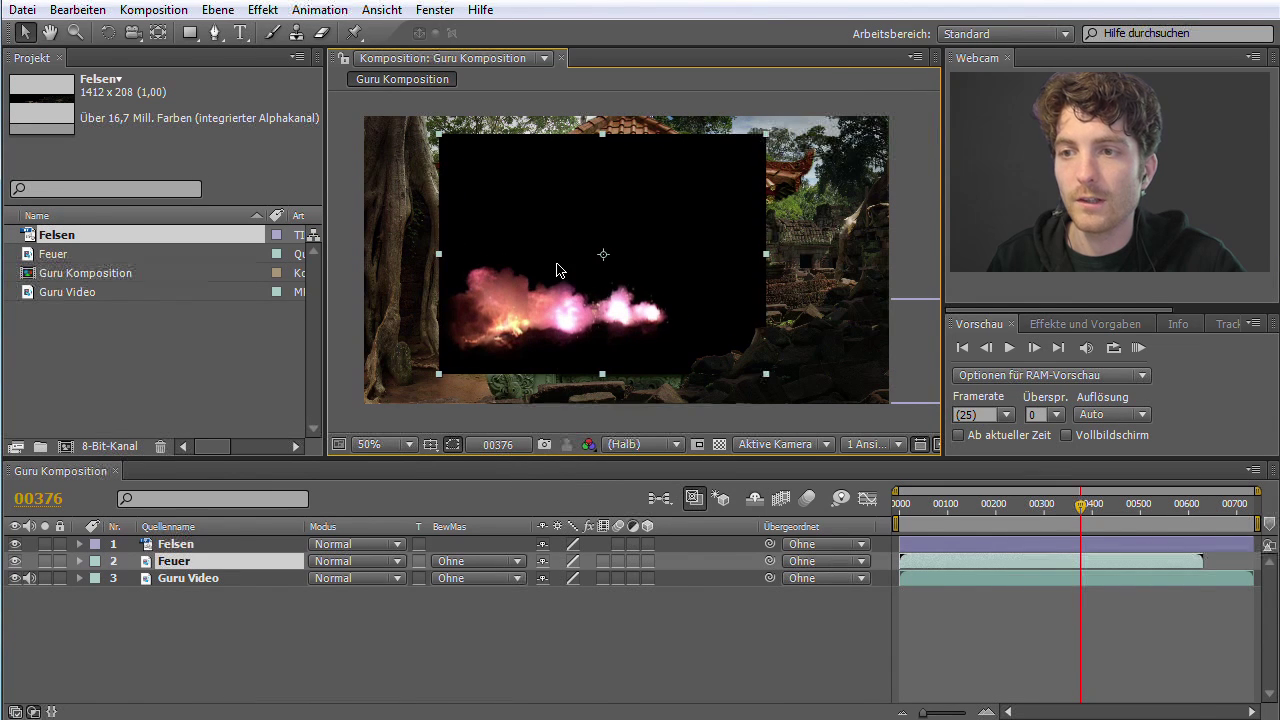
- Expand Feuer's Transformieren properties and move the fire layer to 541,0, 268,0
click(80, 562)
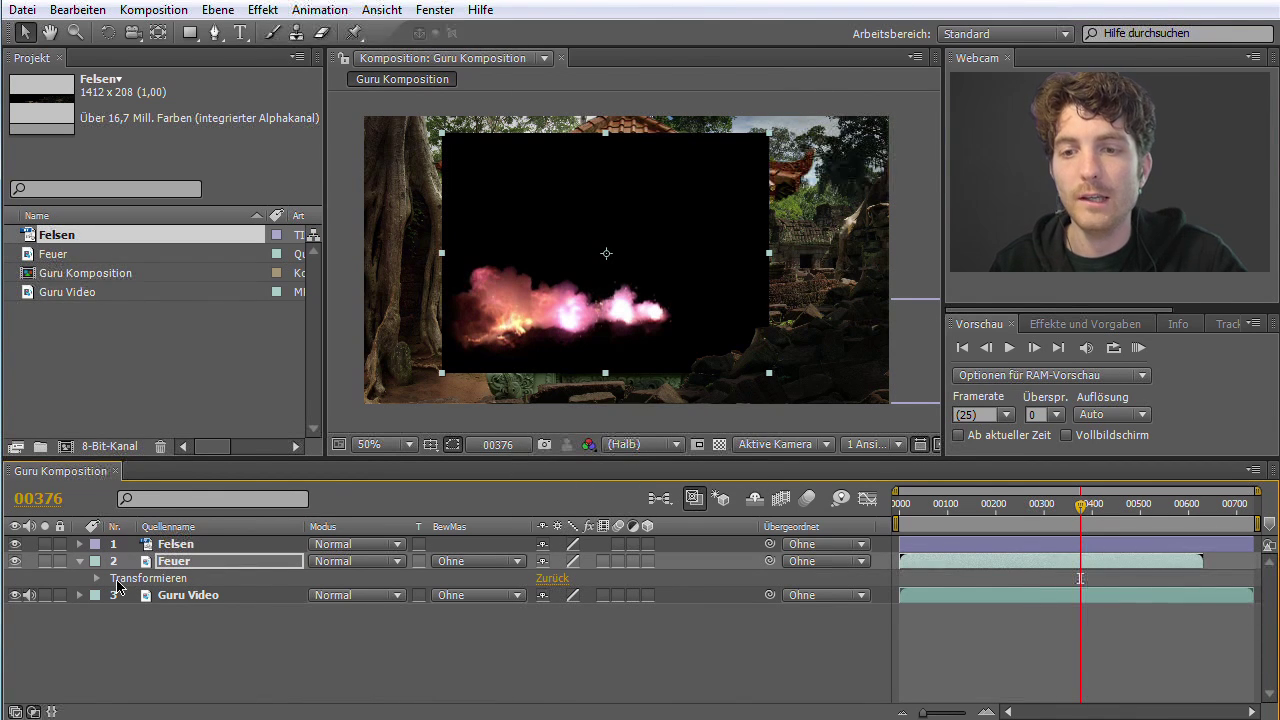
click(97, 579)
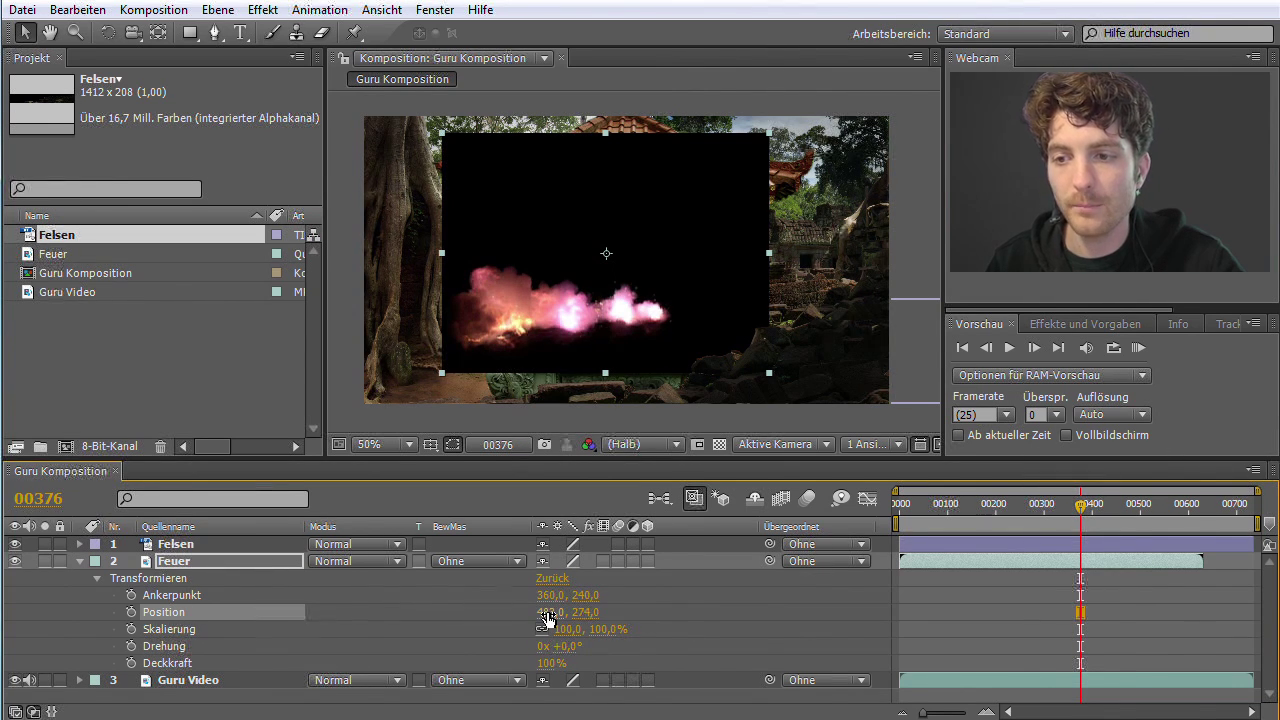
mouse_move(547, 618)
mouse_down()
mouse_move(513, 621)
mouse_move(652, 622)
mouse_move(598, 620)
mouse_up()
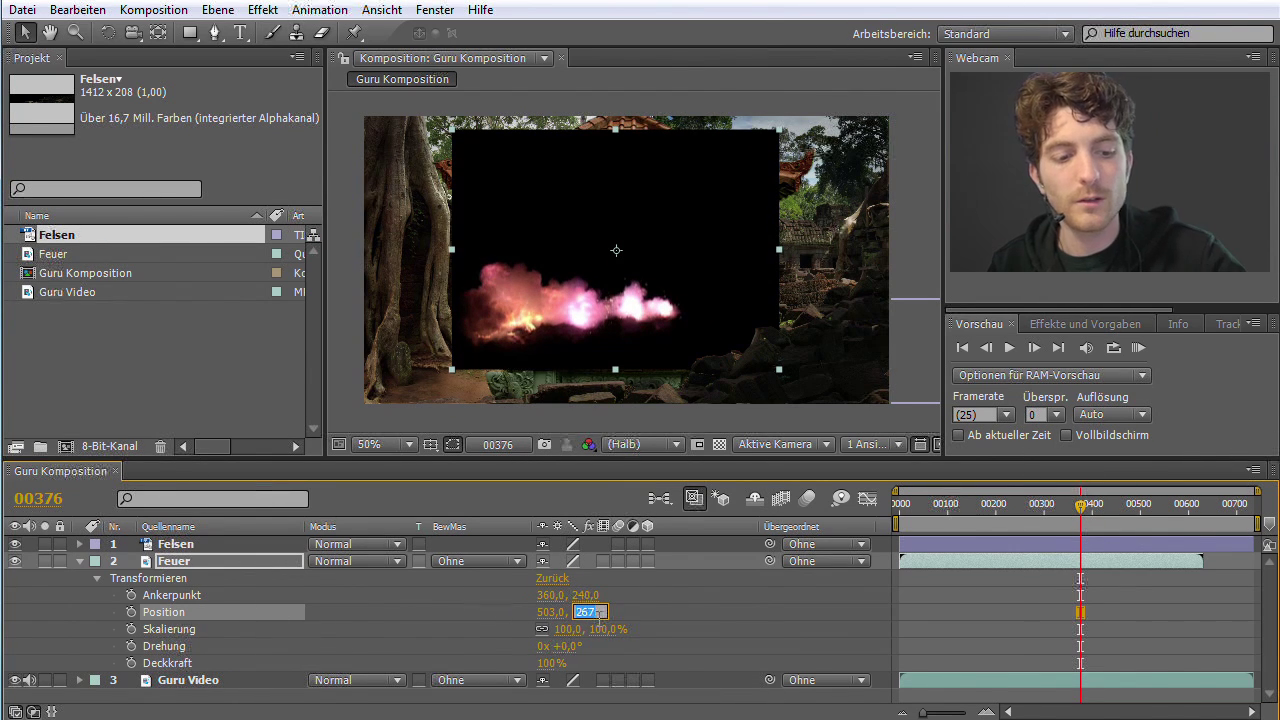
text(200)
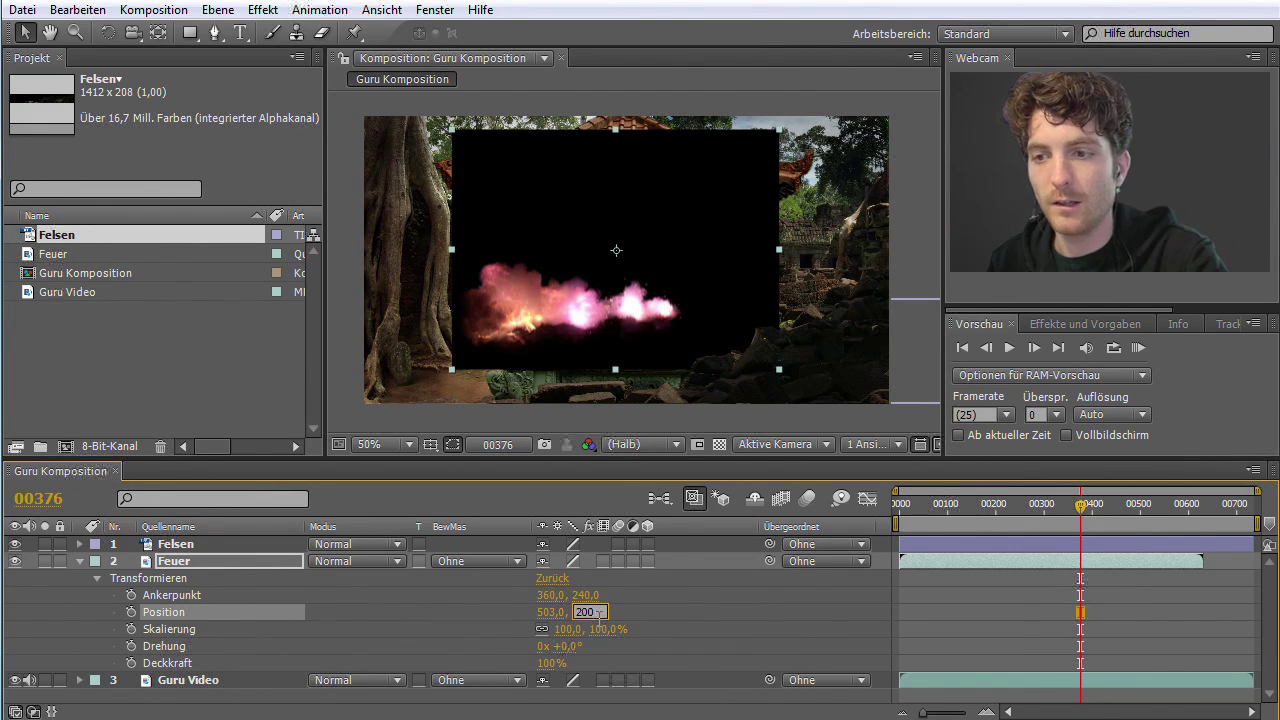
key(Return)
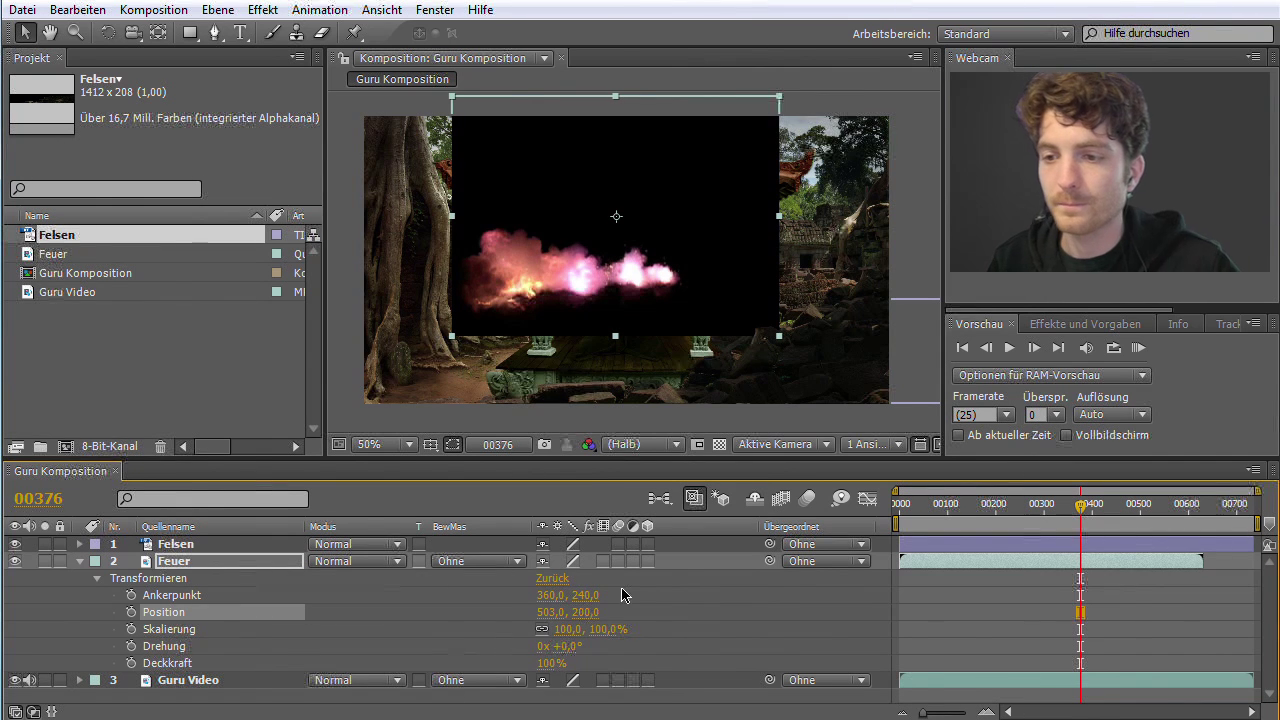
mouse_move(651, 203)
mouse_down()
mouse_move(687, 246)
mouse_move(673, 233)
mouse_up()
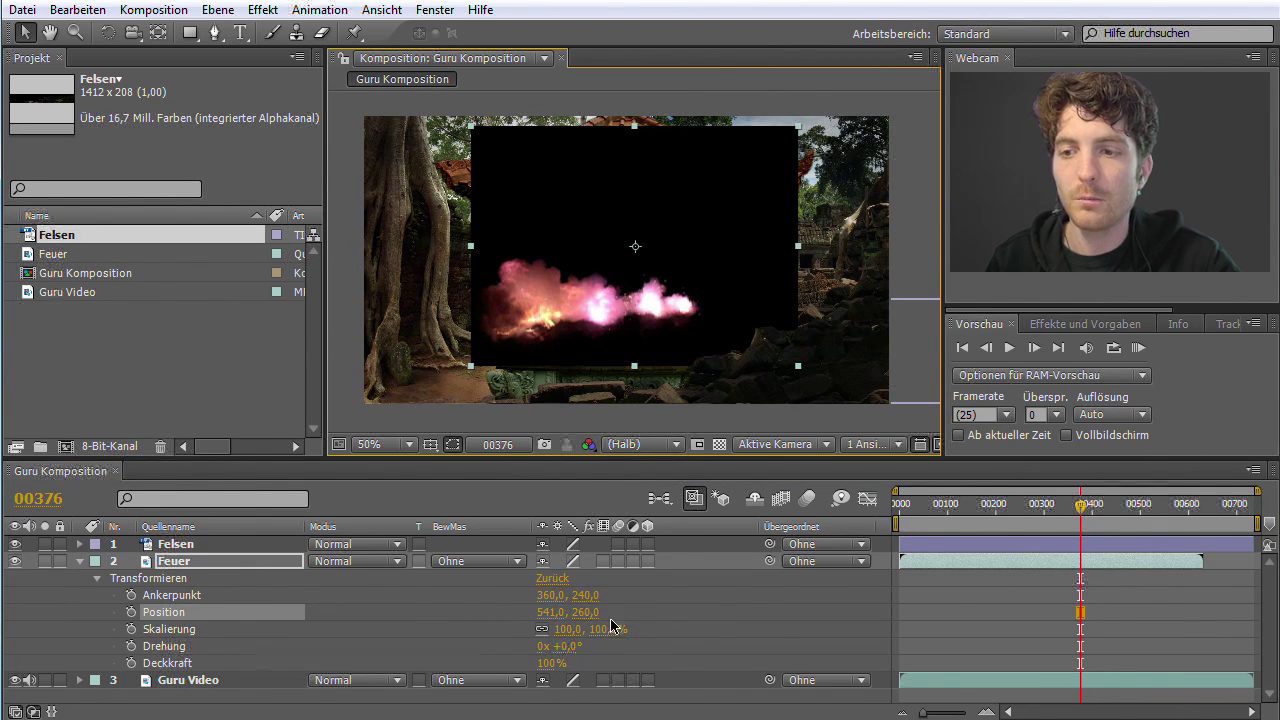
- Scale the Feuer layer down to 88% and set its Deckkraft to 100
mouse_move(601, 638)
mouse_down()
mouse_move(419, 634)
mouse_move(606, 636)
mouse_move(495, 666)
mouse_move(543, 664)
mouse_up()
click(548, 664)
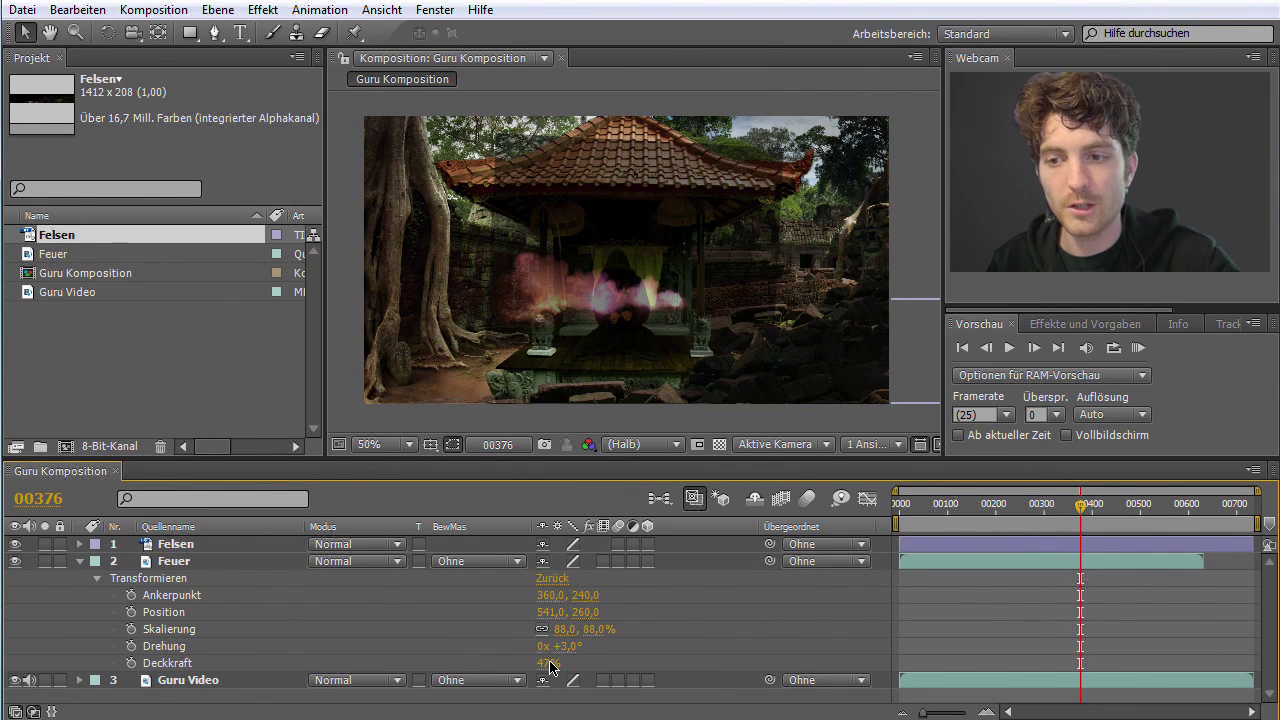
text(100)
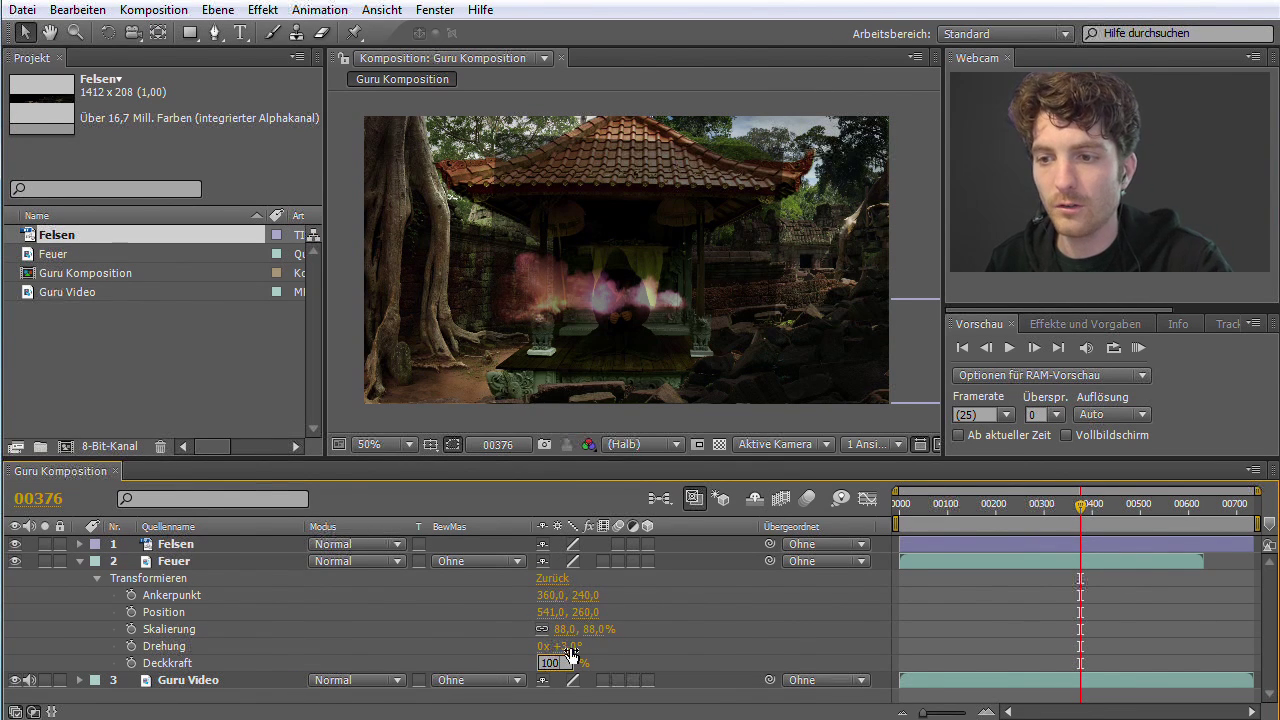
click(570, 646)
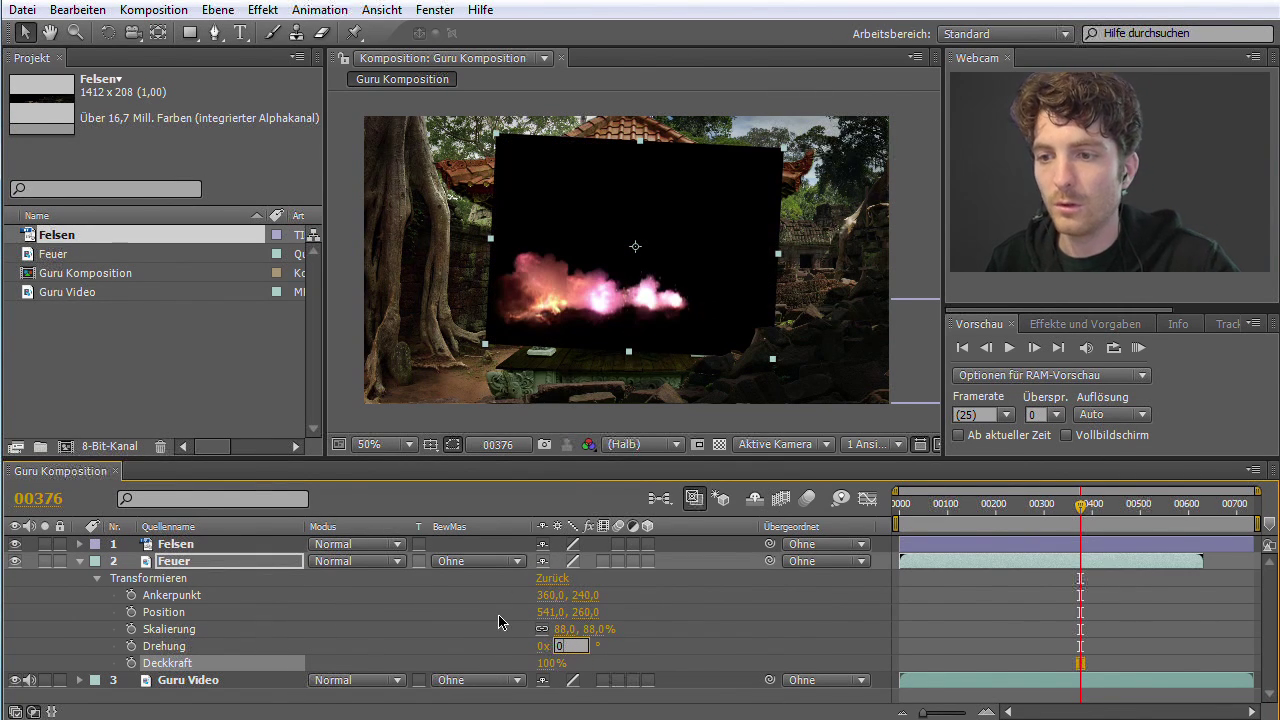
- Reset Feuer's rotation to 0 and lower it to 555,0, 352,0 at the temple's base
key(Return)
drag(612, 244, 619, 290)
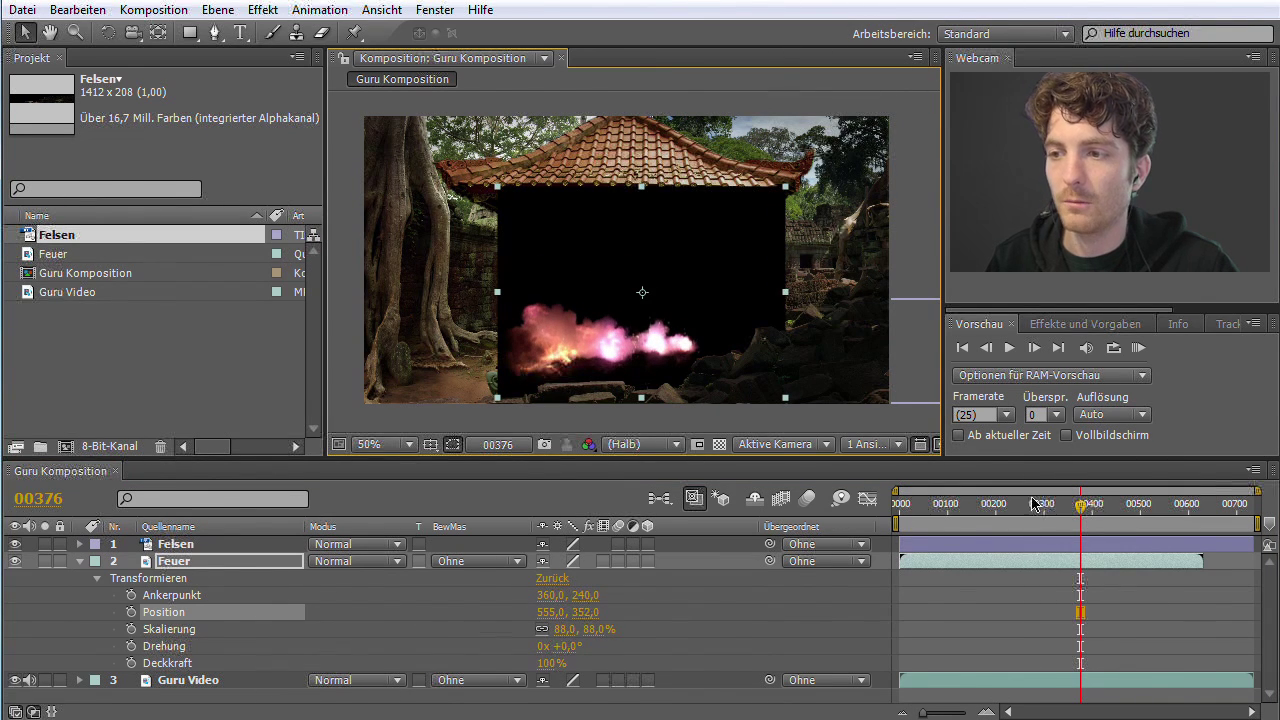
drag(1087, 510, 907, 515)
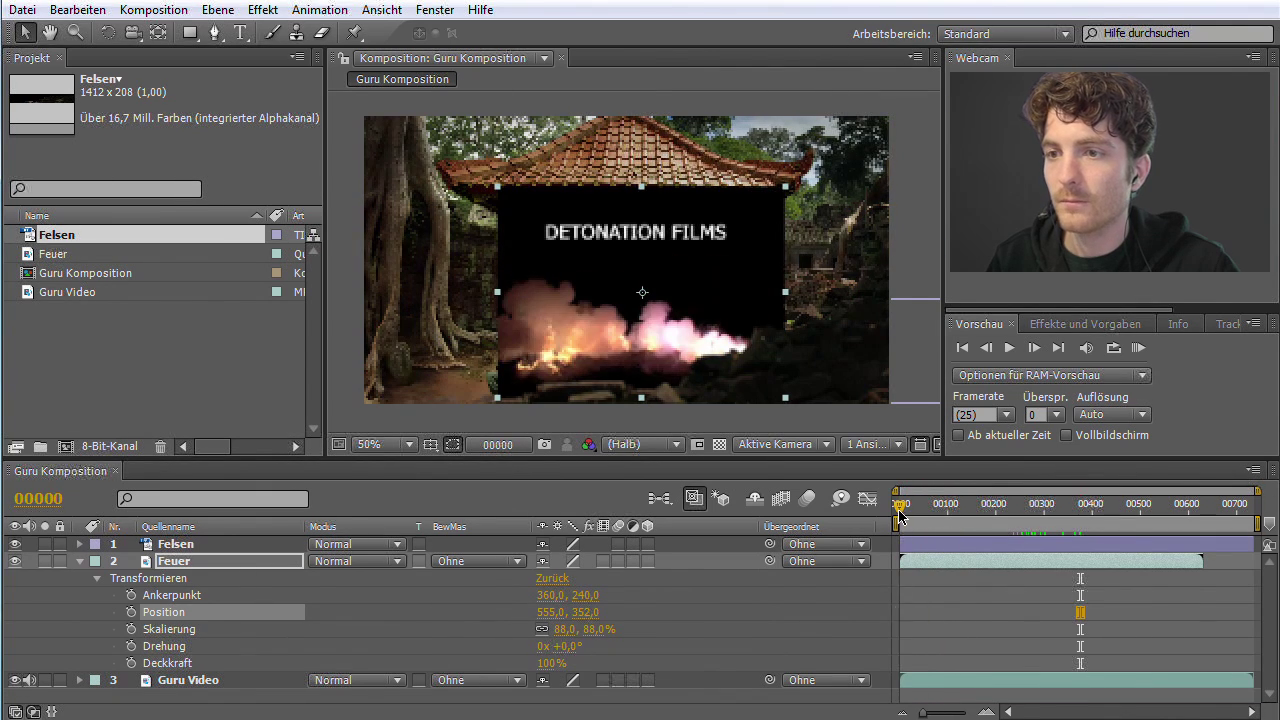
- Scrub the opening frames with the timeline zoomed in to find where the fire burst begins
drag(907, 515, 898, 515)
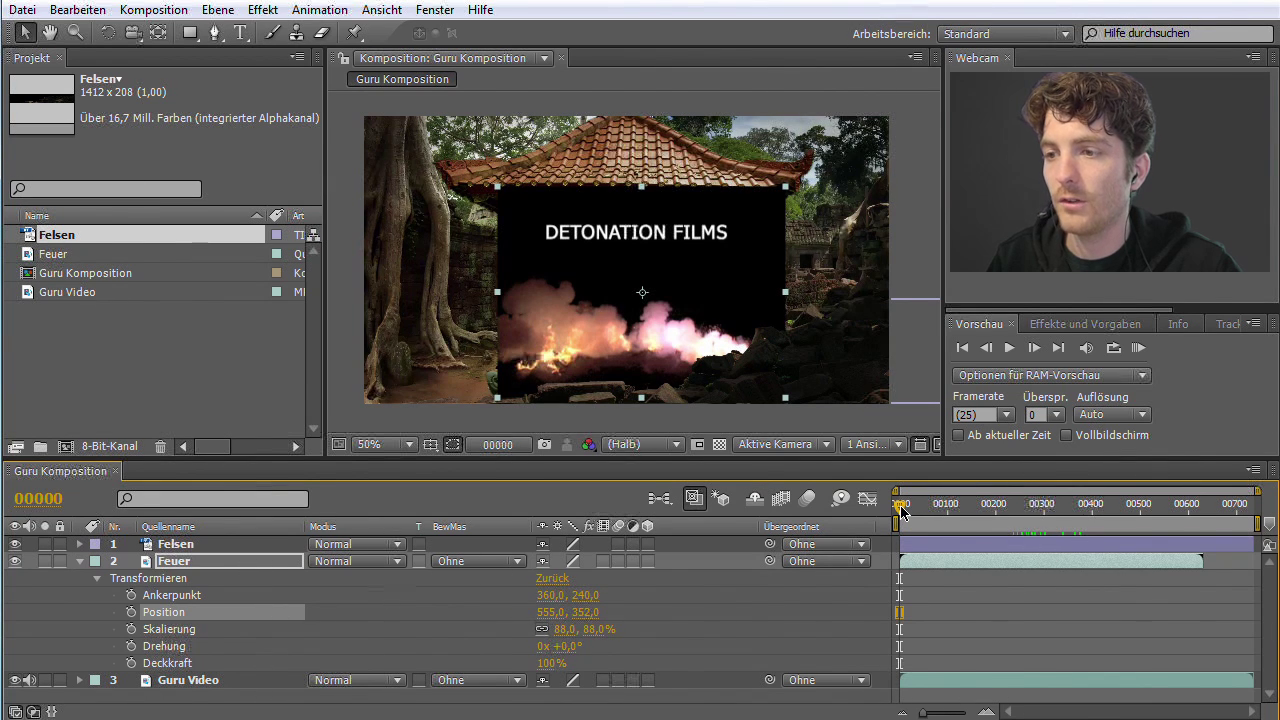
drag(903, 512, 907, 510)
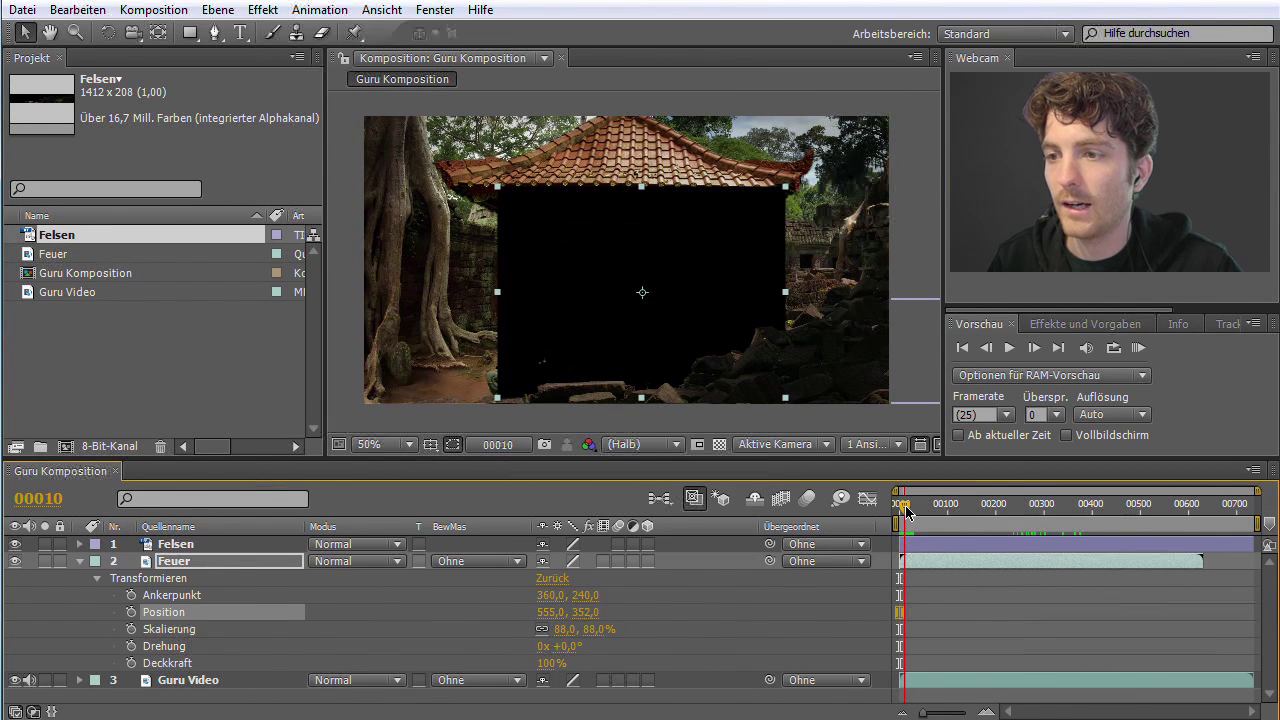
drag(907, 510, 906, 510)
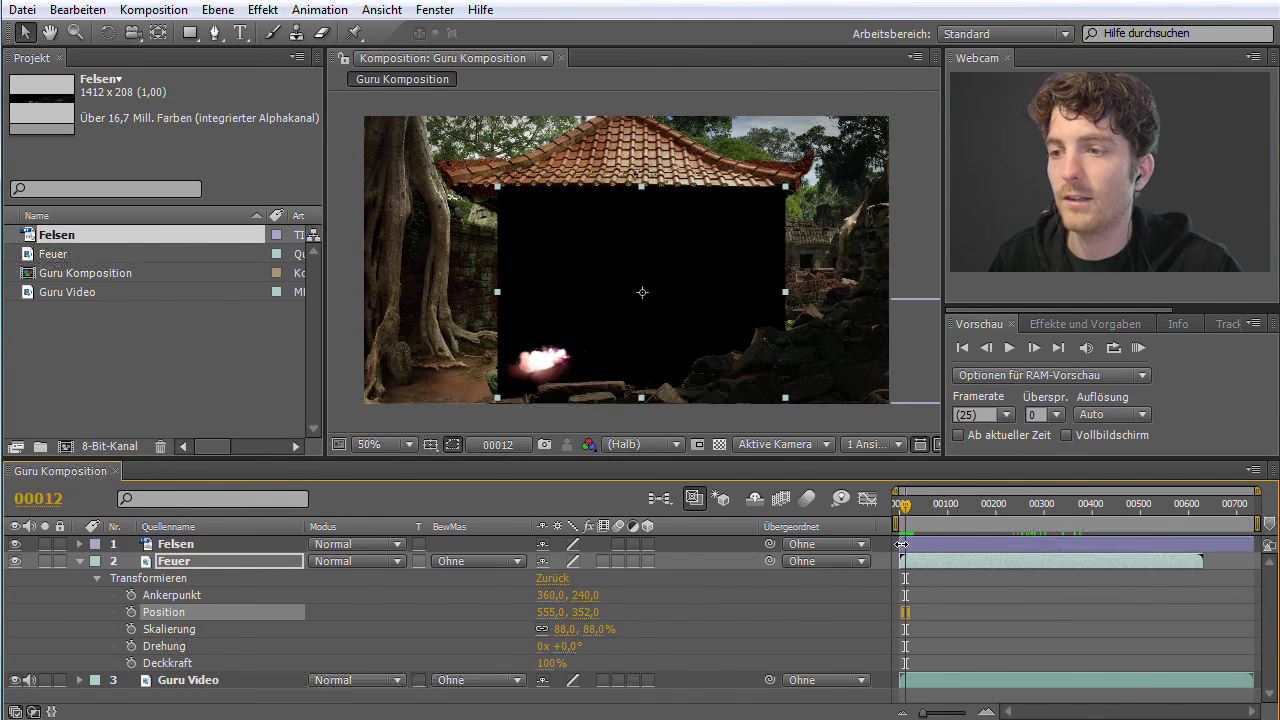
drag(925, 713, 966, 713)
mouse_move(1070, 506)
mouse_down()
mouse_move(913, 512)
mouse_move(1039, 518)
mouse_move(1009, 561)
mouse_up()
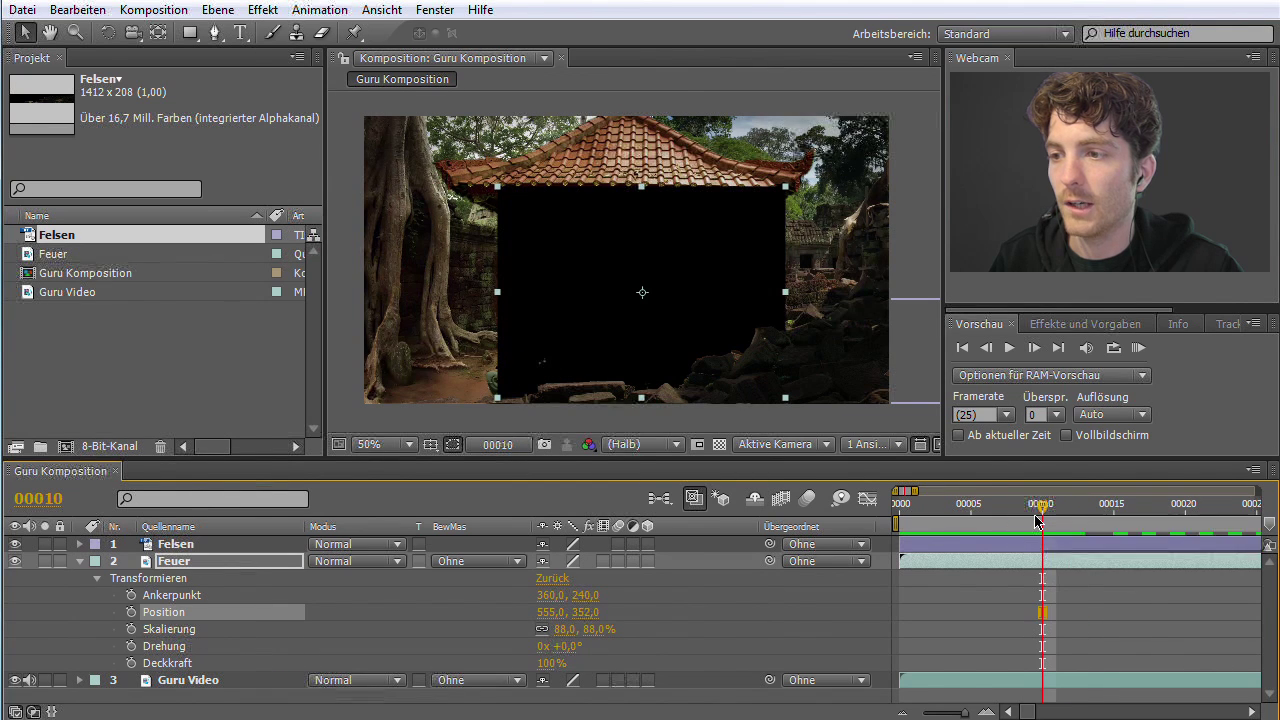
- Select Feuer, trim its start to the current frame and play the fire from there
click(963, 566)
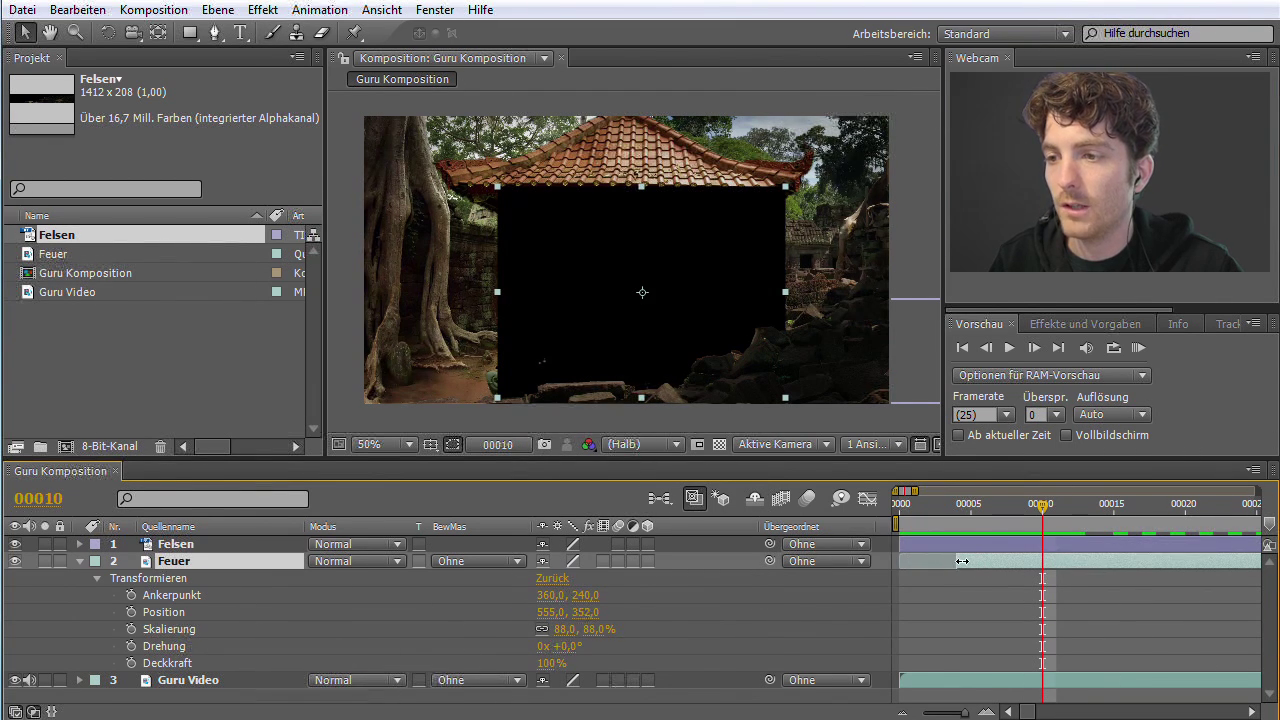
drag(1034, 561, 1040, 553)
mouse_move(1040, 507)
mouse_down()
mouse_move(951, 509)
mouse_move(1040, 509)
mouse_up()
key(space)
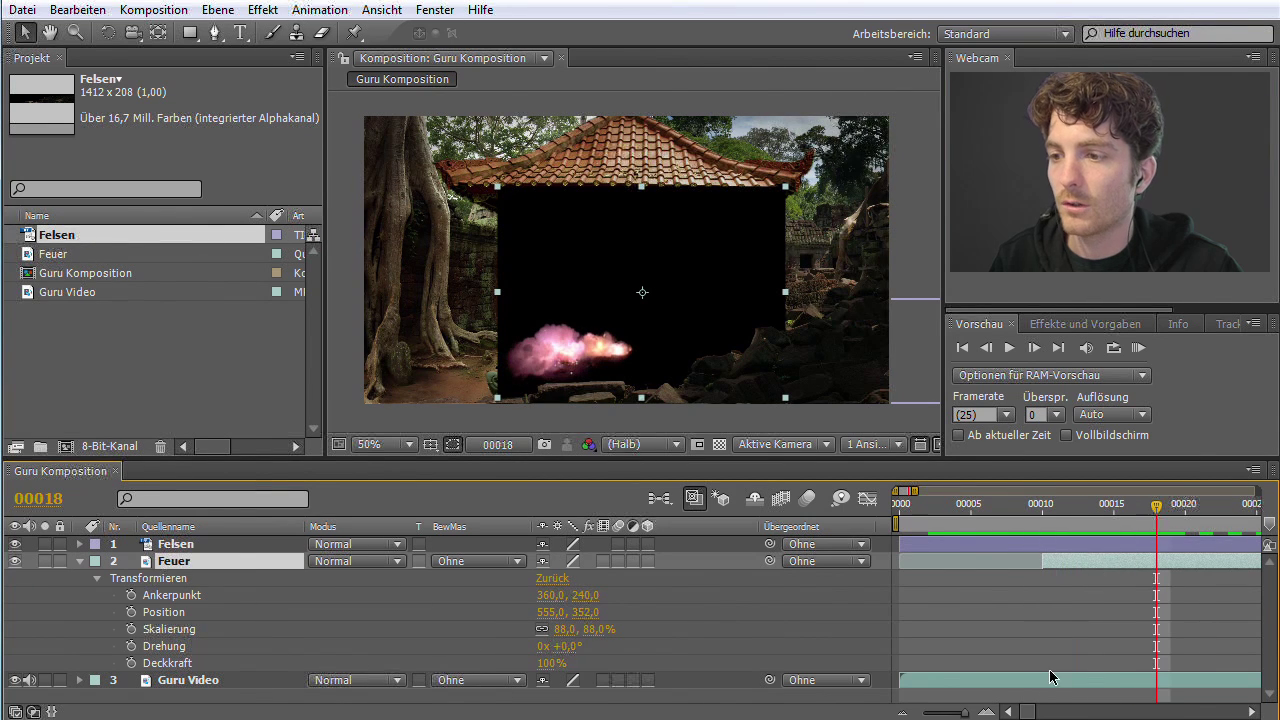
- Trim the Feuer layer to end around frame 271 and scrub to check the fire
drag(965, 713, 930, 713)
click(913, 508)
drag(913, 512, 1077, 514)
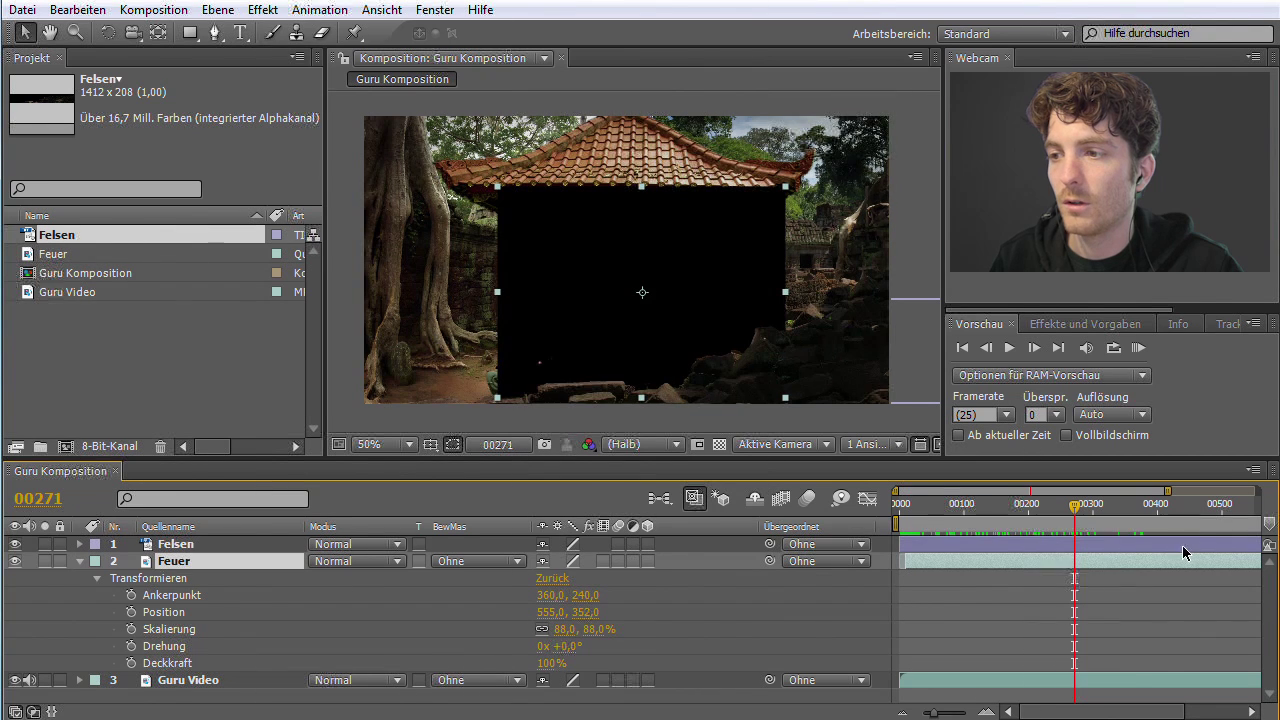
drag(930, 712, 923, 712)
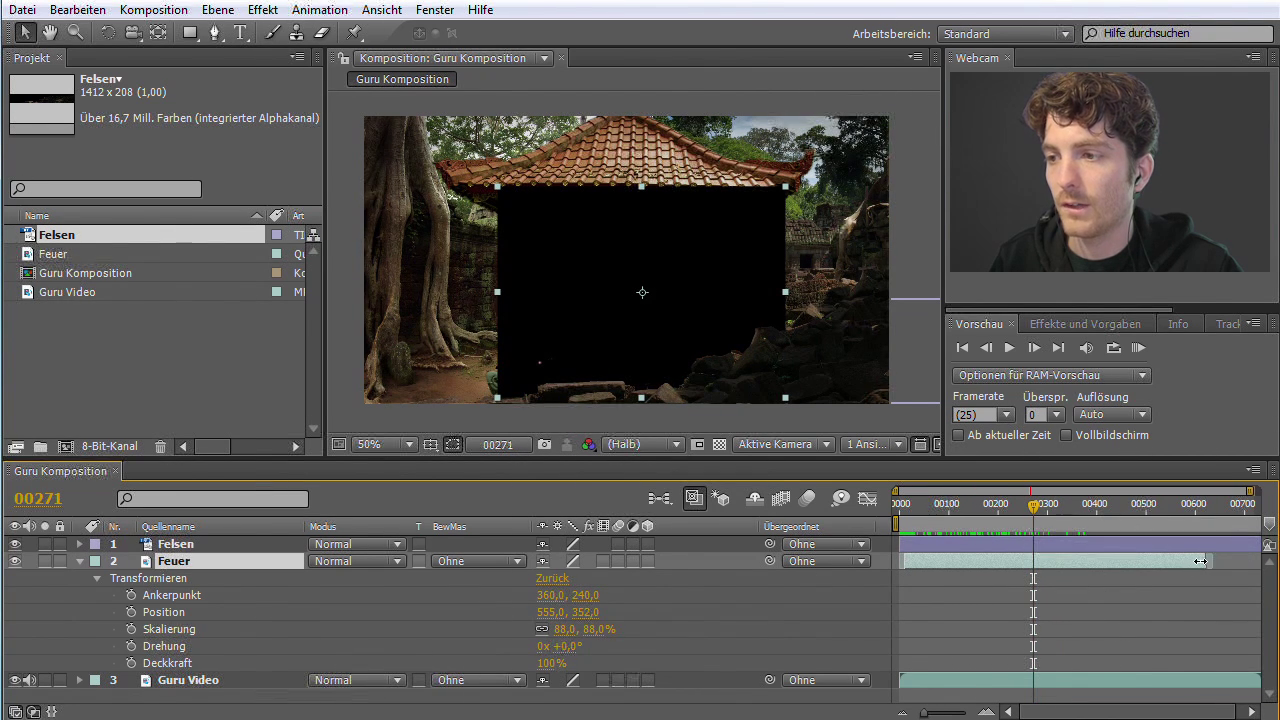
drag(1181, 561, 1038, 565)
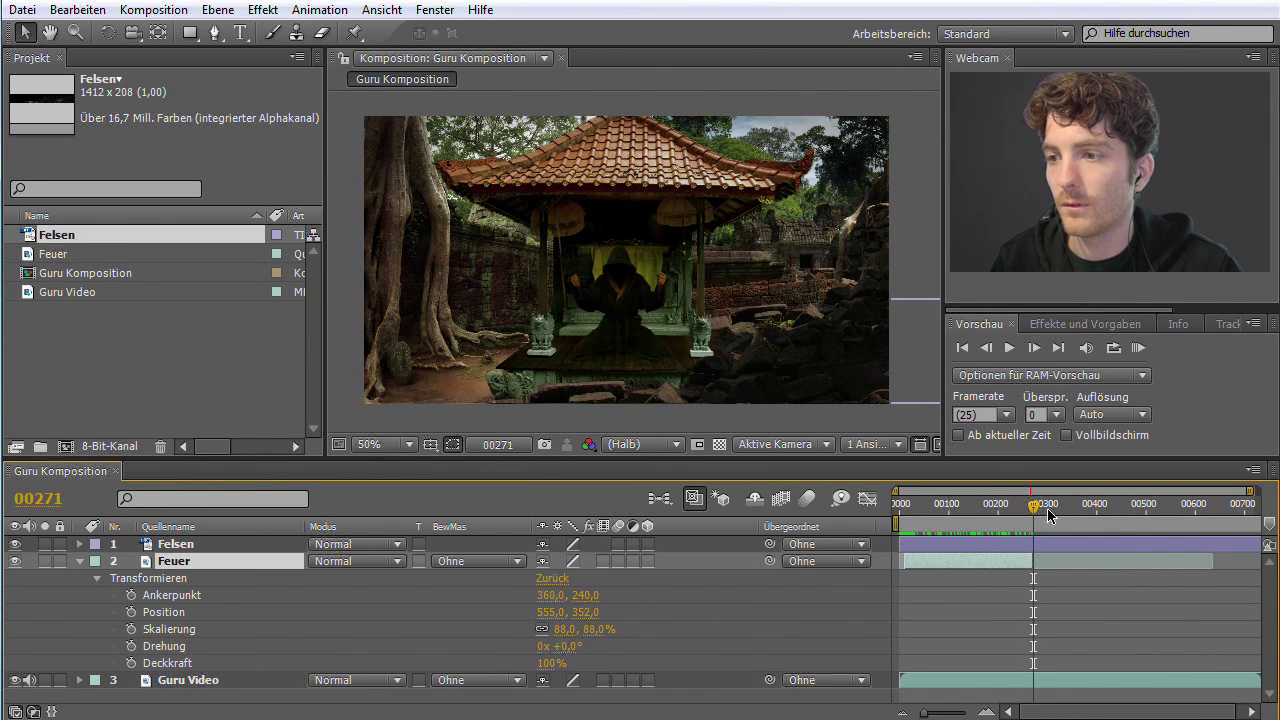
drag(1033, 510, 900, 520)
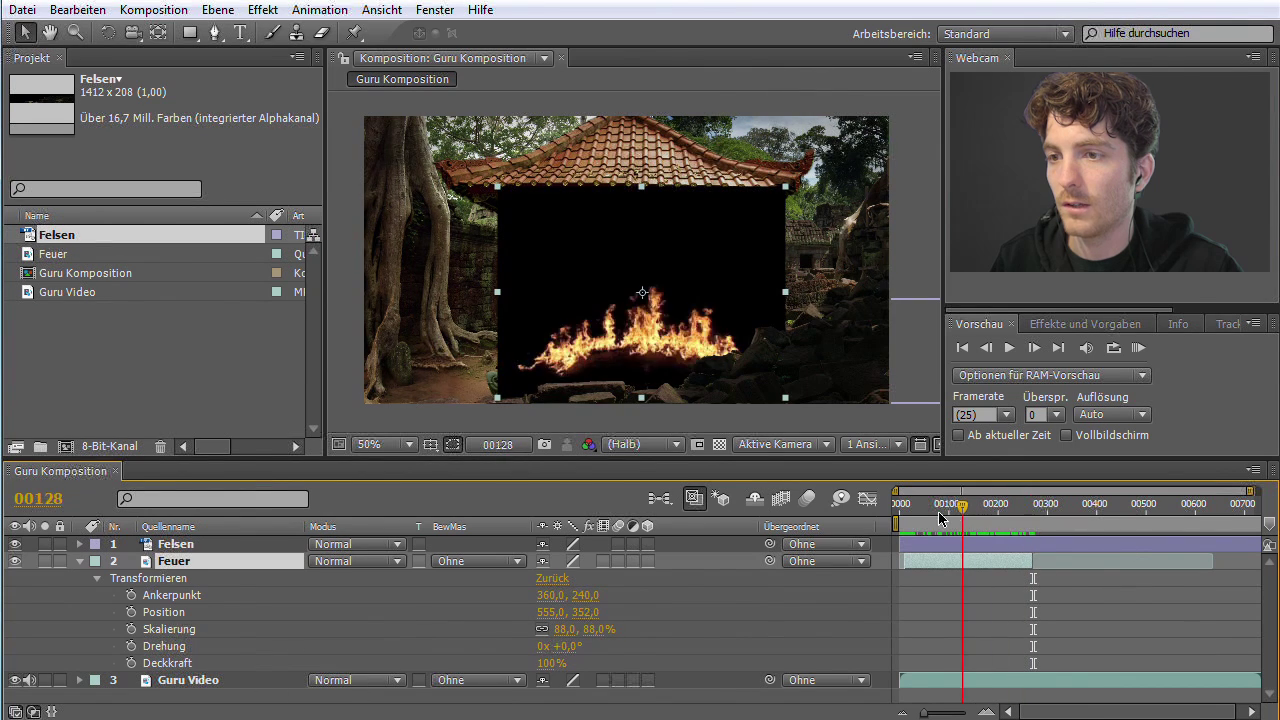
- Preview the fire, then shrink Feuer's scale to about 79%
mouse_move(900, 520)
mouse_down()
mouse_move(951, 520)
mouse_move(898, 515)
mouse_up()
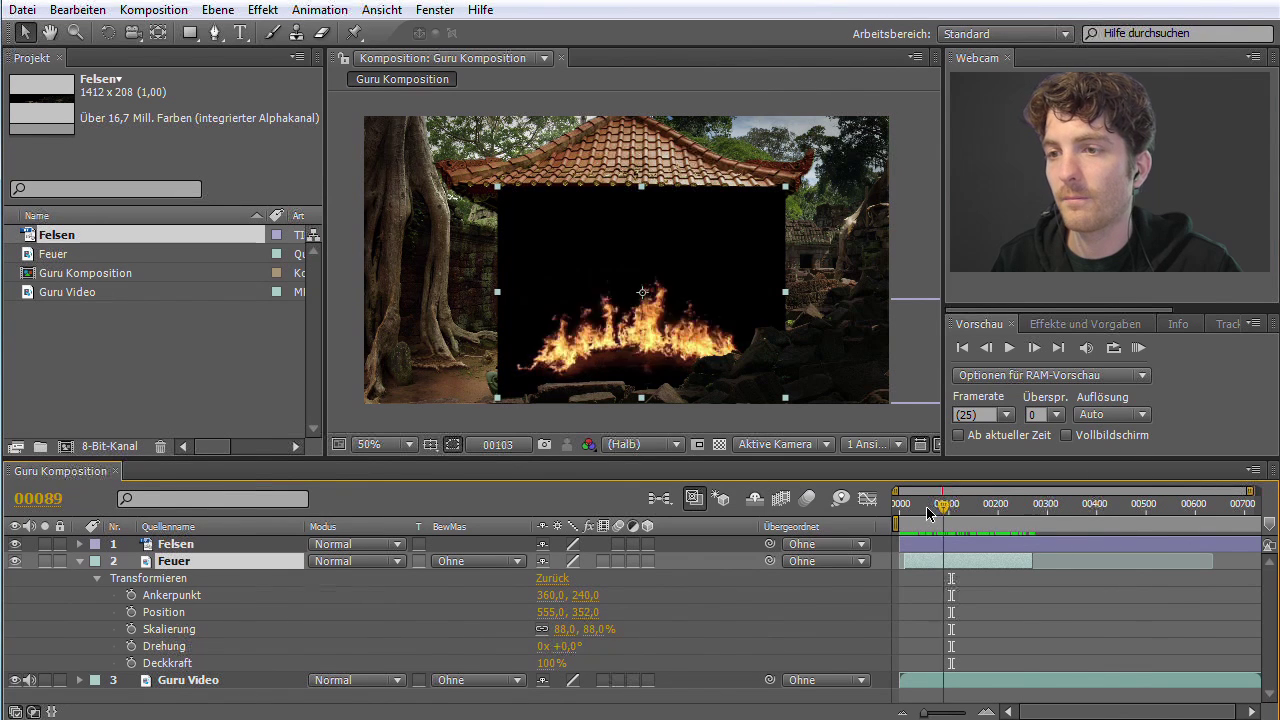
key(space)
key(space)
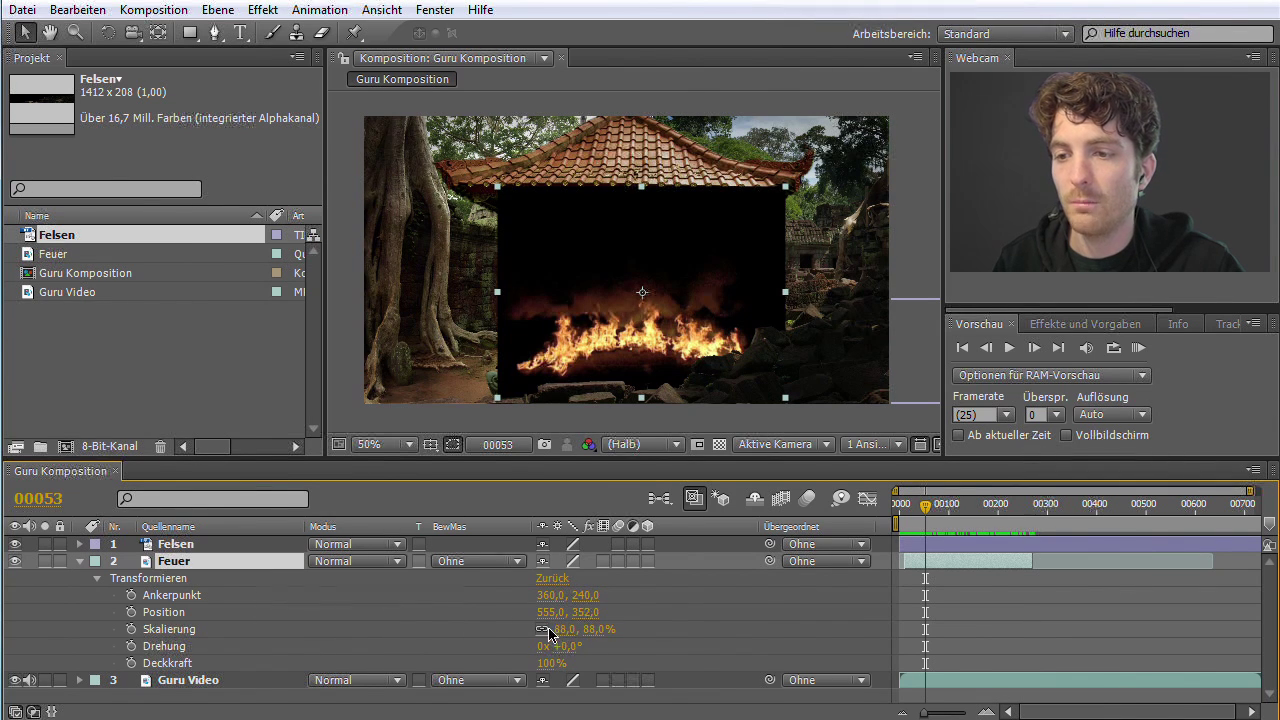
drag(591, 636, 586, 638)
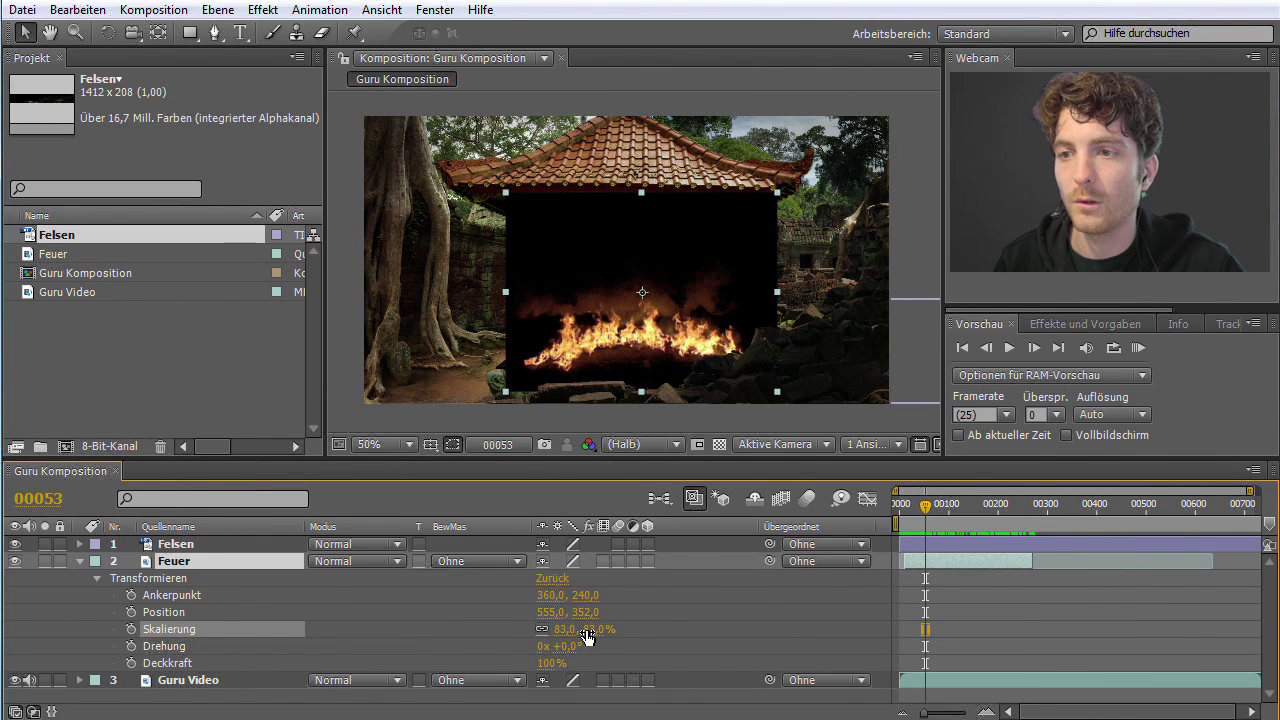
mouse_move(586, 633)
mouse_down()
mouse_move(476, 642)
mouse_move(603, 642)
mouse_up()
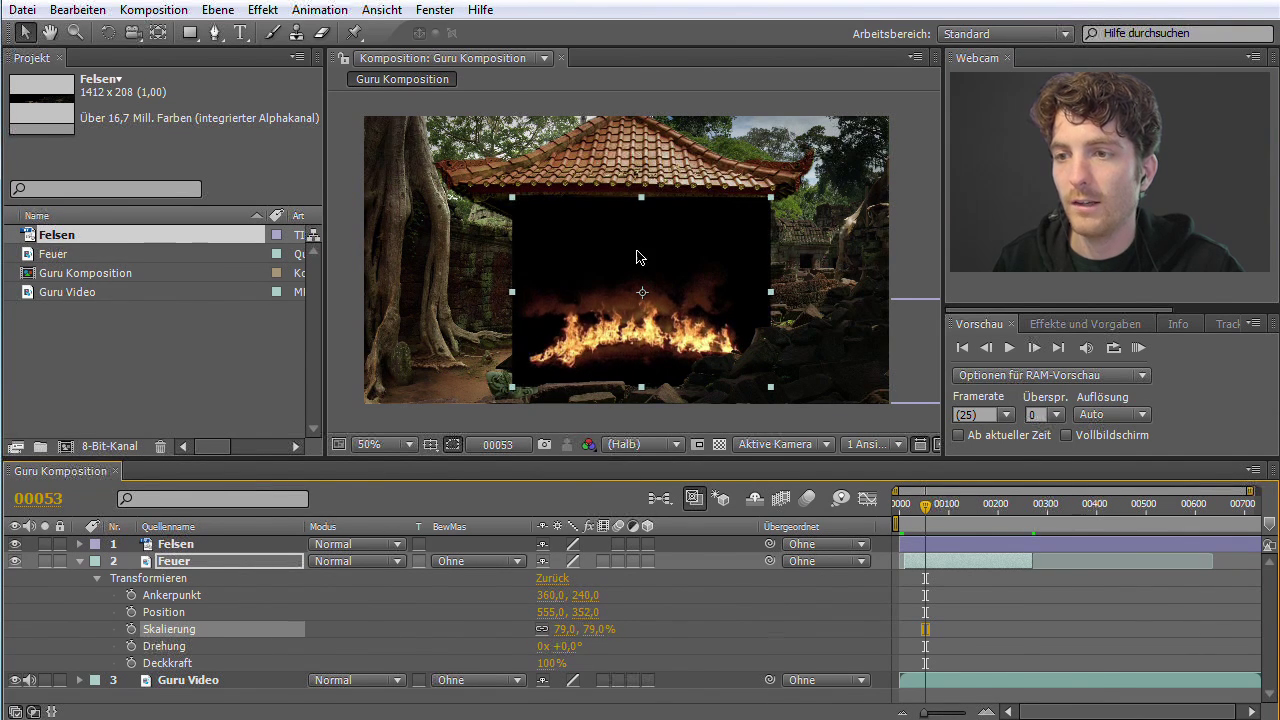
- Unlink Feuer's scale proportions and set width to -81% to mirror the fire, then preview around frame 59
click(542, 630)
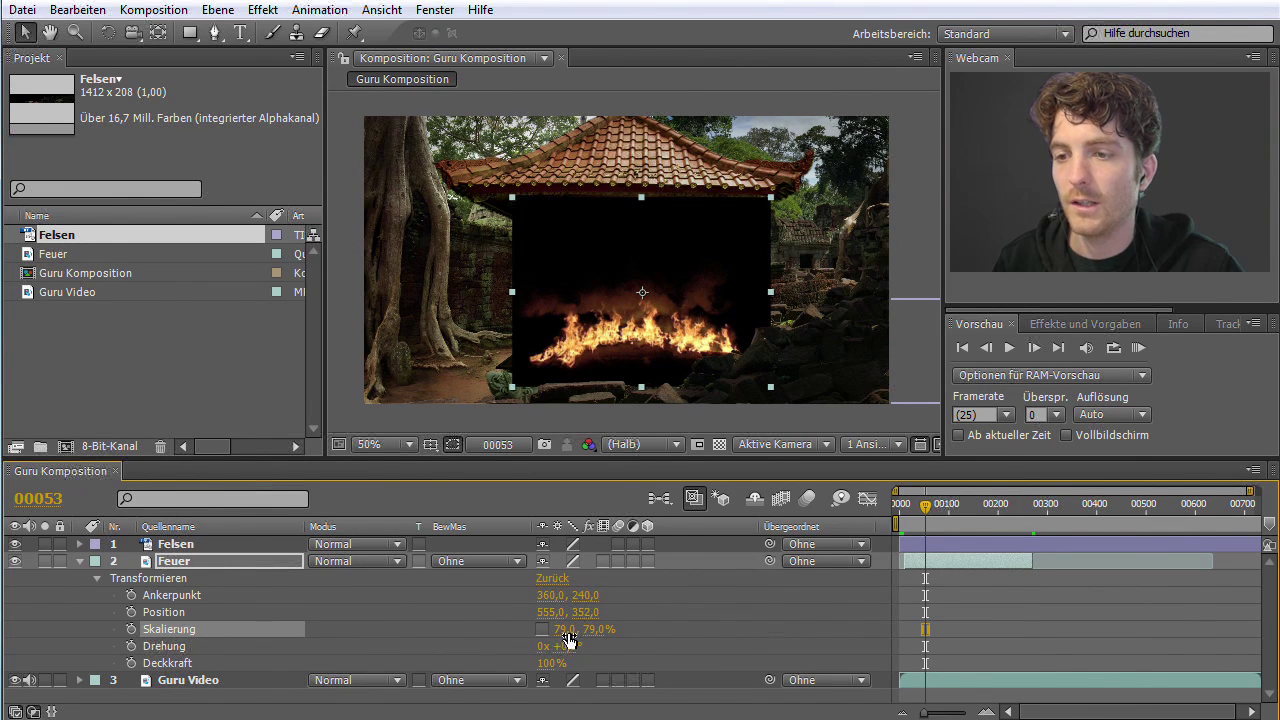
click(542, 632)
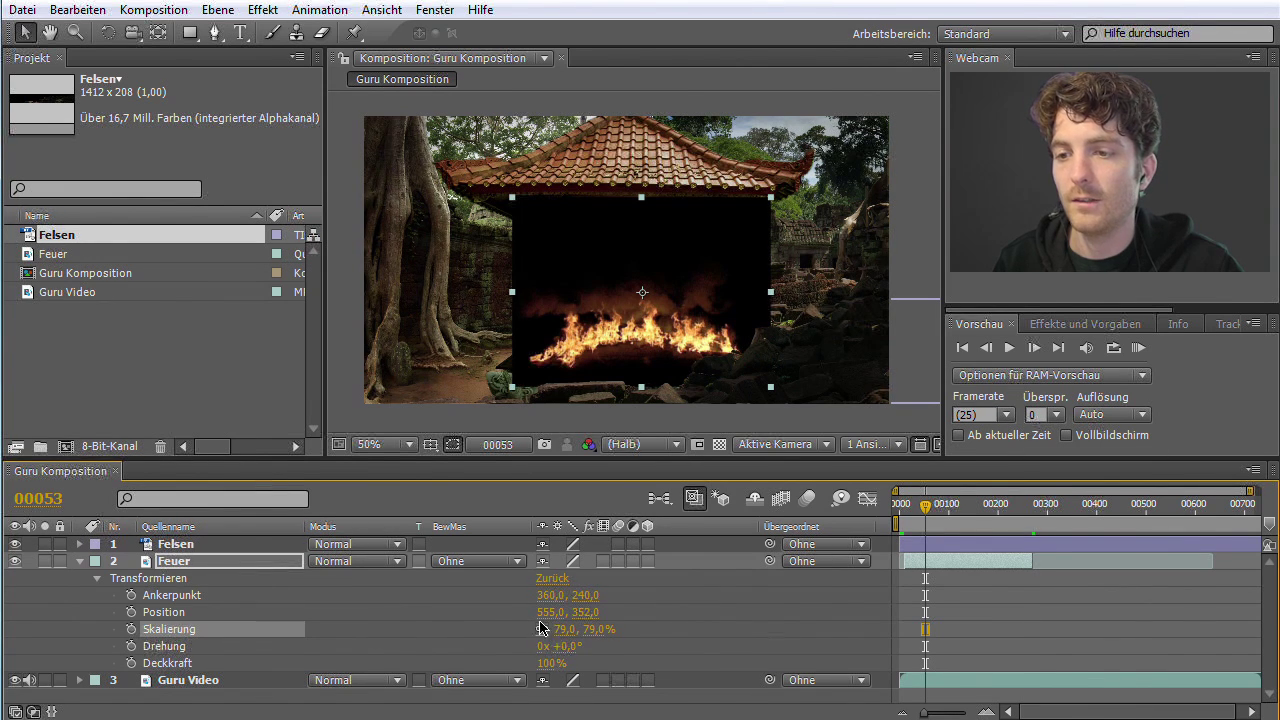
drag(560, 630, 401, 635)
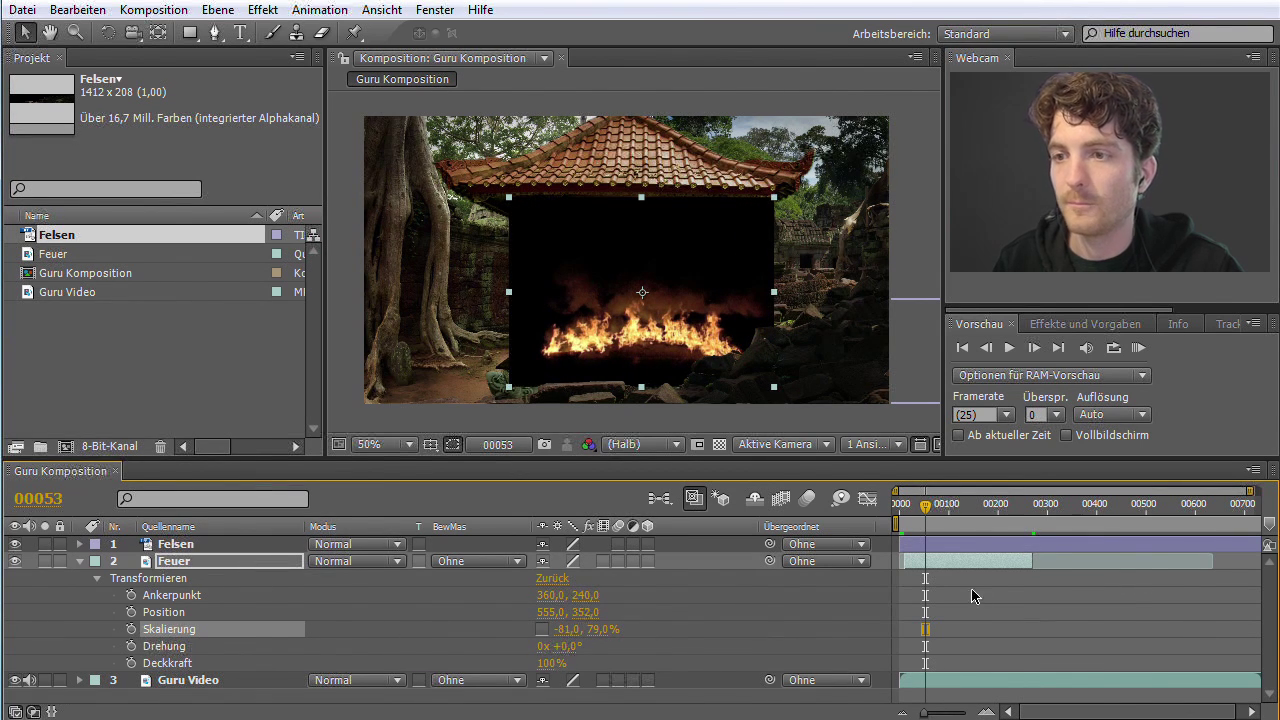
drag(928, 505, 910, 512)
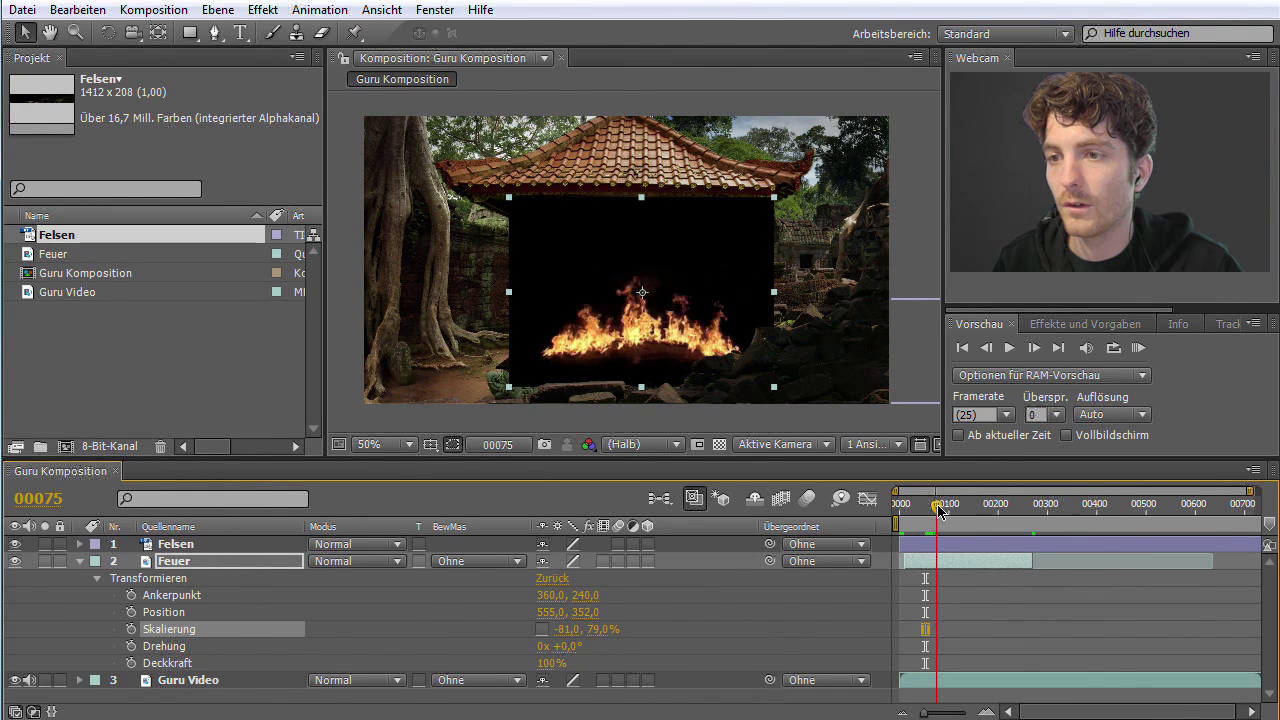
key(space)
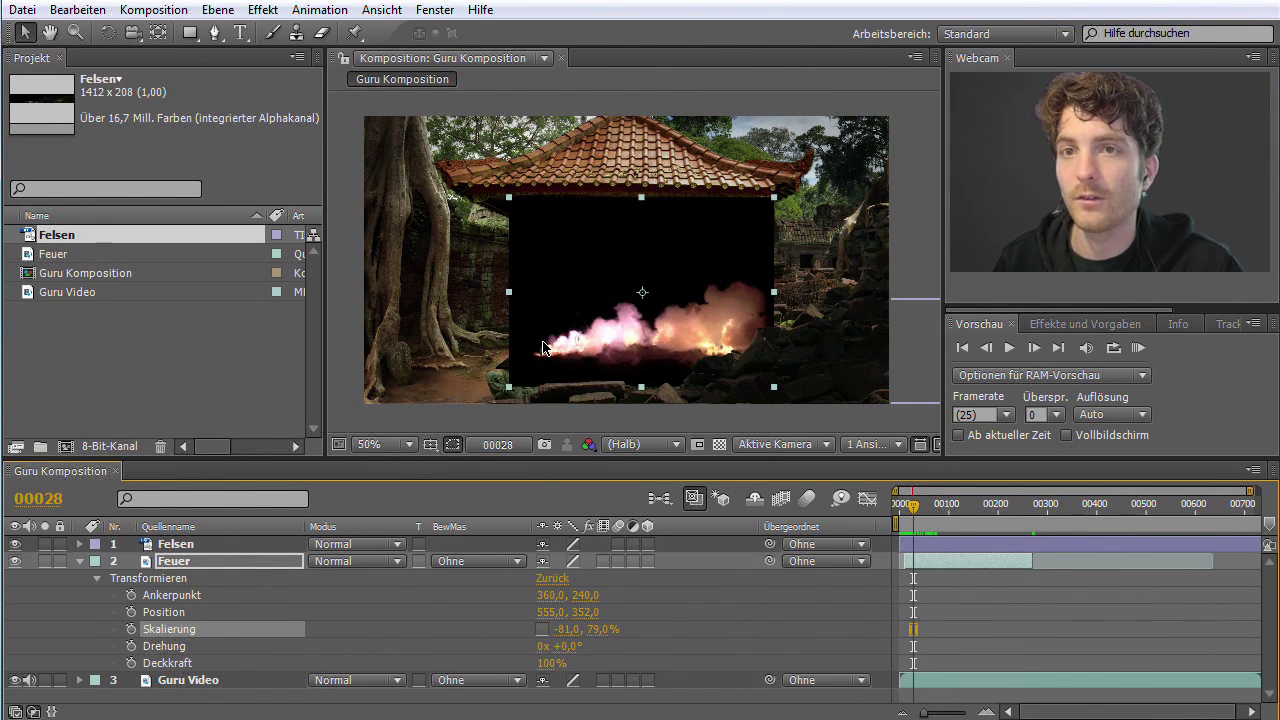
drag(924, 514, 929, 512)
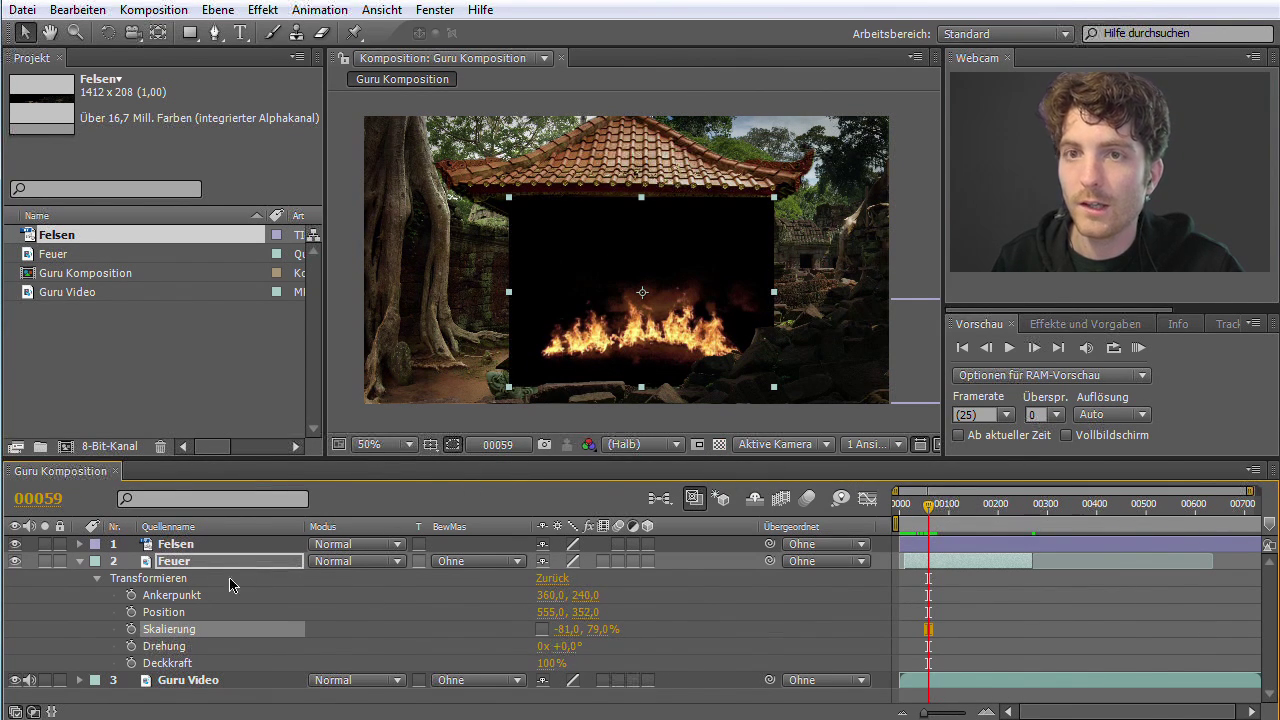
key(Return)
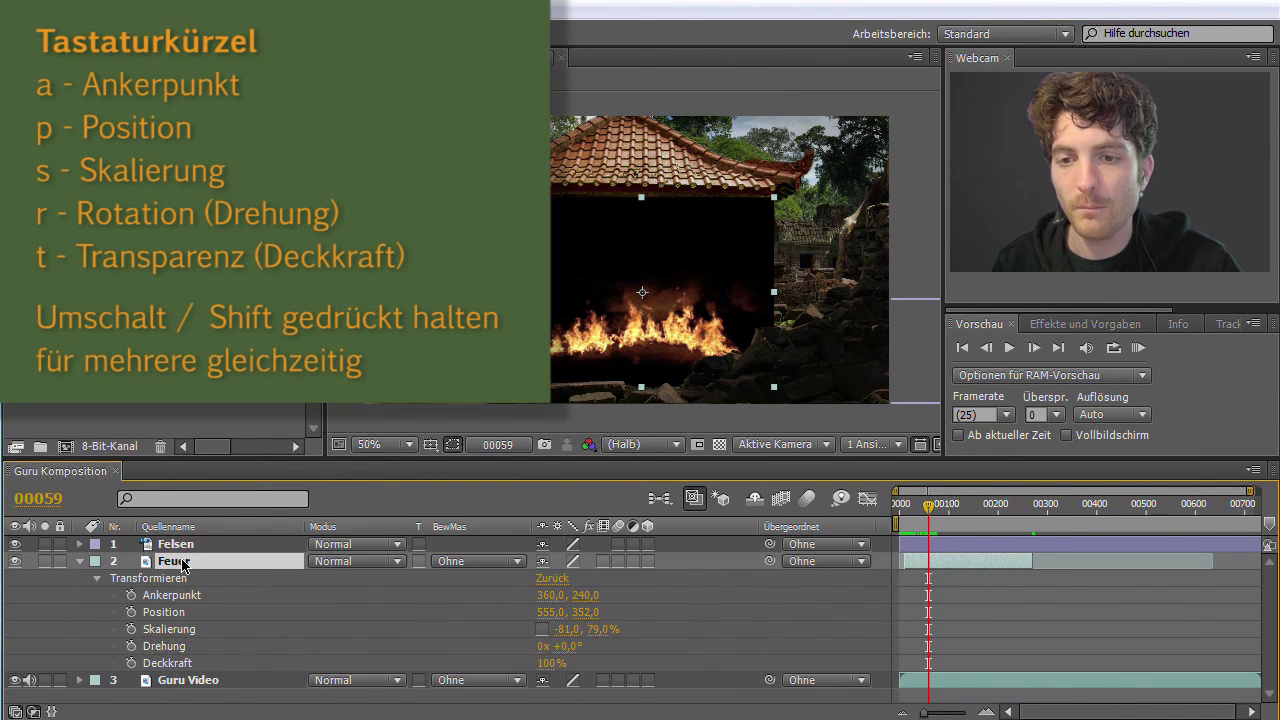
- Expand Felsen and show its Opacity, Rotation, Position, then only Anchor Point (706,0, 104,0)
click(81, 544)
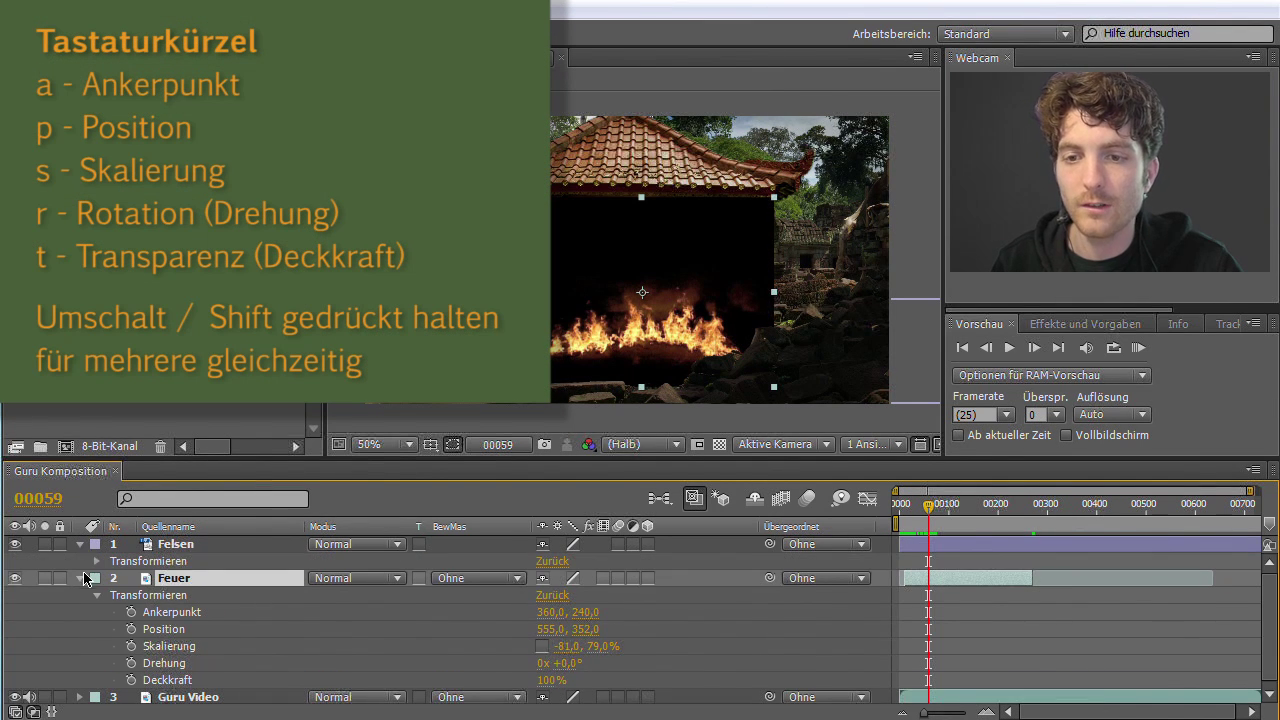
click(97, 562)
click(175, 546)
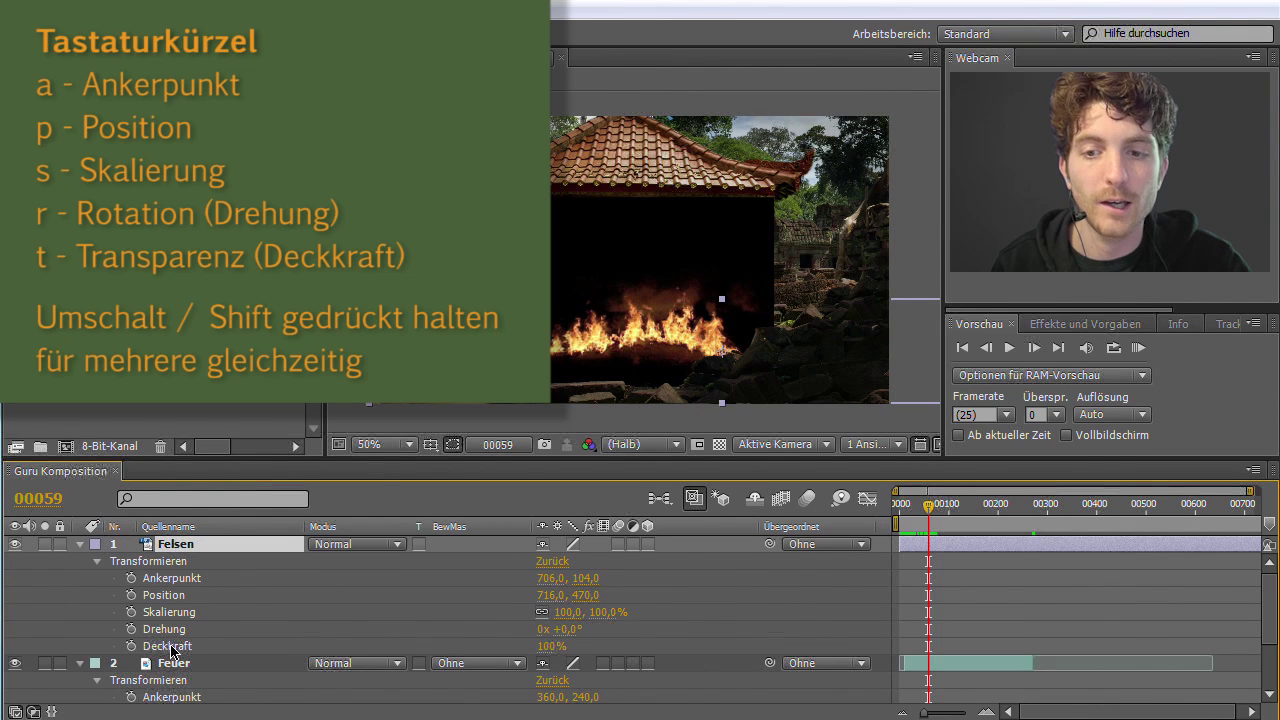
key(t)
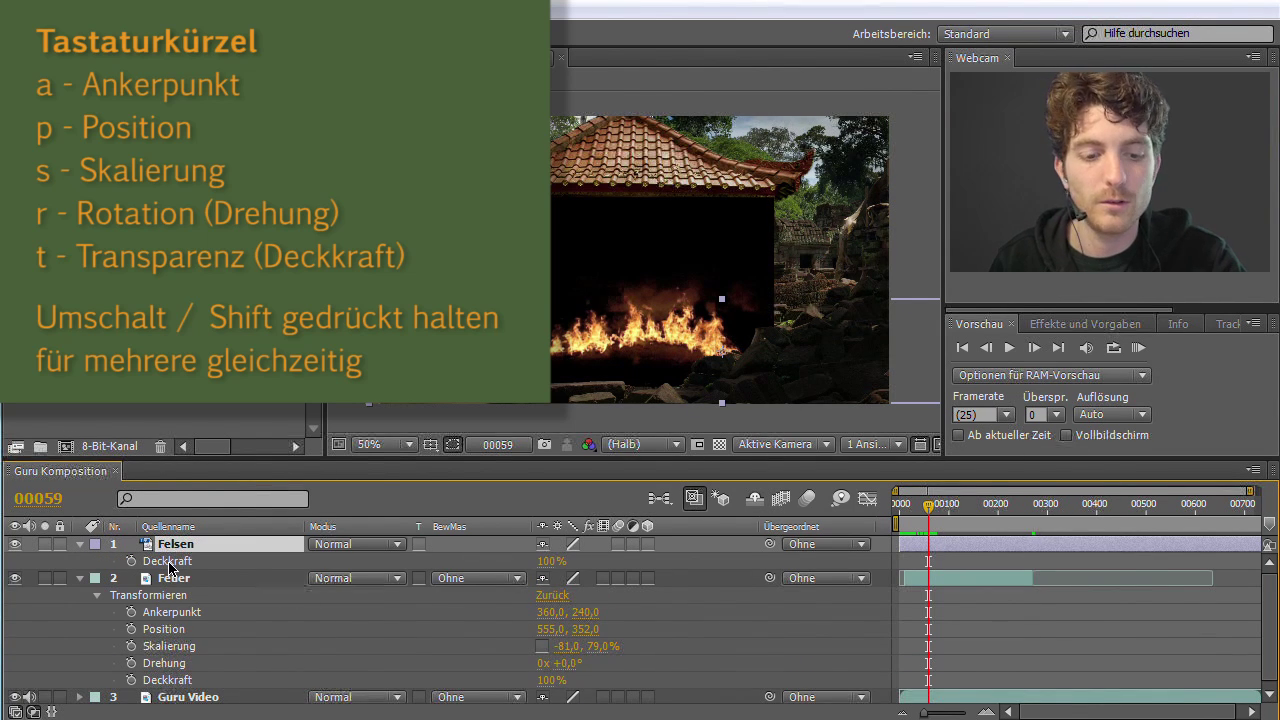
key(r)
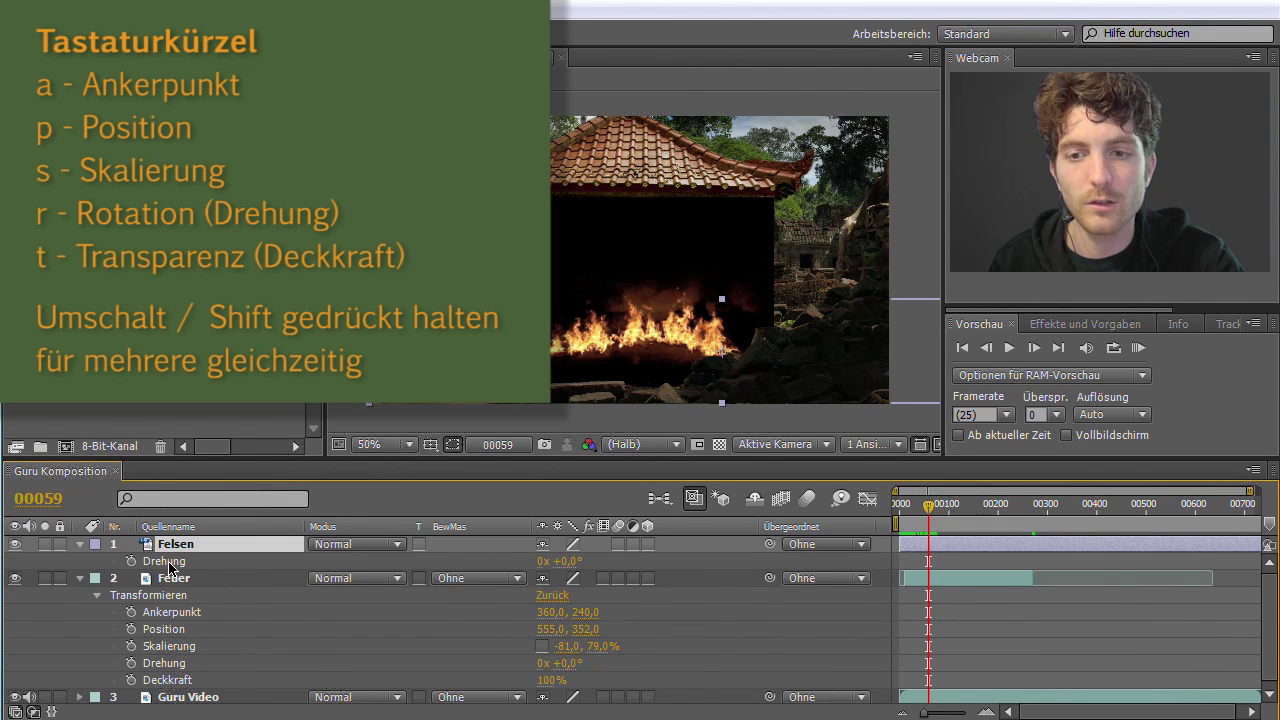
key(p)
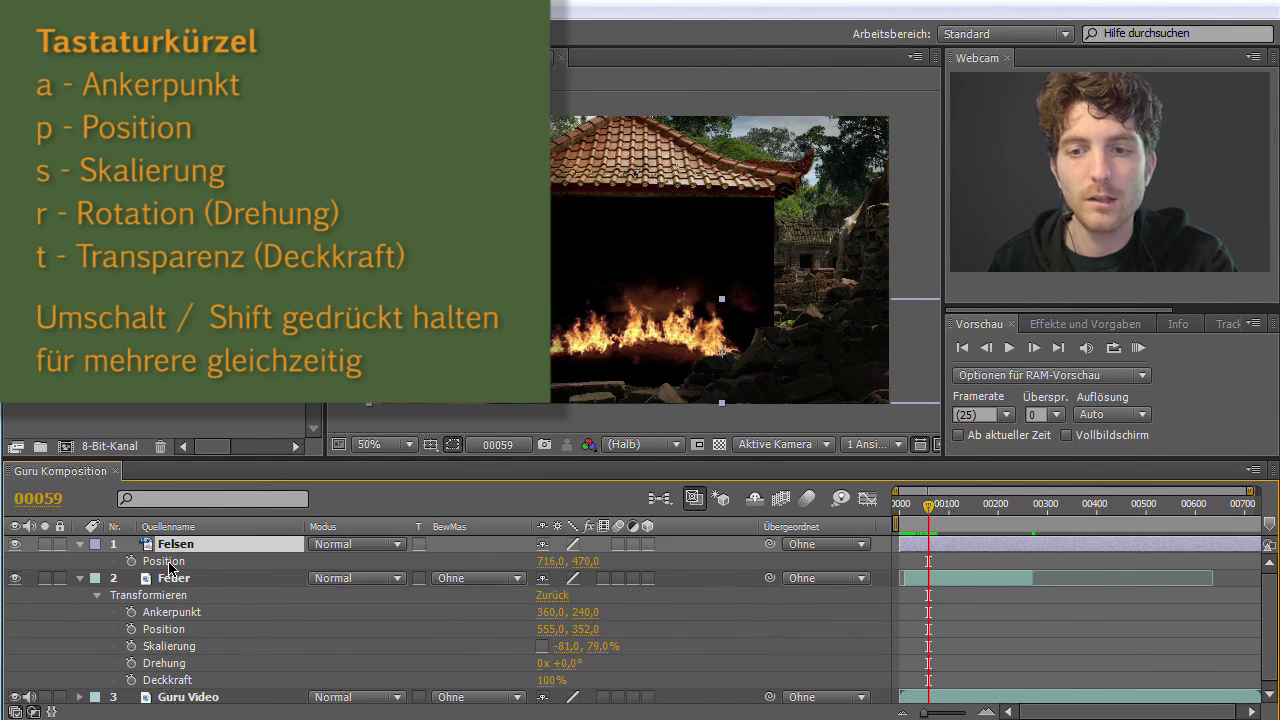
key(a)
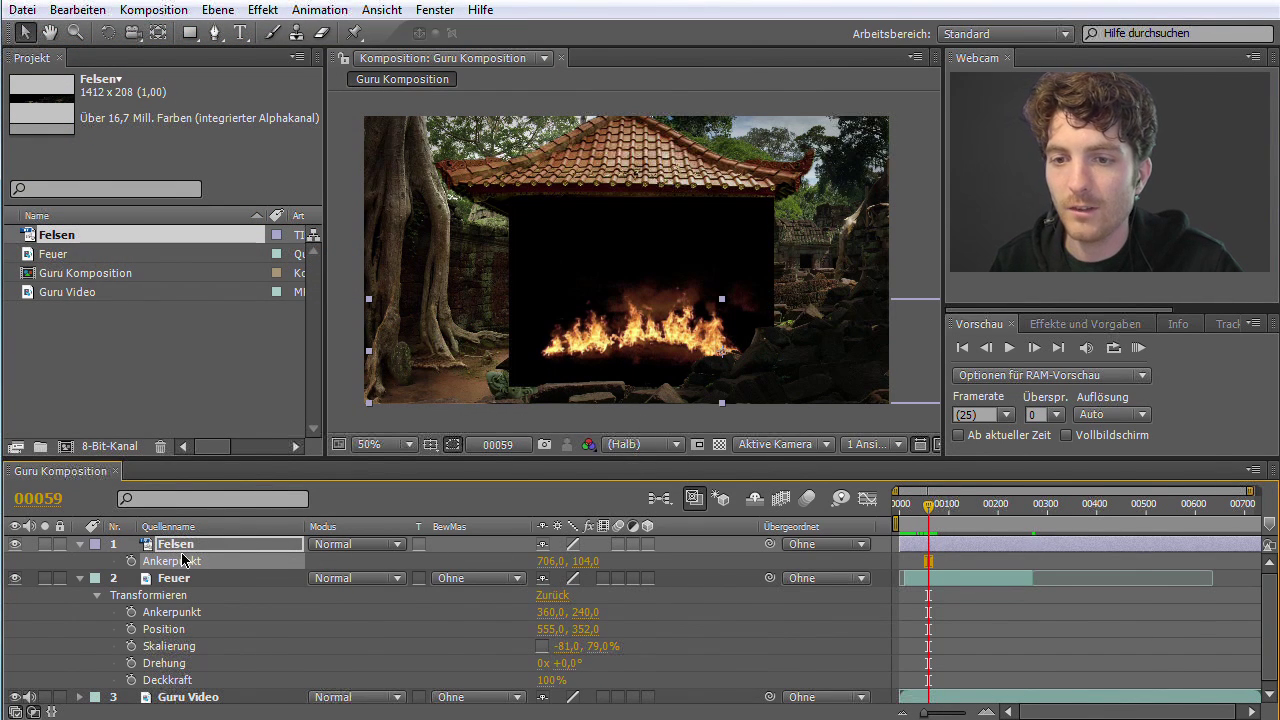
- Select Feuer, tilt it and shift its anchor point to the left
click(180, 579)
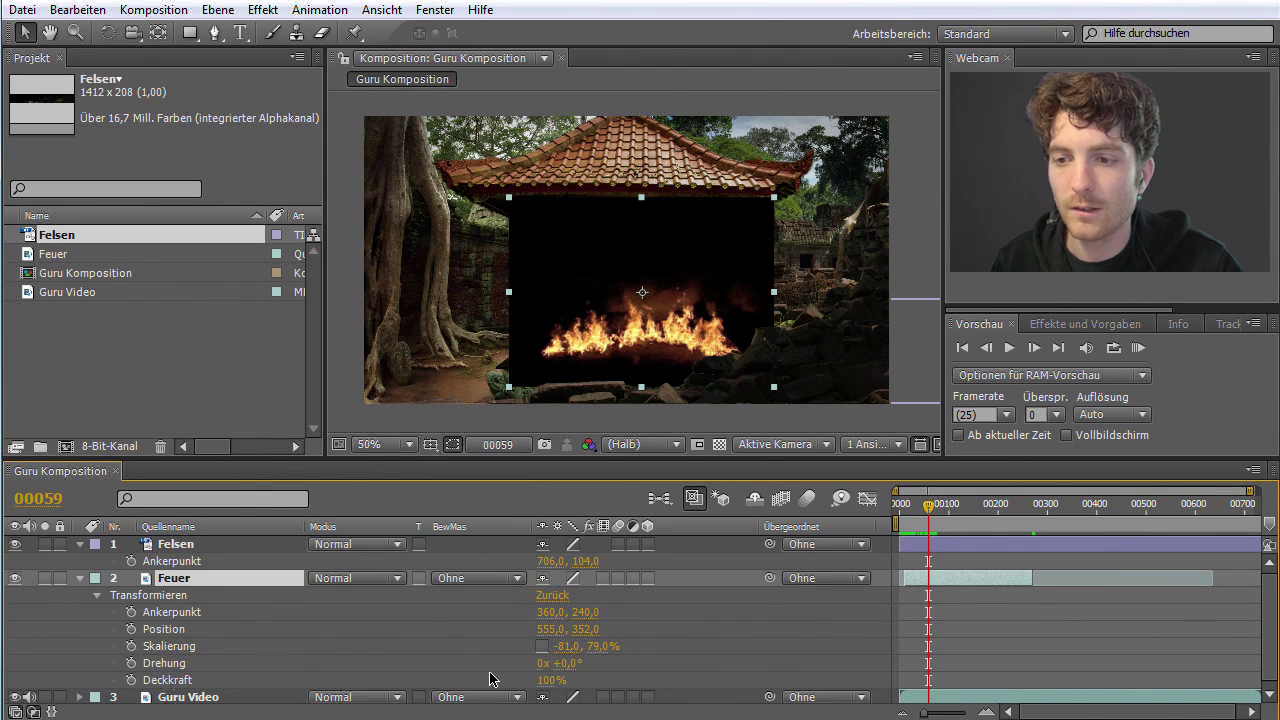
mouse_move(566, 663)
mouse_down()
mouse_move(553, 670)
mouse_move(569, 672)
mouse_up()
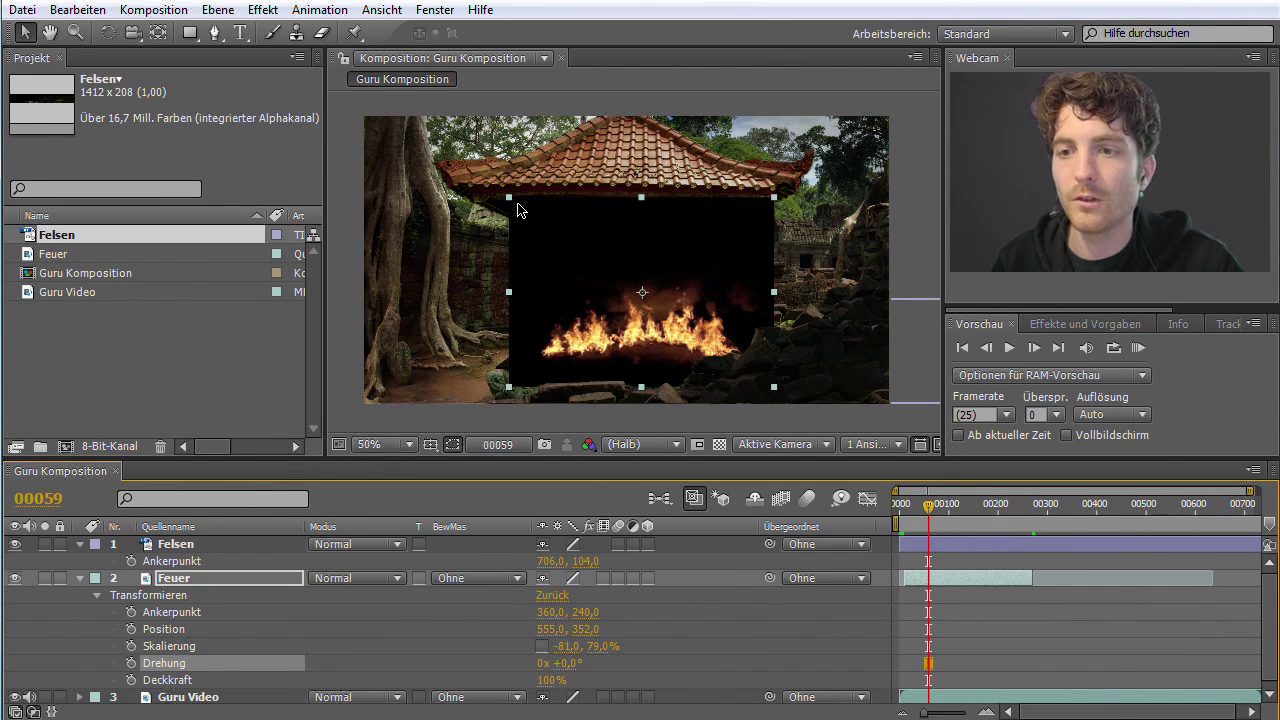
drag(551, 614, 336, 622)
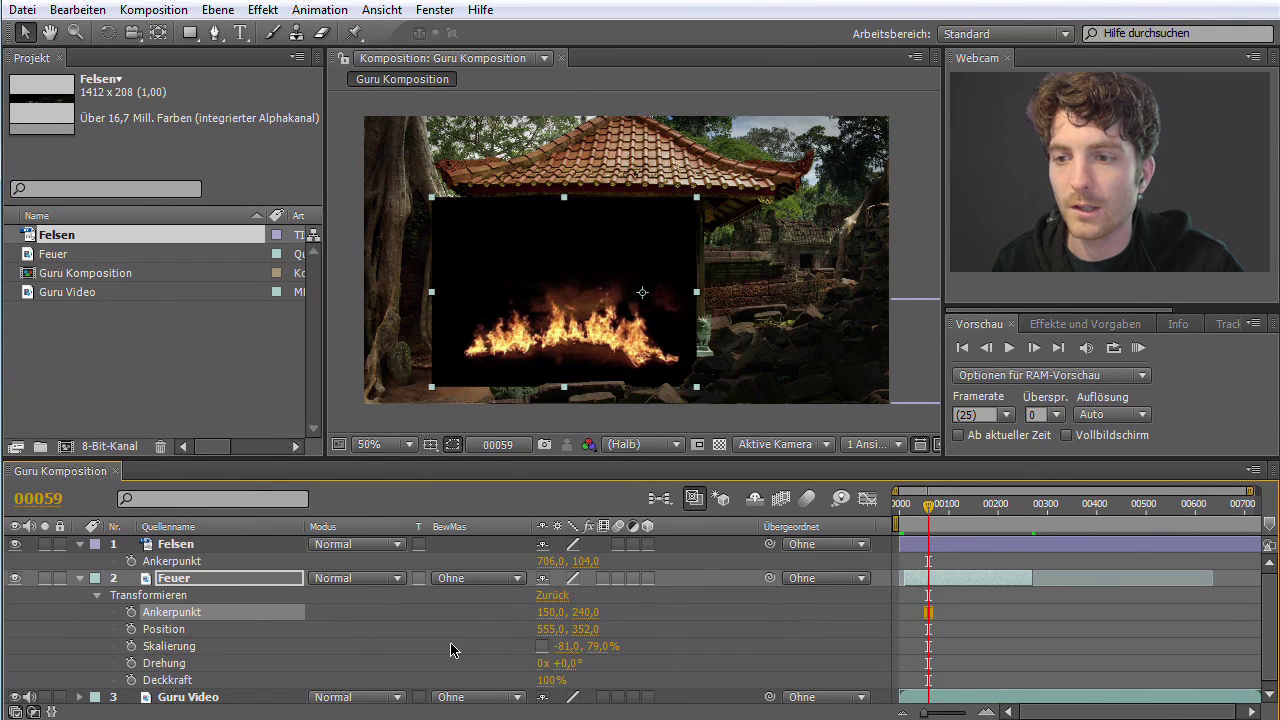
drag(567, 674, 568, 670)
- Reset Feuer's rotation to 0 and drag the fire right and lower among the rocks
click(566, 664)
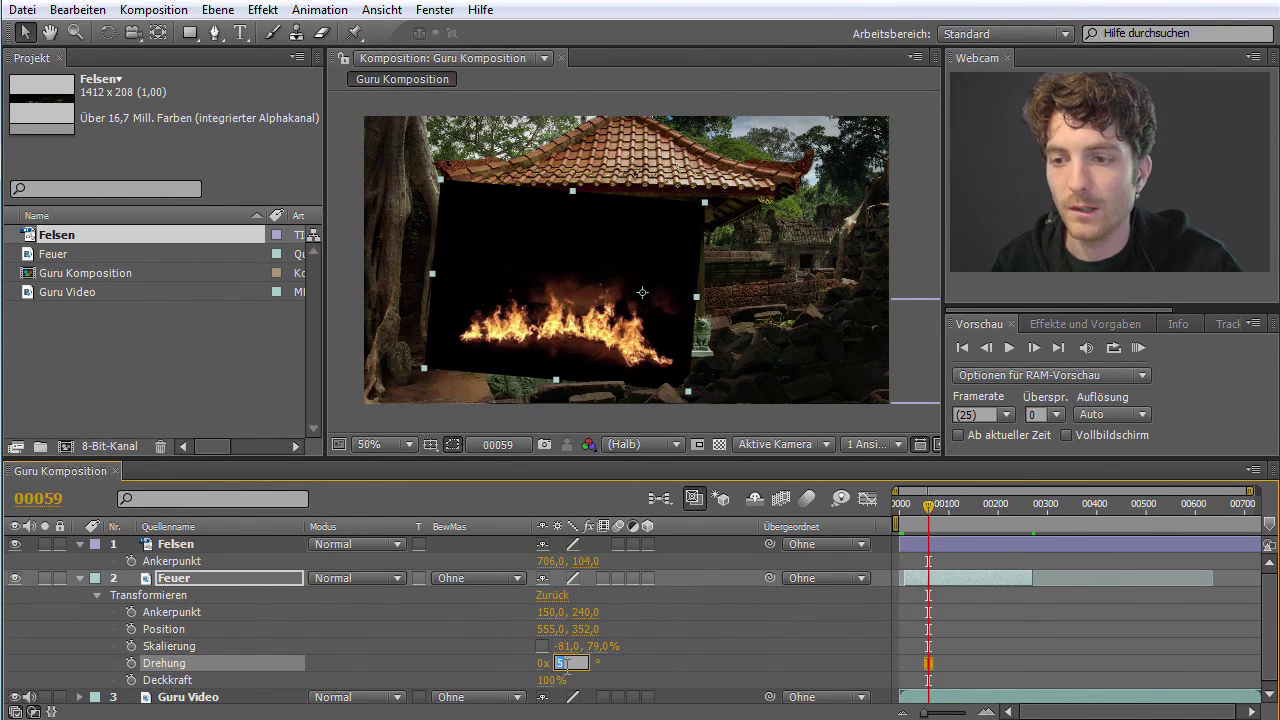
text(0)
key(Return)
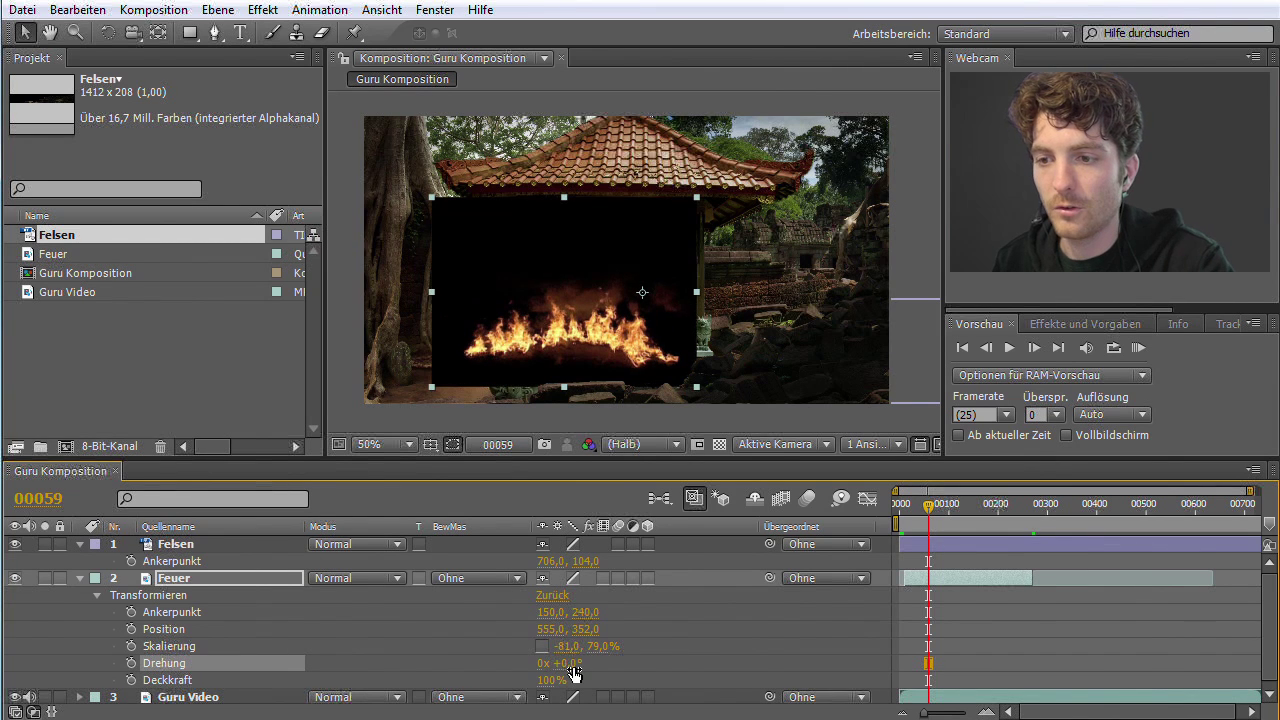
mouse_move(561, 273)
mouse_down()
mouse_move(640, 285)
mouse_move(641, 302)
mouse_up()
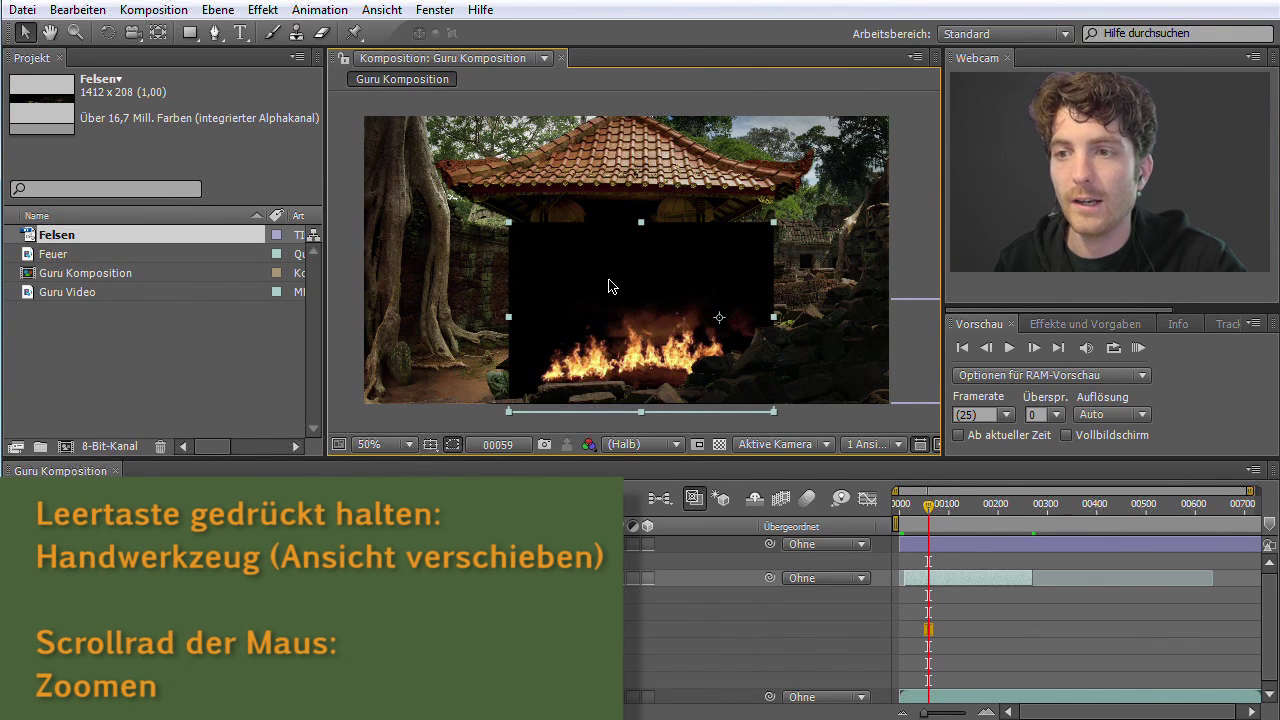
key(space)
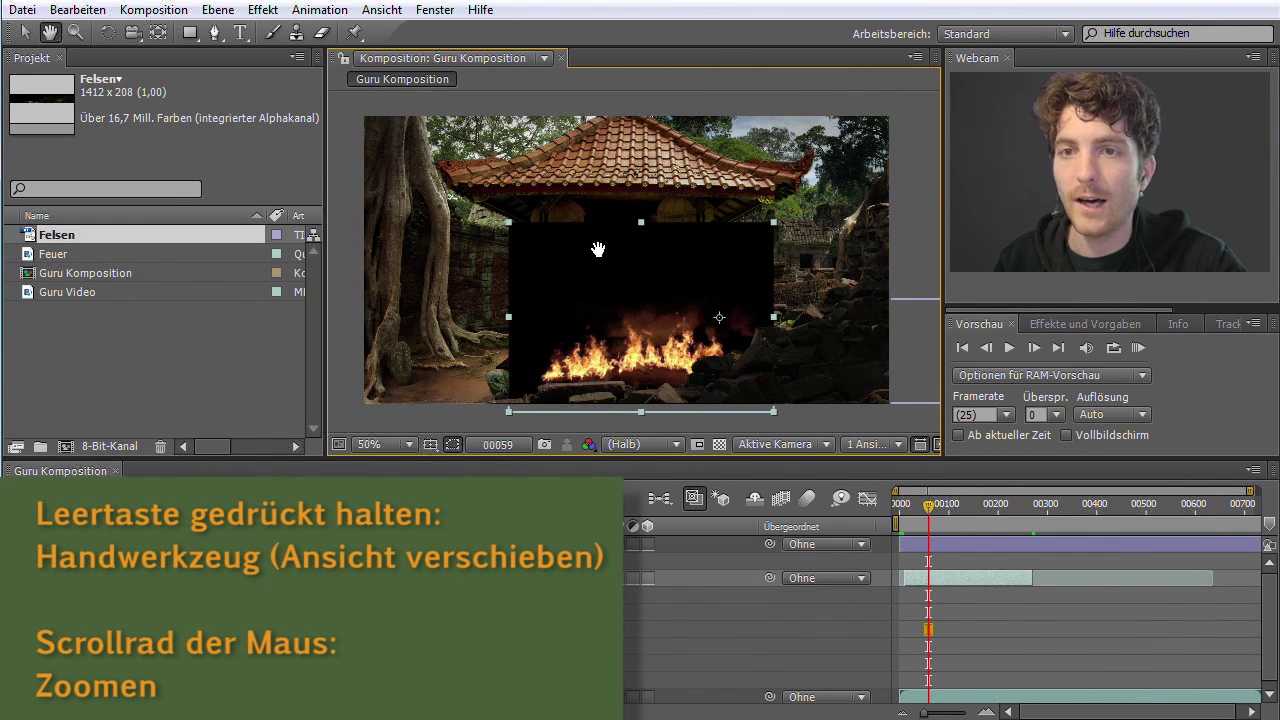
mouse_move(633, 283)
mouse_down()
mouse_move(630, 241)
mouse_move(643, 285)
mouse_up()
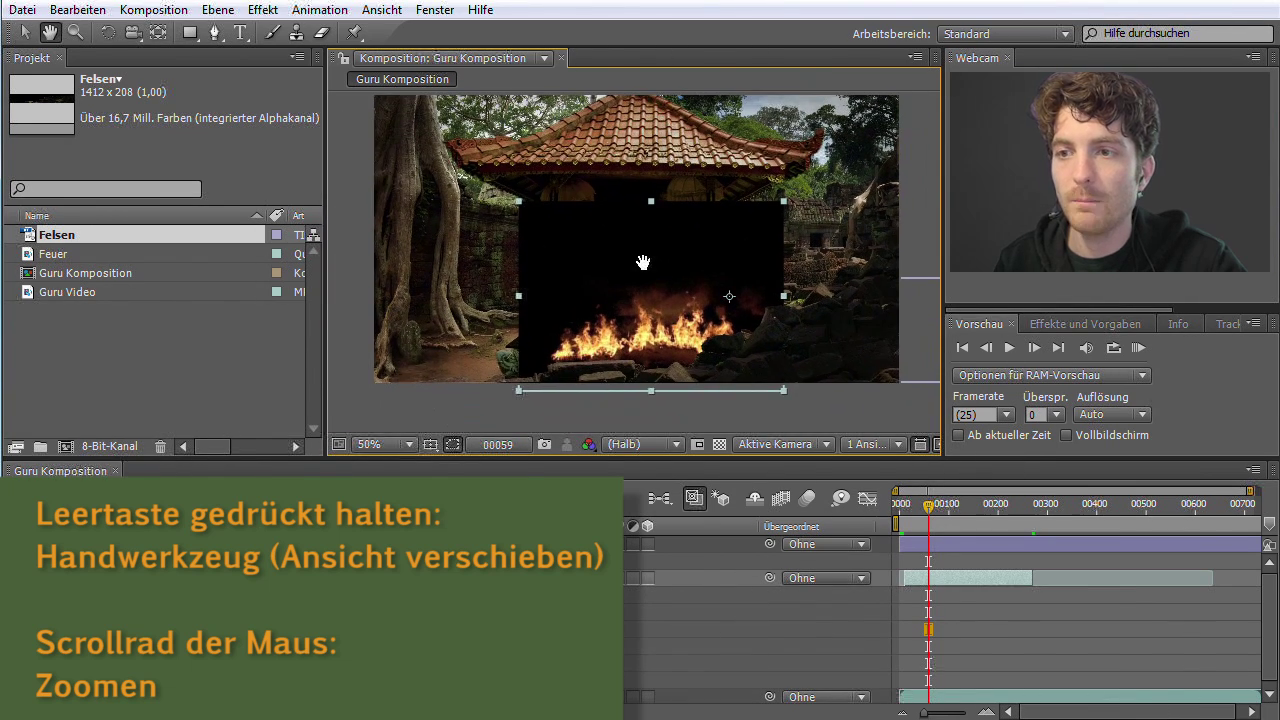
key(space)
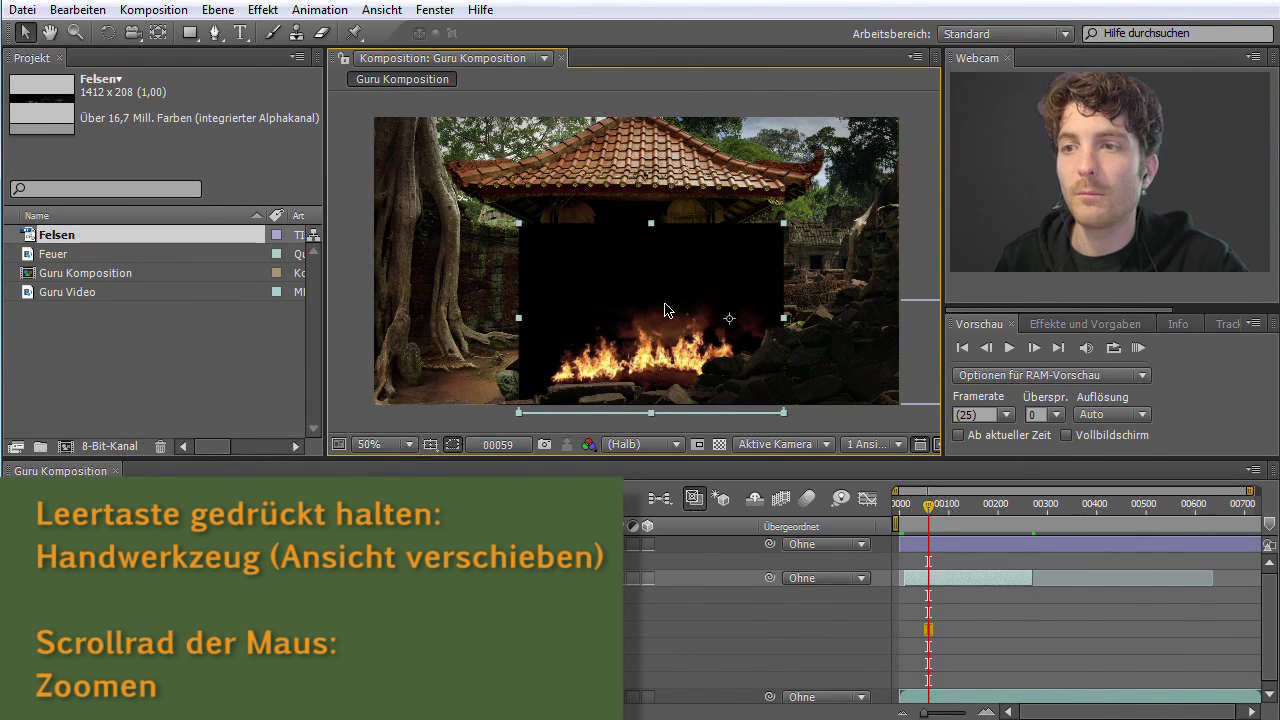
scroll(657, 297, up, 2)
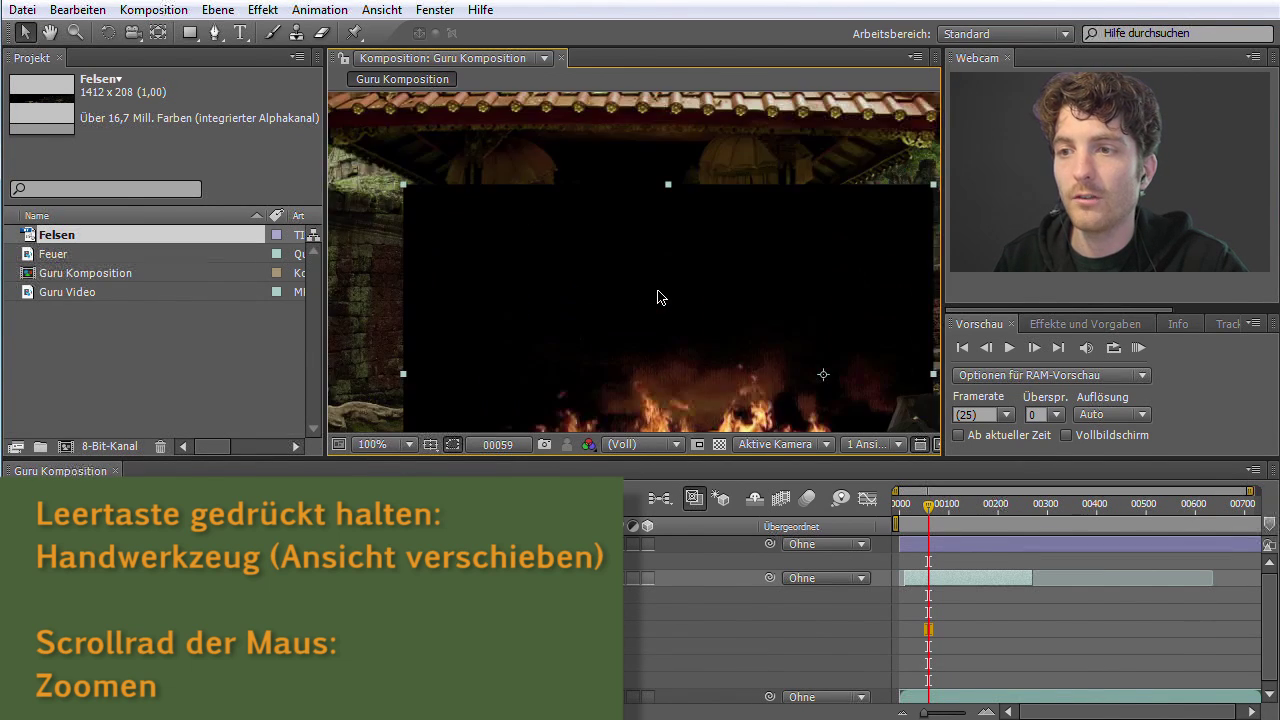
scroll(640, 291, down, 2)
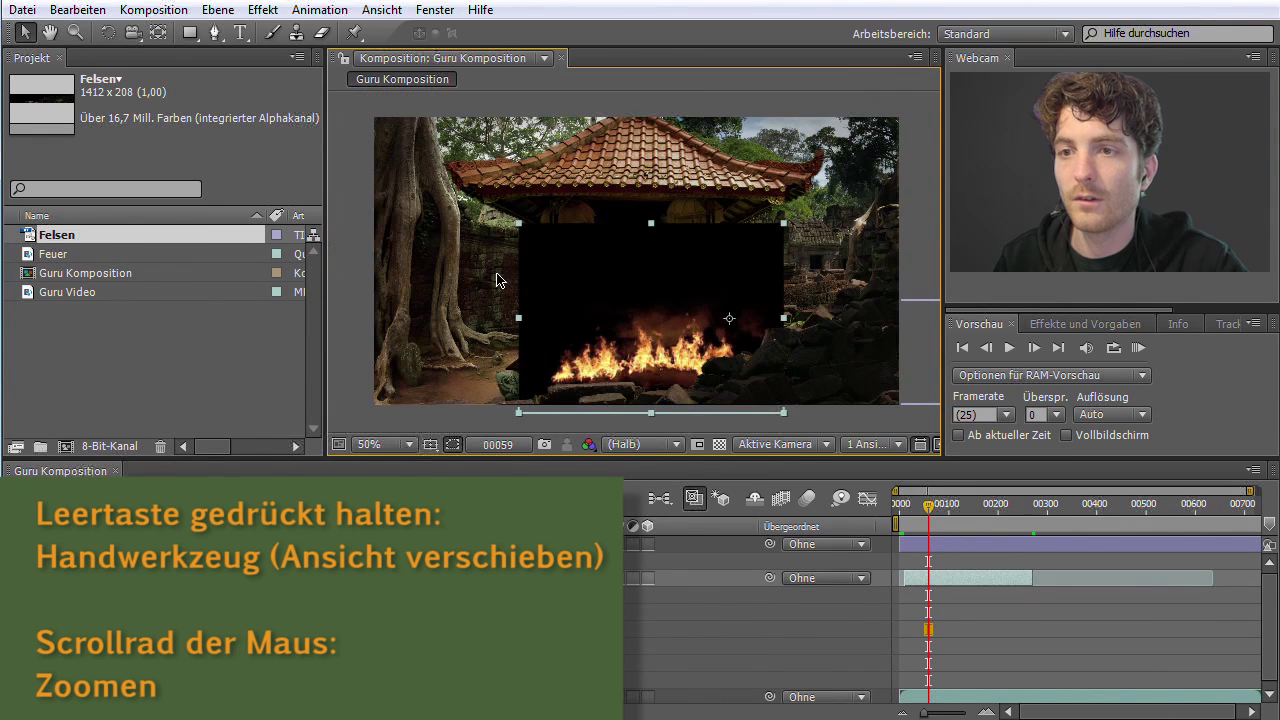
scroll(630, 258, up, 2)
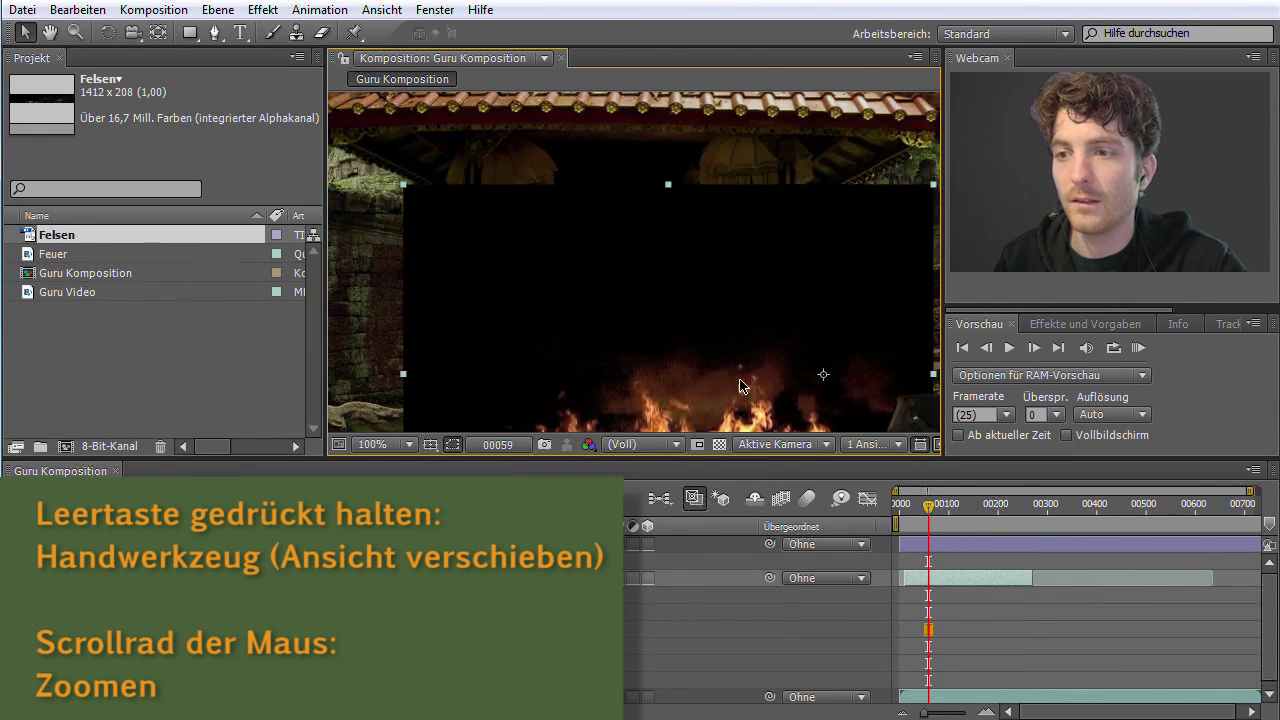
scroll(741, 386, up, 2)
drag(726, 408, 674, 171)
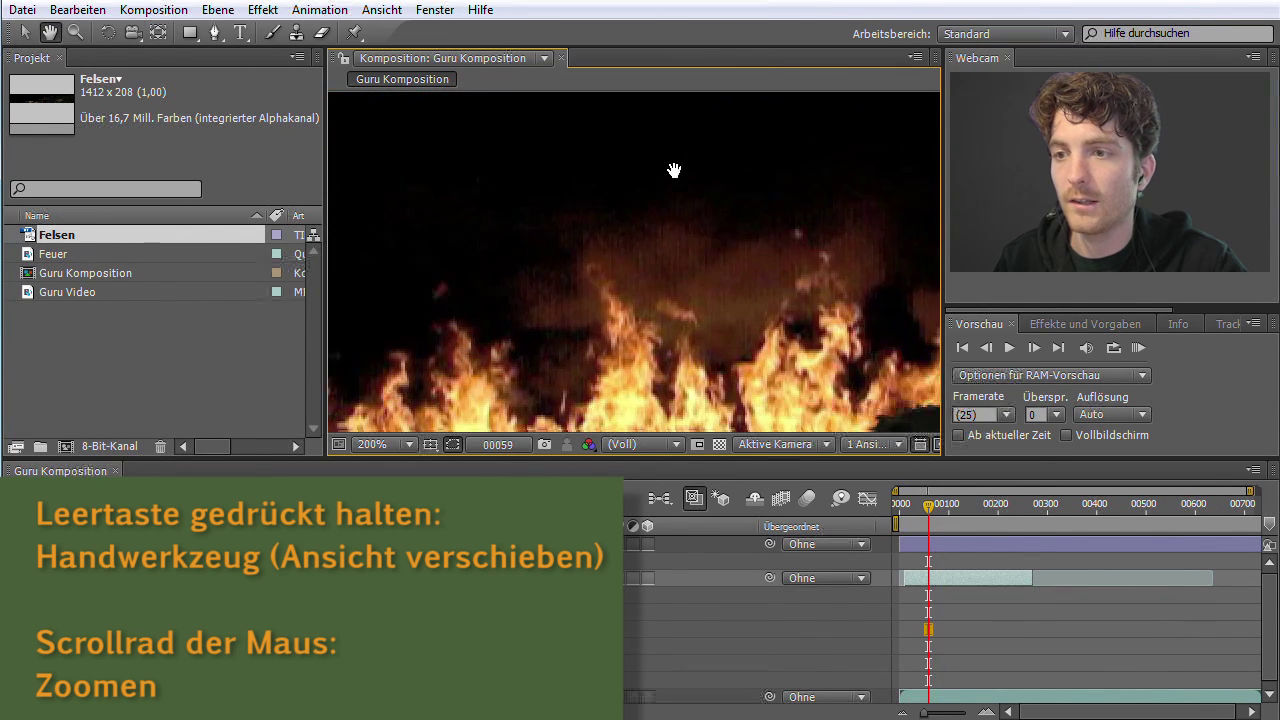
mouse_move(789, 320)
mouse_down()
mouse_move(581, 310)
mouse_move(743, 289)
mouse_up()
mouse_move(543, 303)
mouse_down()
mouse_move(530, 314)
mouse_move(646, 263)
mouse_up()
mouse_move(534, 314)
mouse_down()
mouse_move(611, 217)
mouse_move(532, 222)
mouse_up()
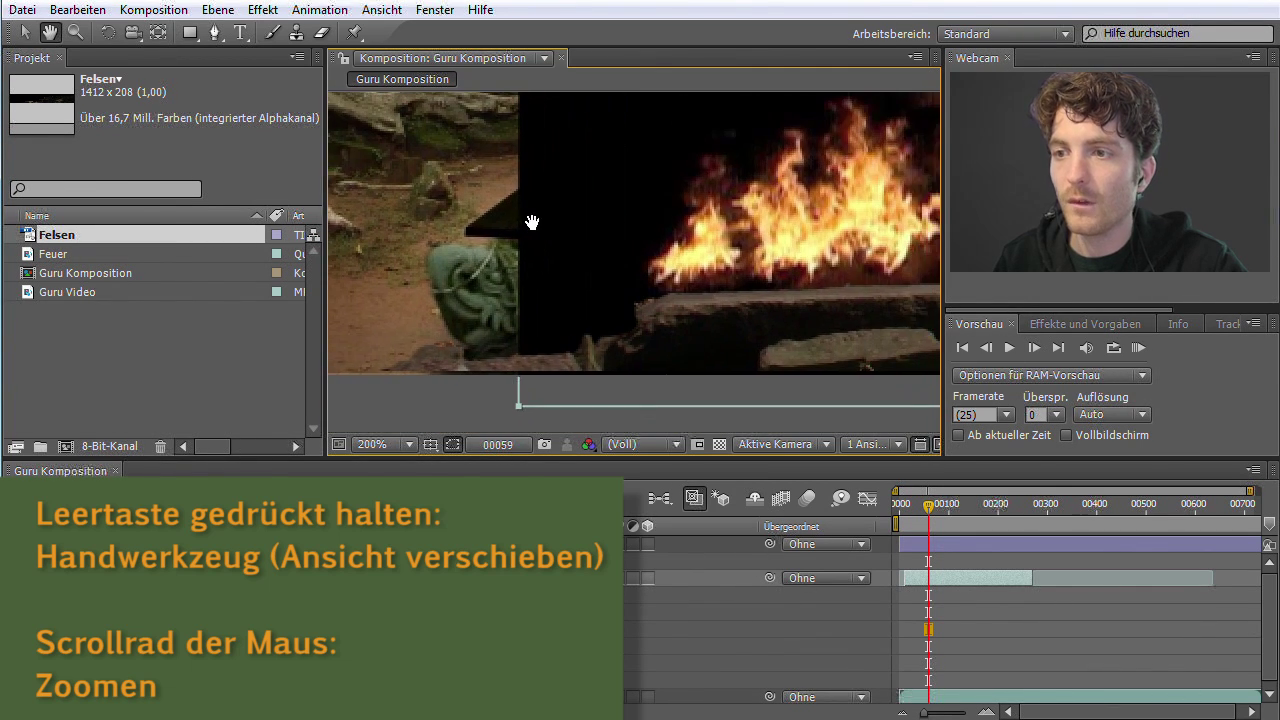
drag(814, 243, 586, 251)
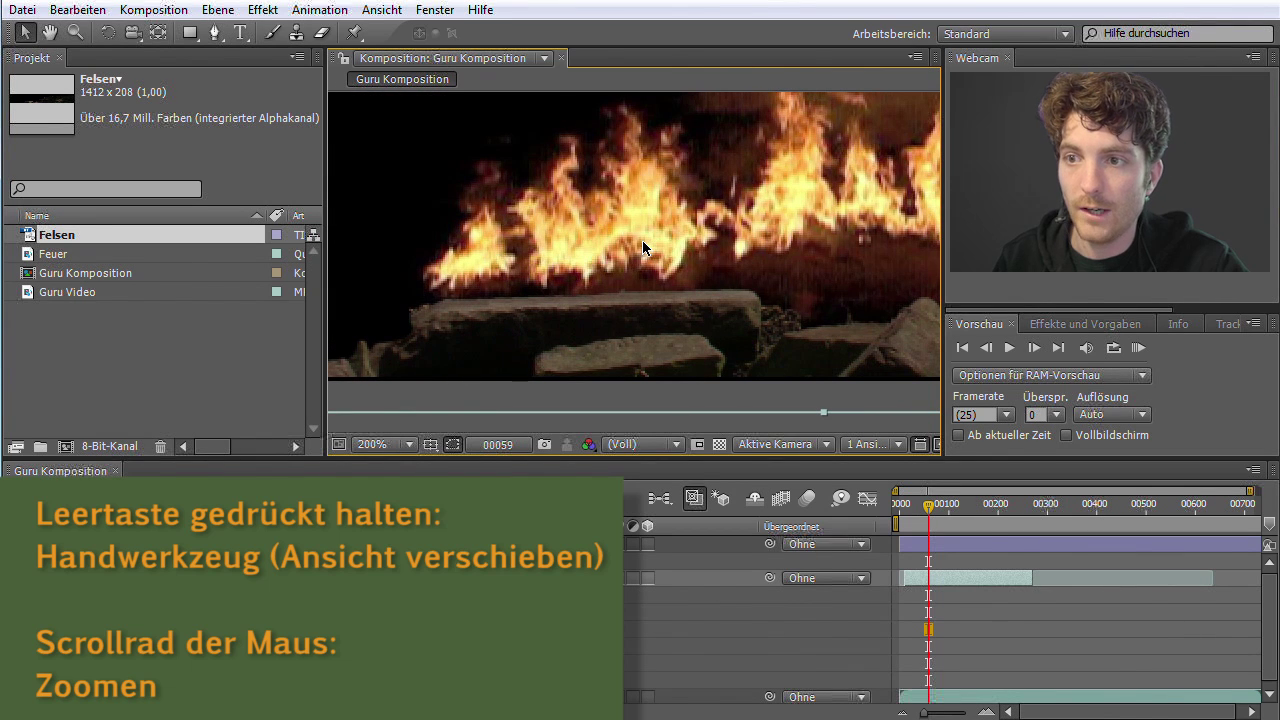
key(space)
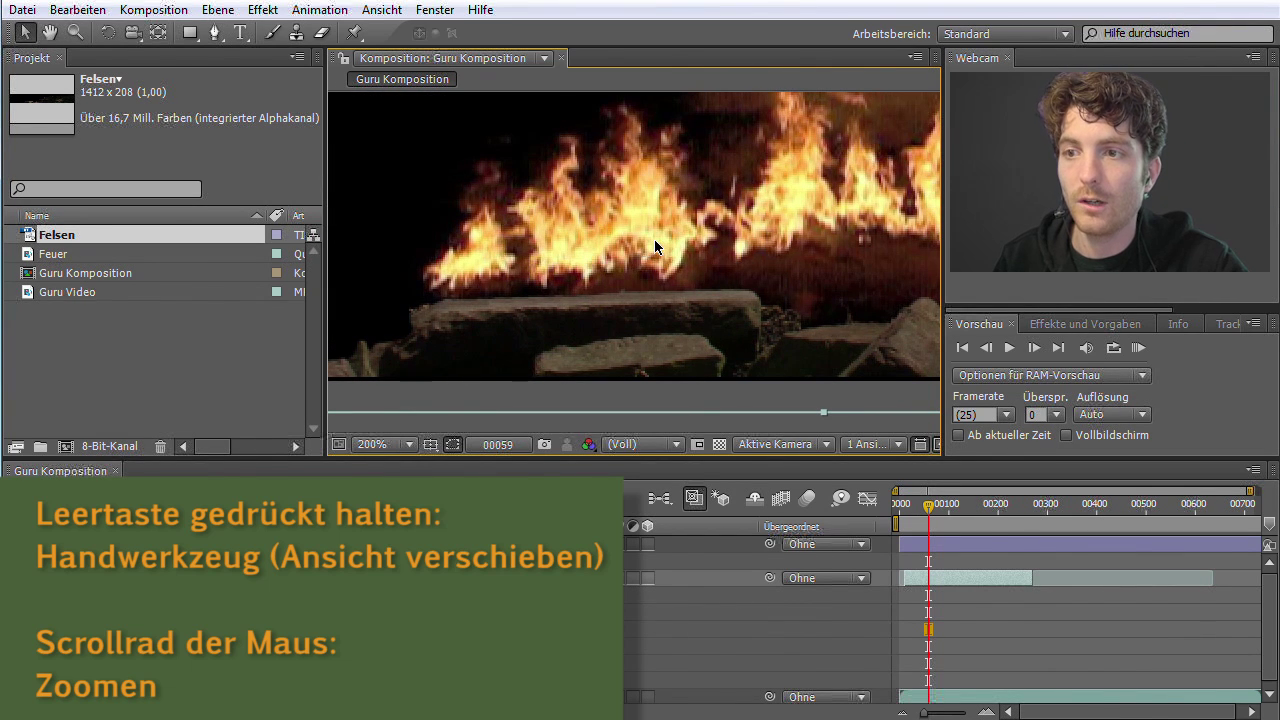
scroll(654, 239, down, 2)
scroll(650, 190, down, 2)
drag(650, 178, 610, 284)
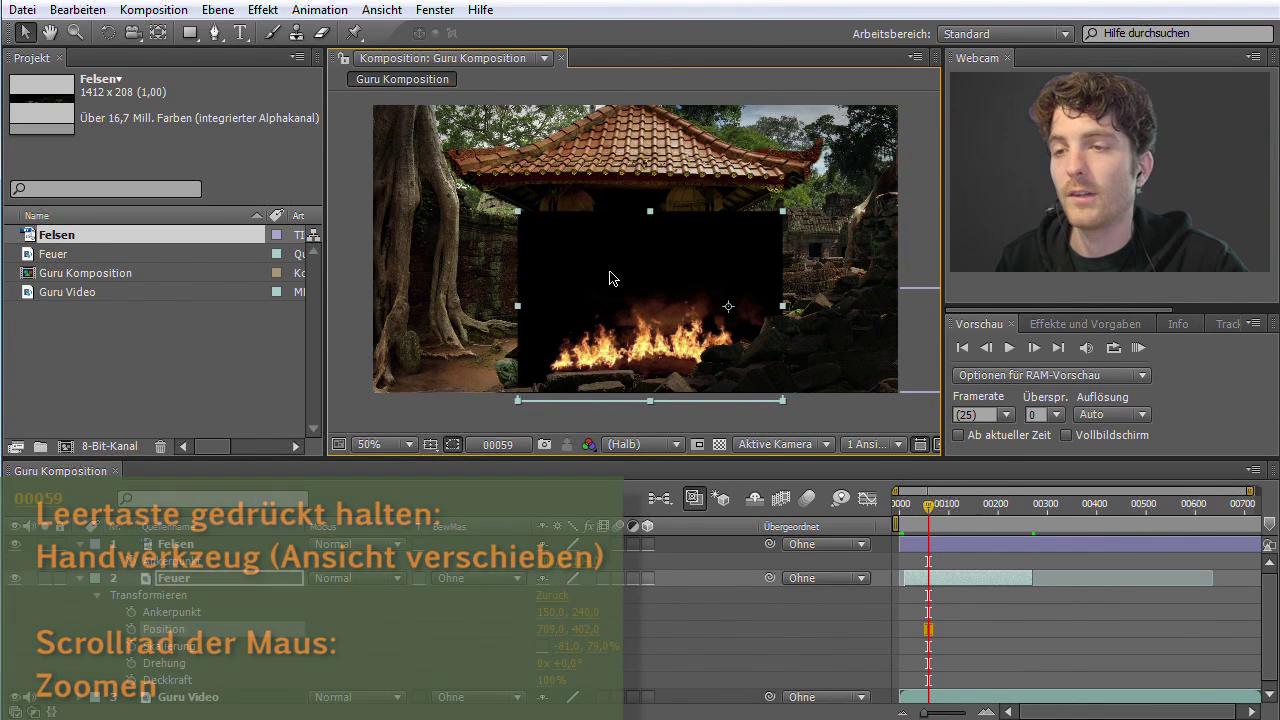
- Try the Hand and Zoom tools, then return to Selection and choose 'Auf bis zu 100% vergrößern'
click(50, 33)
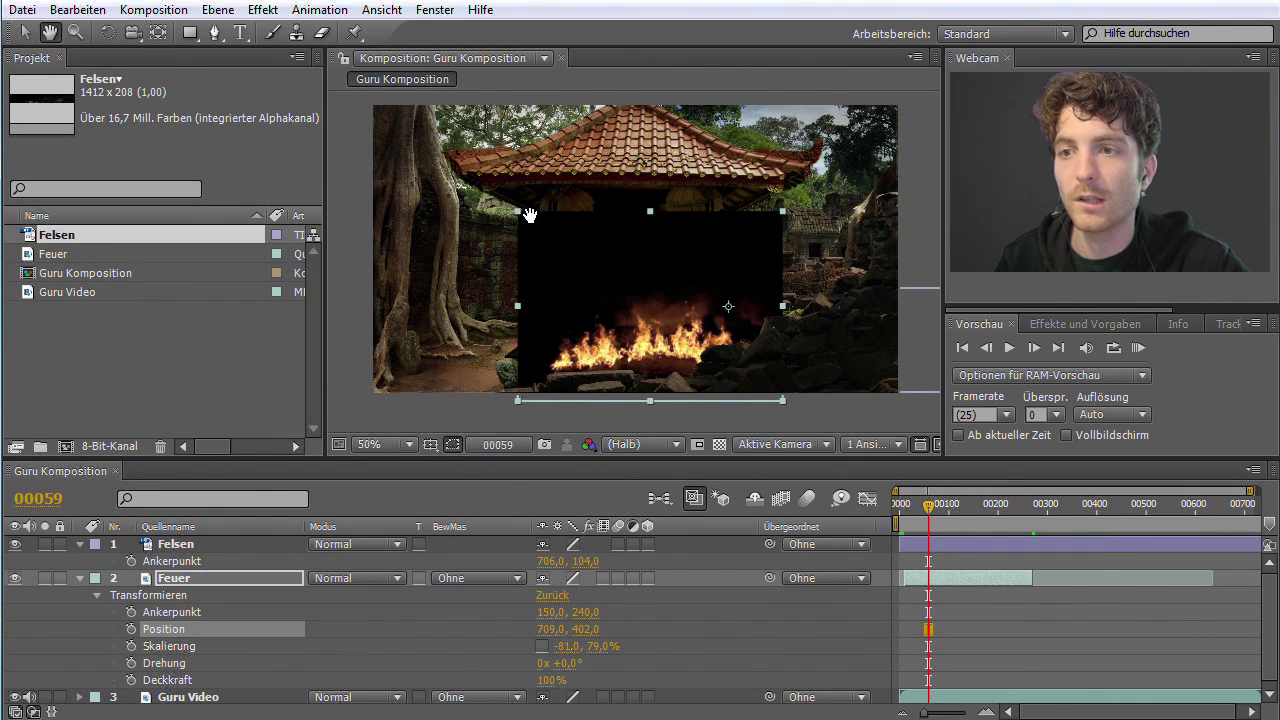
click(77, 33)
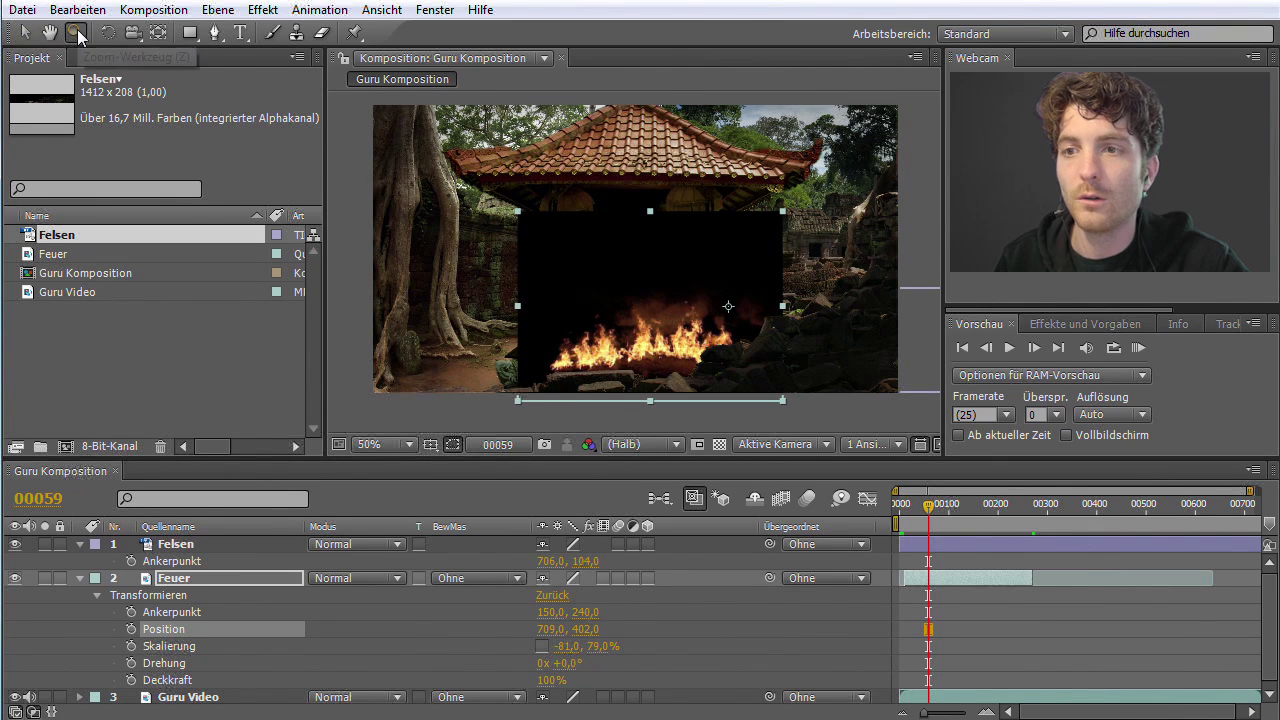
click(696, 220)
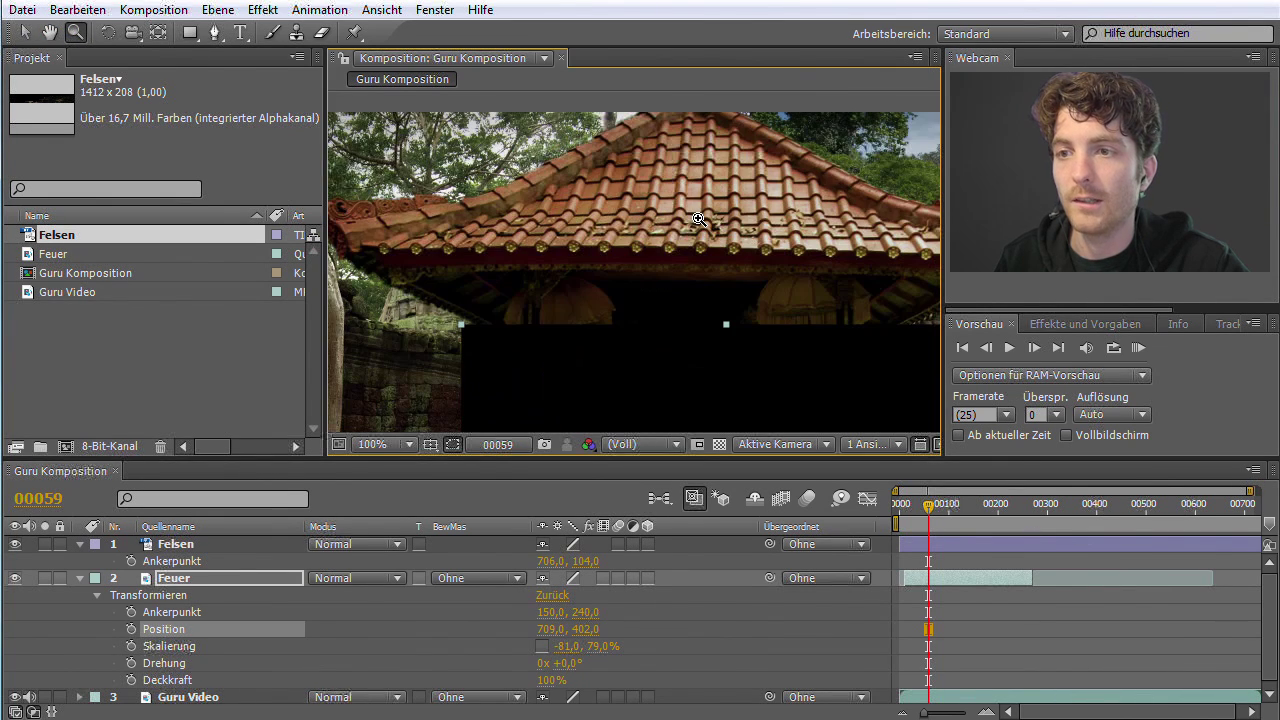
click(25, 36)
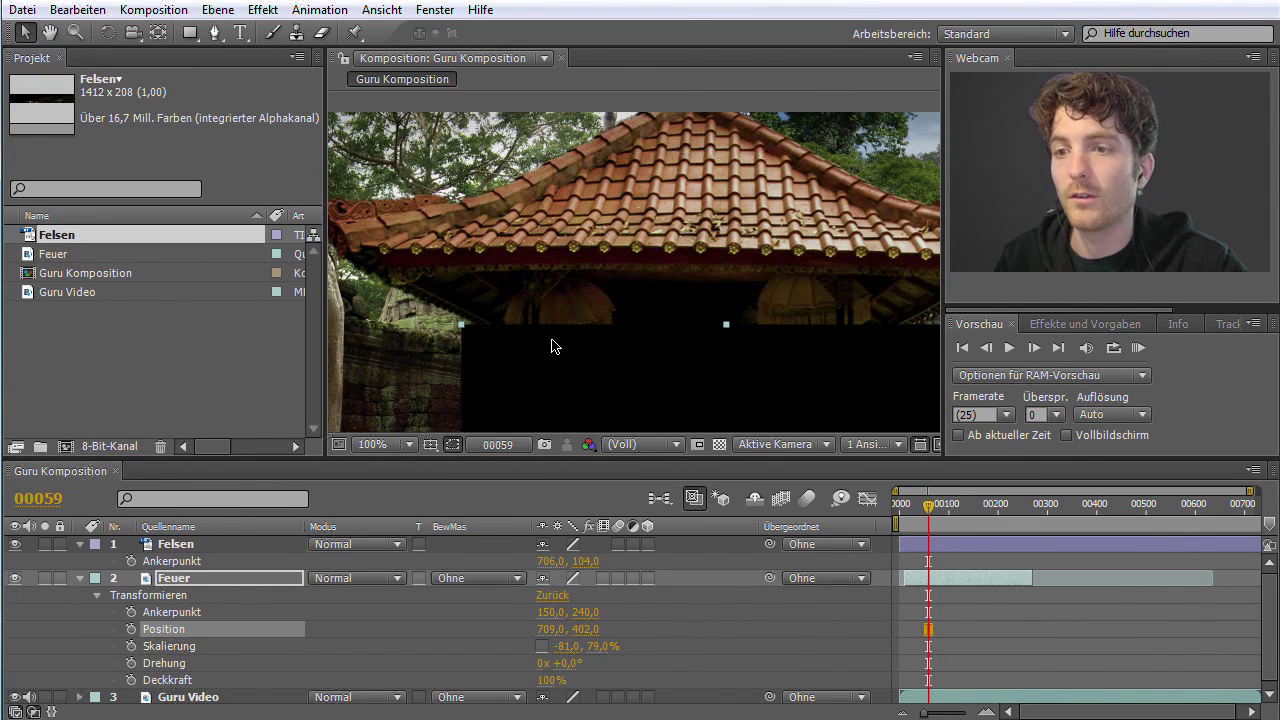
click(410, 444)
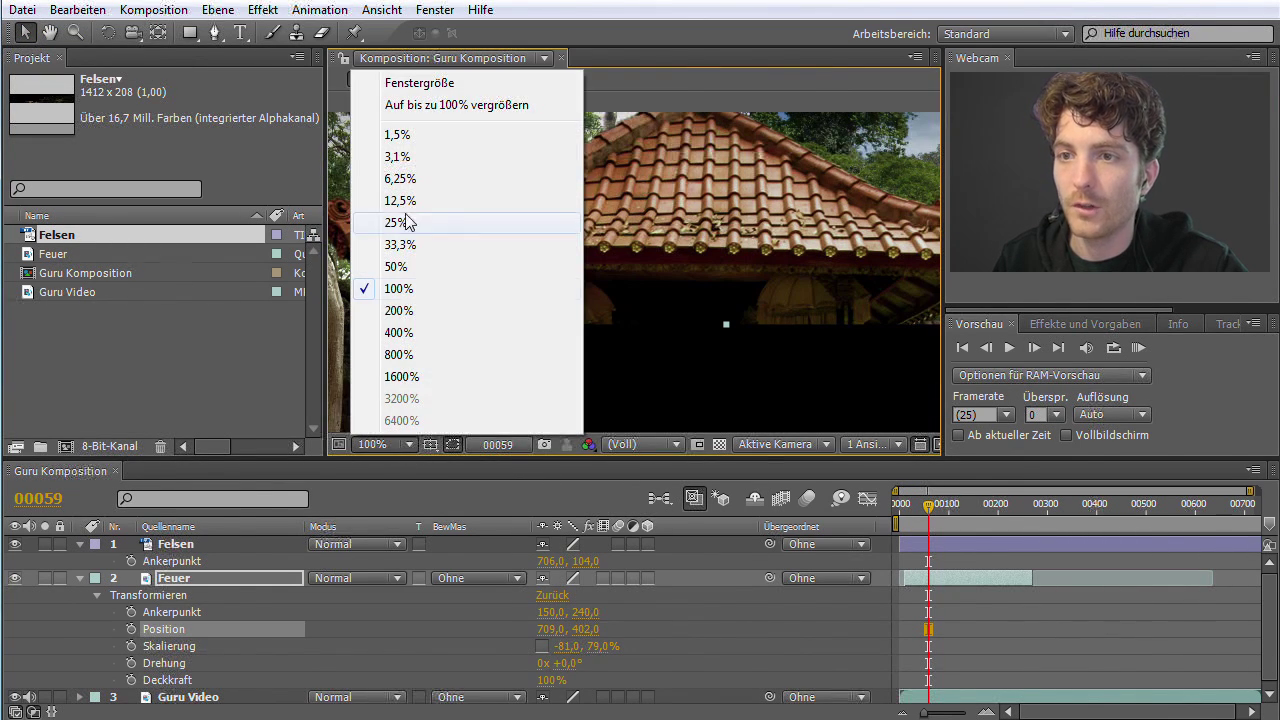
click(411, 106)
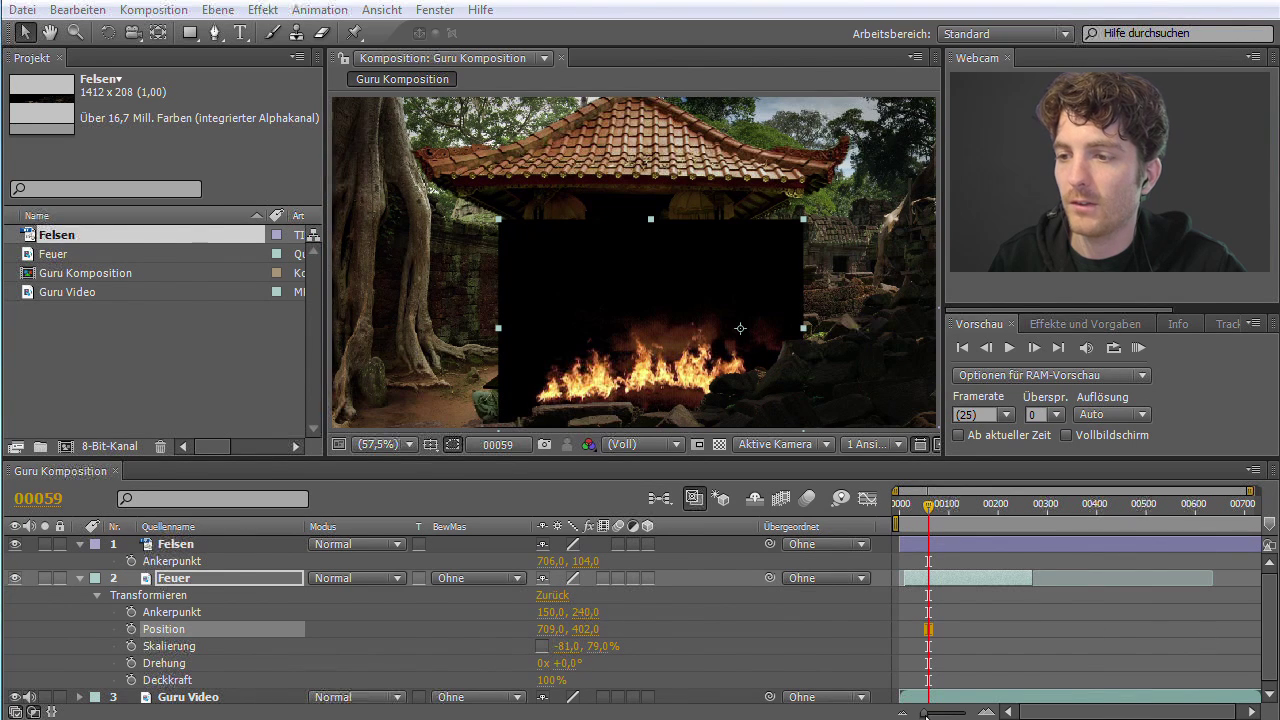
- Scrub to about frame 00210 and play back the fire animation, then stop it
drag(925, 714, 921, 714)
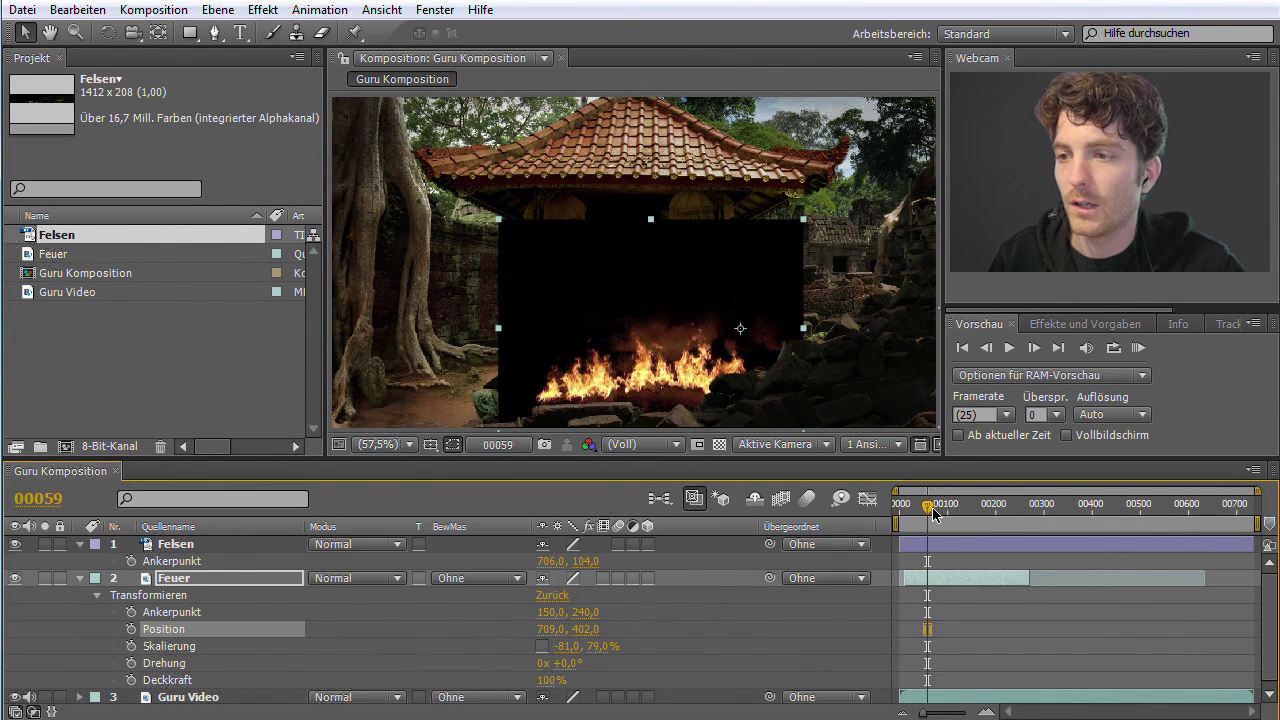
mouse_move(933, 513)
mouse_down()
mouse_move(1001, 513)
mouse_move(919, 522)
mouse_up()
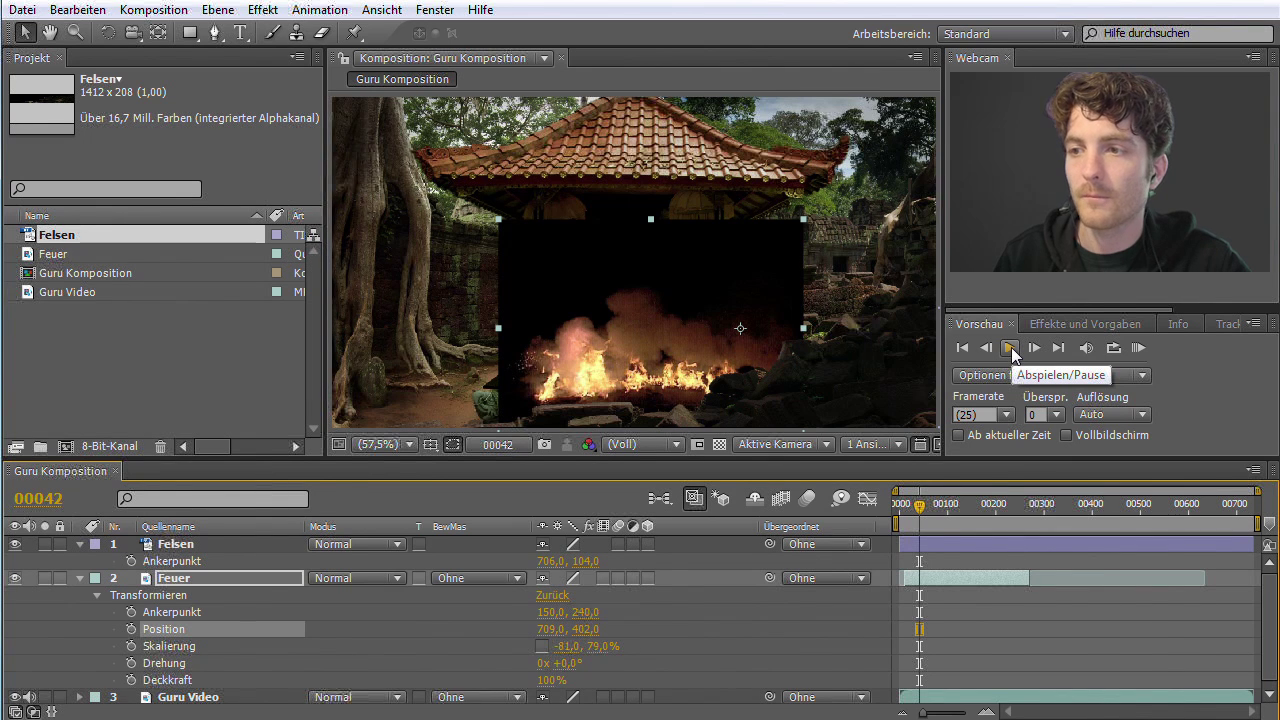
click(1010, 348)
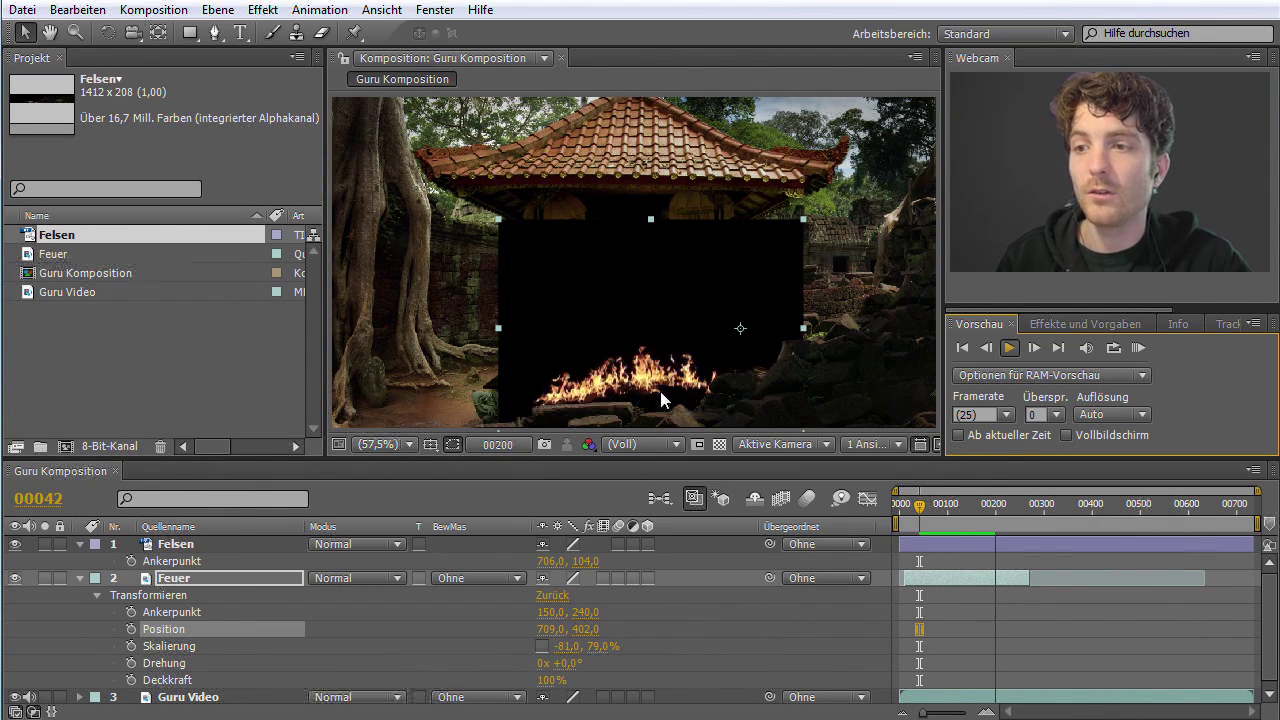
click(1009, 349)
click(1009, 352)
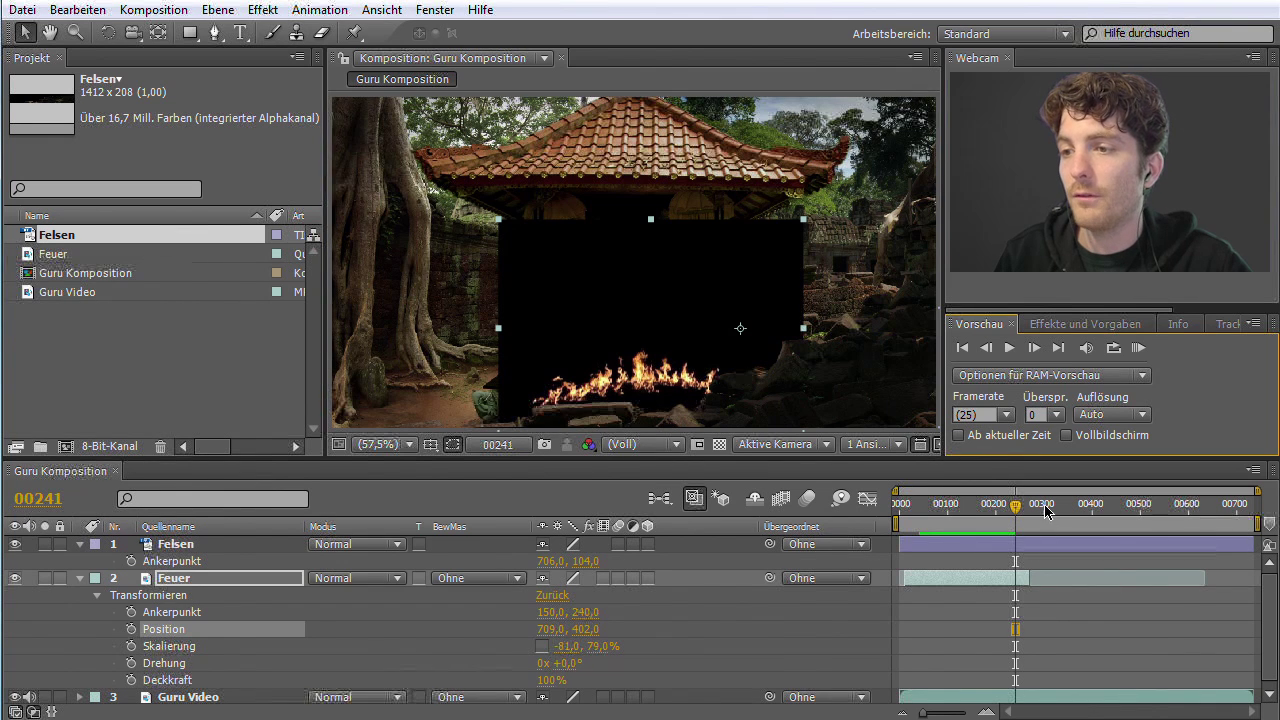
- Move the work-area start later and its end earlier, then scrub back to an earlier fire frame
drag(893, 522, 950, 522)
drag(1257, 522, 1216, 522)
mouse_move(1018, 509)
mouse_down()
mouse_move(982, 512)
mouse_move(1073, 525)
mouse_up()
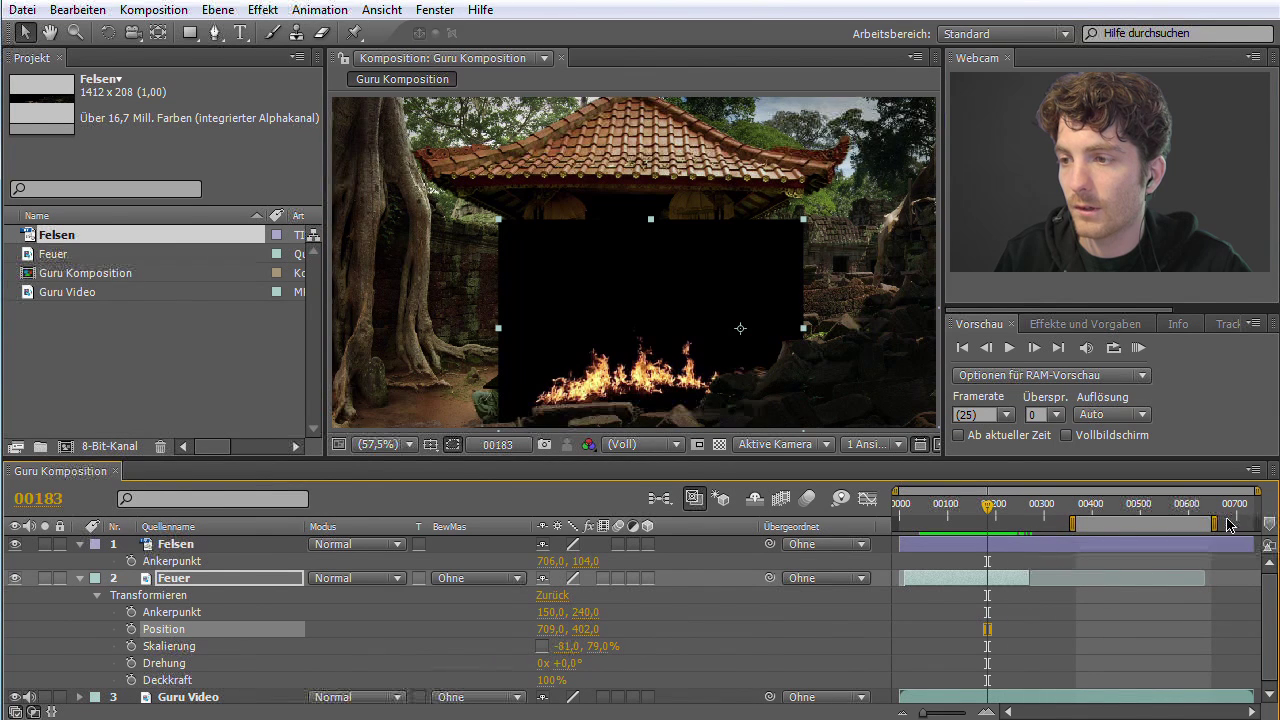
- Tighten the work area by moving both its handles further left
drag(1215, 525, 1167, 525)
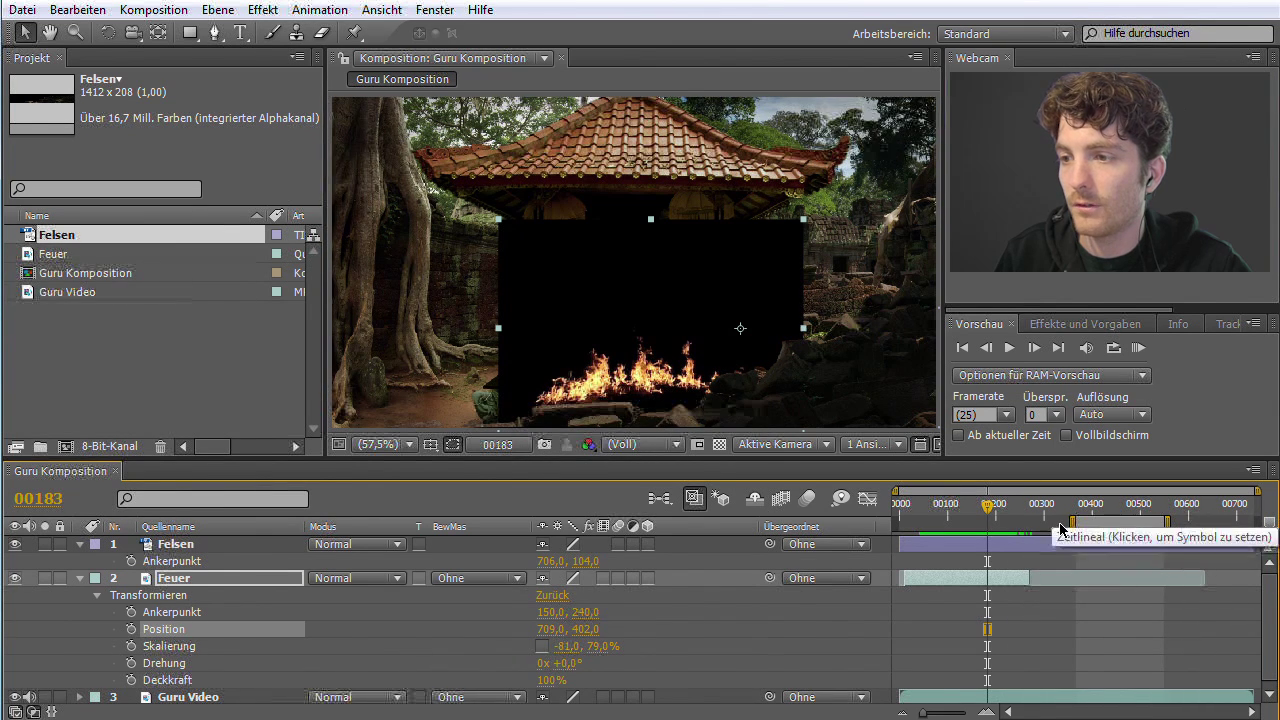
drag(1056, 525, 1000, 525)
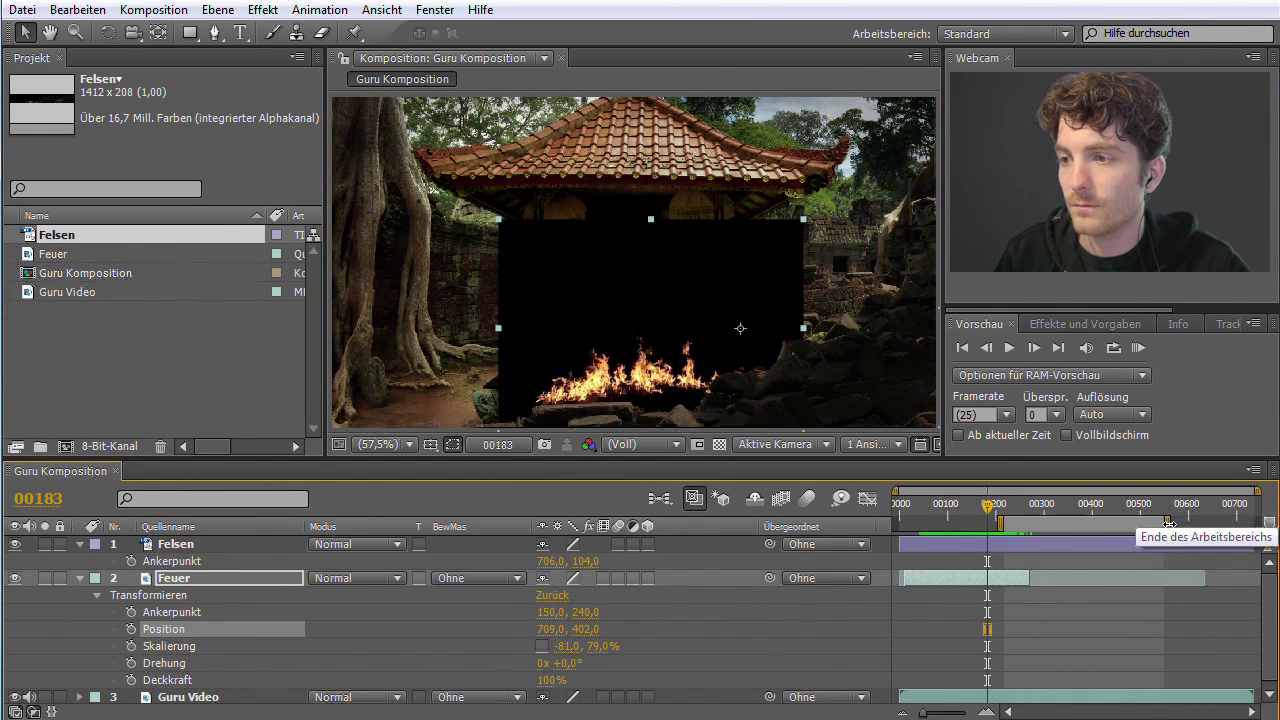
drag(1166, 525, 1061, 525)
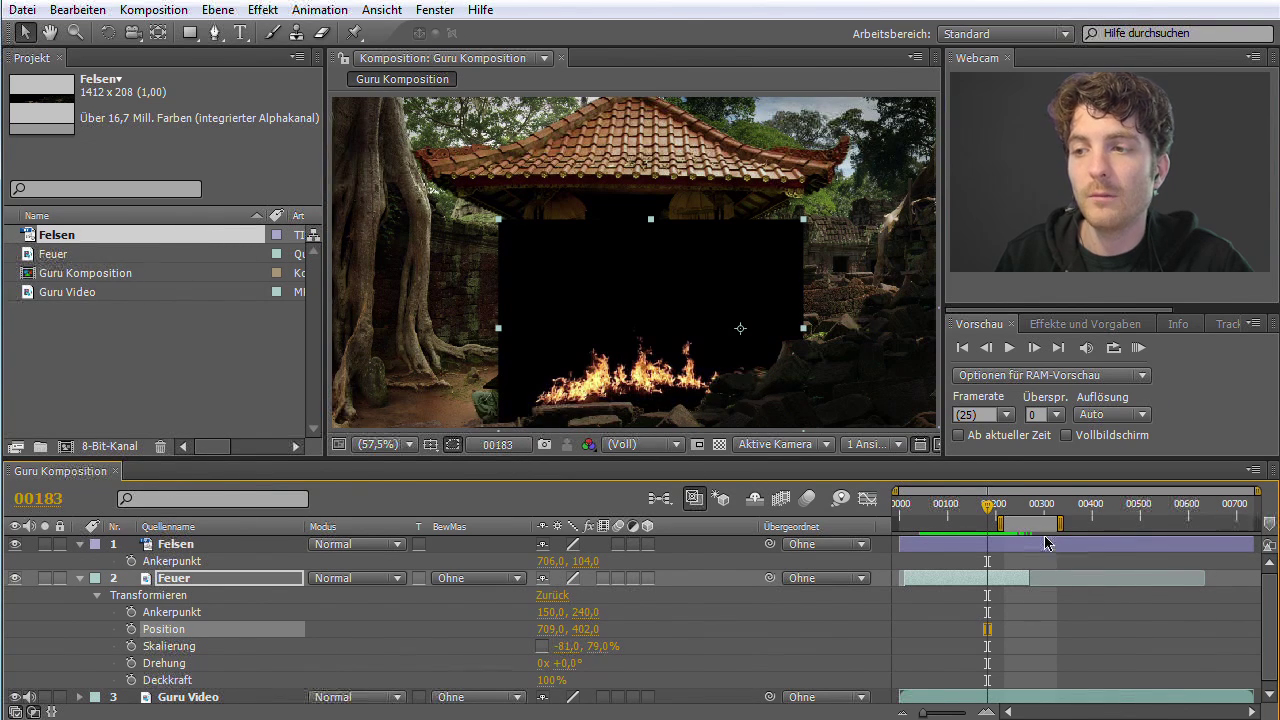
- RAM-preview the marked range, then shift the work area toward the timeline's start
click(1139, 349)
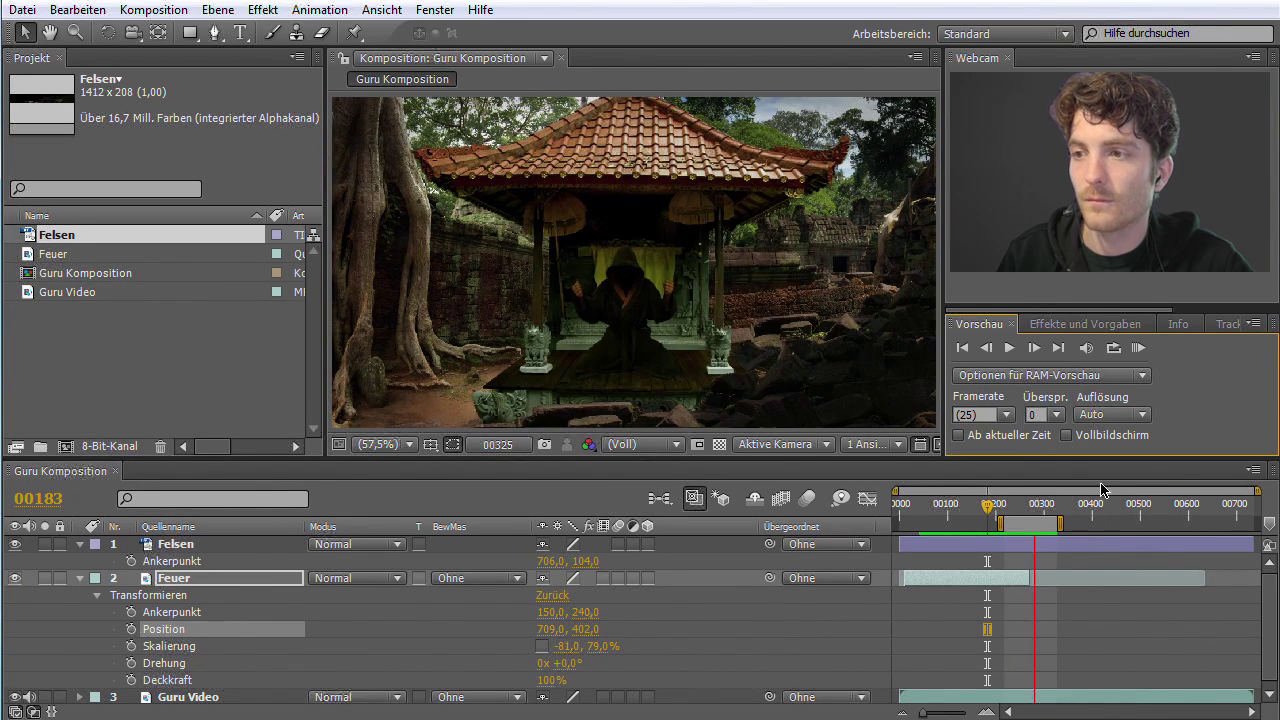
click(1140, 348)
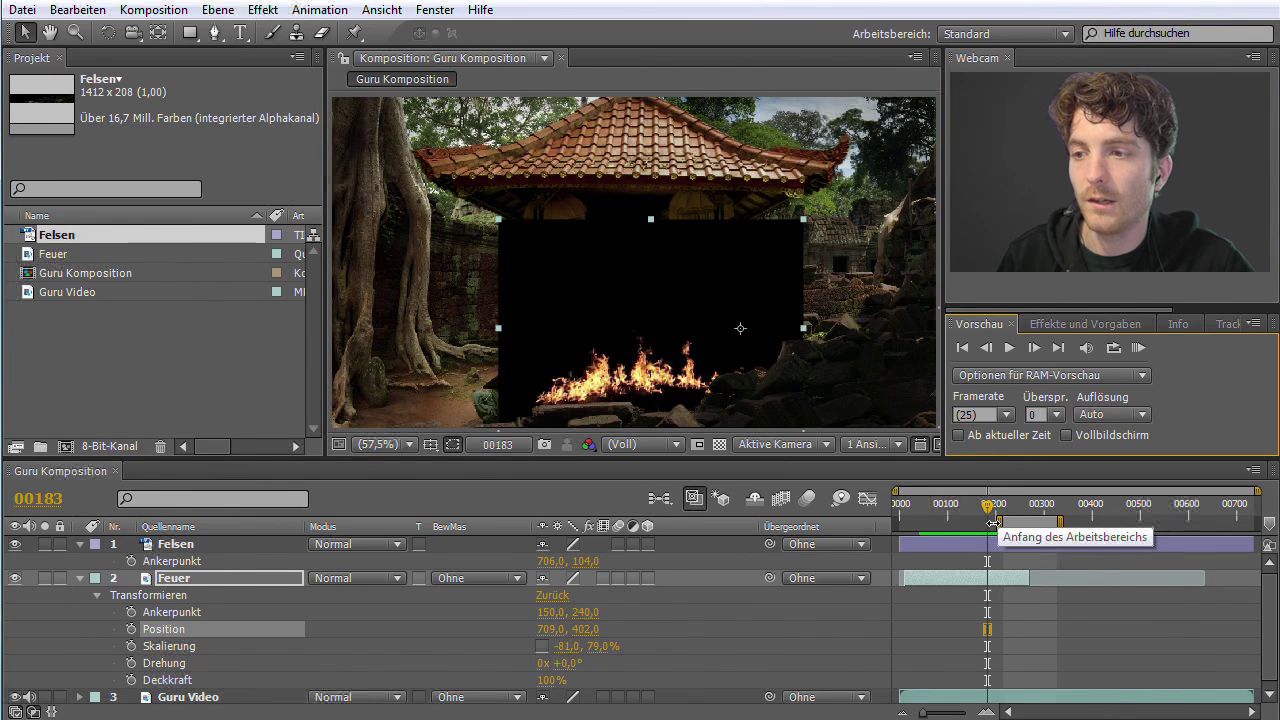
drag(998, 522, 940, 522)
drag(1056, 525, 976, 527)
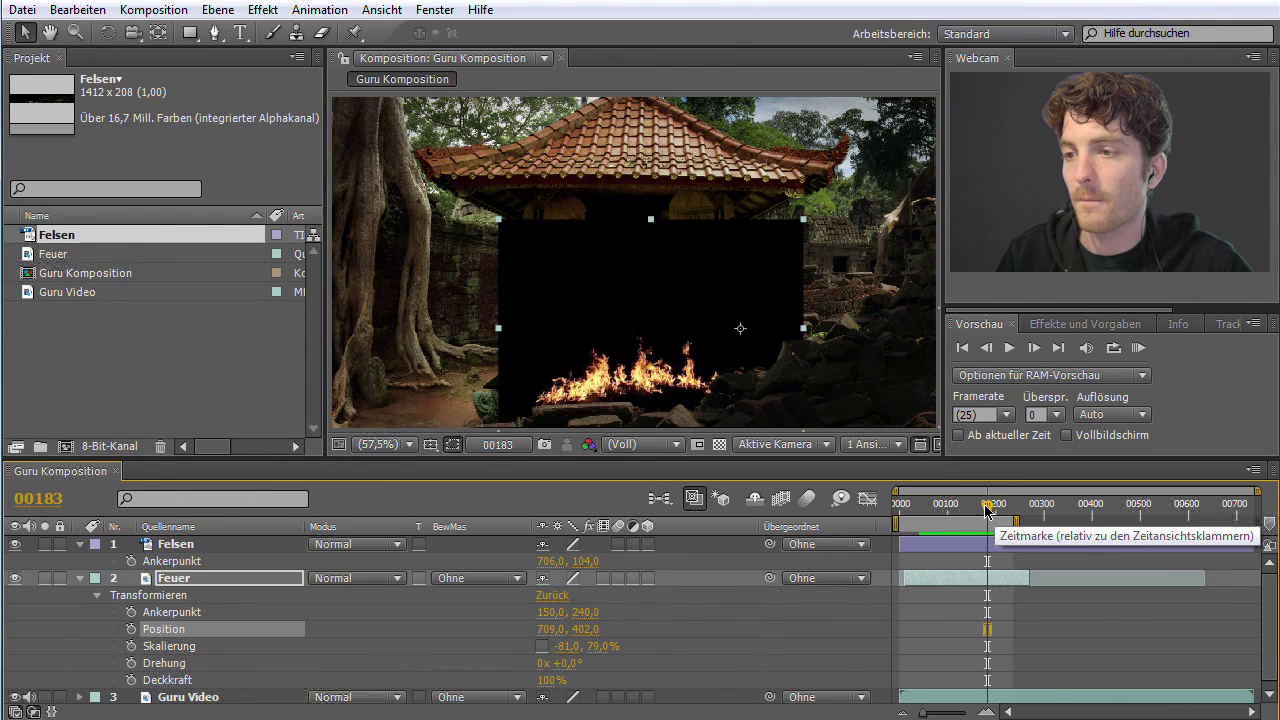
- Move the Guru Komposition playhead forward to frame 00216
mouse_move(991, 505)
mouse_down()
mouse_move(1032, 512)
mouse_move(1003, 508)
mouse_up()
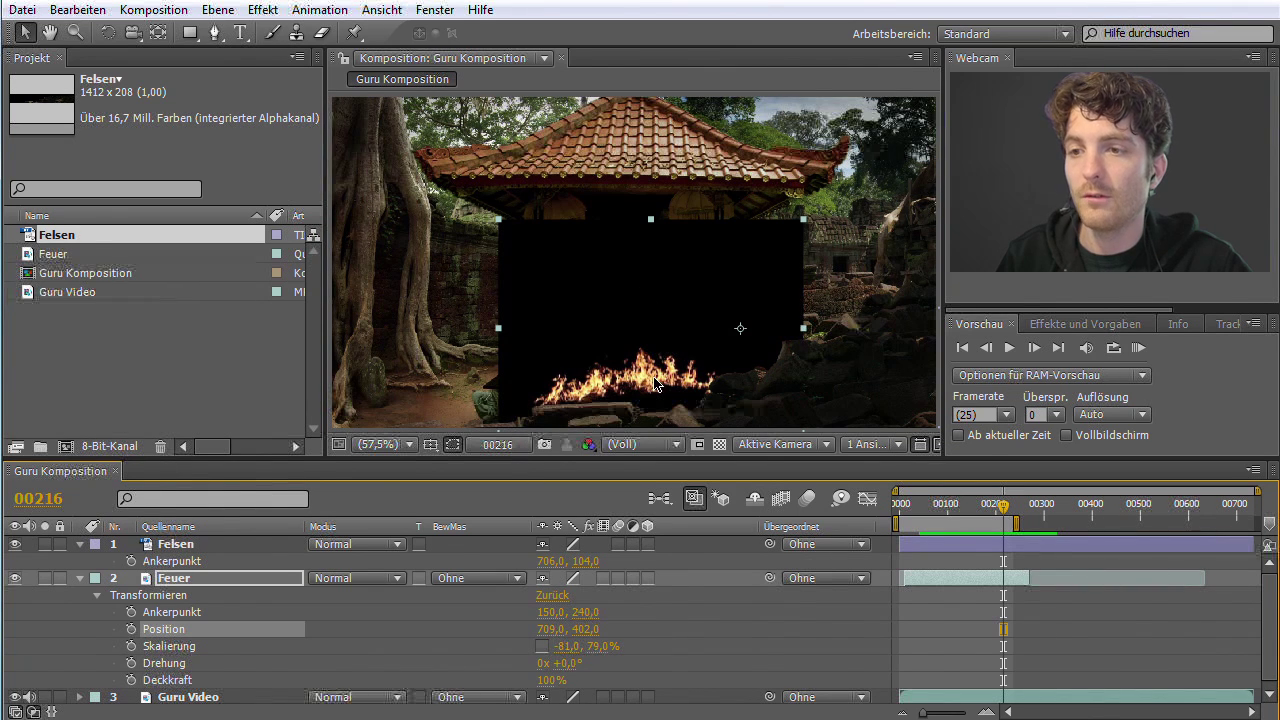
- Commit the Feuer layer's name and try the Weiches Licht blend mode on it
key(Return)
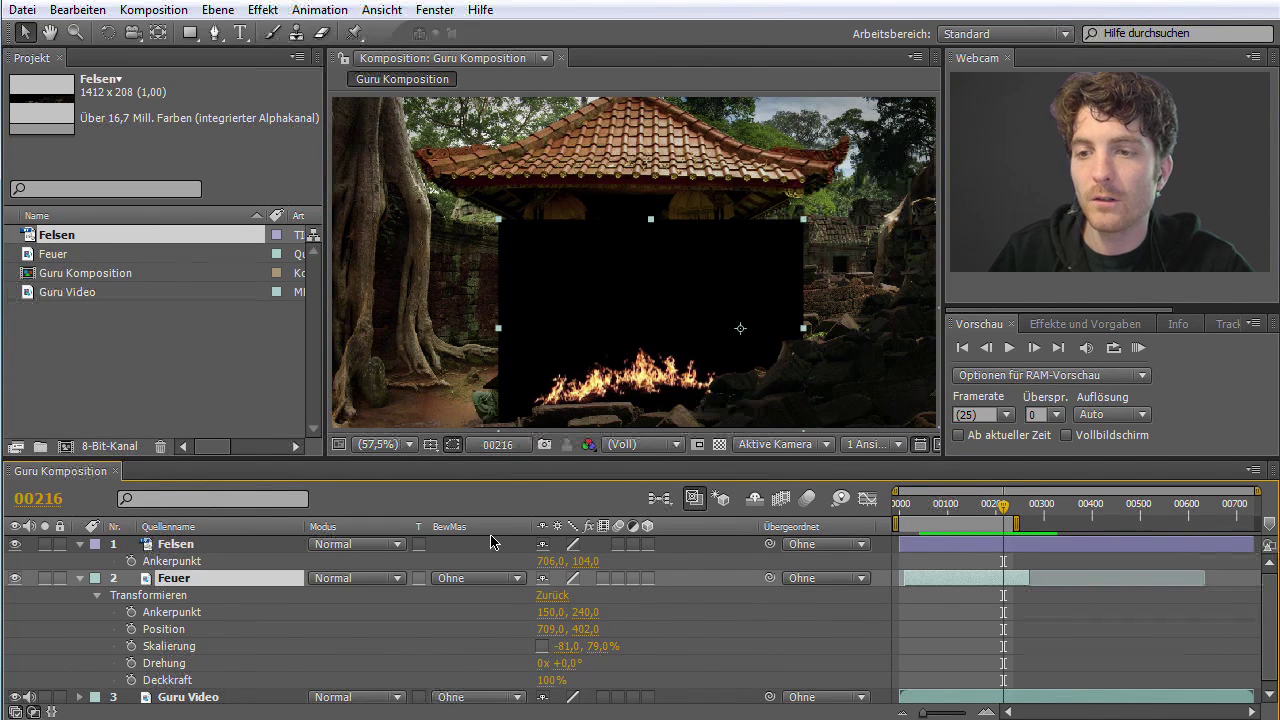
click(400, 580)
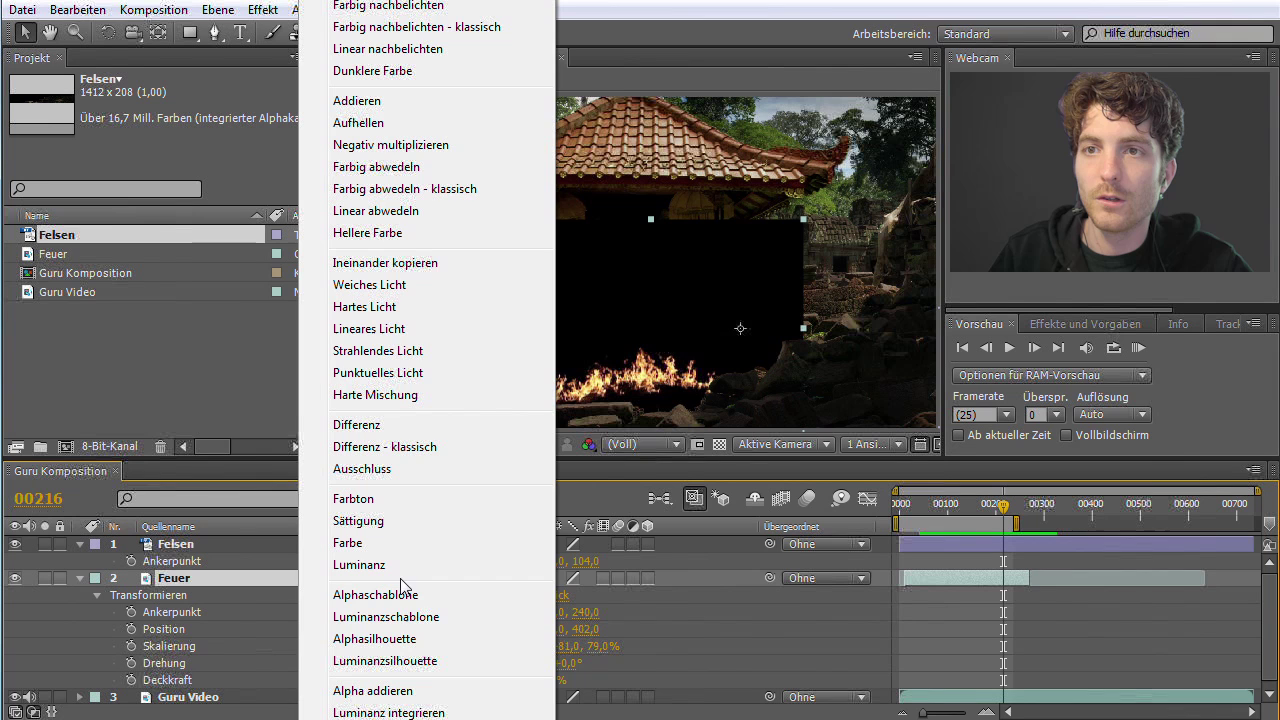
click(267, 575)
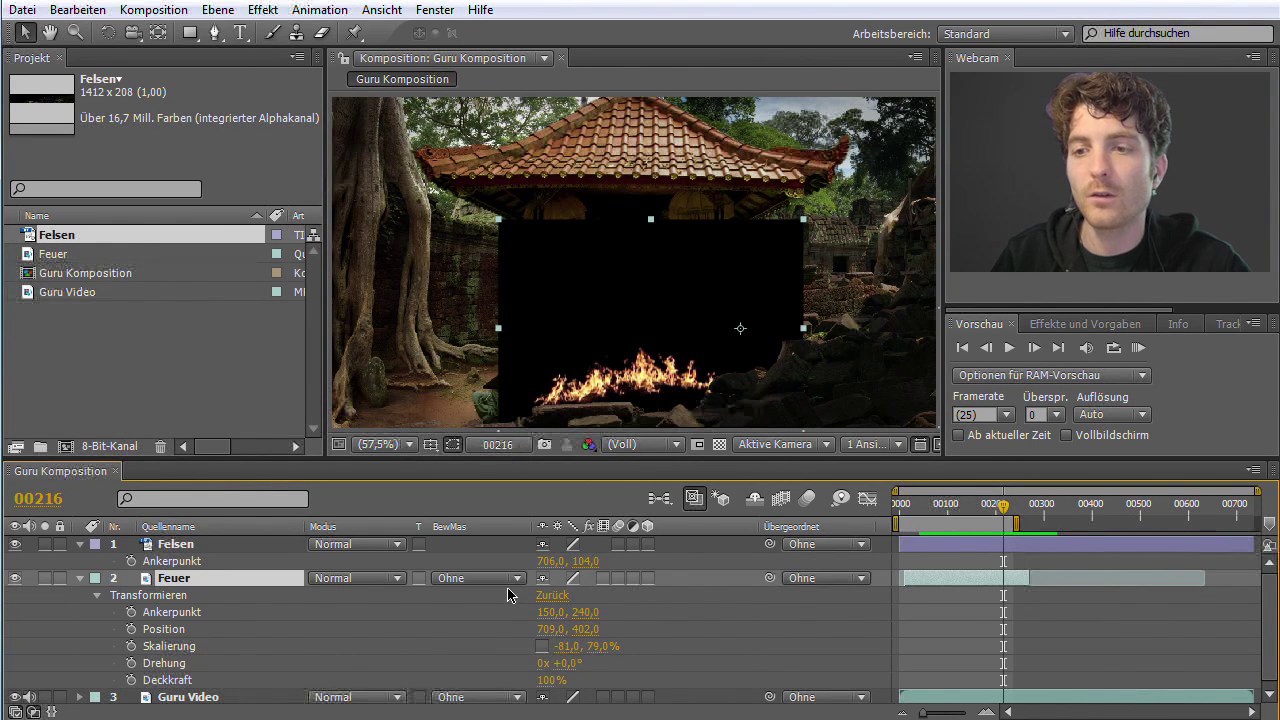
click(397, 580)
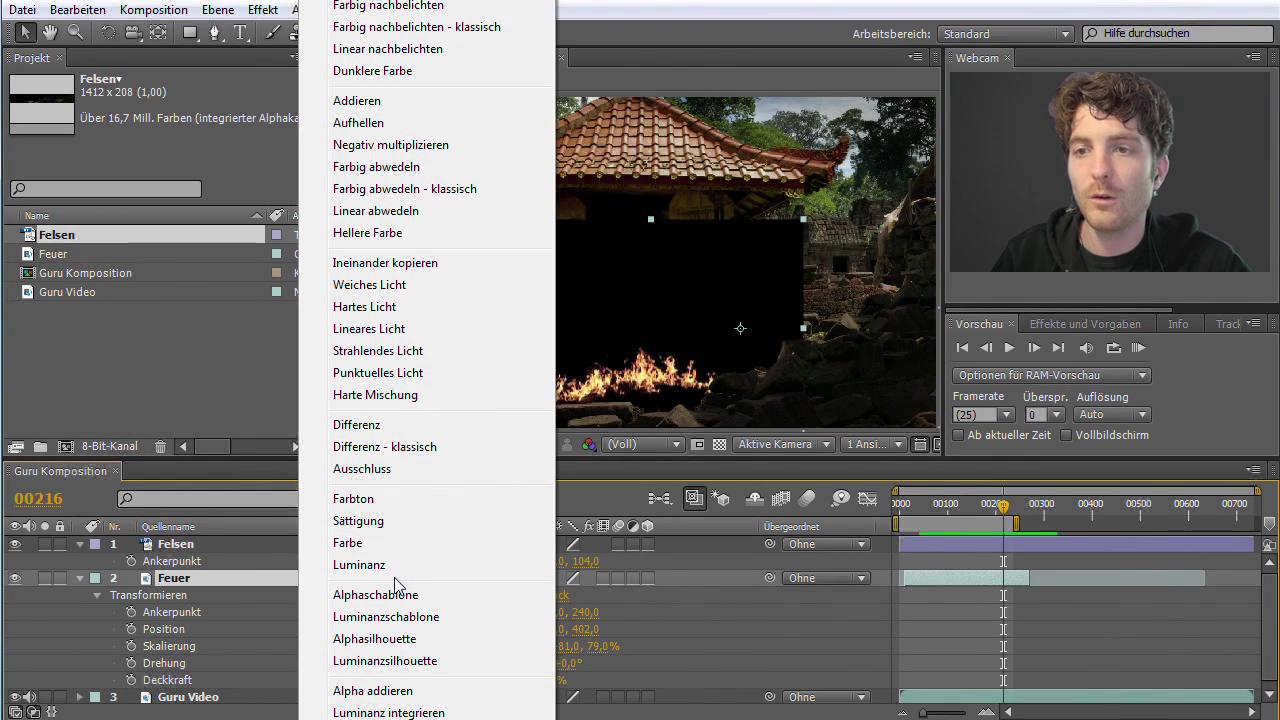
click(376, 285)
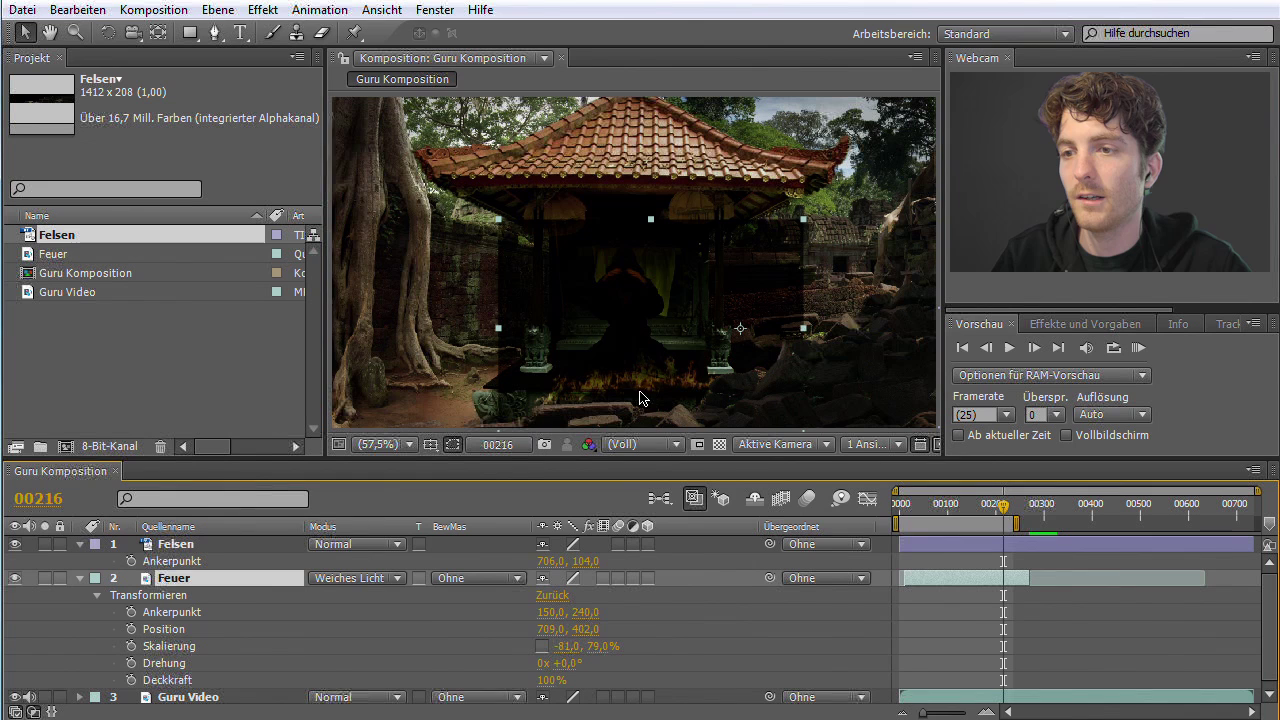
- Try Strahlendes Licht, settle on Hellere Farbe, and scrub back to around frame 33
click(397, 580)
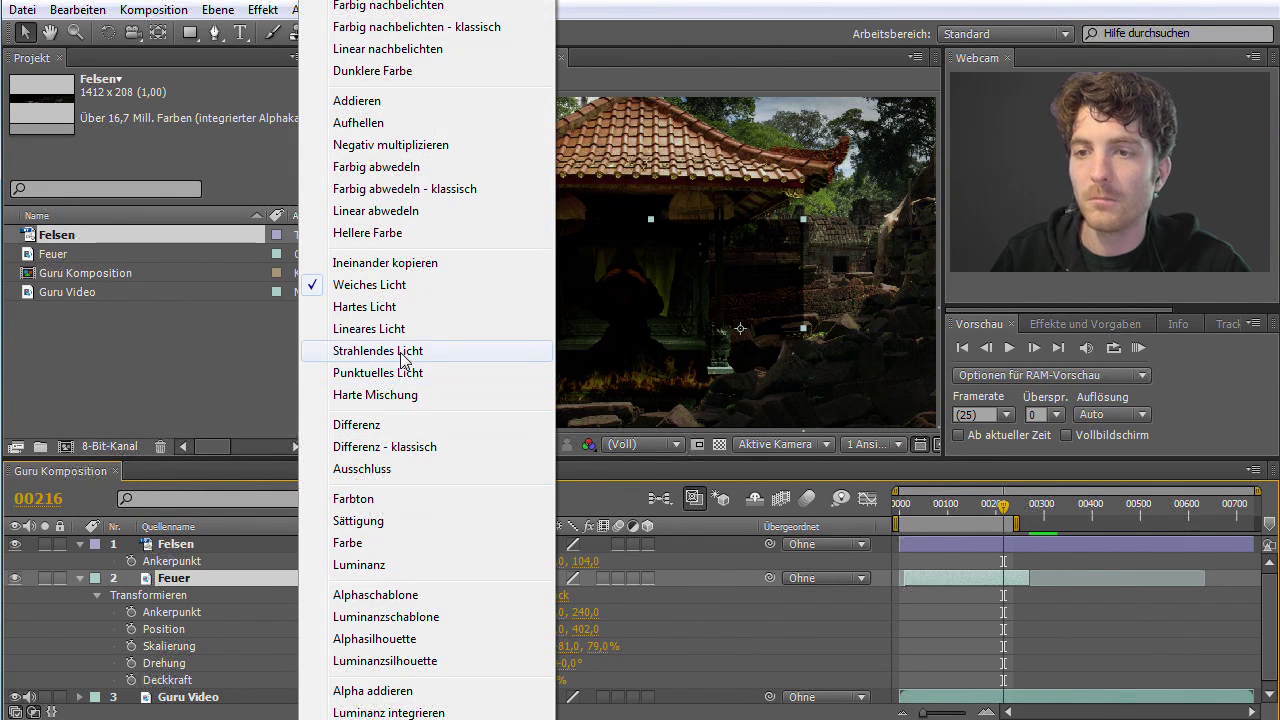
click(378, 351)
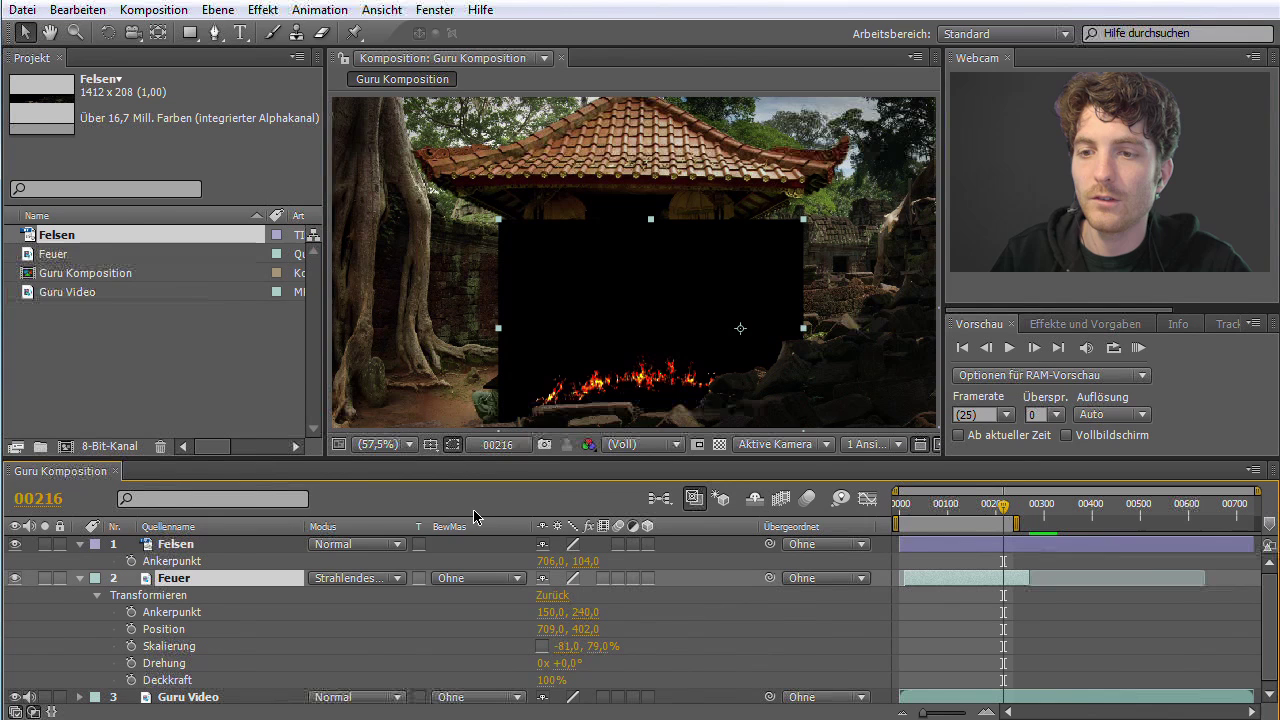
click(401, 579)
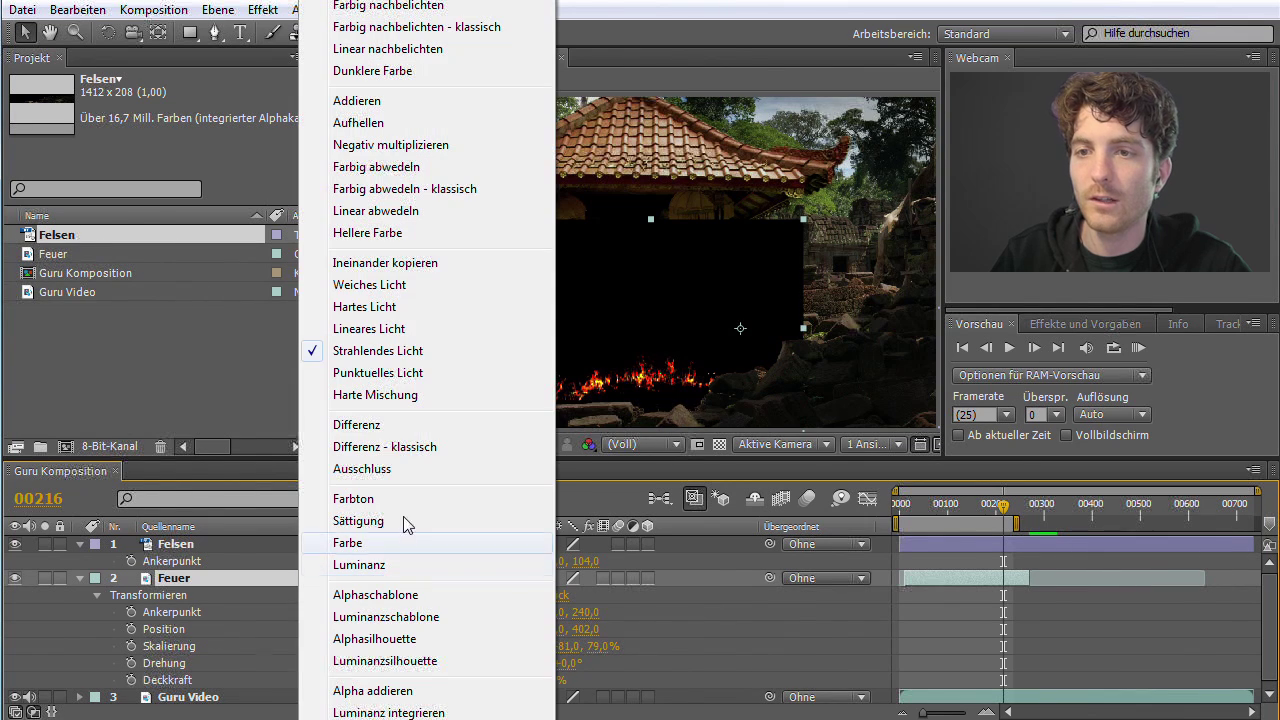
click(378, 233)
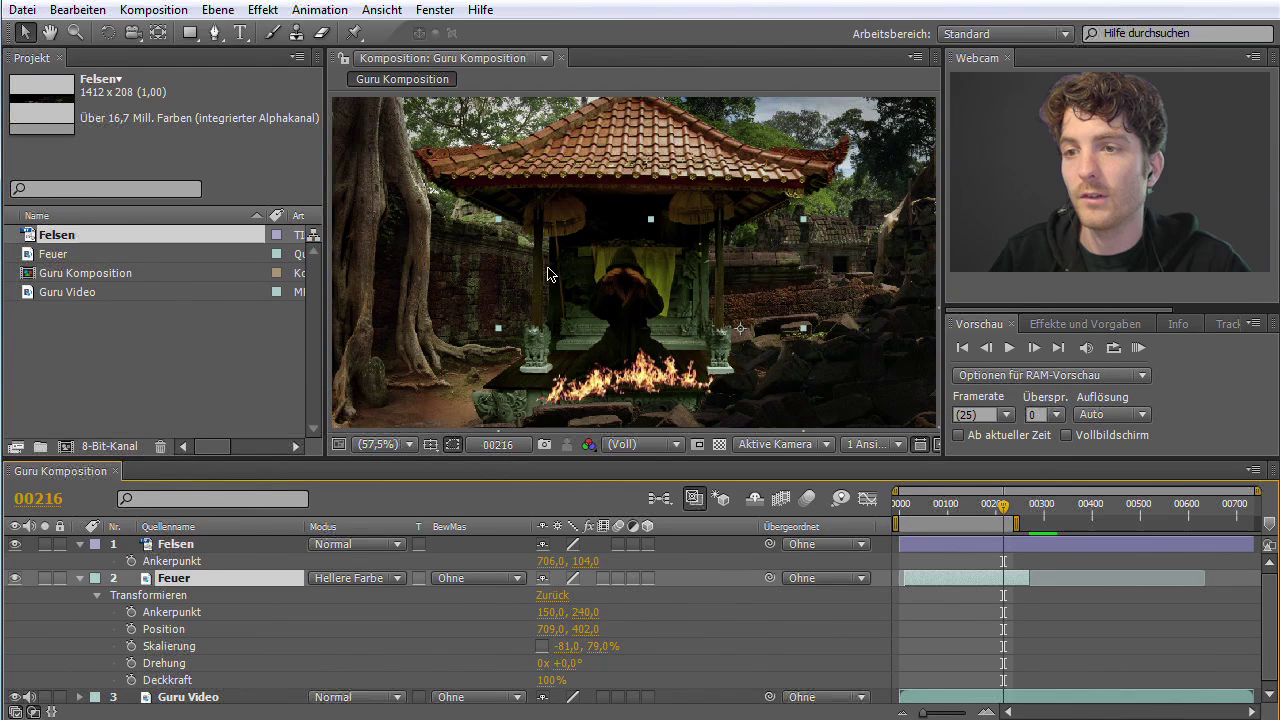
drag(1005, 512, 933, 512)
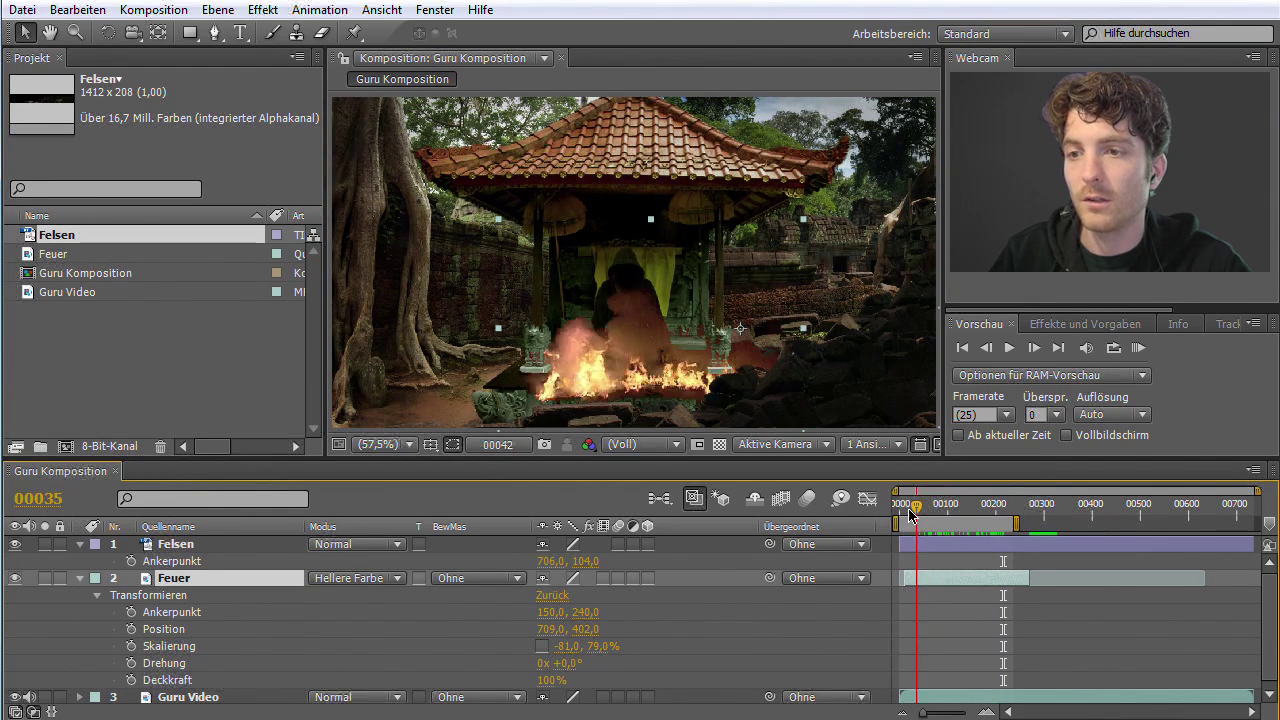
drag(933, 512, 921, 515)
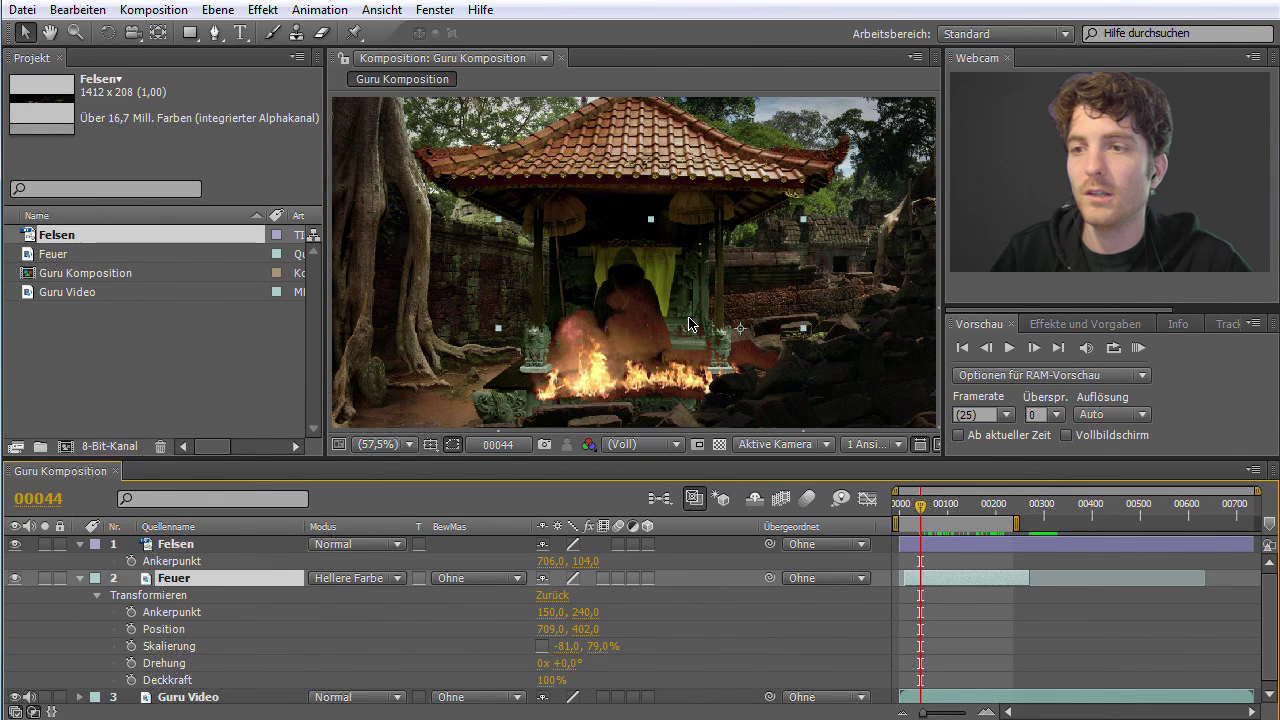
- Cycle Feuer's blend modes with Shift+minus through Hartes Licht and Strahlendes Licht to Differenz
click(400, 582)
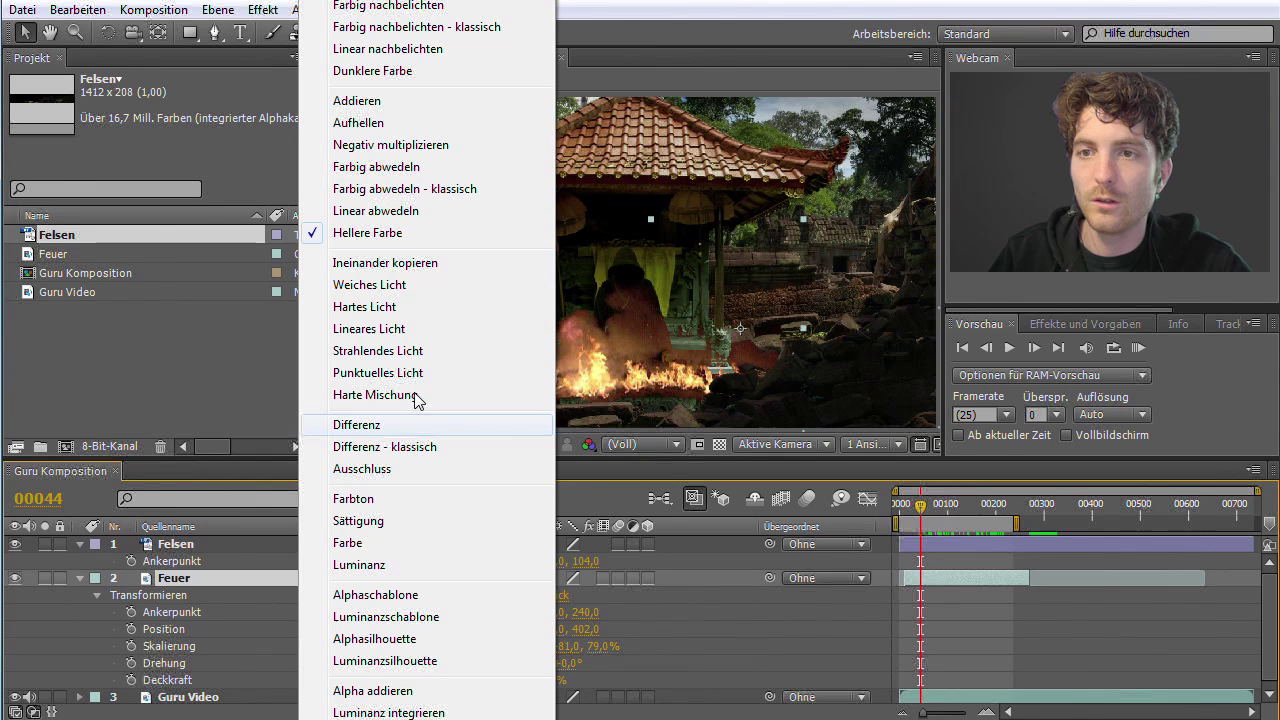
click(274, 375)
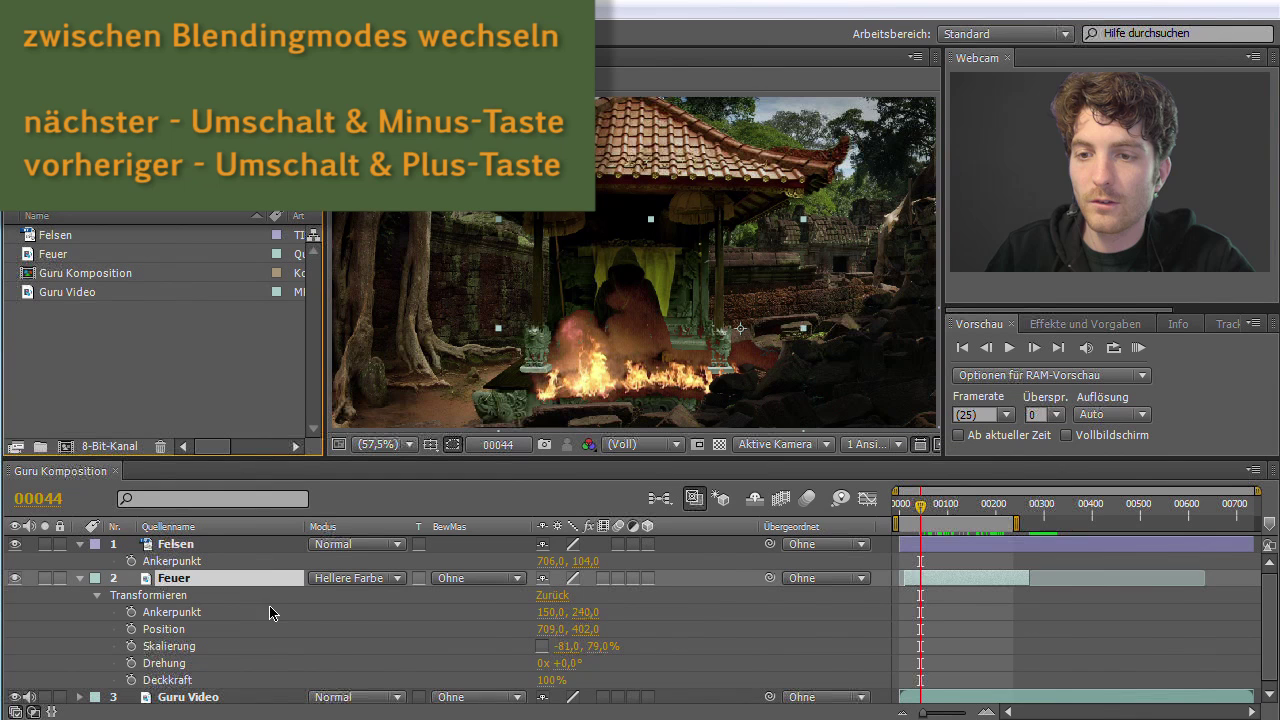
key(shift+minus)
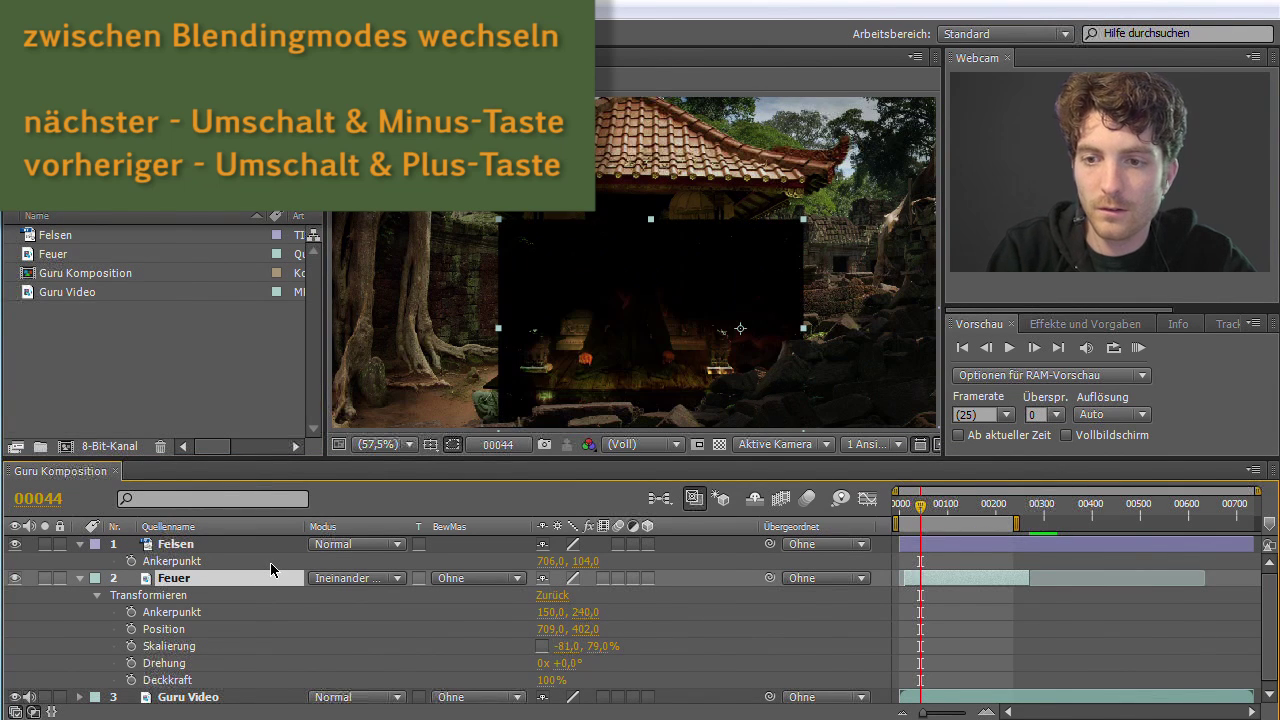
key(shift+minus)
key(shift+minus)
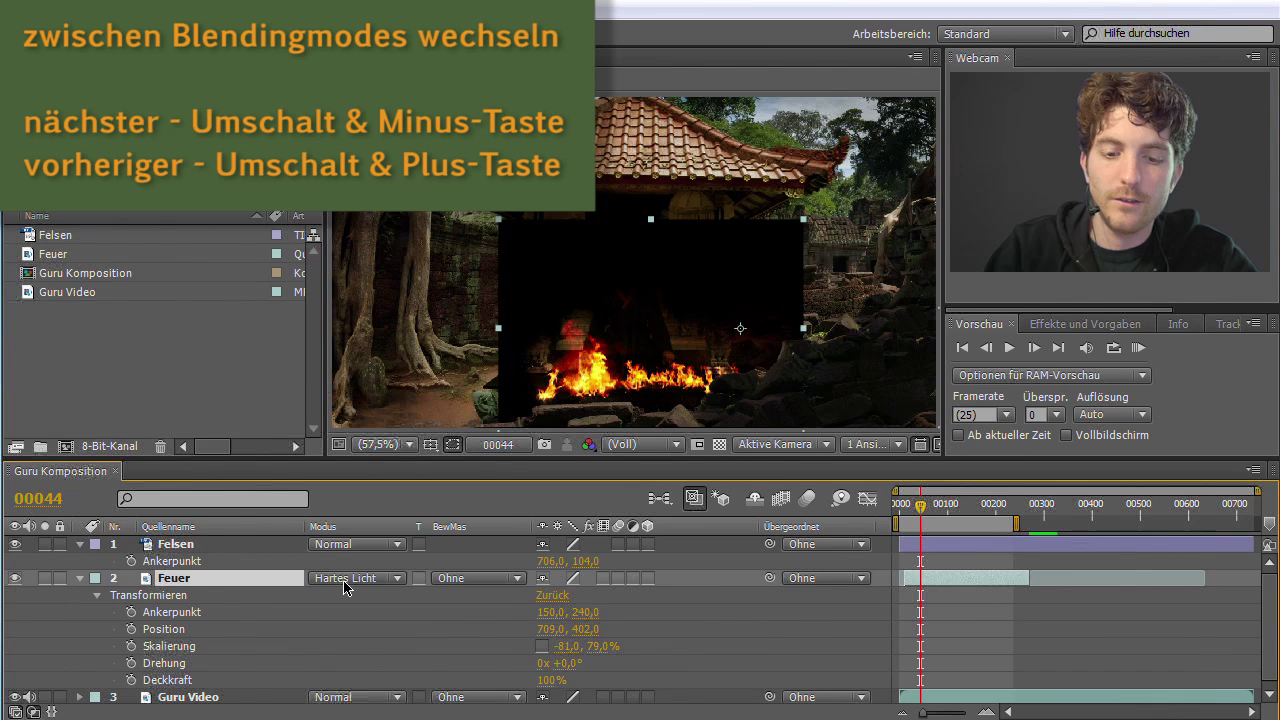
key(shift+minus)
key(shift+minus)
key(shift+minus)
key(shift+minus)
key(shift+minus)
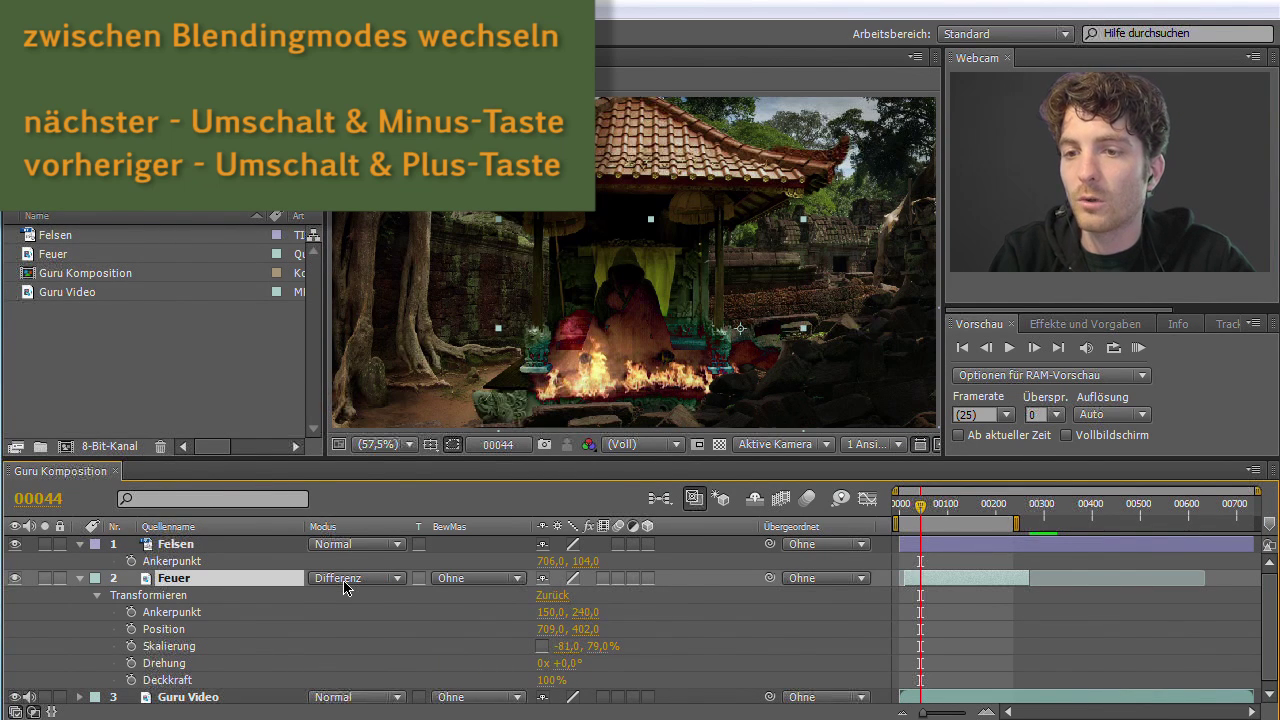
key(shift+minus)
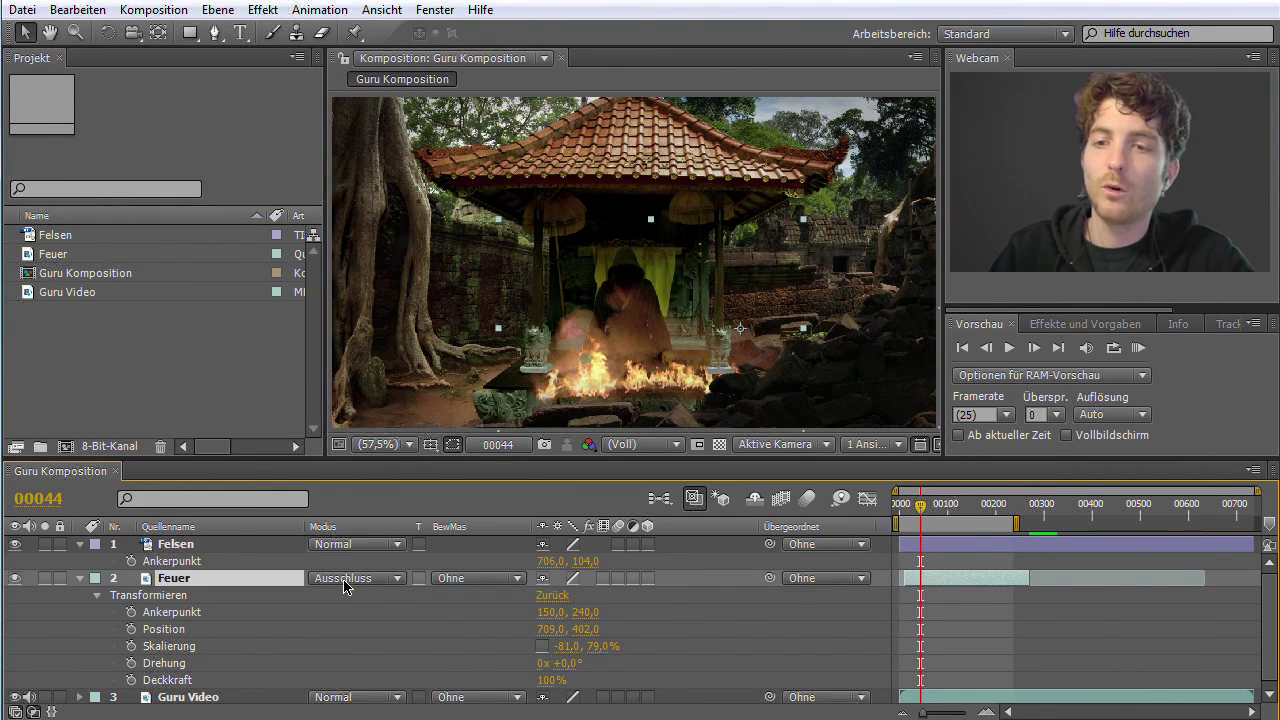
- Set Feuer's blend mode to Addieren and scrub nearby frames to preview the glow
click(400, 586)
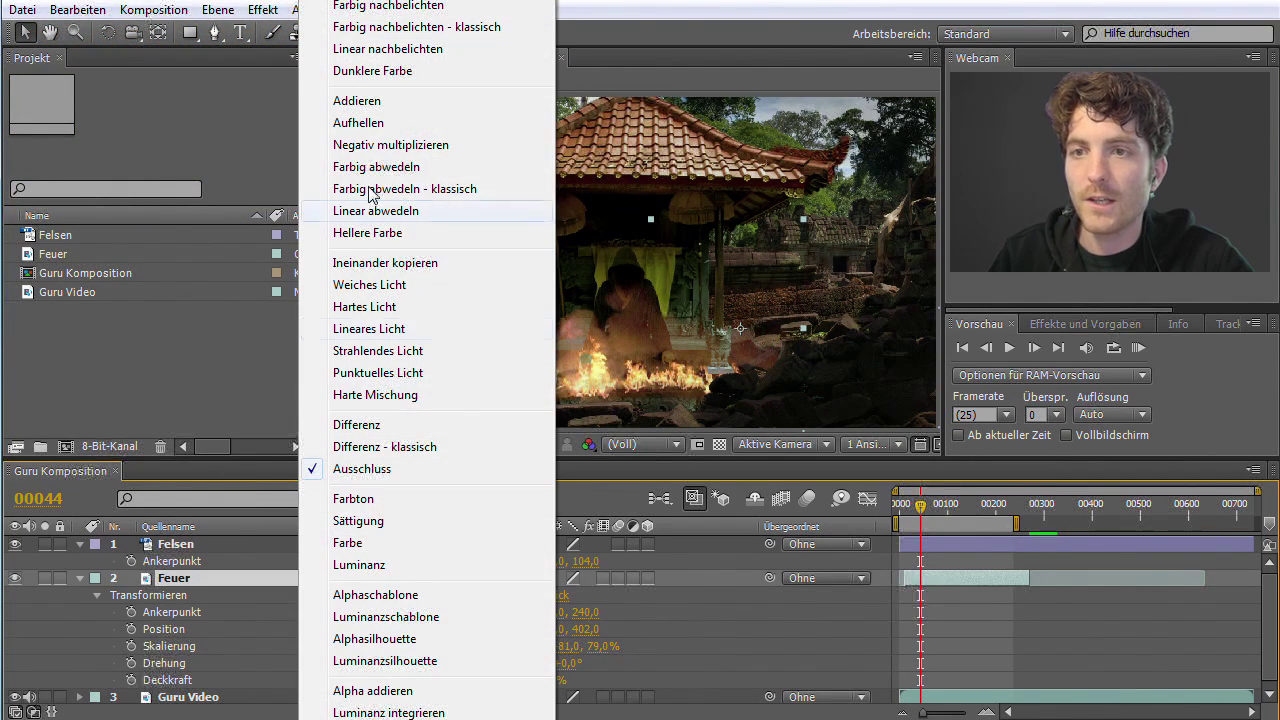
click(360, 101)
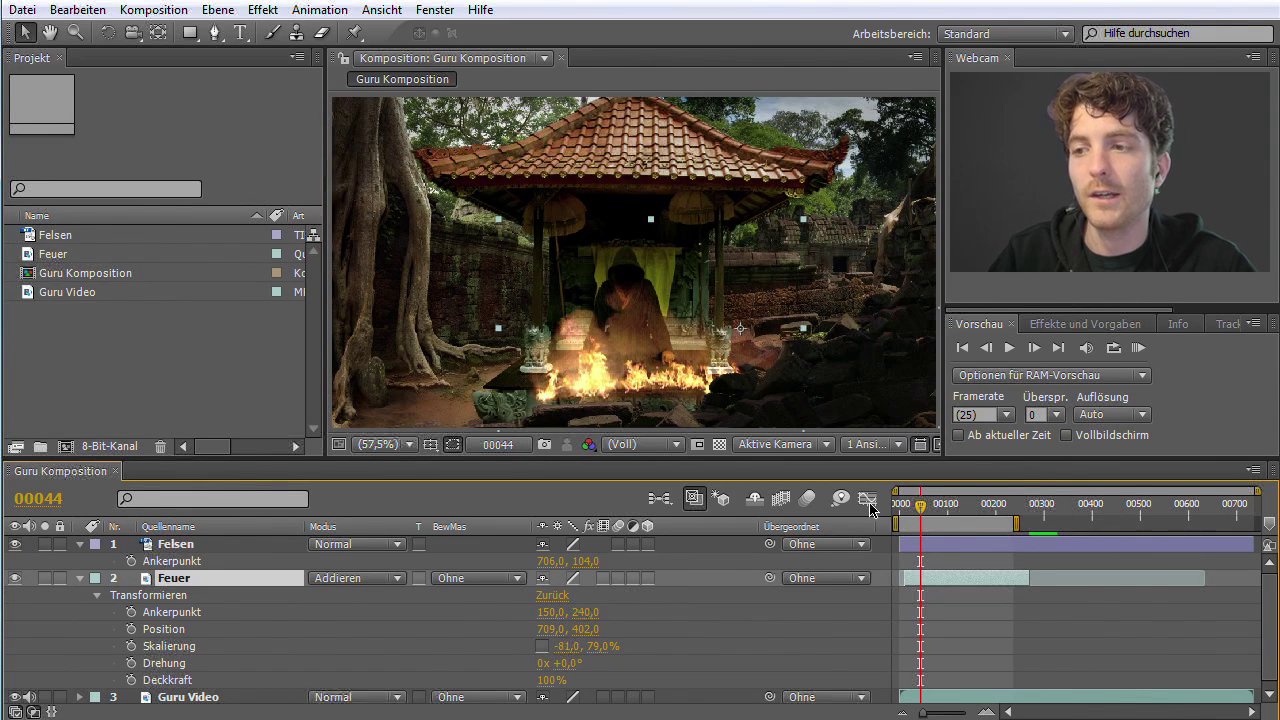
drag(922, 511, 938, 513)
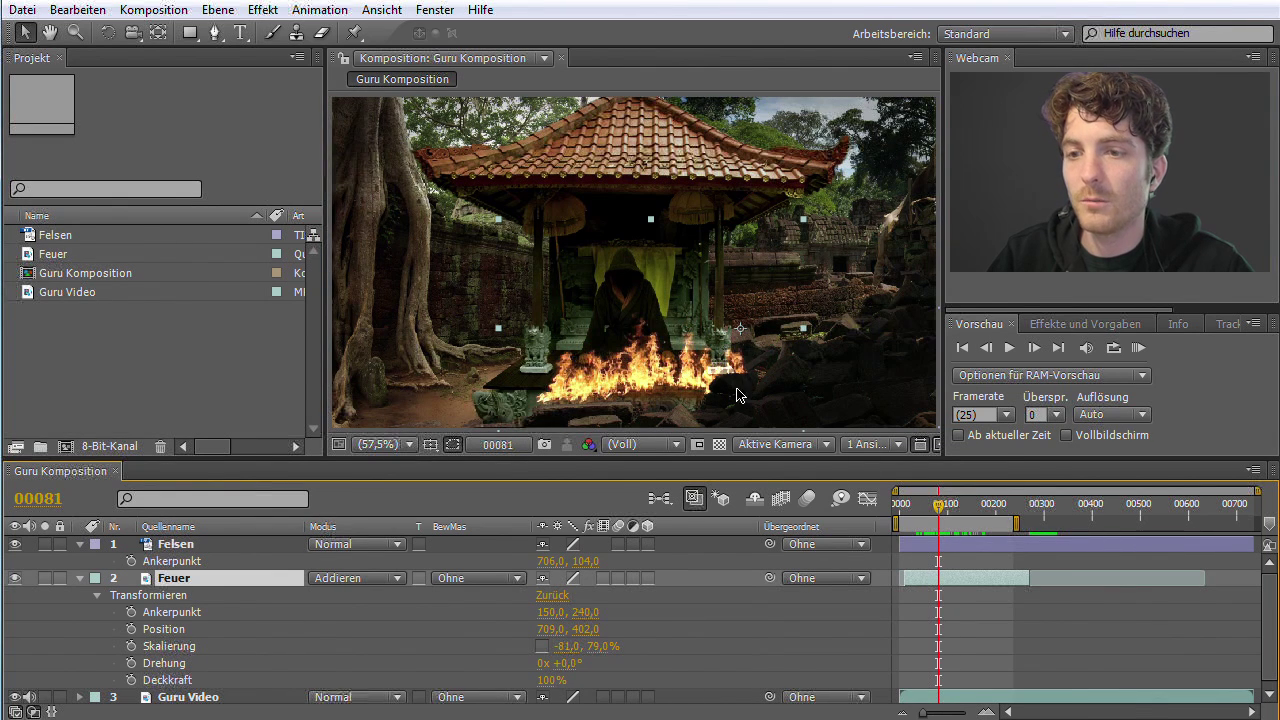
- Move the Felsen layer's Position to about 823,0, 474,0
click(80, 580)
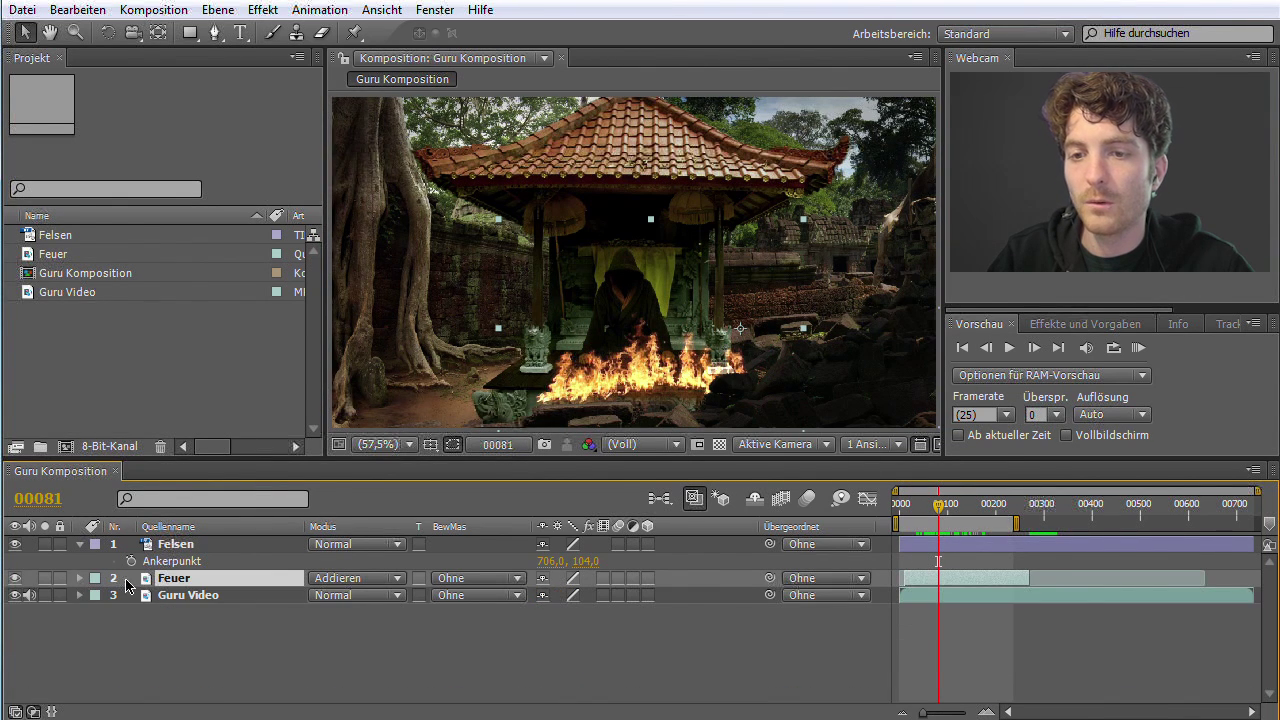
click(180, 546)
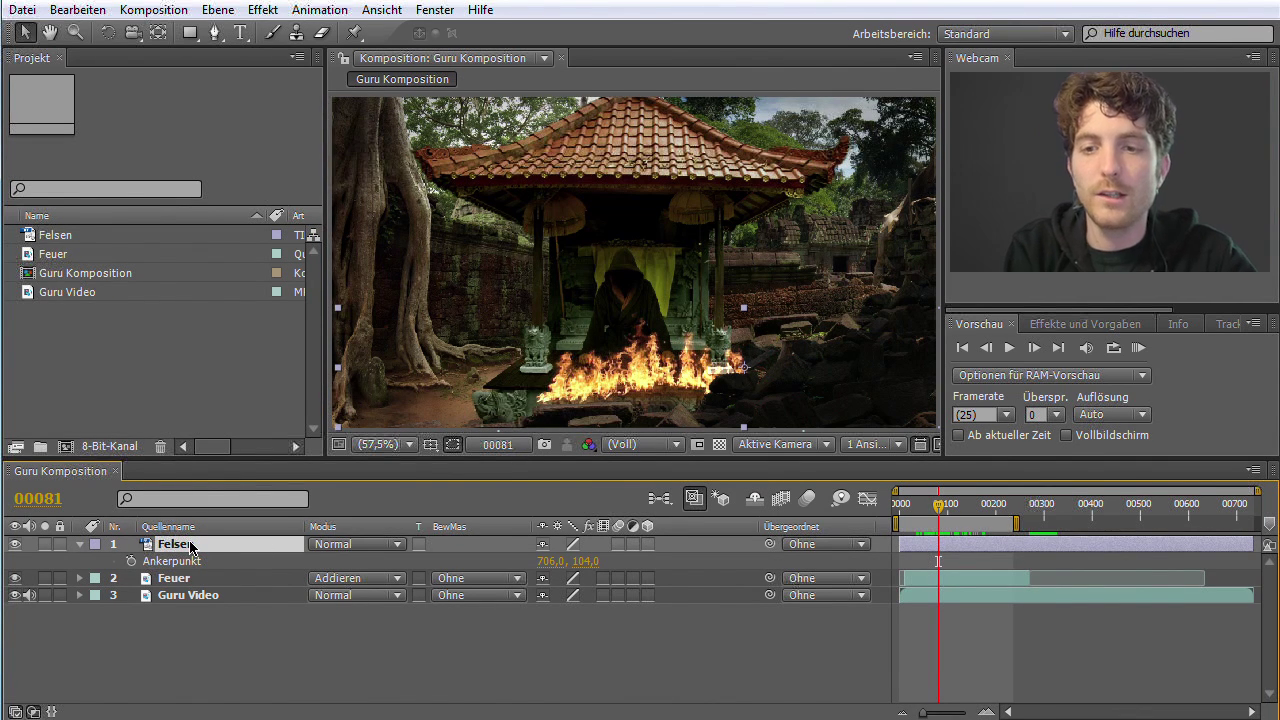
key(p)
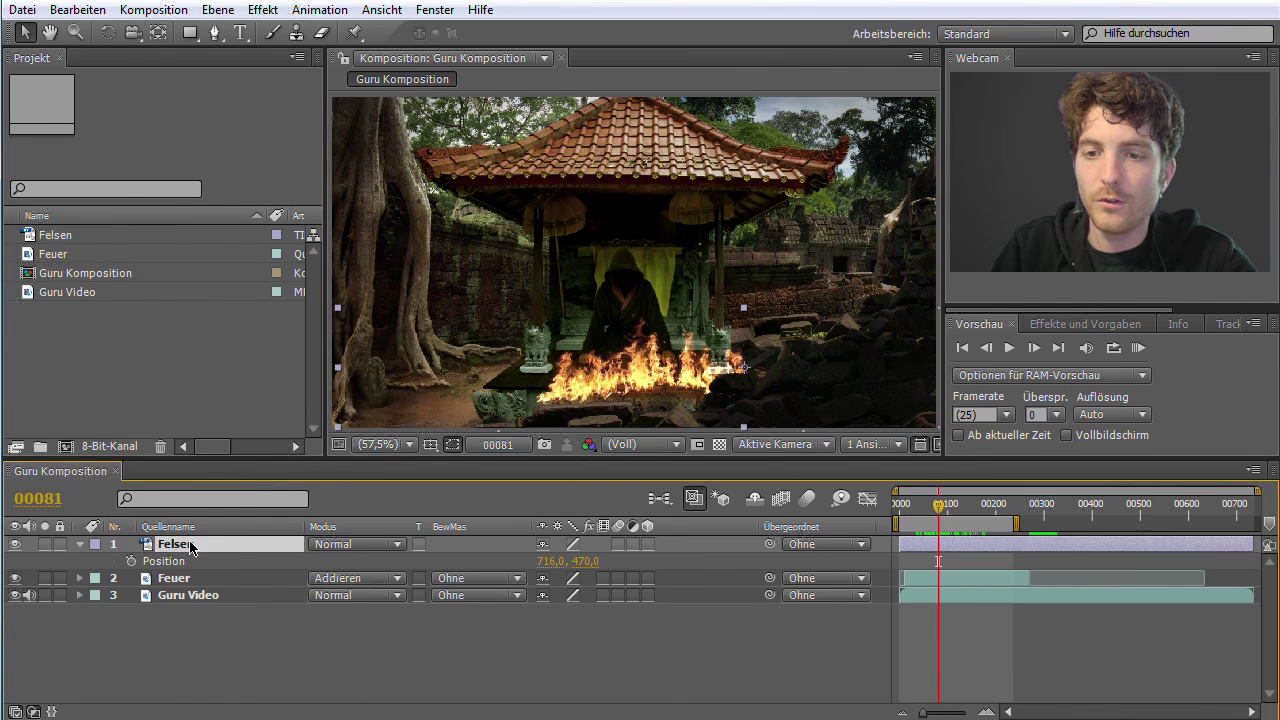
drag(562, 566, 663, 574)
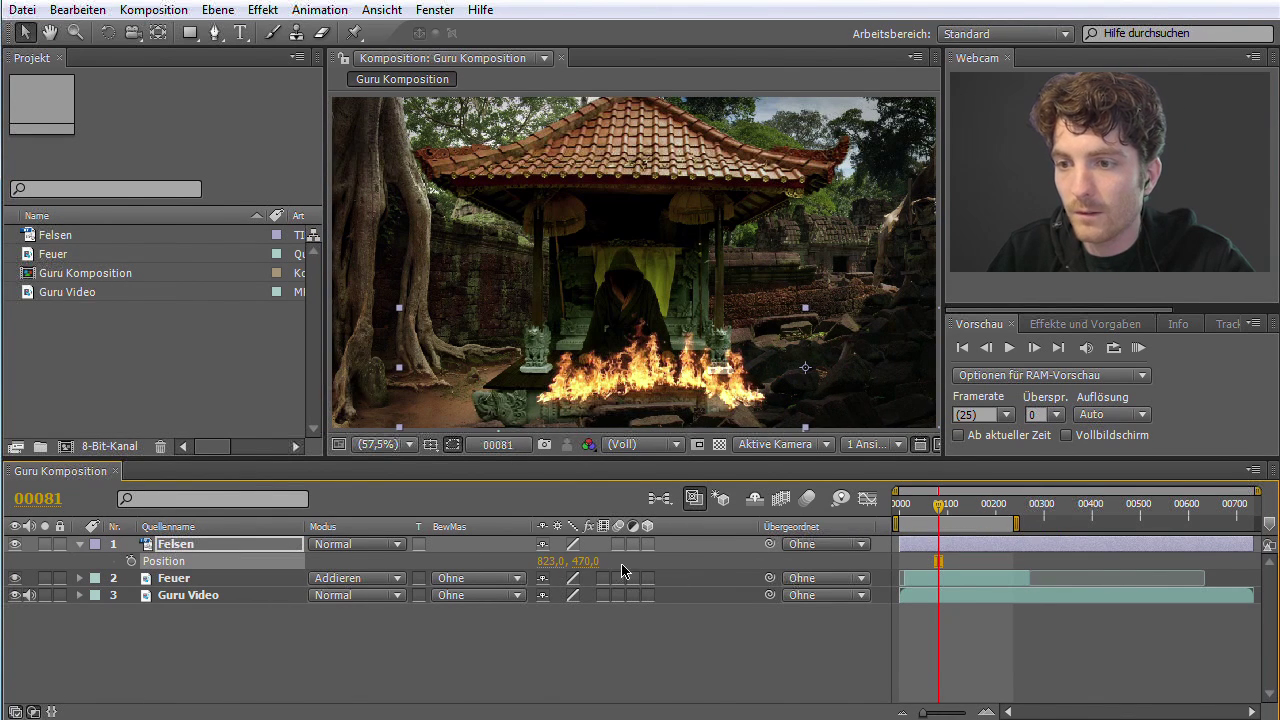
mouse_move(586, 563)
mouse_down()
mouse_move(601, 571)
mouse_move(594, 551)
mouse_up()
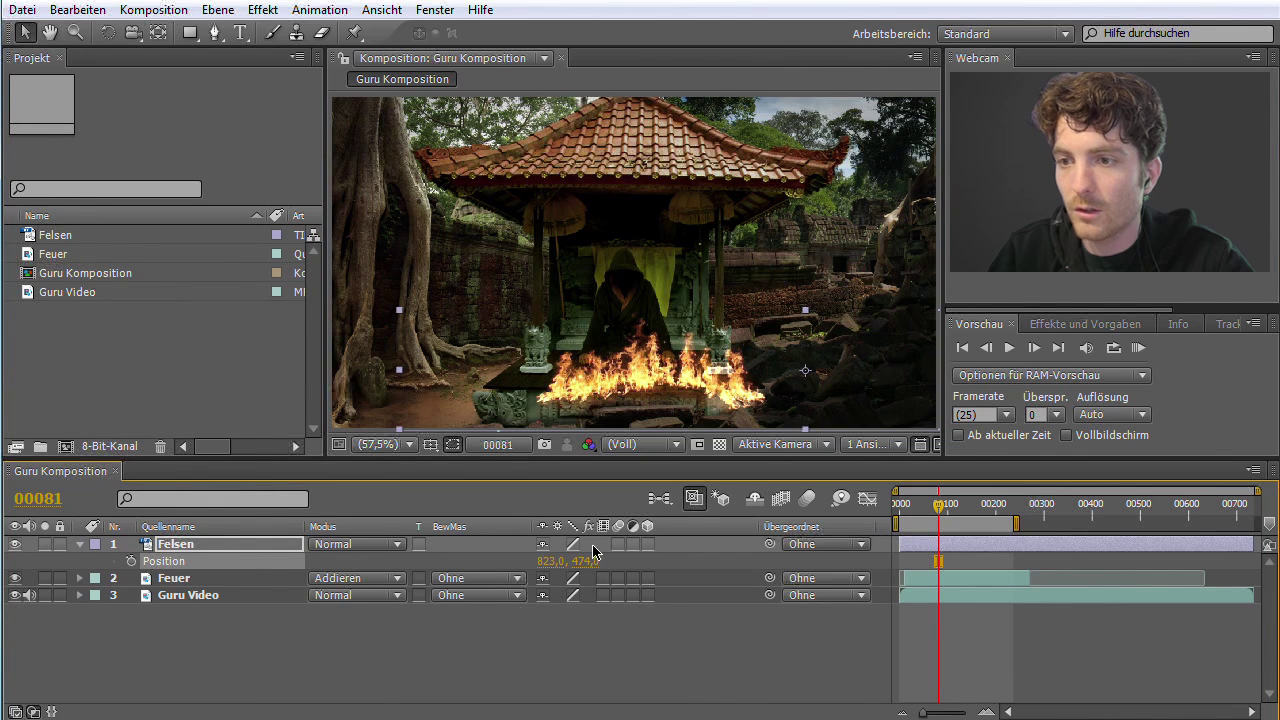
- Move Feuer to 695,0, 446,0 and drag it above Felsen in the layer stack
click(172, 580)
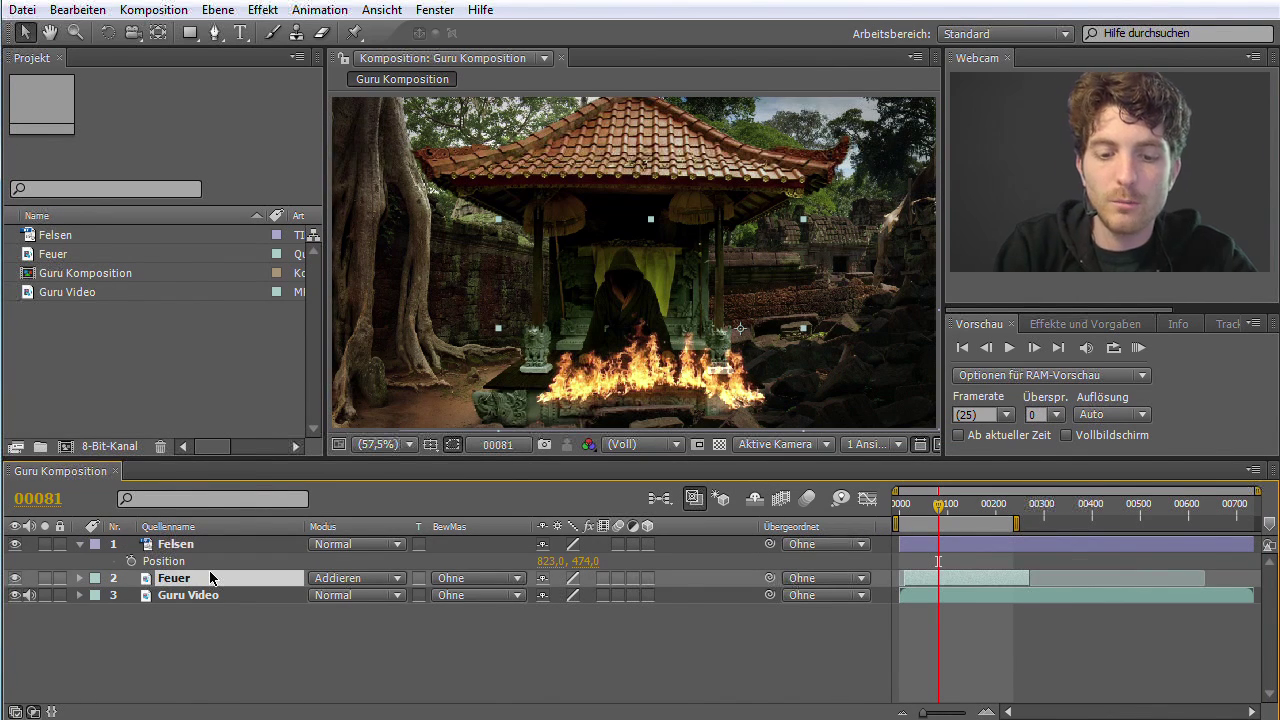
key(p)
click(553, 603)
mouse_move(553, 605)
mouse_down()
mouse_move(535, 612)
mouse_move(619, 603)
mouse_up()
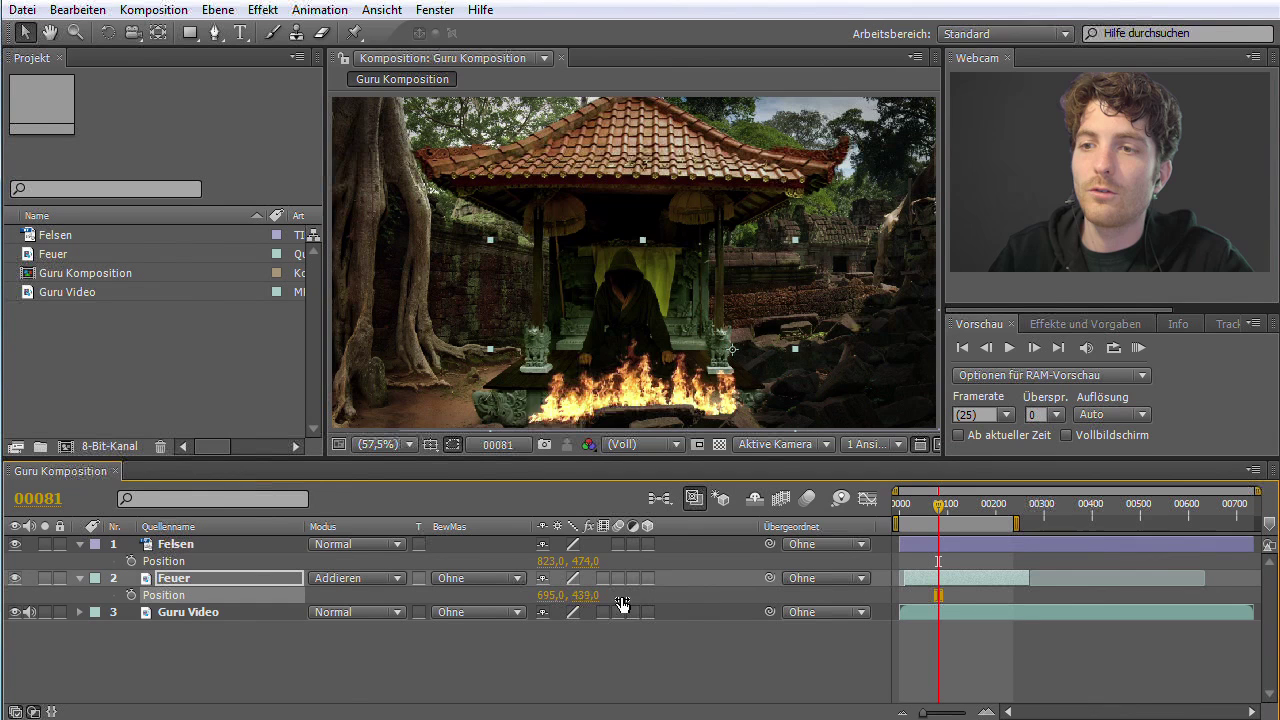
drag(621, 604, 626, 606)
drag(179, 580, 183, 545)
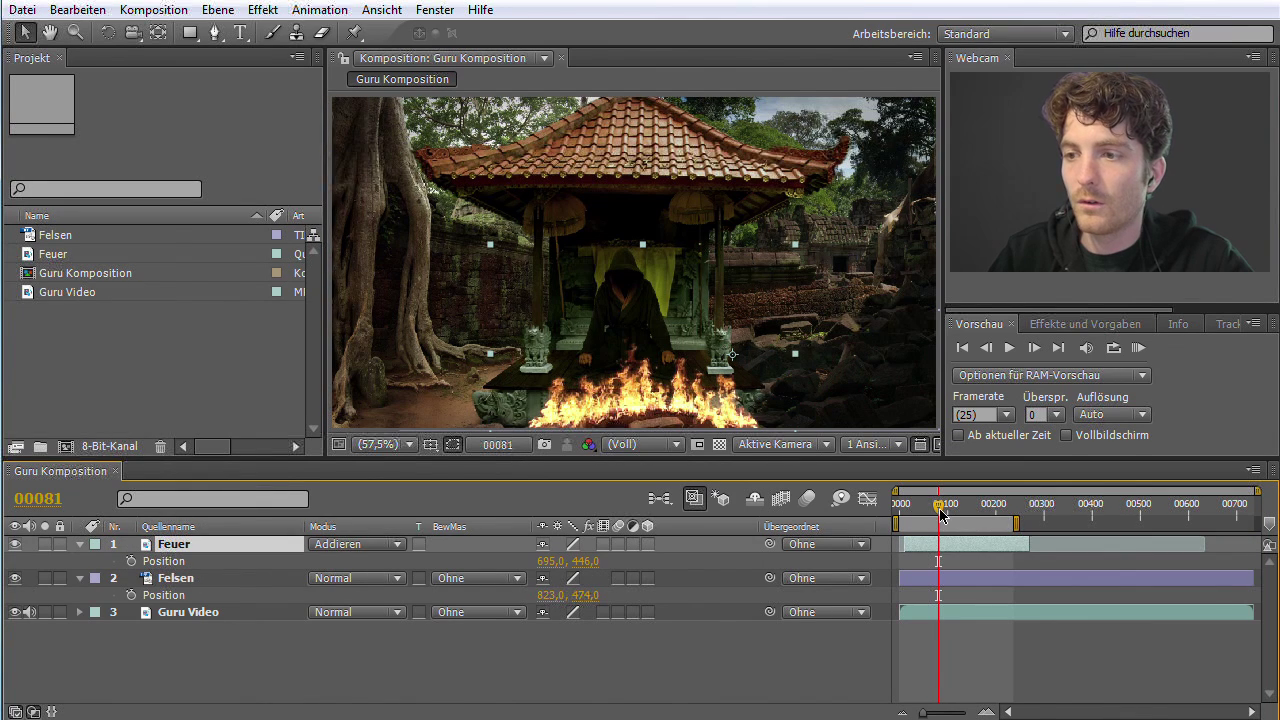
- Scrub and play back Guru Komposition to preview its later frames
mouse_move(943, 510)
mouse_down()
mouse_move(970, 508)
mouse_move(927, 512)
mouse_up()
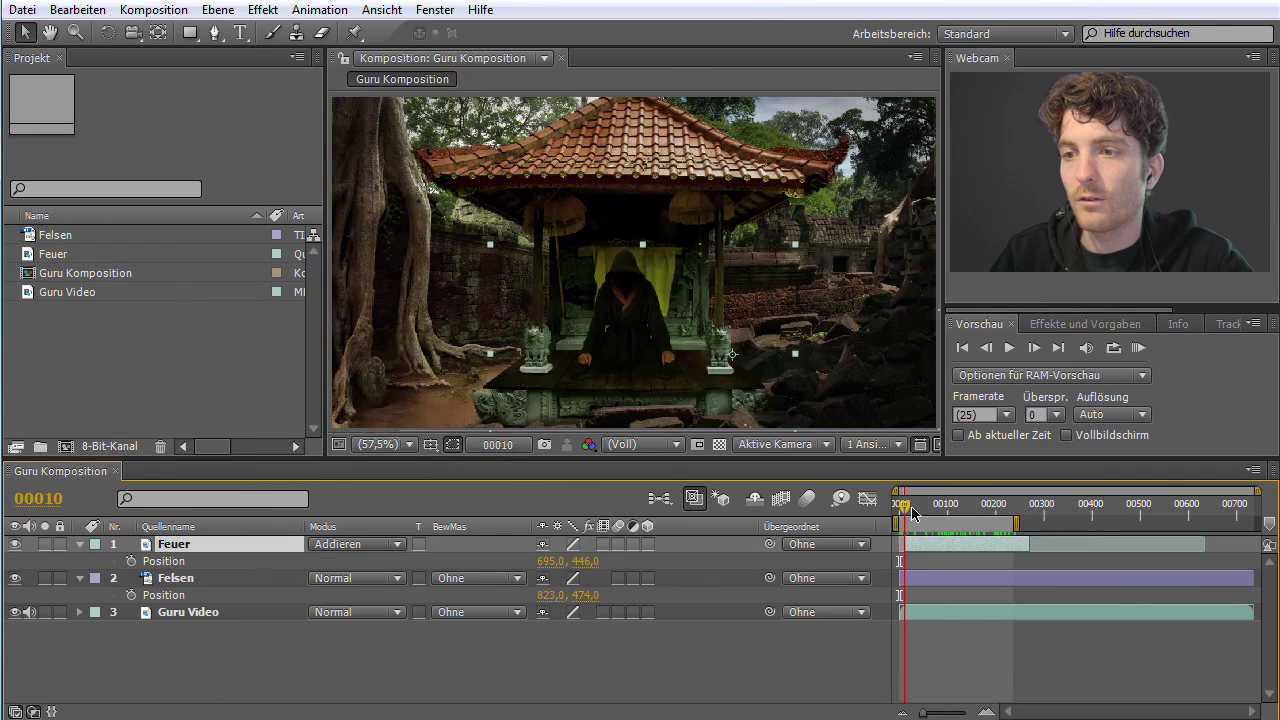
key(space)
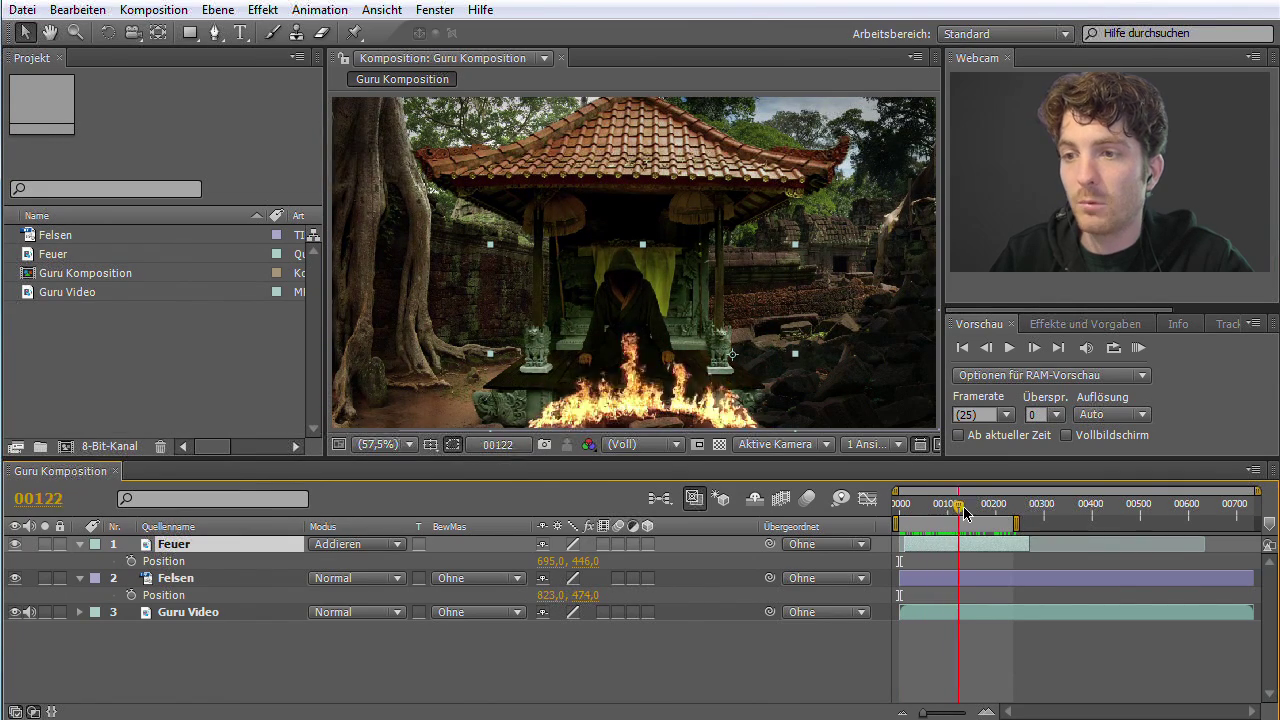
drag(930, 512, 926, 511)
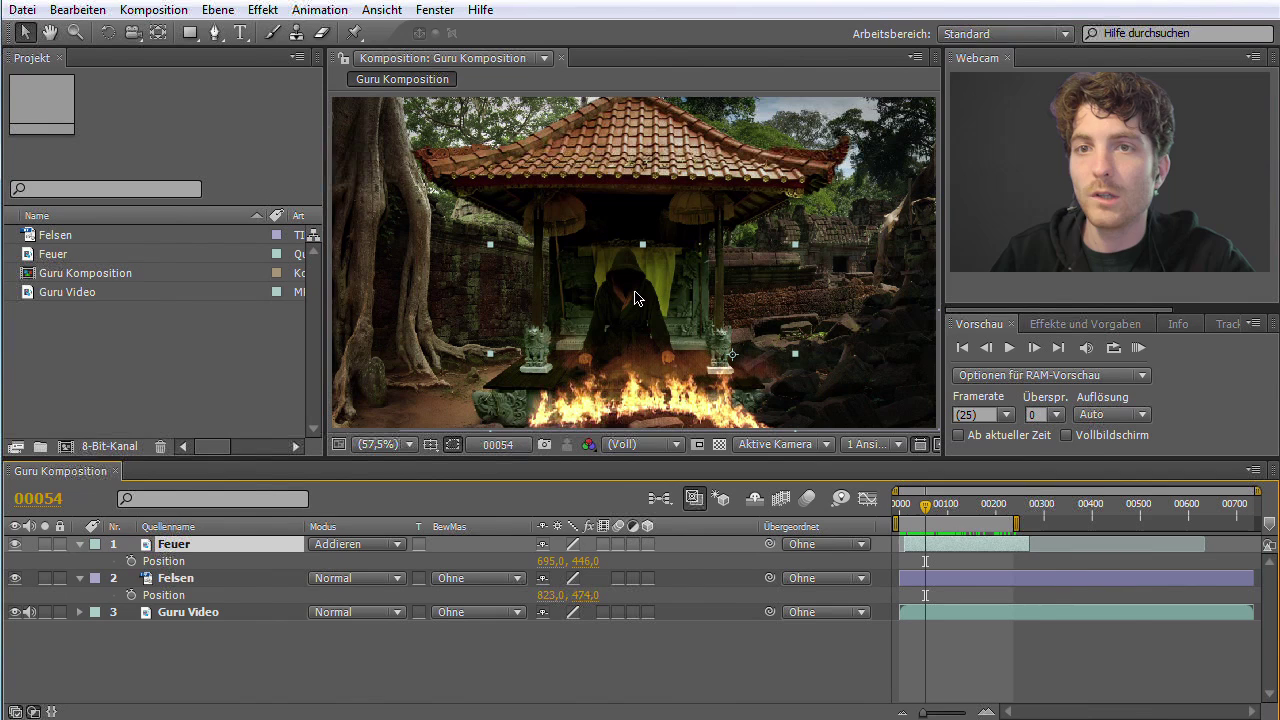
mouse_move(926, 510)
mouse_down()
mouse_move(1194, 510)
mouse_move(1183, 508)
mouse_up()
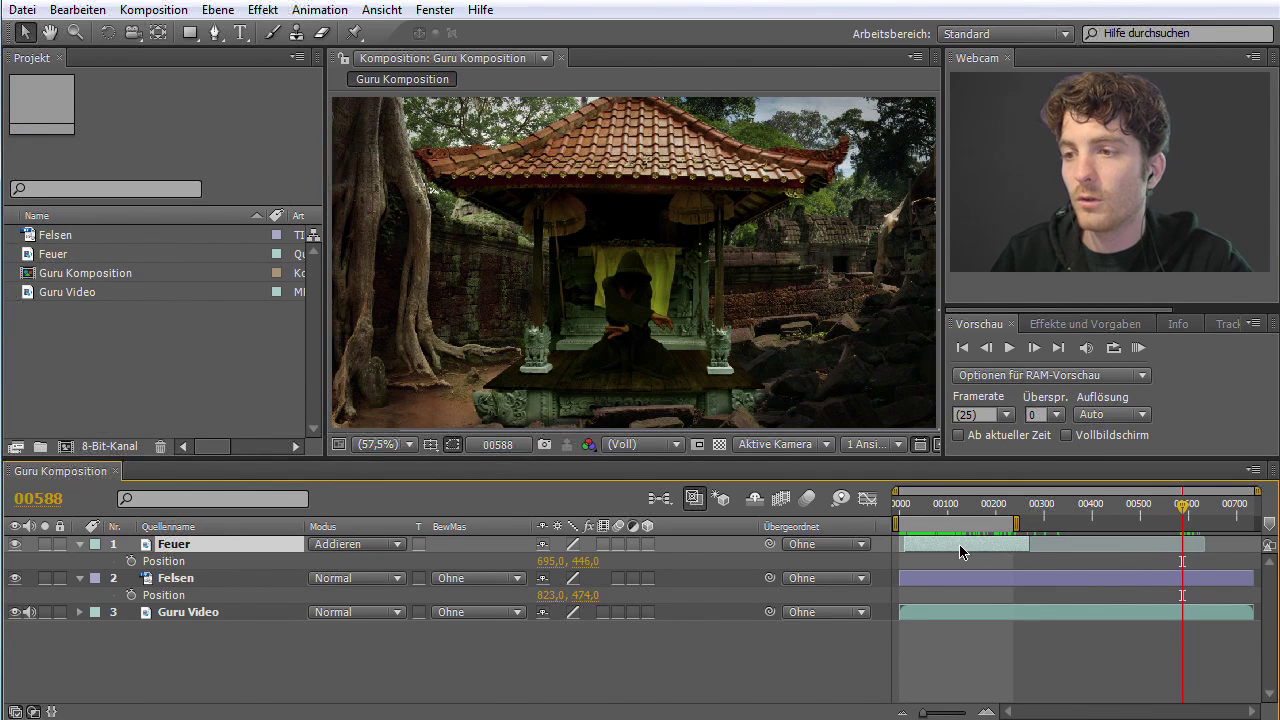
- Shift the Feuer clip to start at frame 00588 and move the work area to the end
drag(960, 552, 1239, 553)
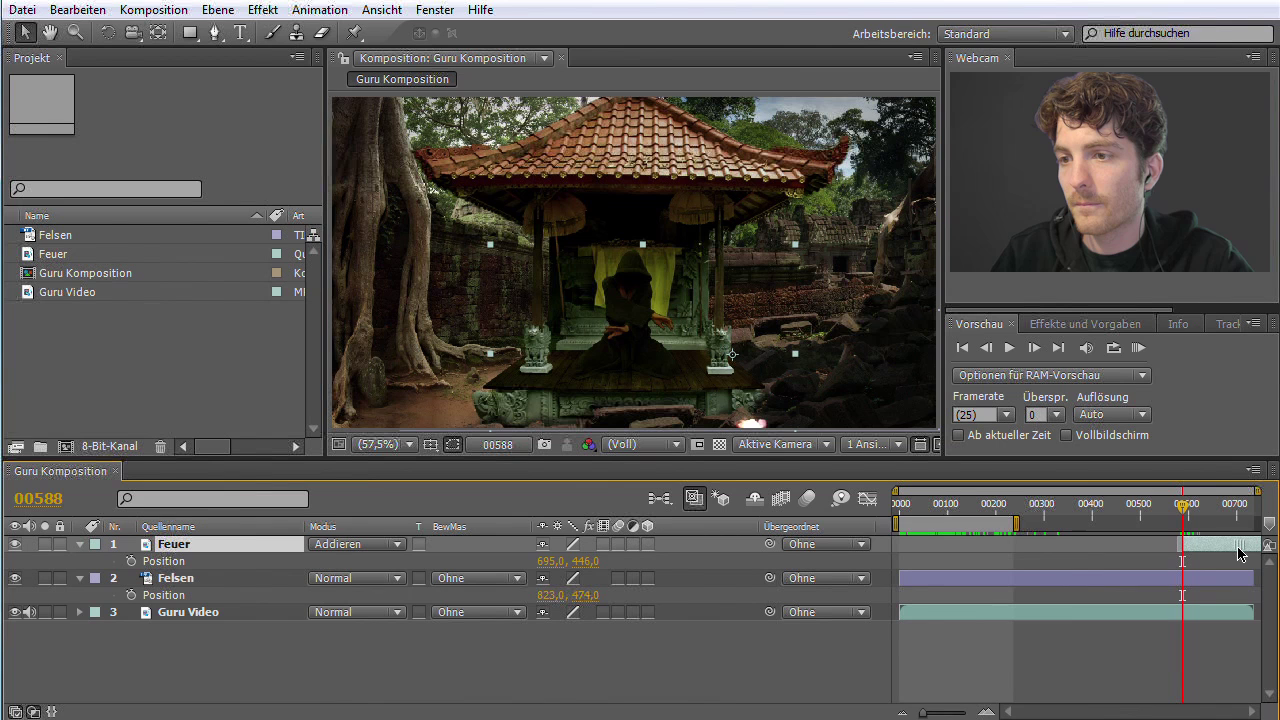
drag(1239, 553, 1224, 549)
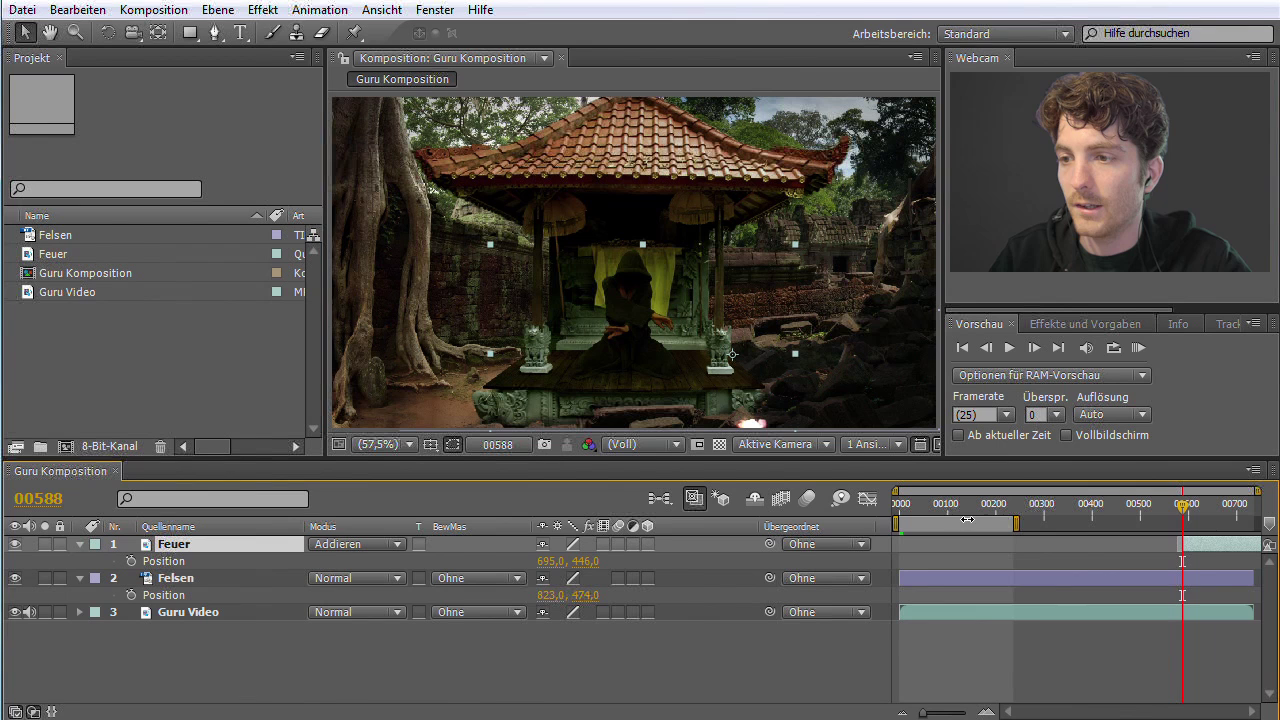
drag(968, 519, 1206, 527)
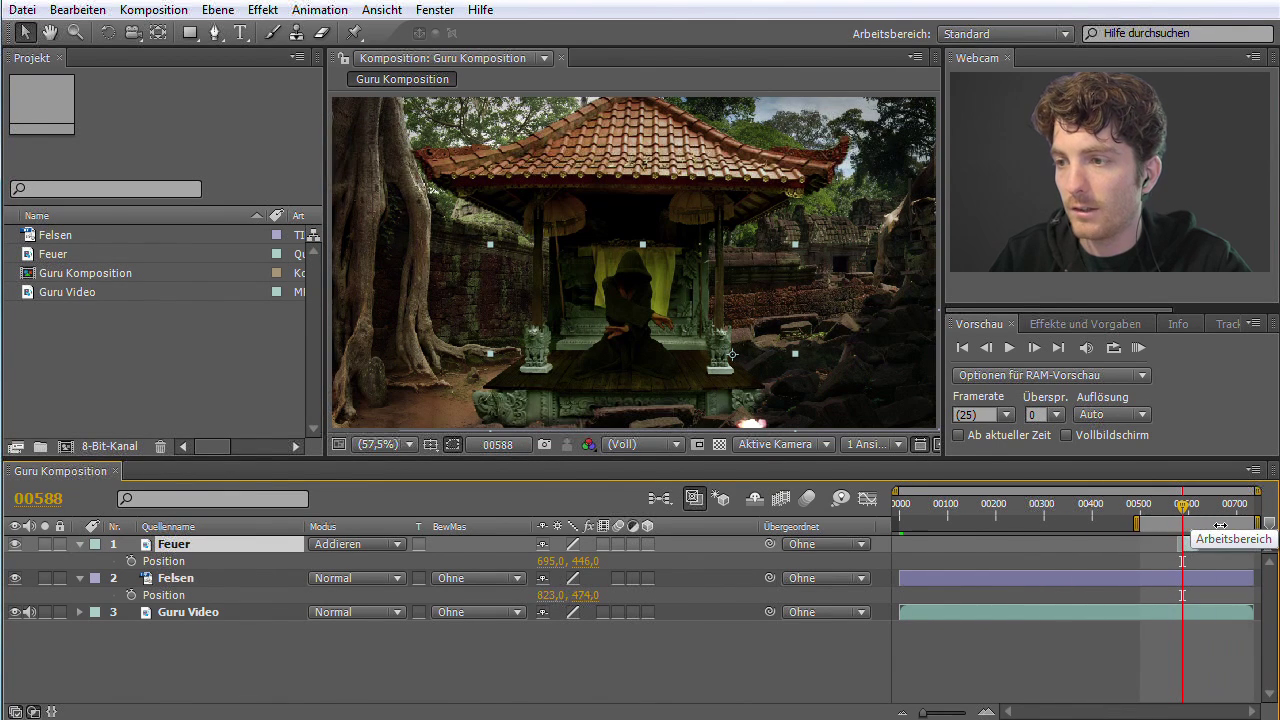
- Run a RAM-Vorschau of the end section to watch the Addieren-blended flames
click(1136, 349)
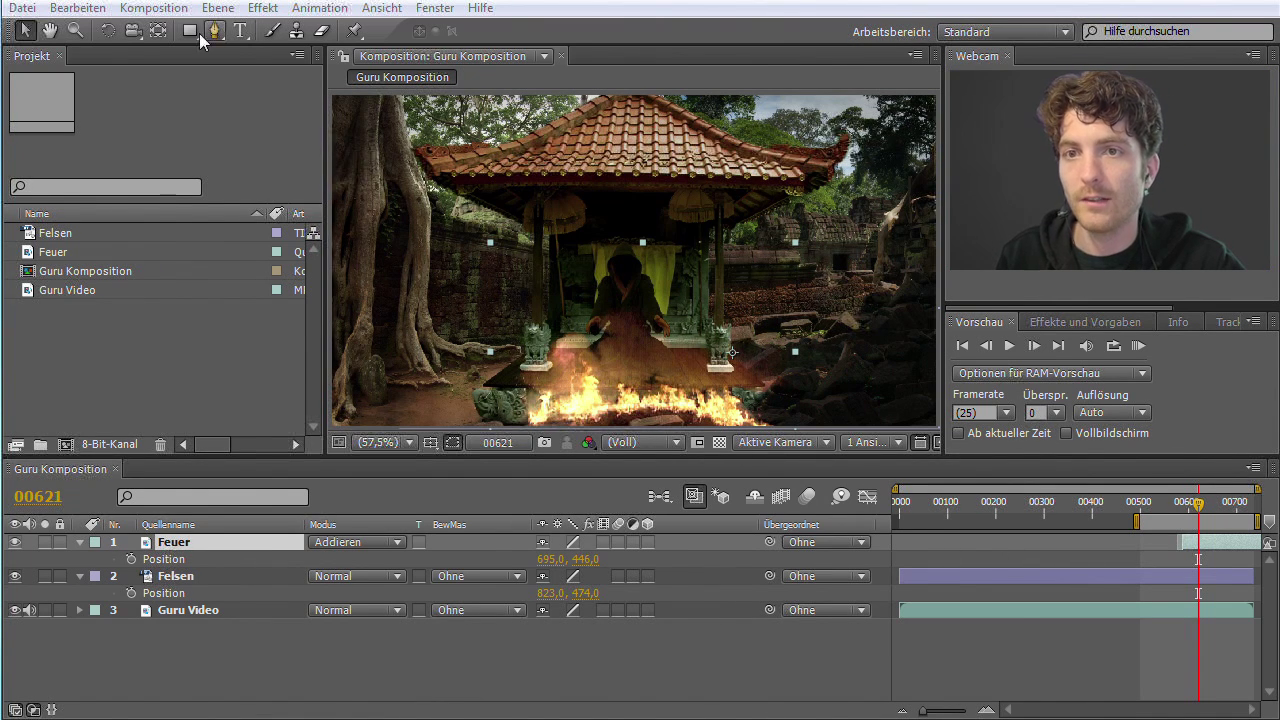
- Drag the work-area bar back over frames 0000 to the end, then bring up the Komposition menu
click(84, 474)
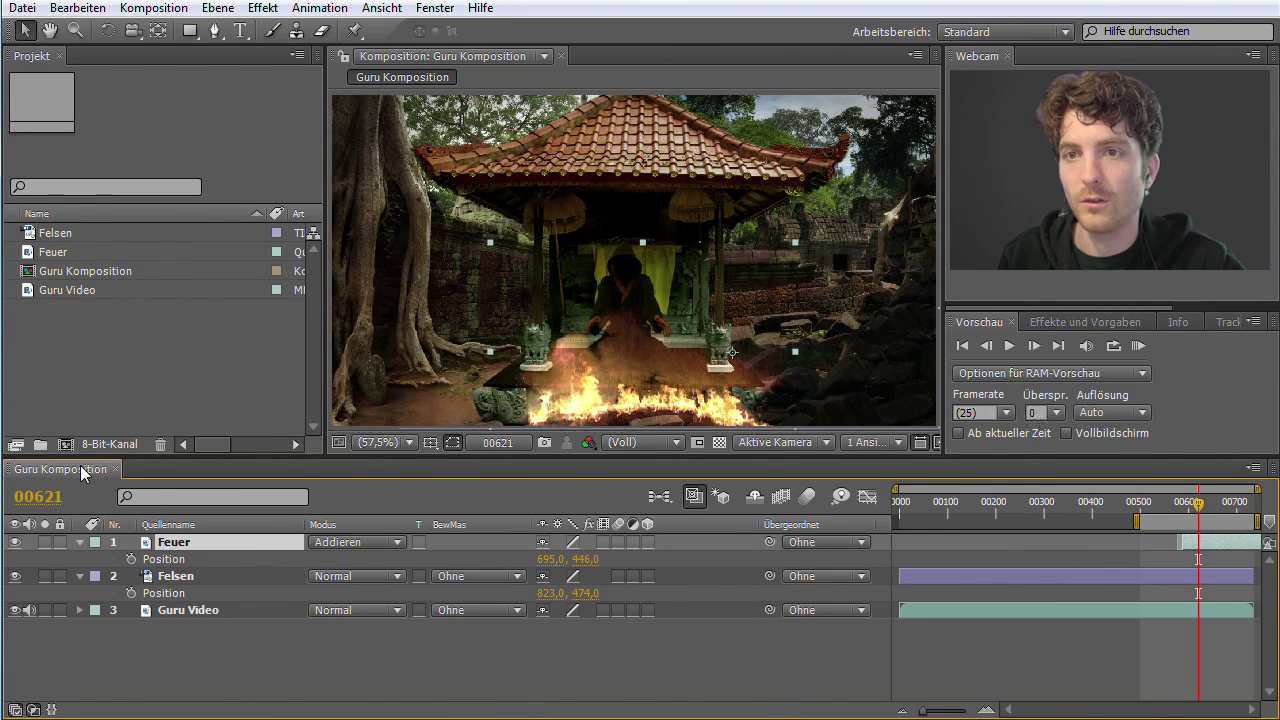
click(146, 9)
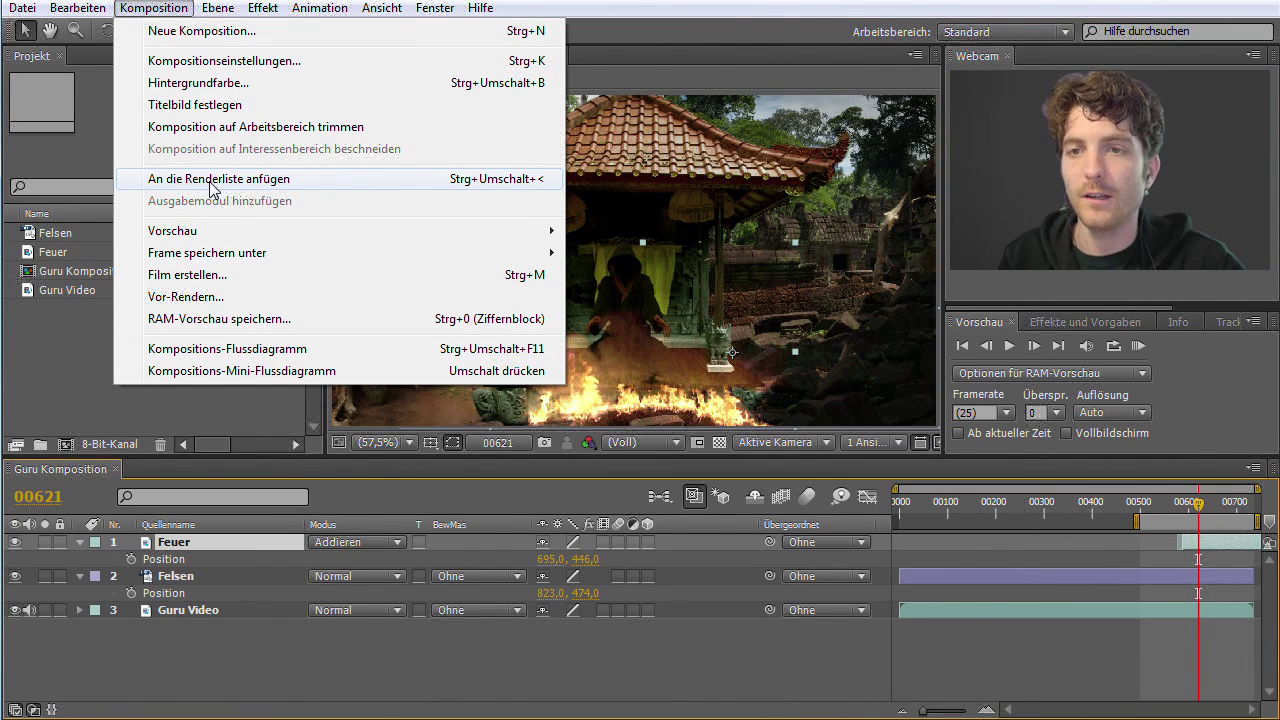
click(85, 342)
mouse_move(1140, 523)
mouse_down()
mouse_move(1016, 523)
mouse_move(1257, 522)
mouse_up()
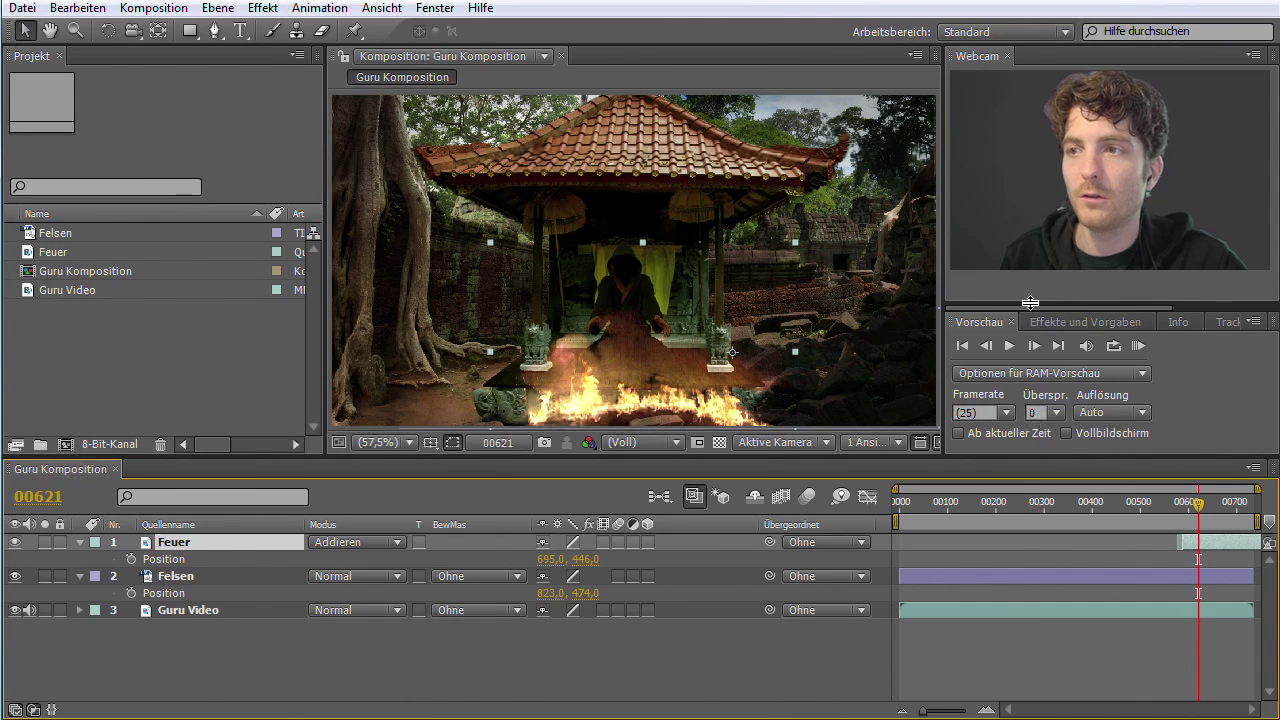
click(163, 10)
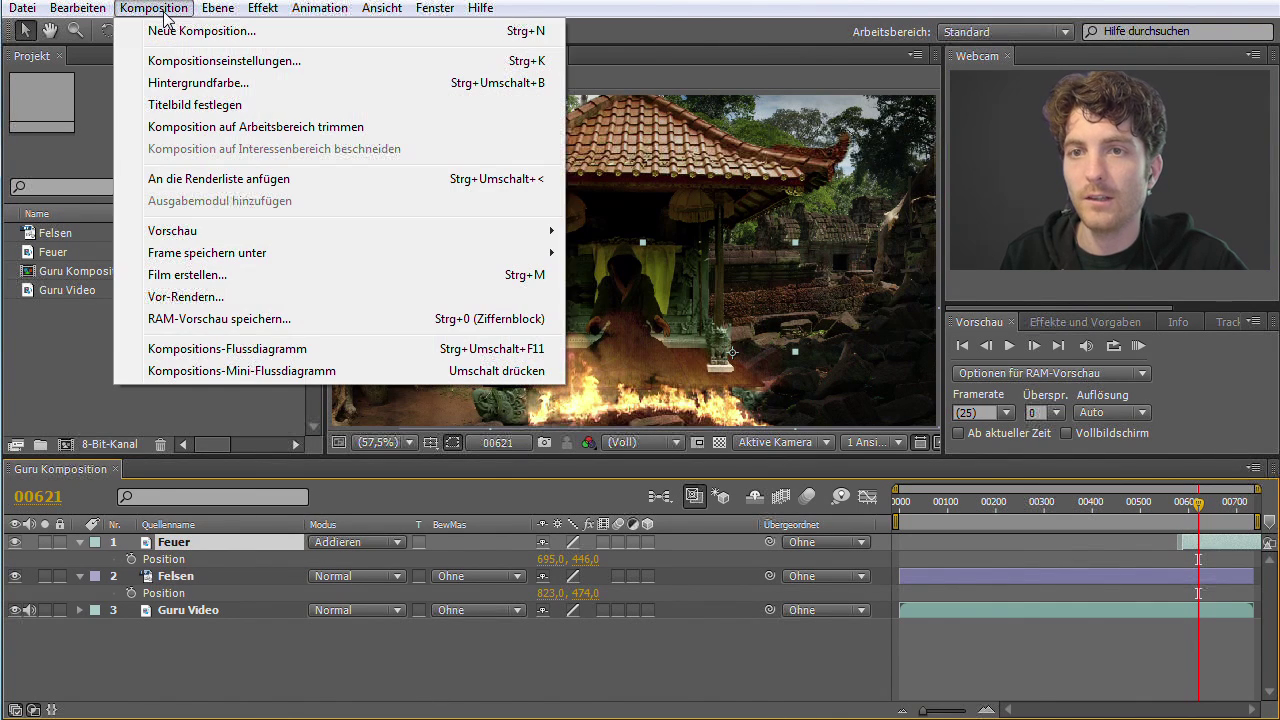
- Add Guru Komposition to the Renderliste via An die Renderliste anfügen
click(218, 184)
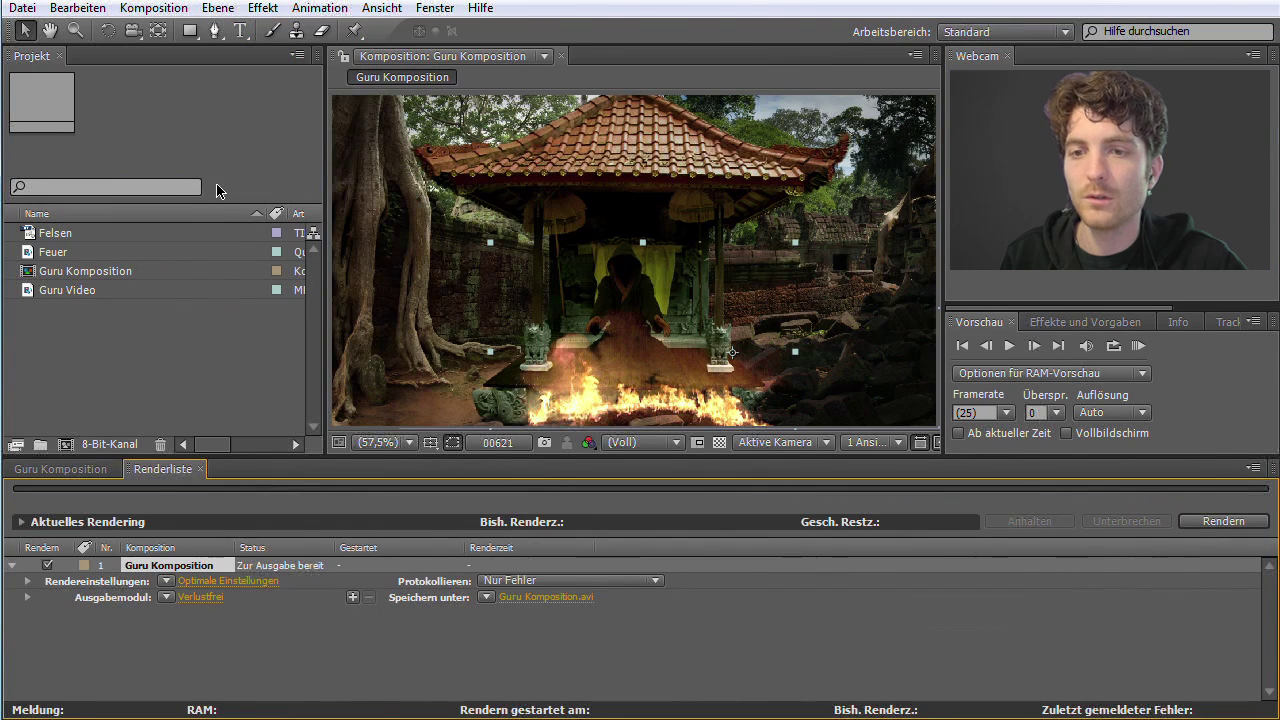
click(79, 469)
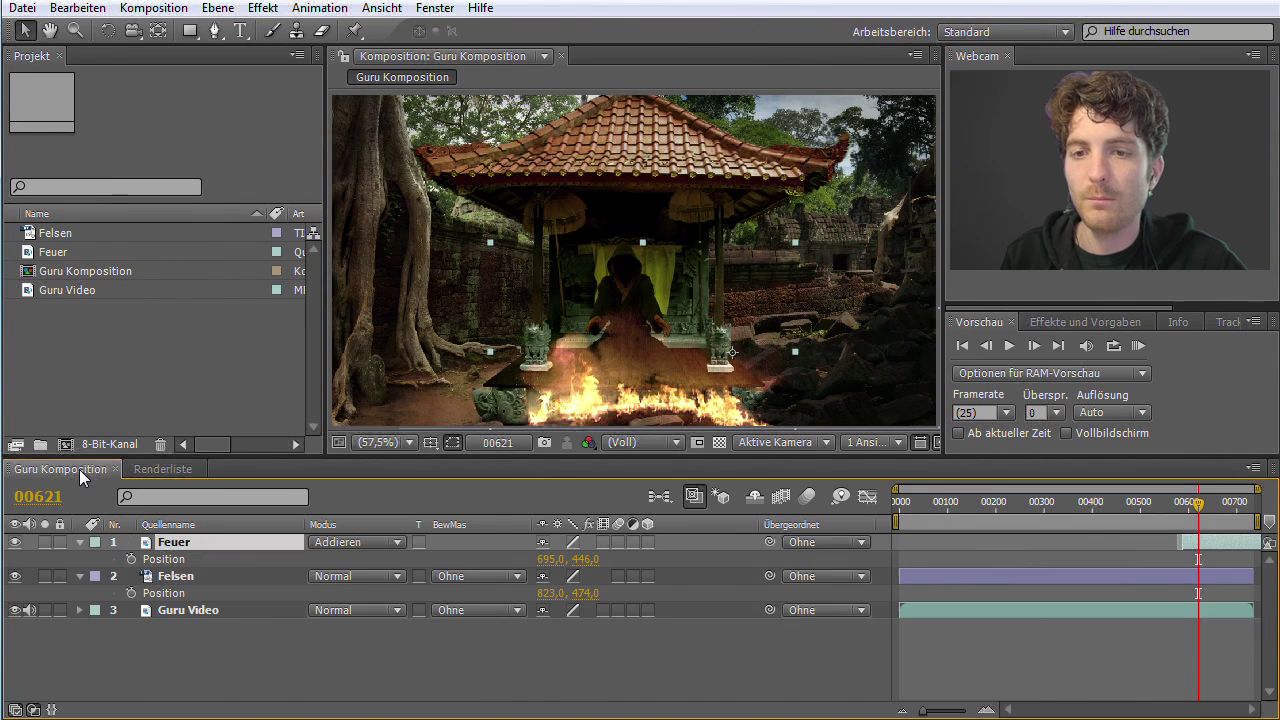
click(160, 468)
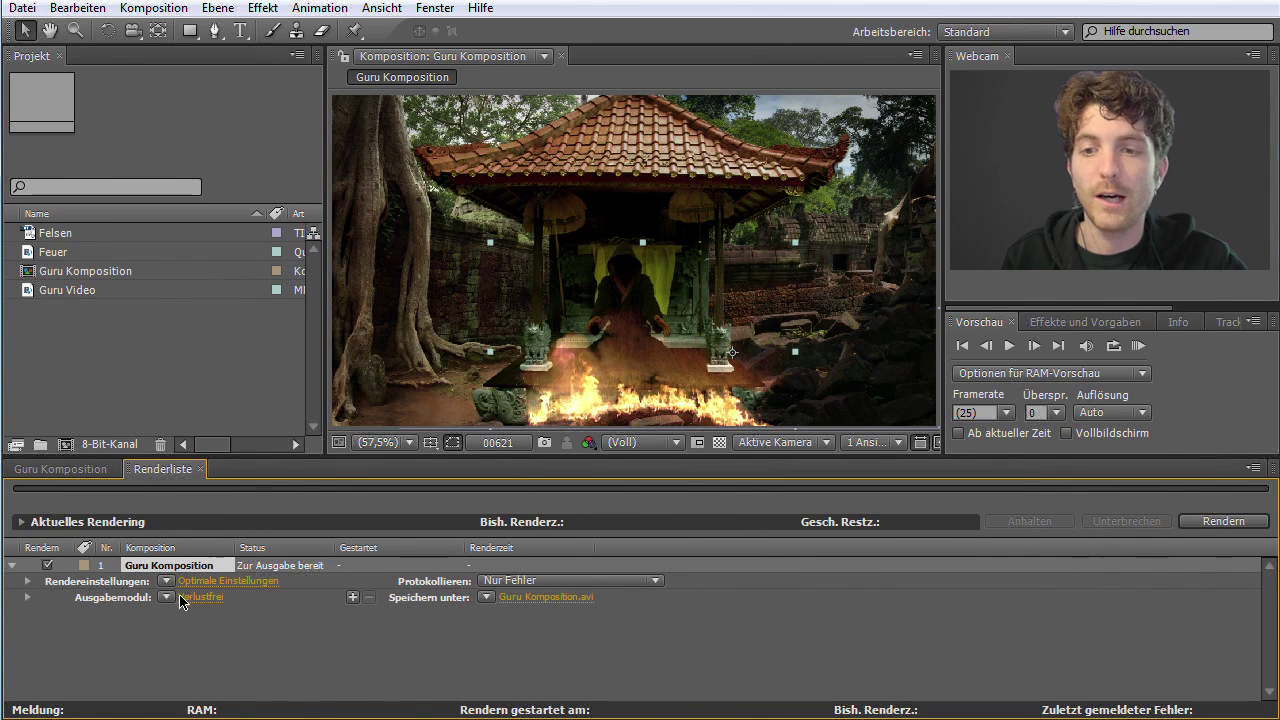
- Open the Verlustfrei output module settings for the queued item
click(166, 596)
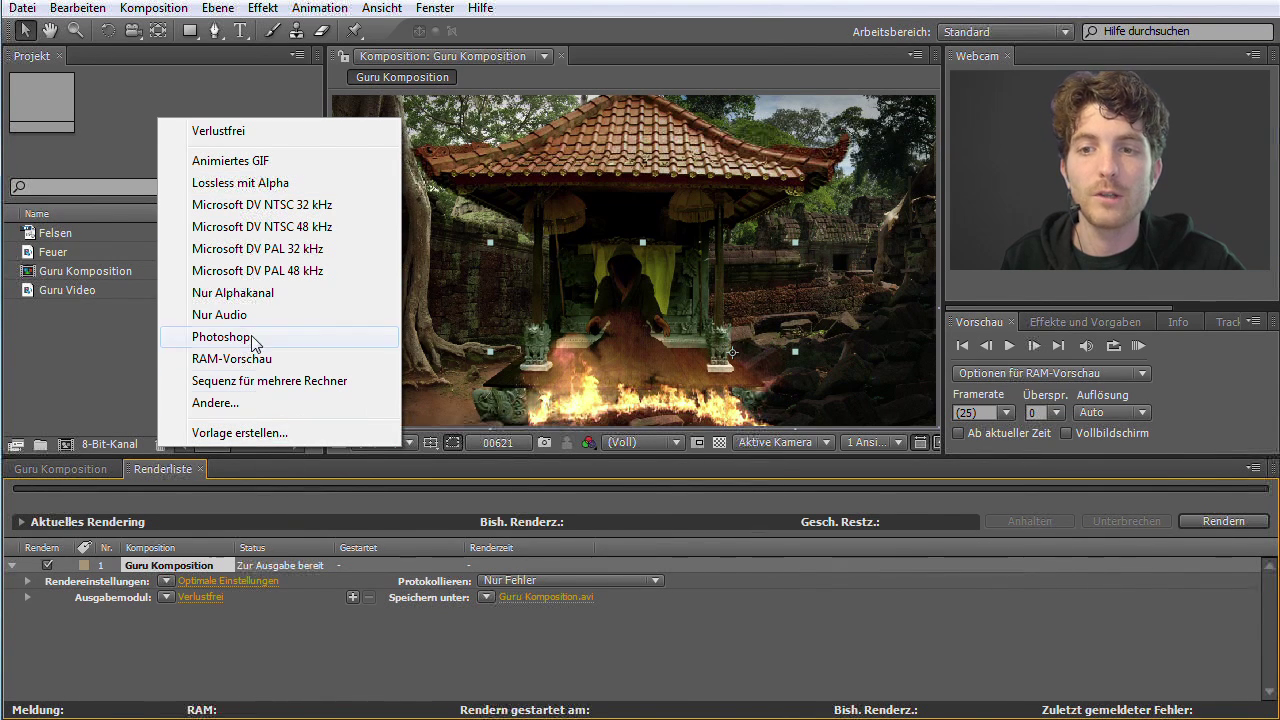
click(270, 627)
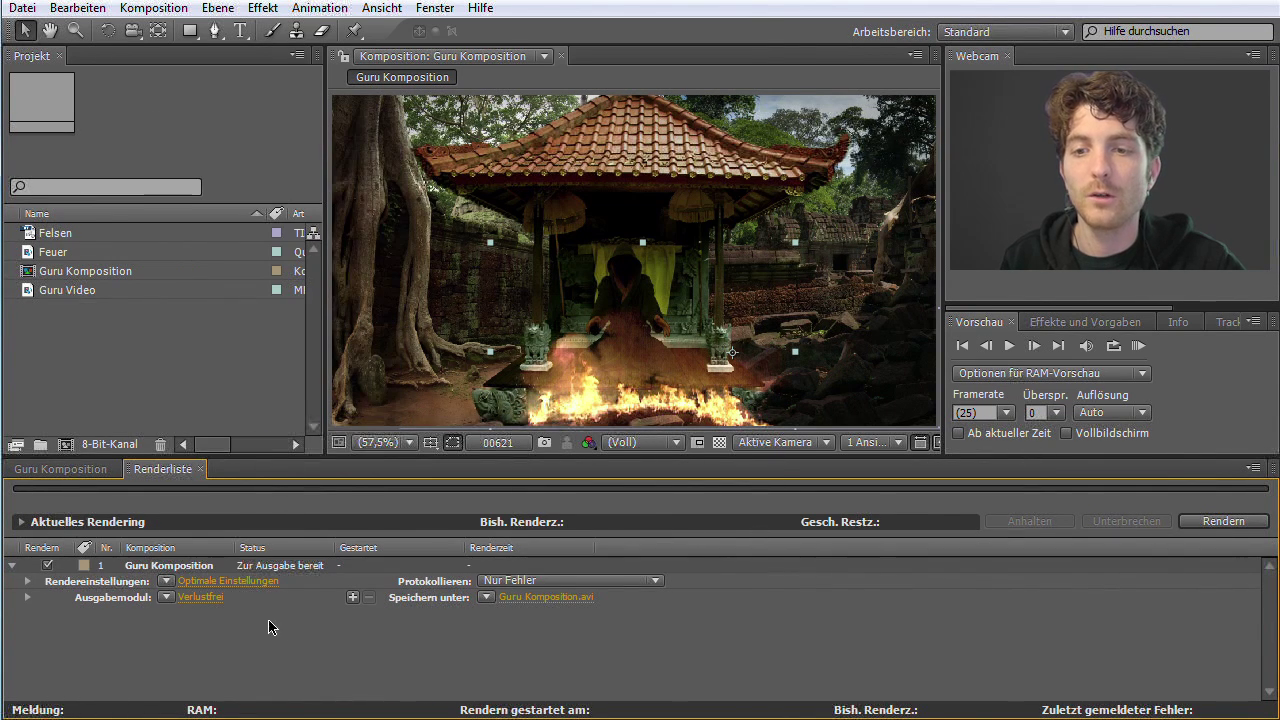
click(168, 599)
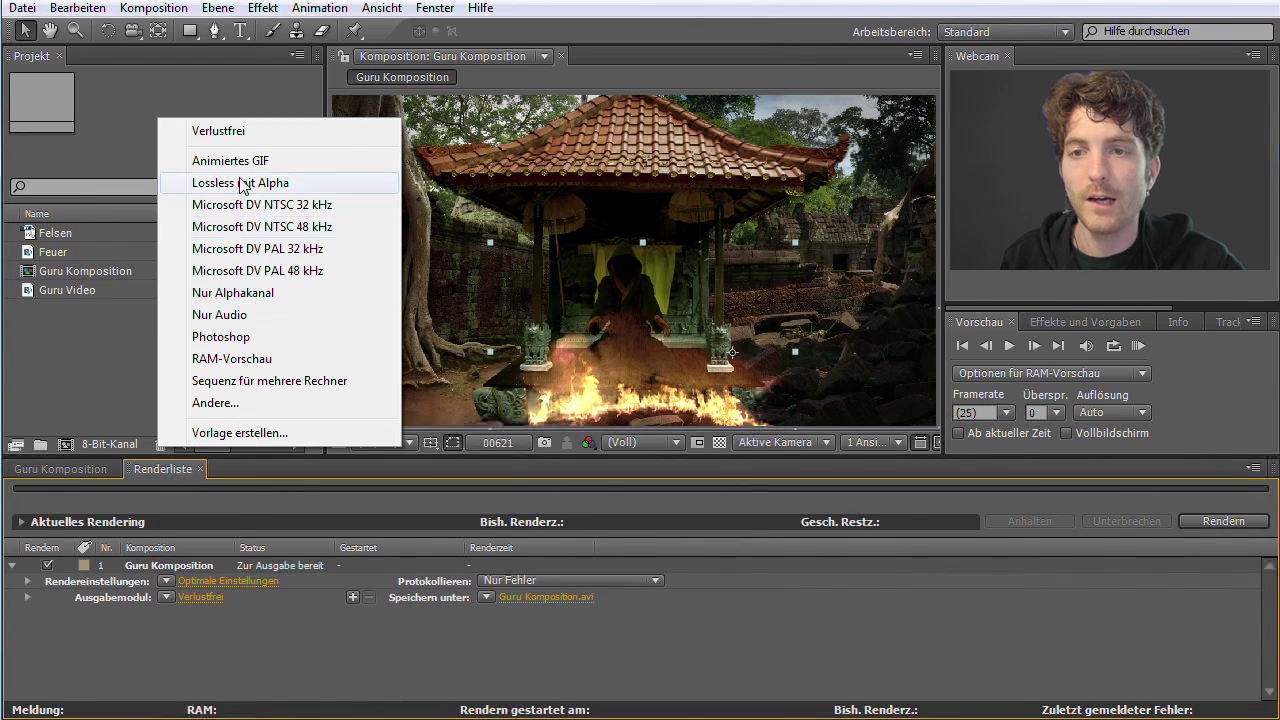
click(296, 624)
click(204, 598)
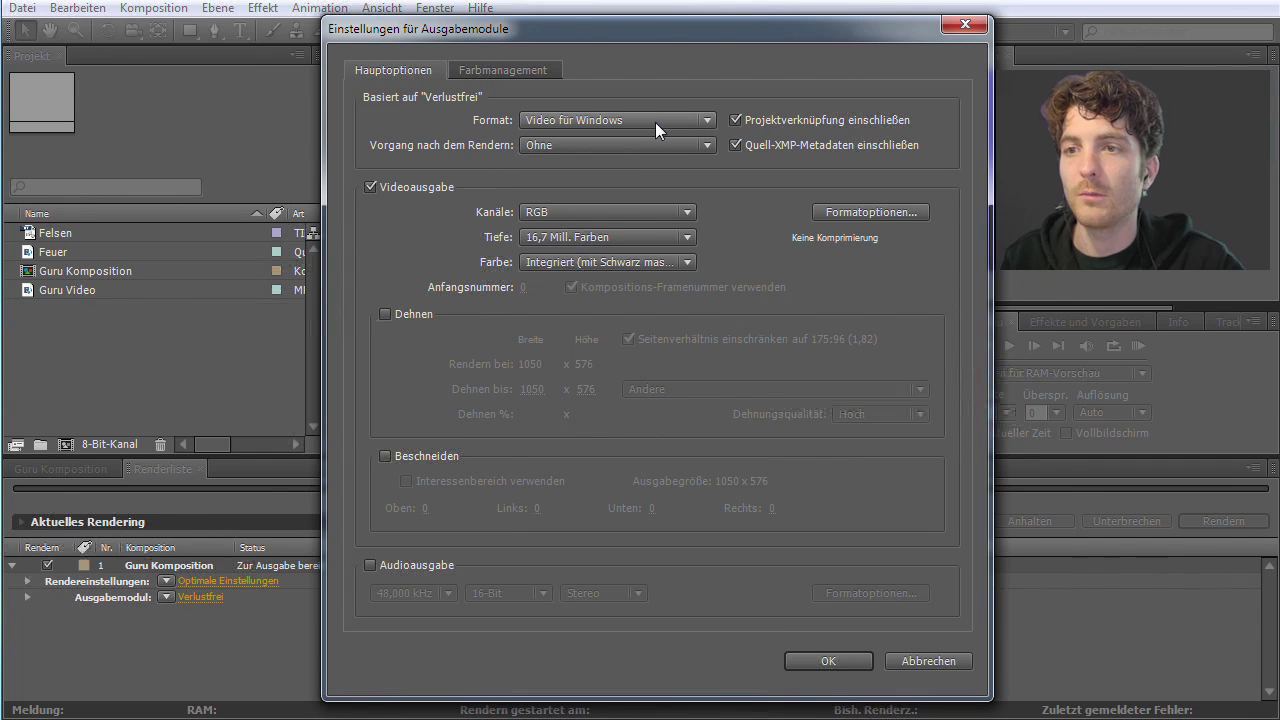
- Choose TIFF Sequenz as the output module format instead of Video für Windows
click(710, 118)
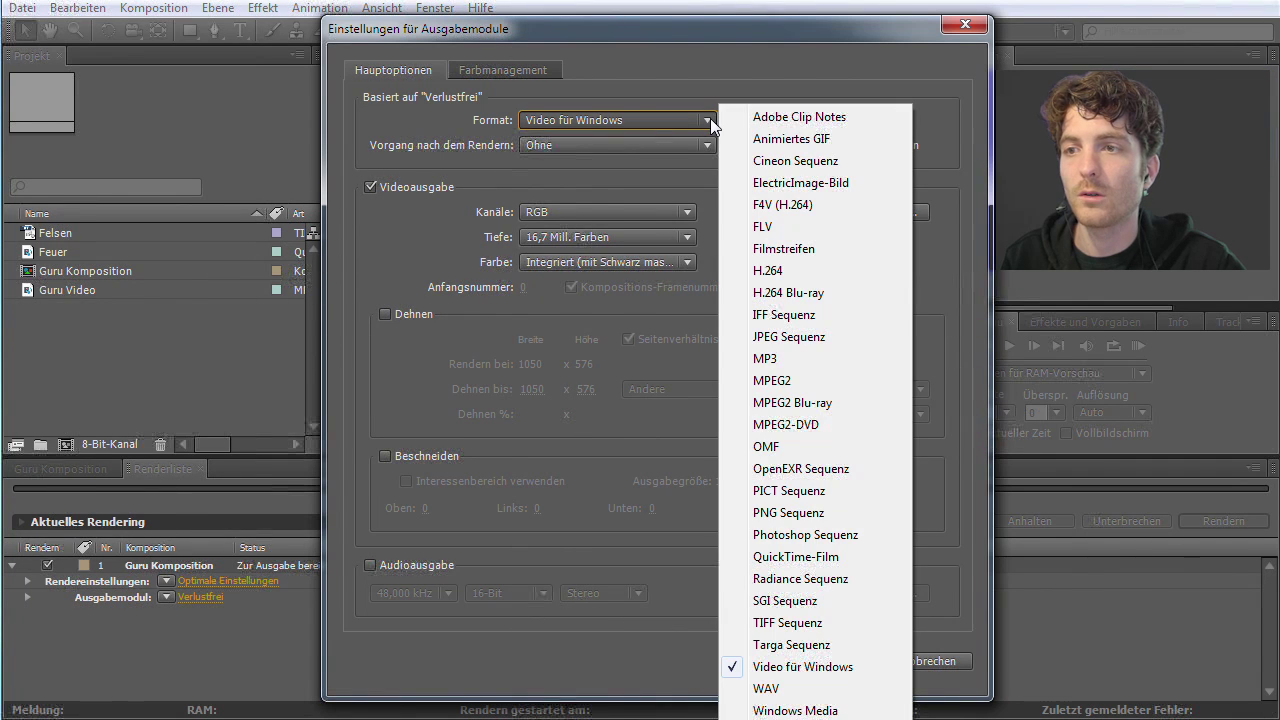
click(674, 43)
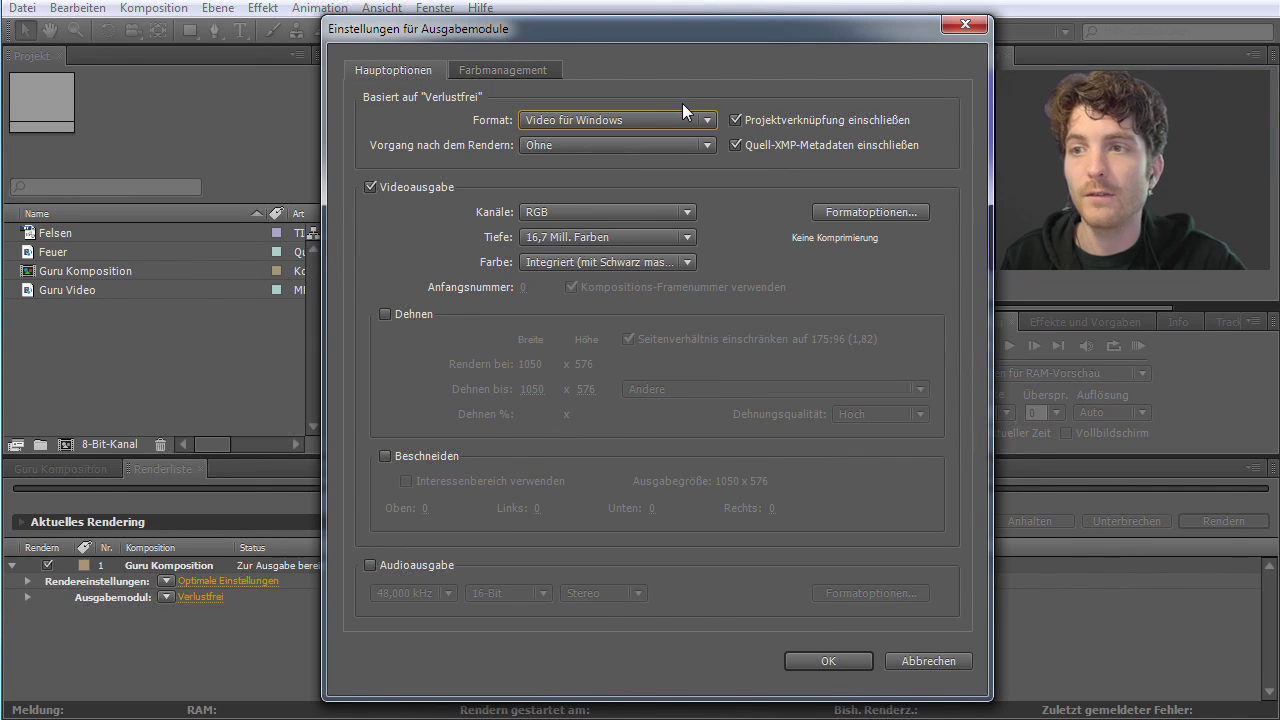
click(710, 121)
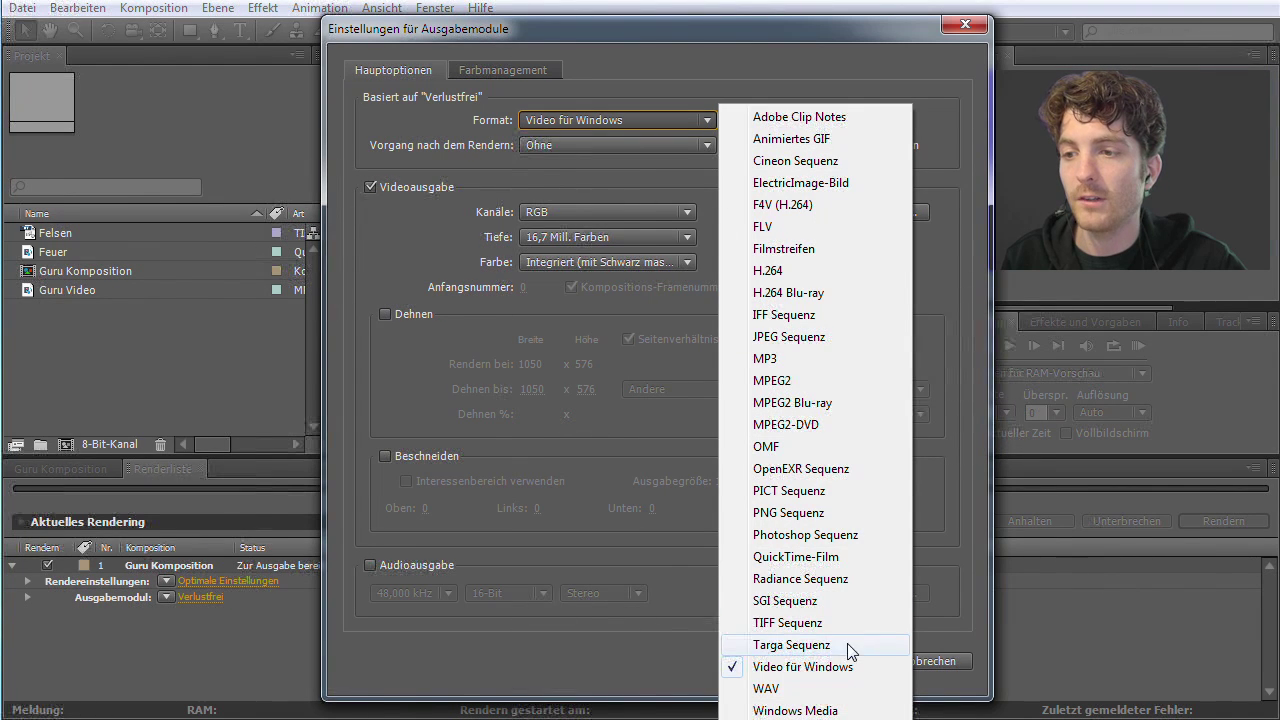
click(818, 624)
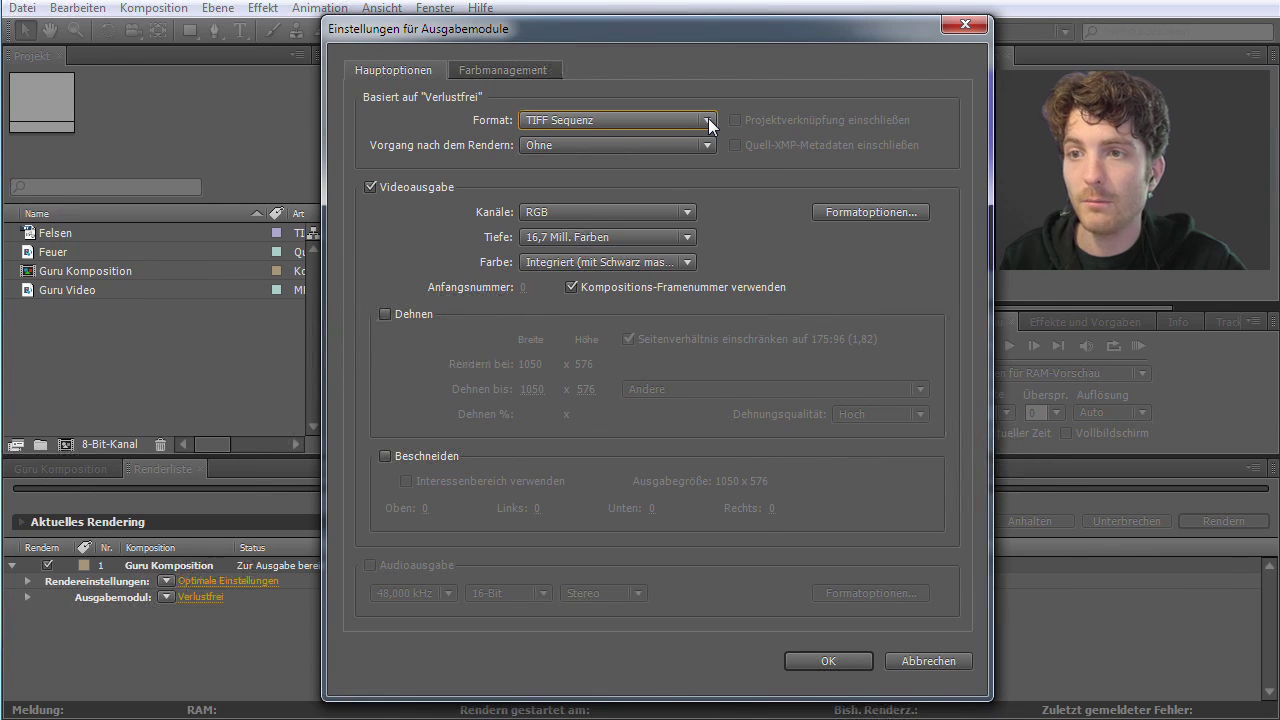
- Cancel the output module dialog and return to the Guru Komposition timeline
click(936, 661)
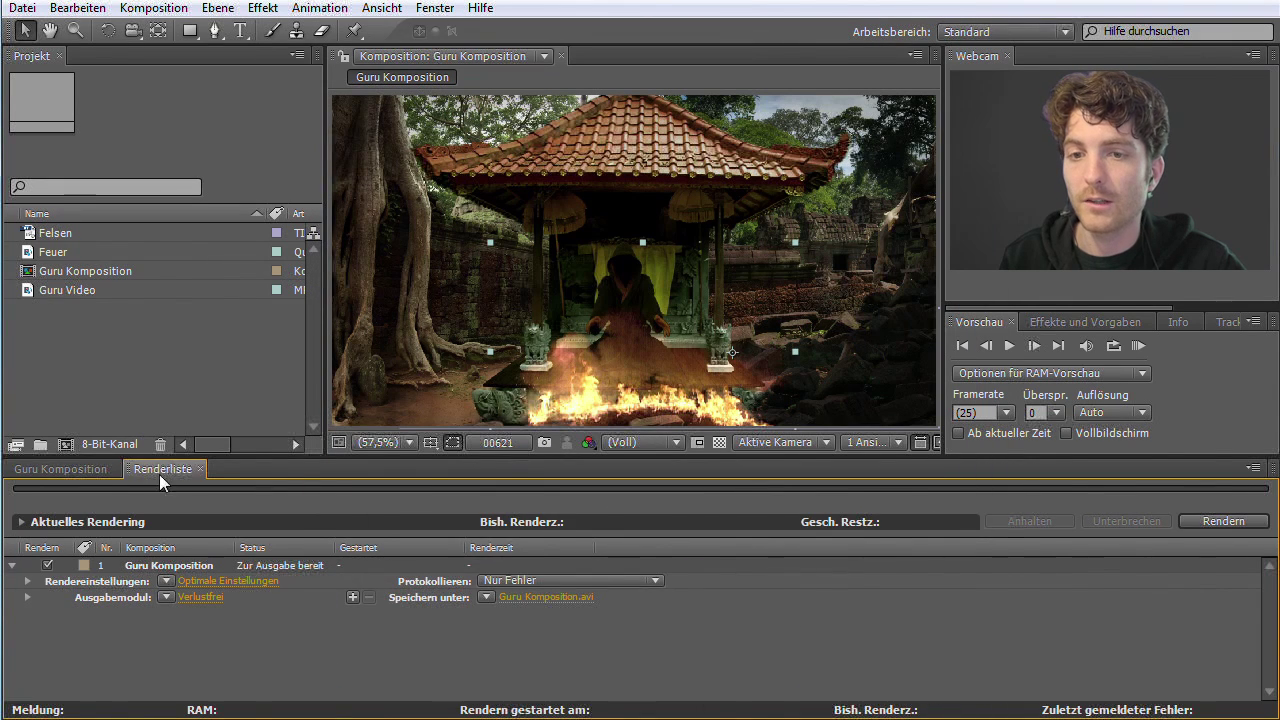
click(68, 466)
mouse_move(1208, 508)
mouse_down()
mouse_move(1100, 525)
mouse_move(1199, 522)
mouse_up()
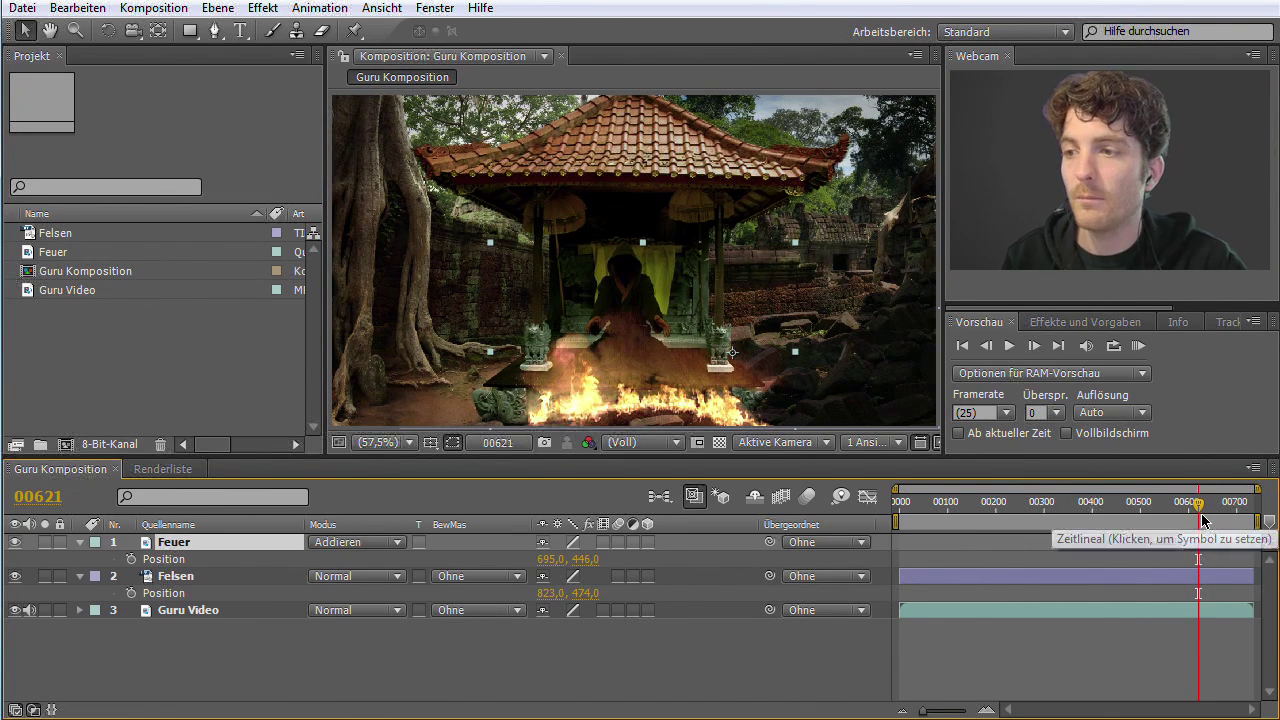
- Move the work-area start to about frame 540, checking the fire at frames 571 and 671
drag(897, 521, 1160, 524)
click(1173, 508)
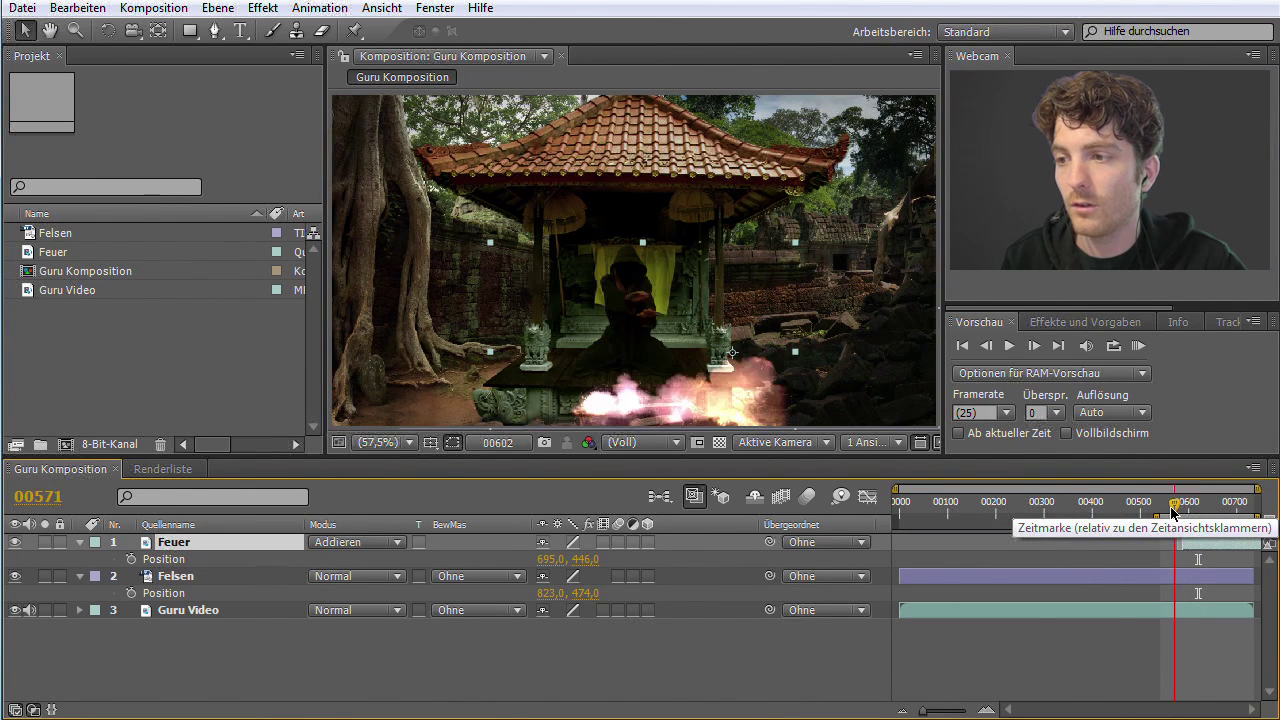
click(1221, 508)
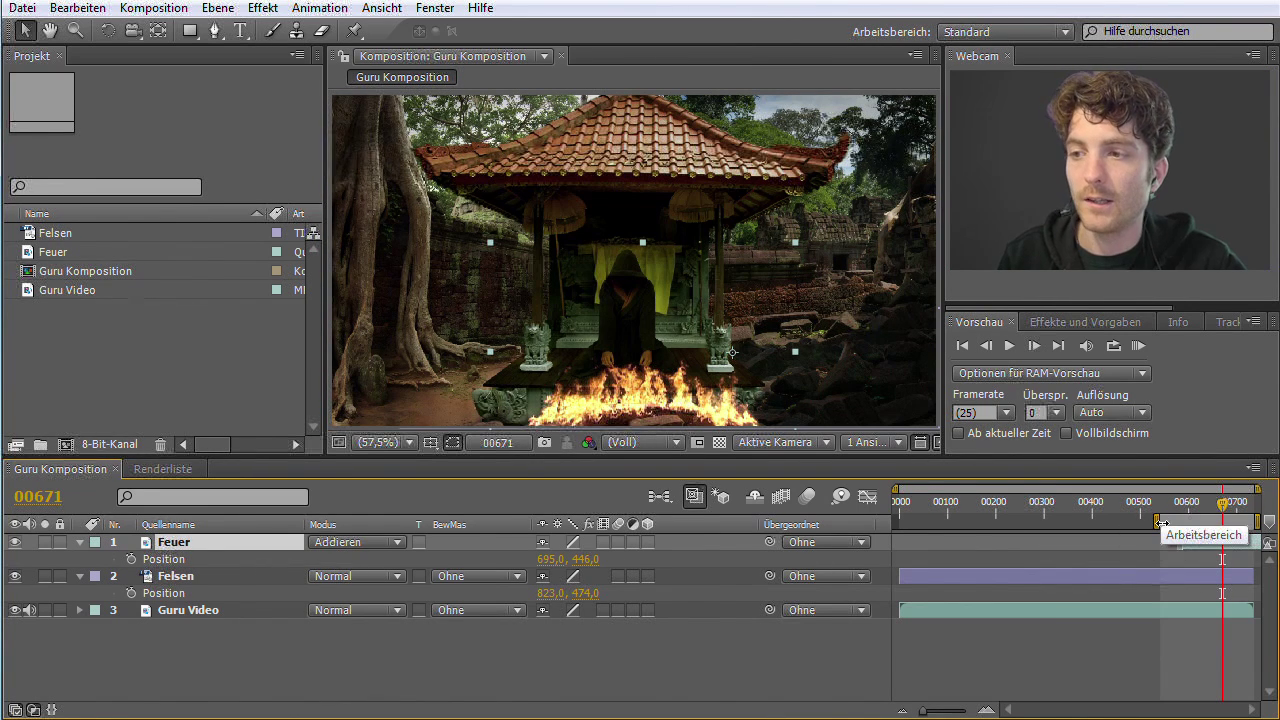
drag(1158, 524, 1160, 524)
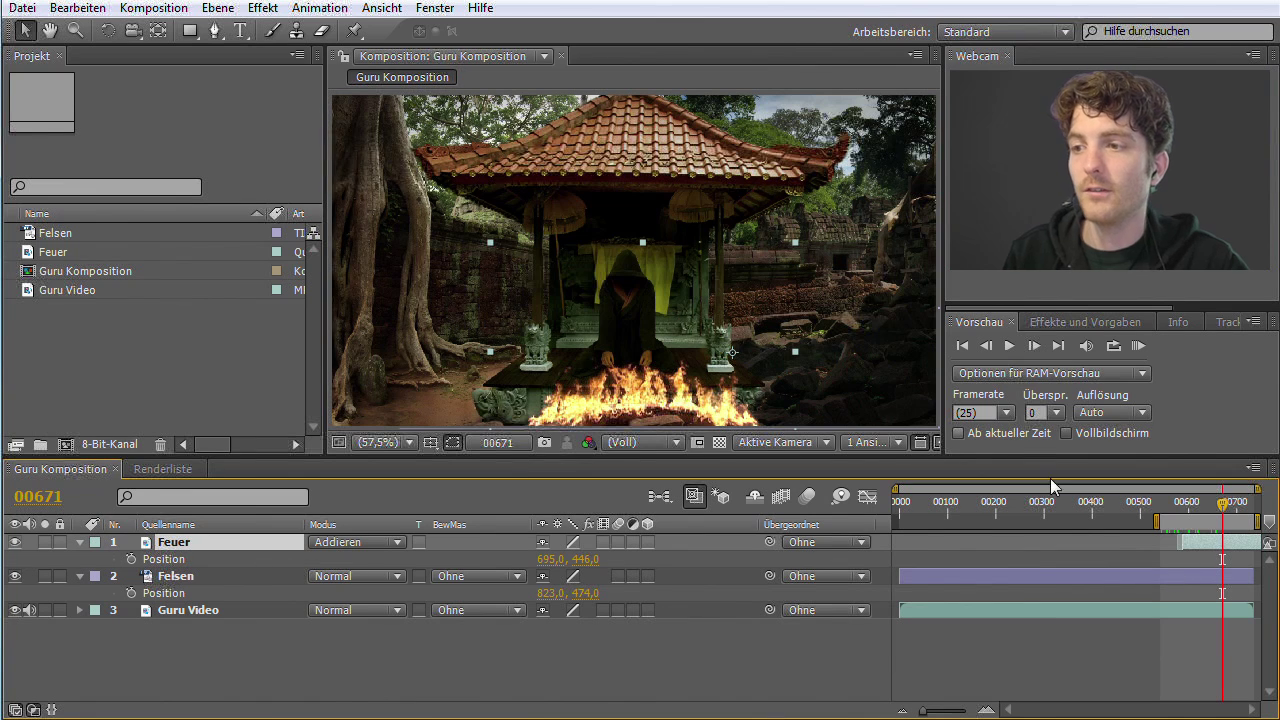
- Change Guru Komposition's output module from Verlustfrei to the TIFF Sequenz format
click(164, 471)
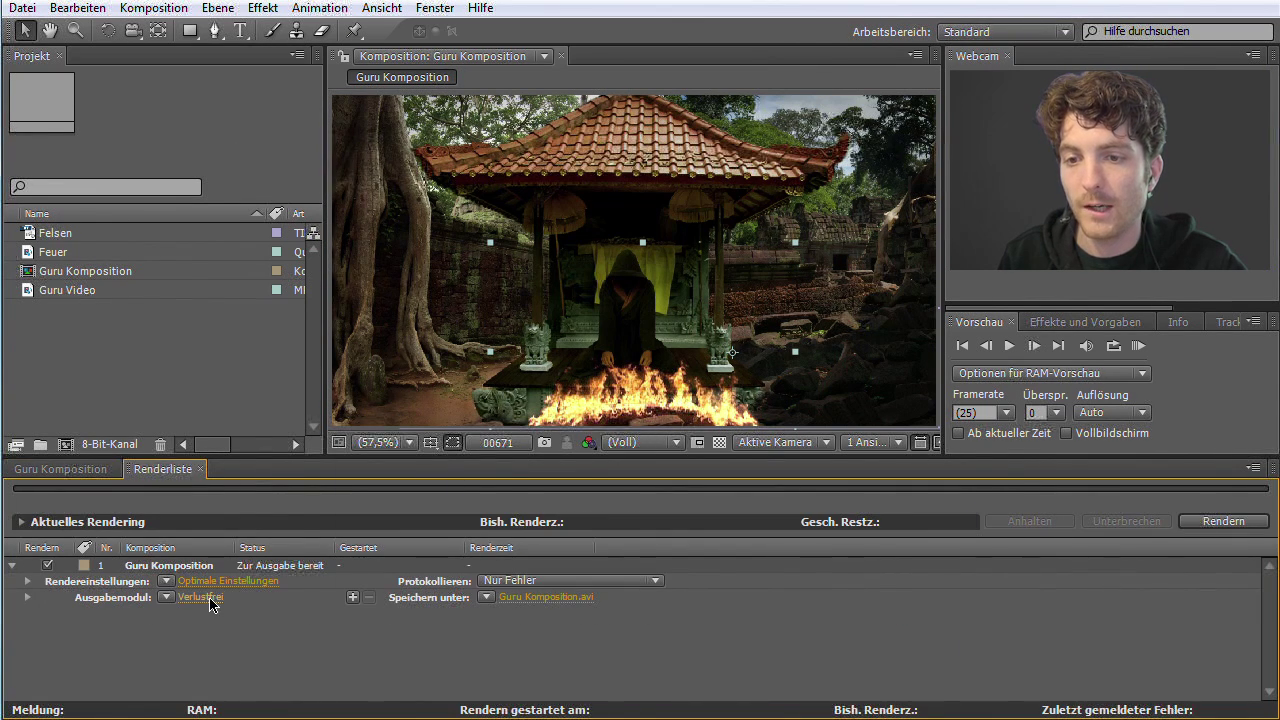
click(201, 597)
click(665, 117)
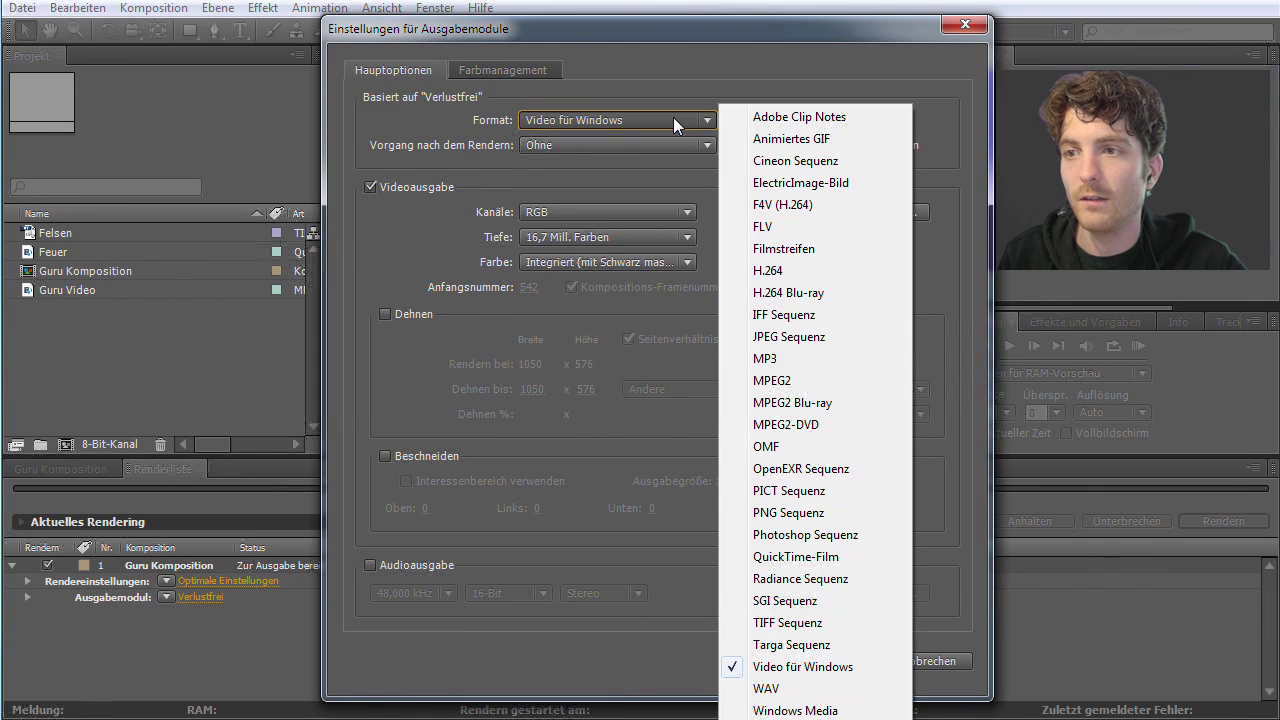
click(797, 624)
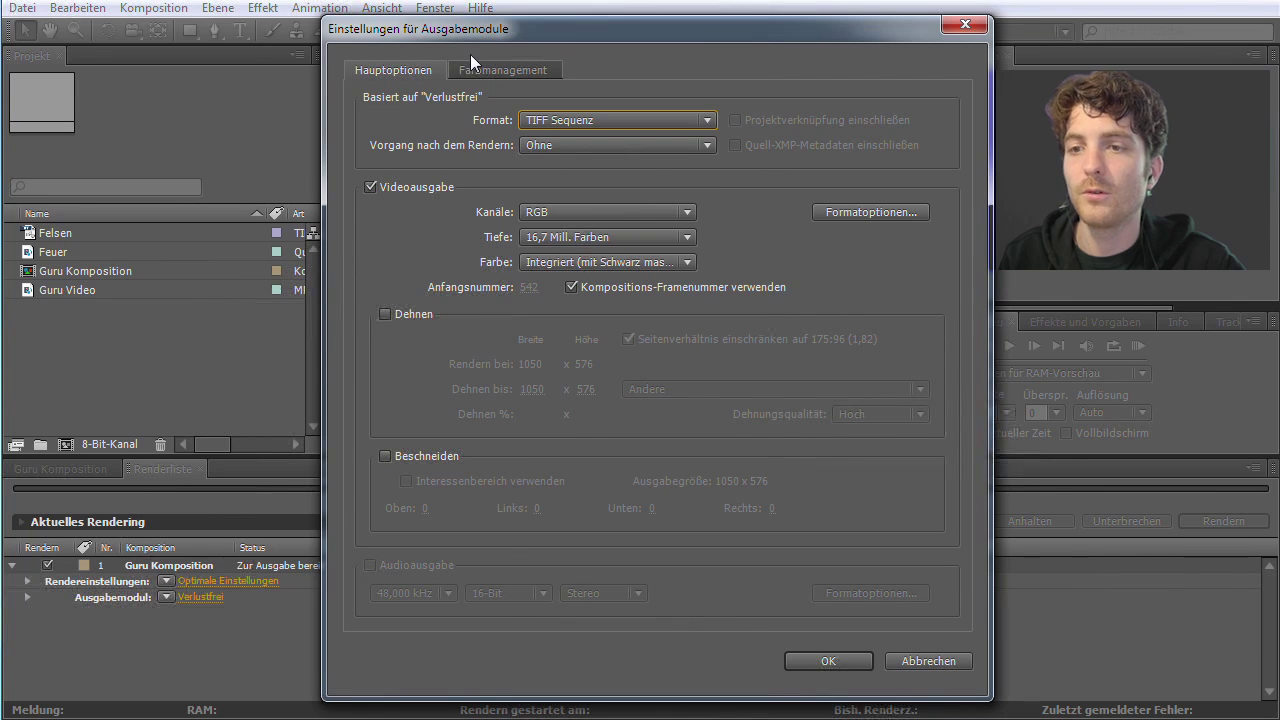
click(844, 660)
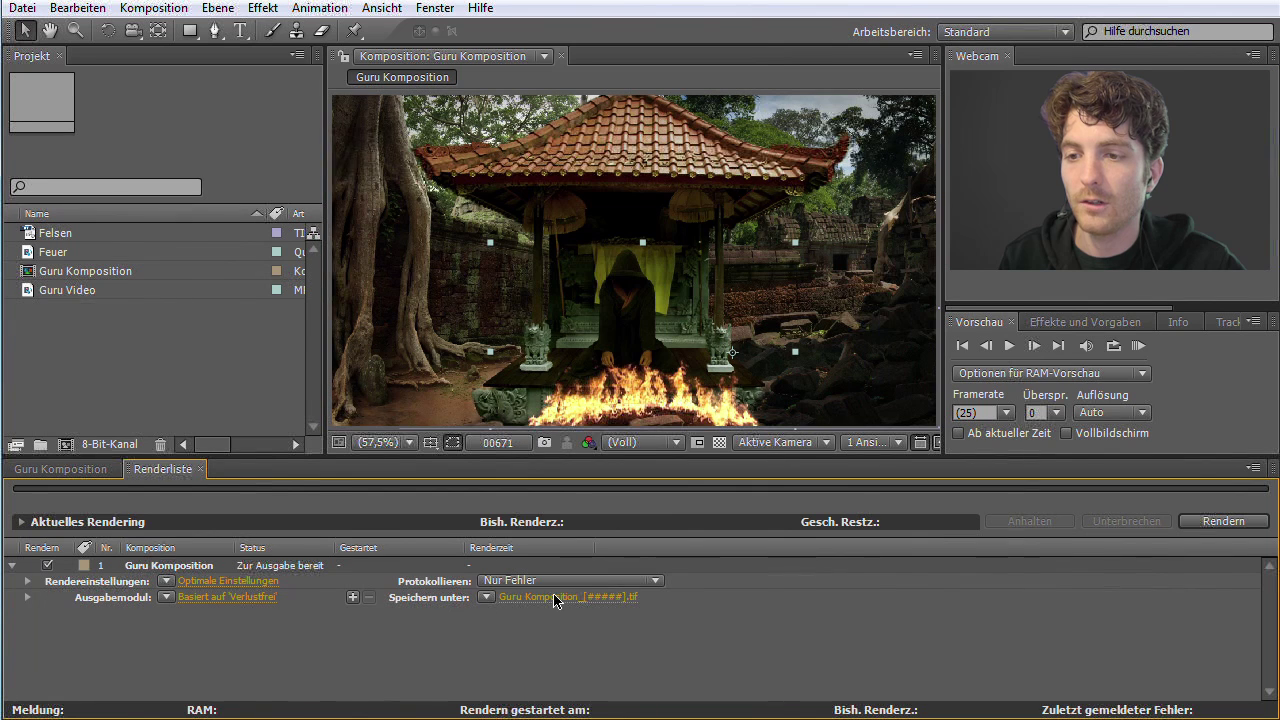
- Create a new 'finale tiffs' folder and save the TIFF frame output inside it
click(610, 601)
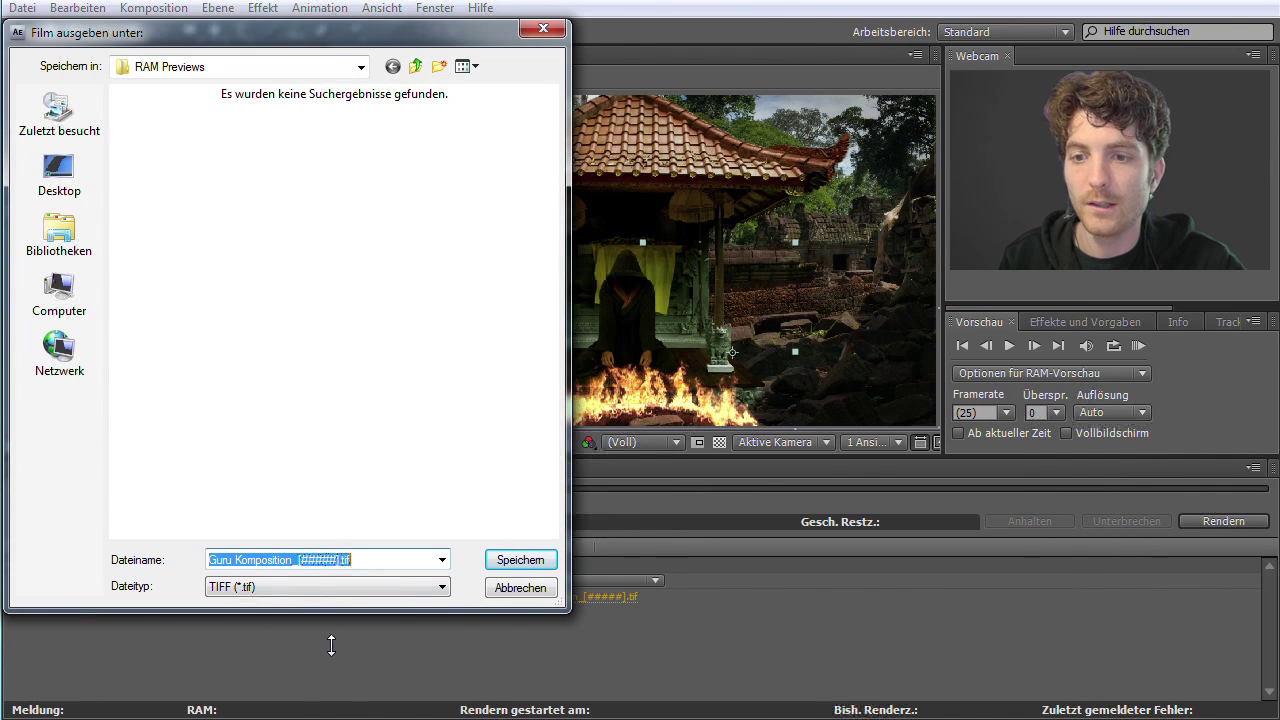
click(437, 66)
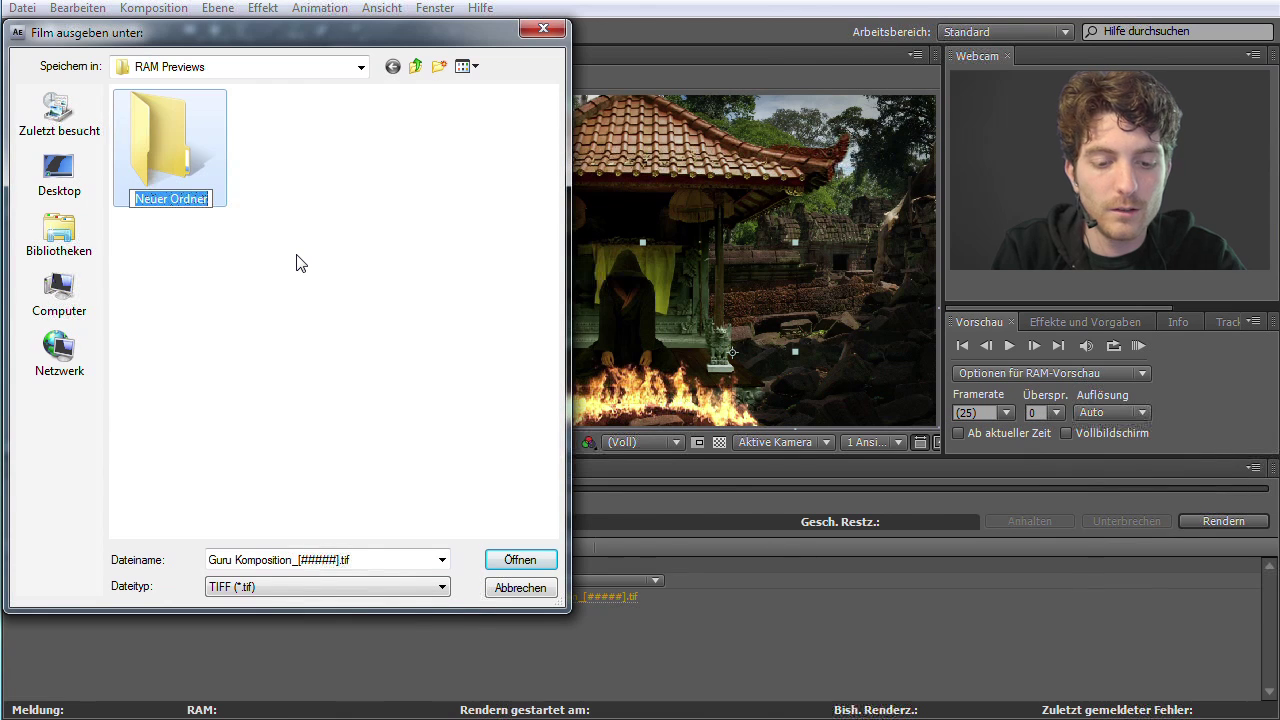
text(finale tiffs)
key(Return)
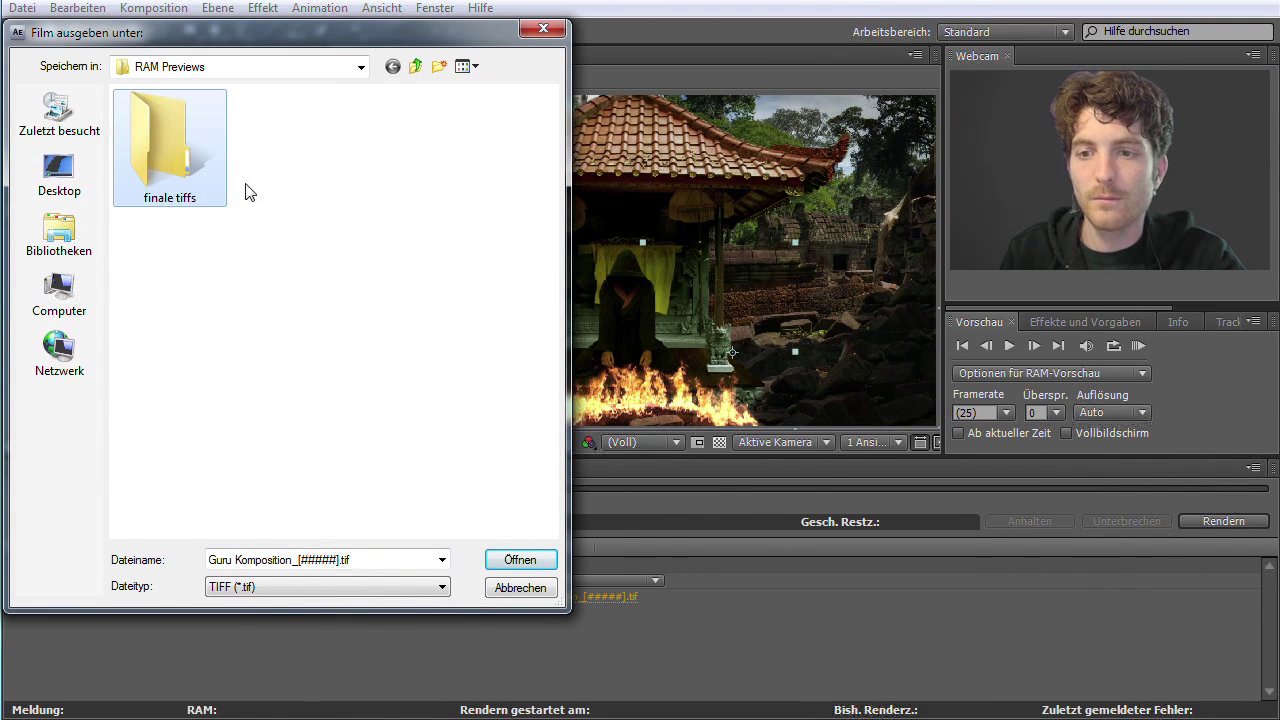
double_click(195, 157)
click(538, 559)
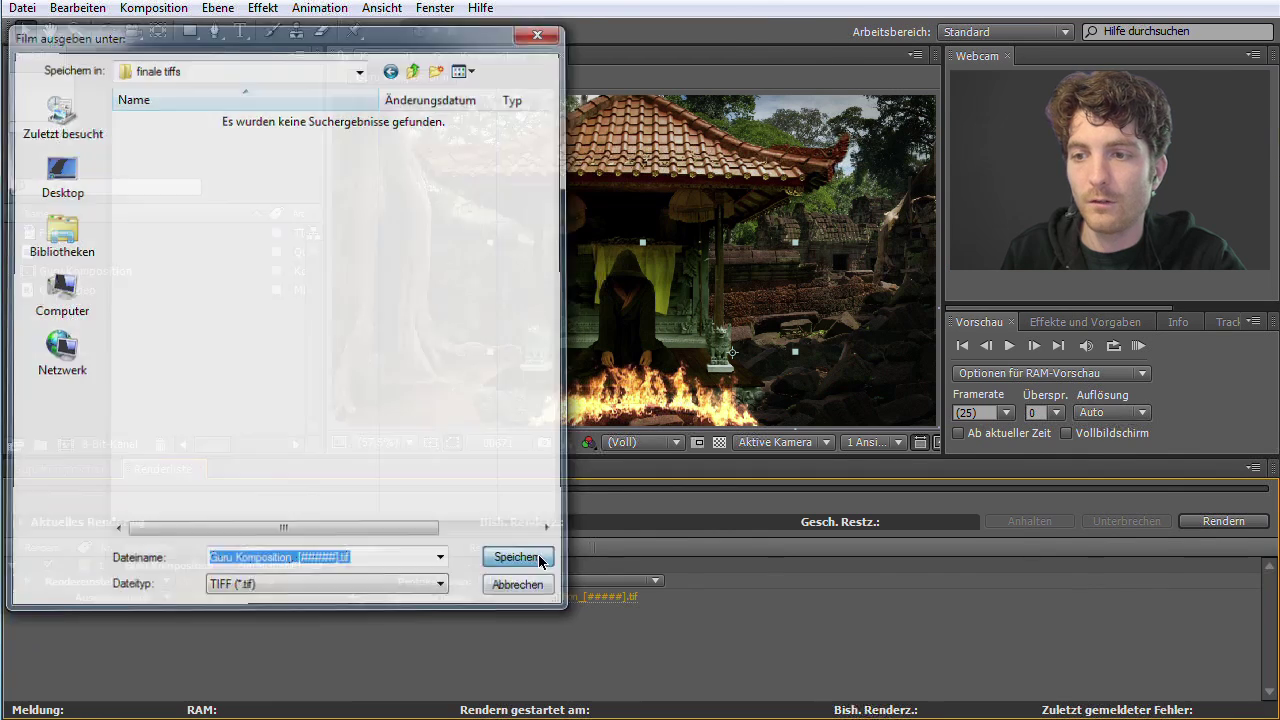
- Render Guru Komposition to TIFF frames and bring the finale tiffs folder window into view
click(1230, 524)
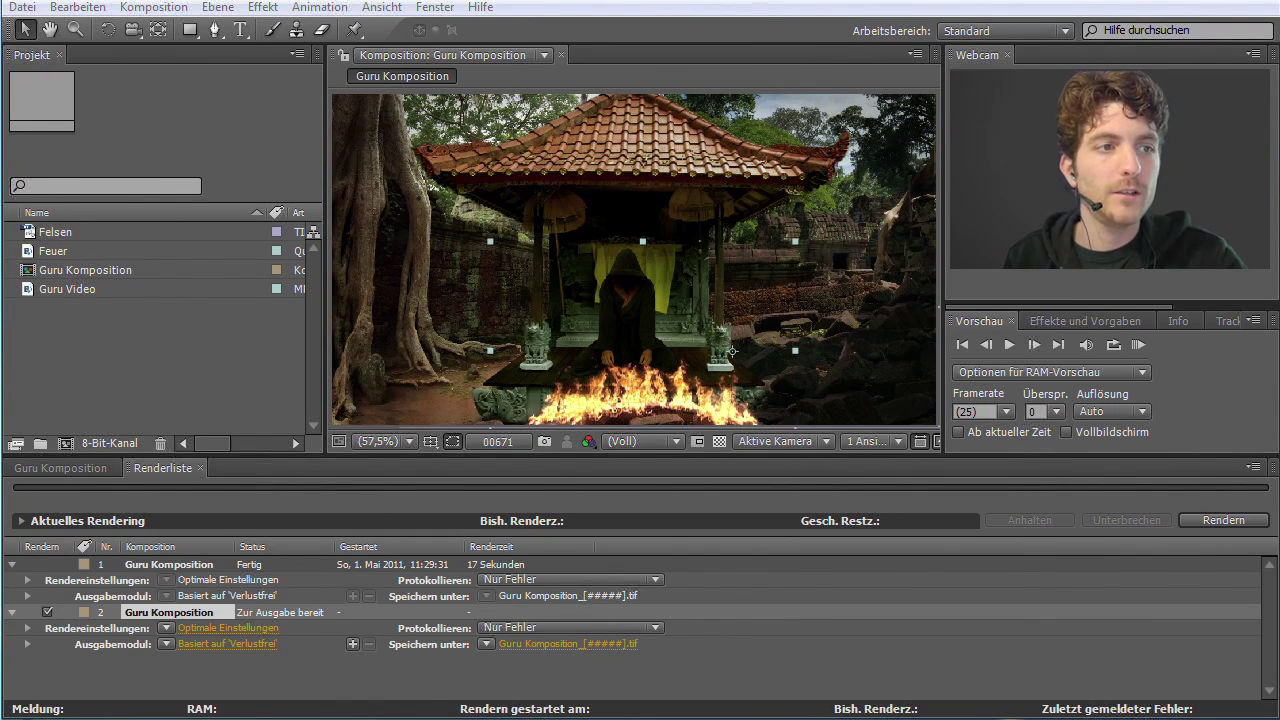
mouse_move(0, 40)
mouse_down()
mouse_move(421, 46)
mouse_move(359, 54)
mouse_up()
- Scroll the finale tiffs folder and preview several rendered frames, including 00613 and 00617
drag(775, 182, 775, 330)
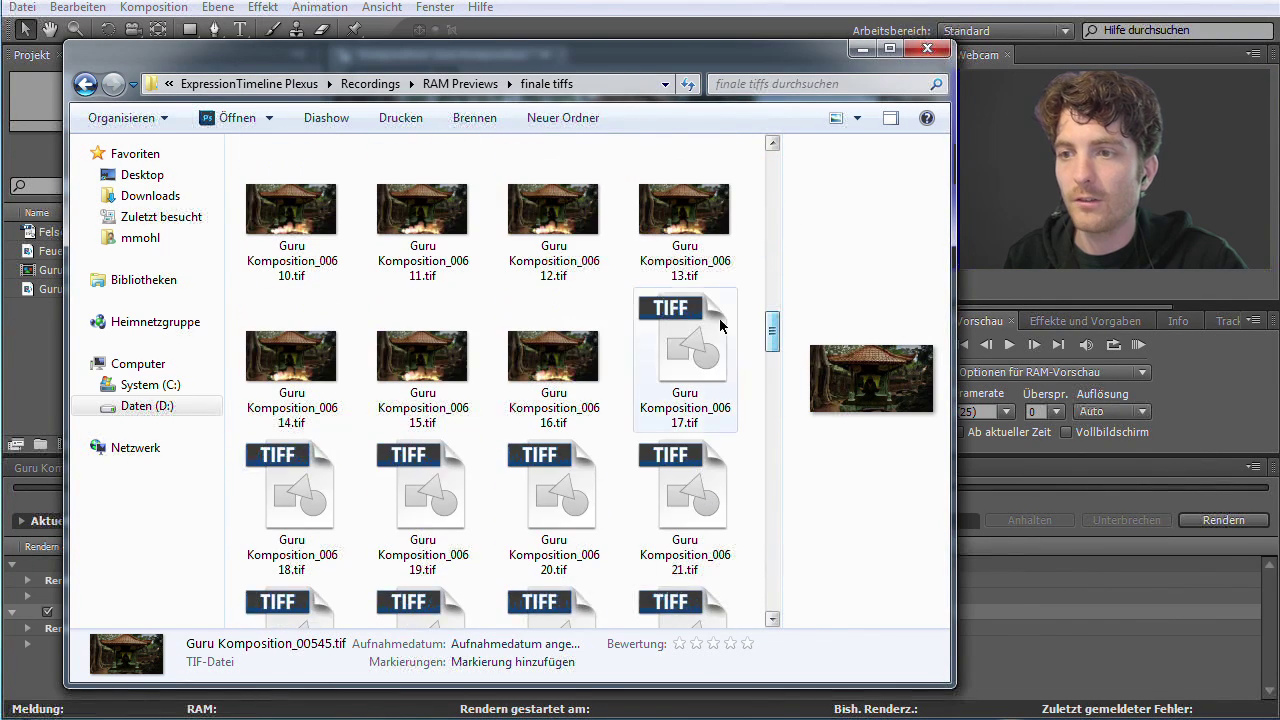
click(657, 344)
click(508, 354)
click(435, 355)
click(300, 355)
click(300, 215)
click(398, 238)
click(545, 225)
click(675, 225)
- Scroll back up through the frames and close the finale tiffs window
drag(773, 330, 775, 170)
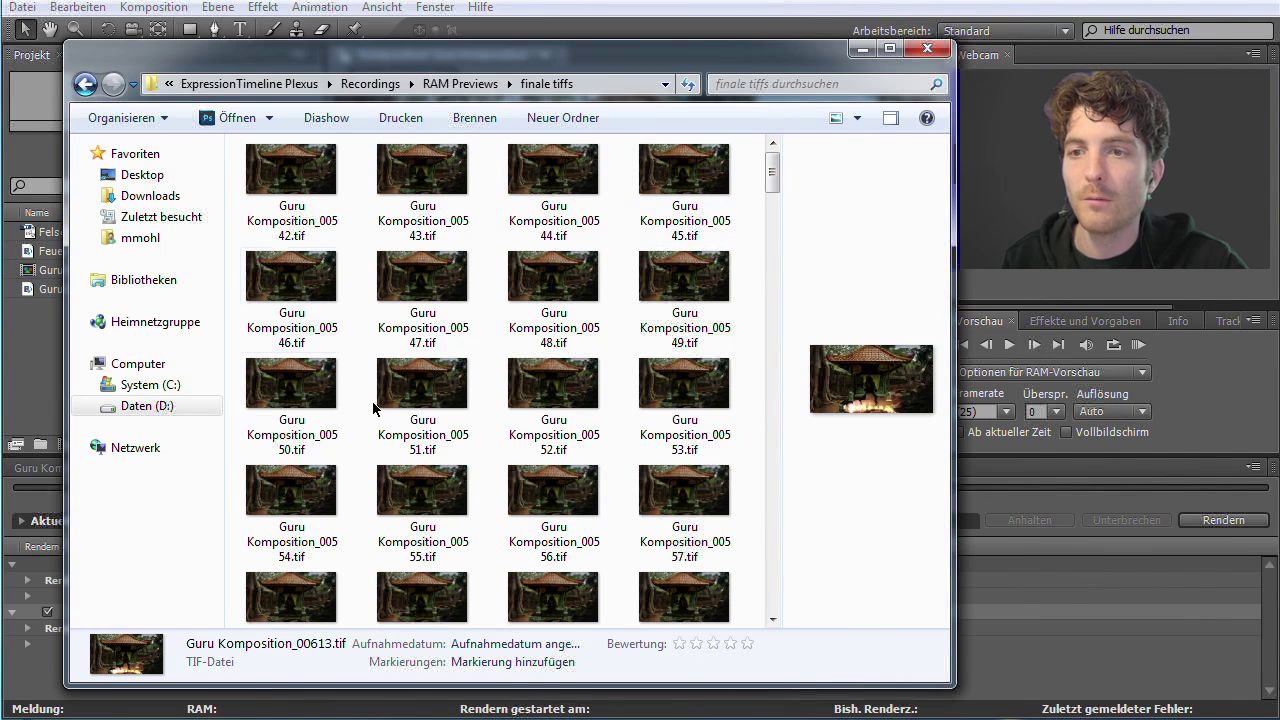
drag(775, 170, 775, 165)
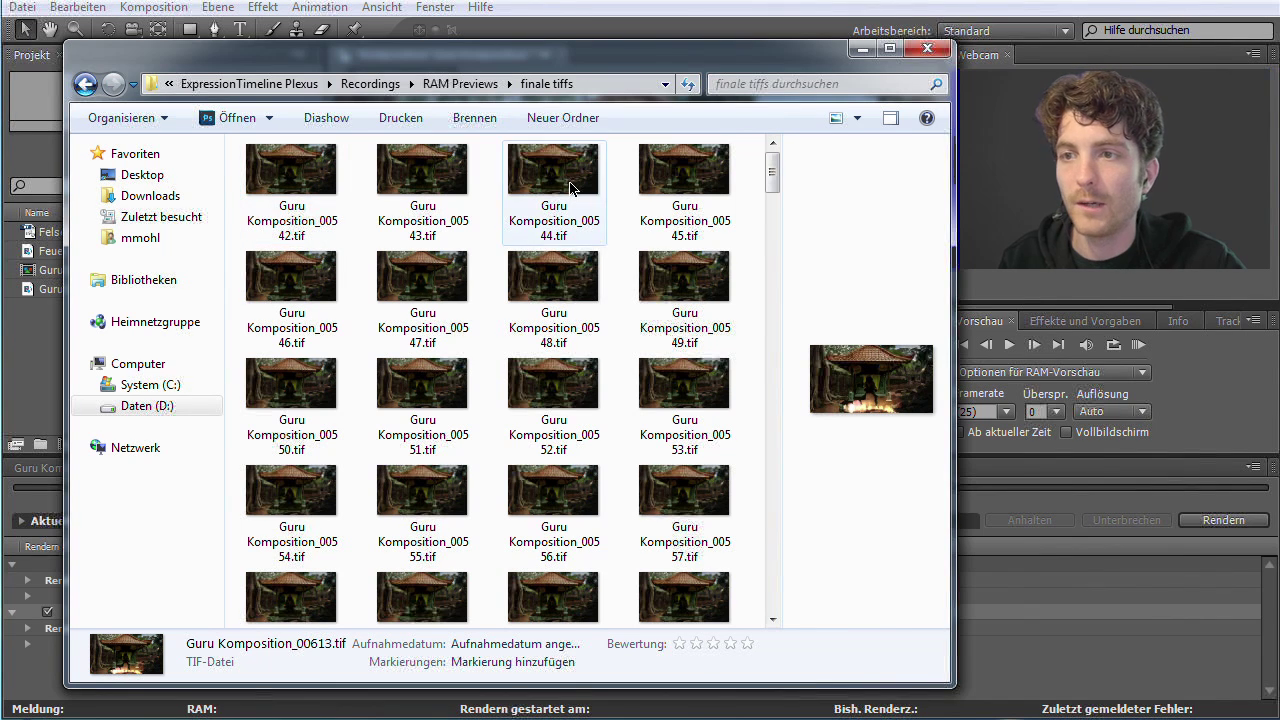
click(928, 50)
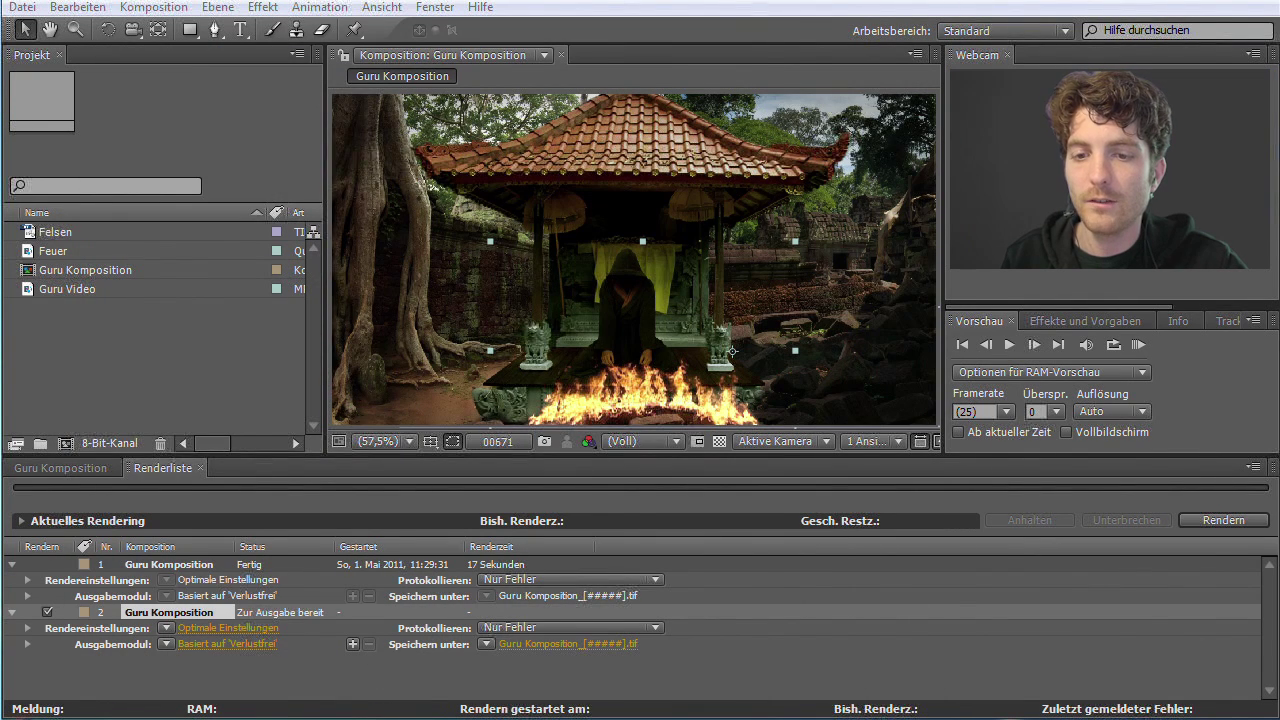
- Launch Adobe Media Encoder CS4 from the Start menu and open its Datei menu
click(22, 702)
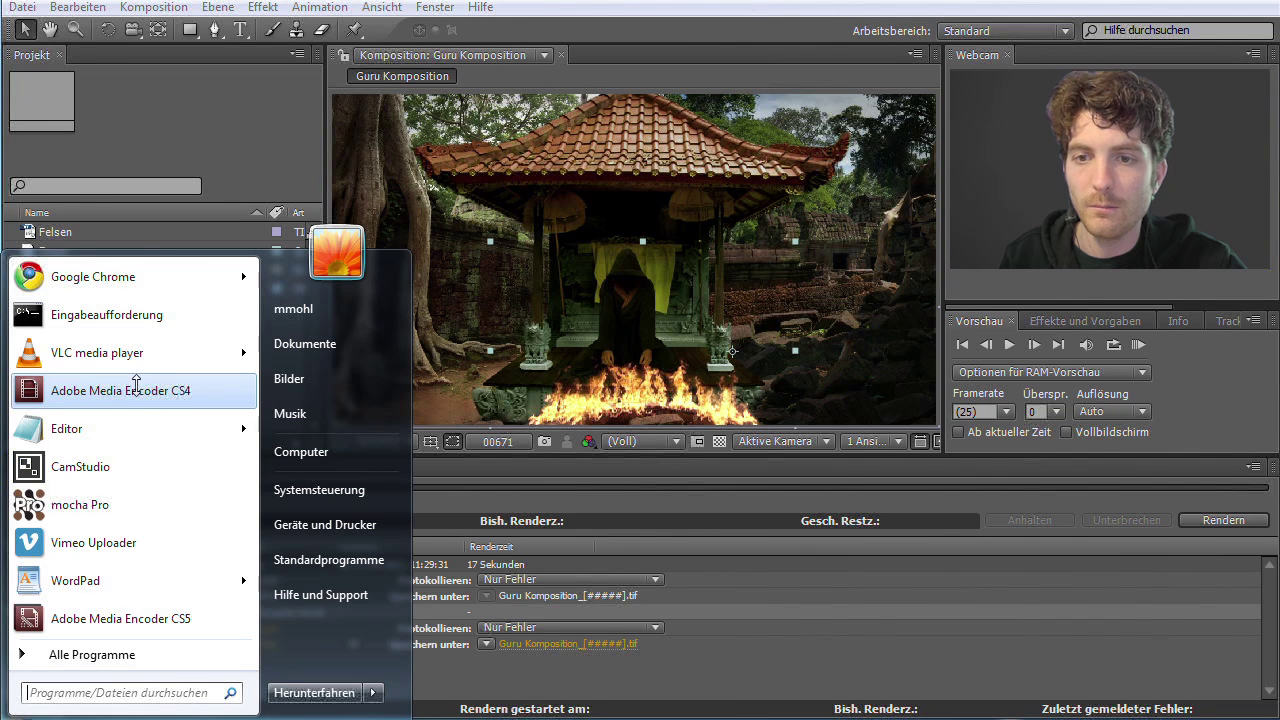
click(141, 396)
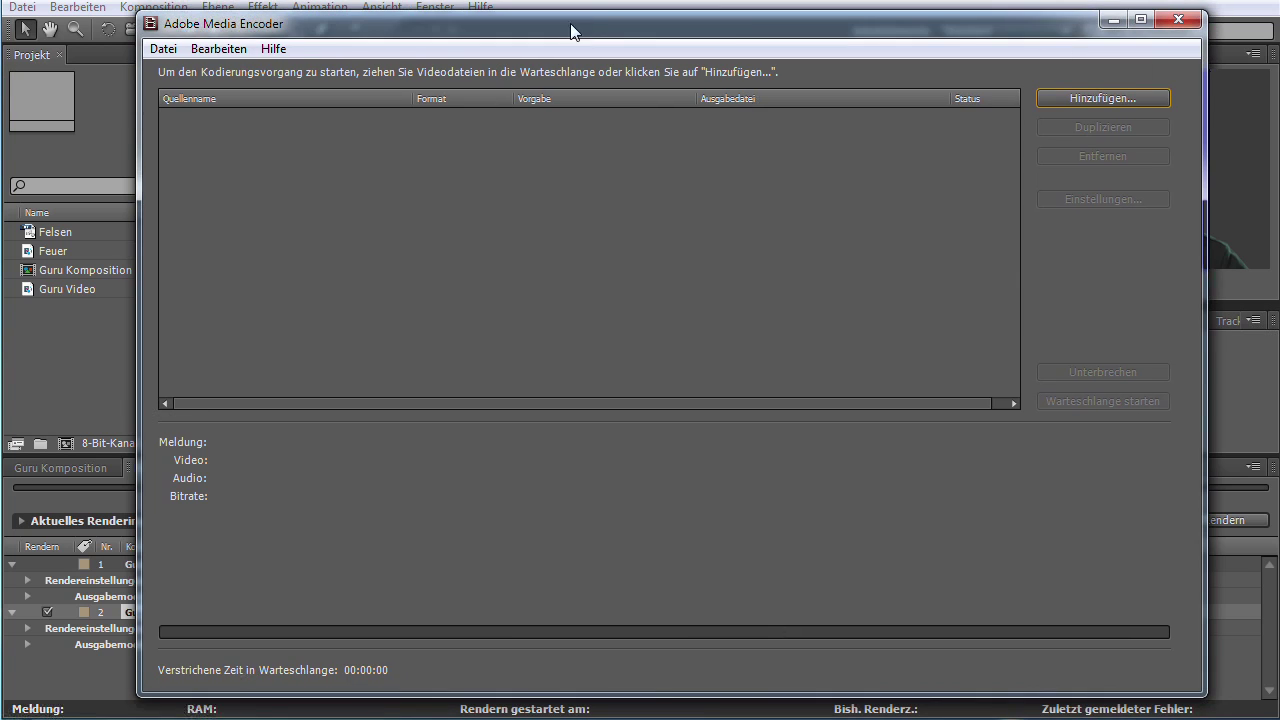
click(164, 49)
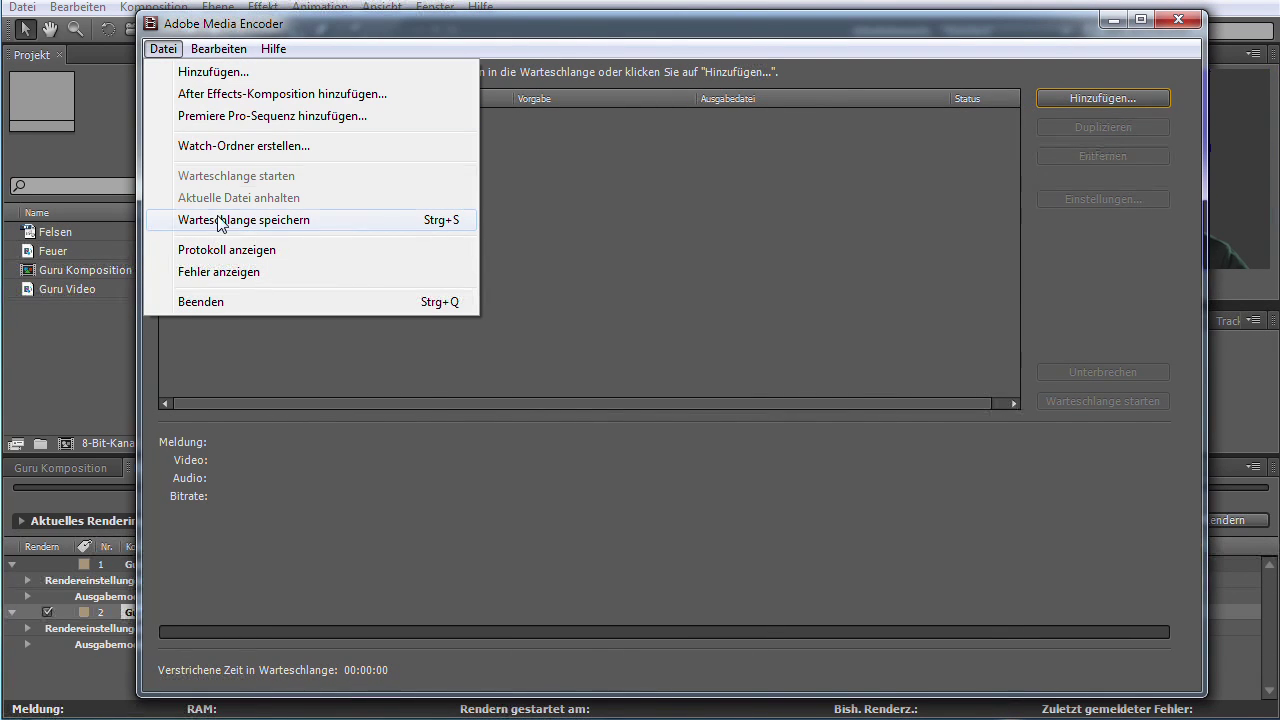
- Choose After Effects-Komposition hinzufügen and scroll down through the Tutorials folder
click(223, 99)
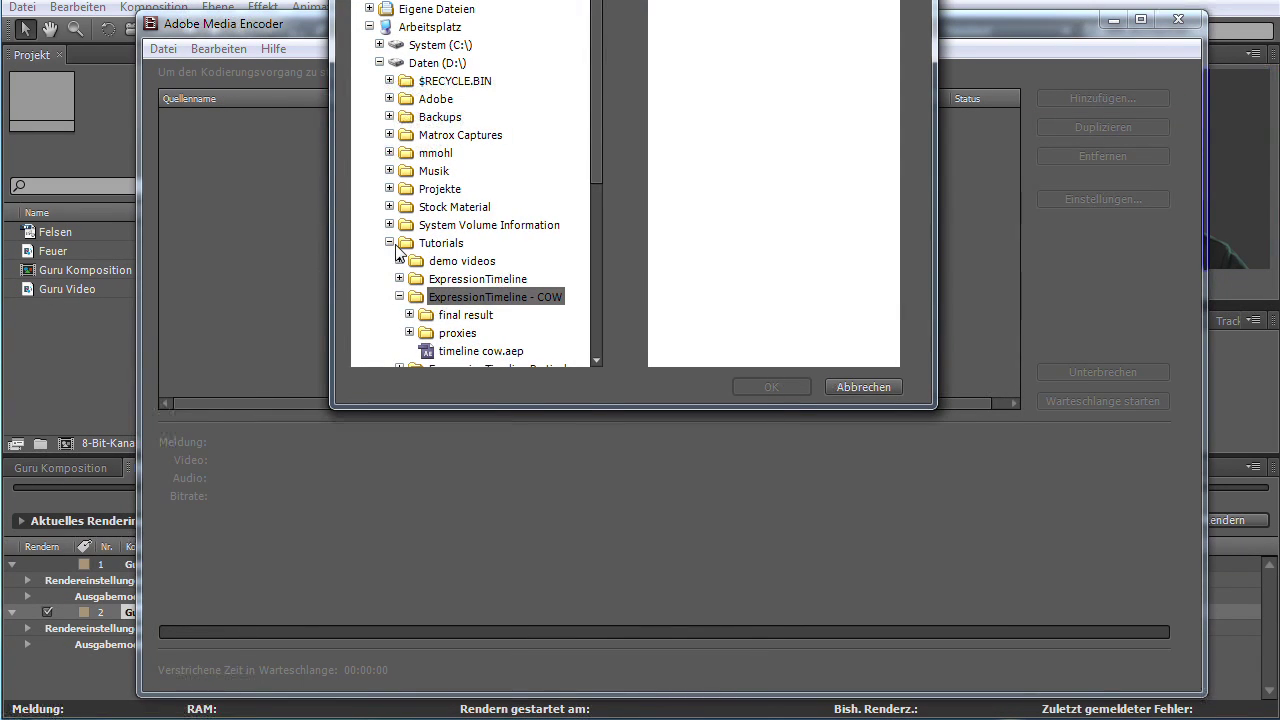
click(389, 243)
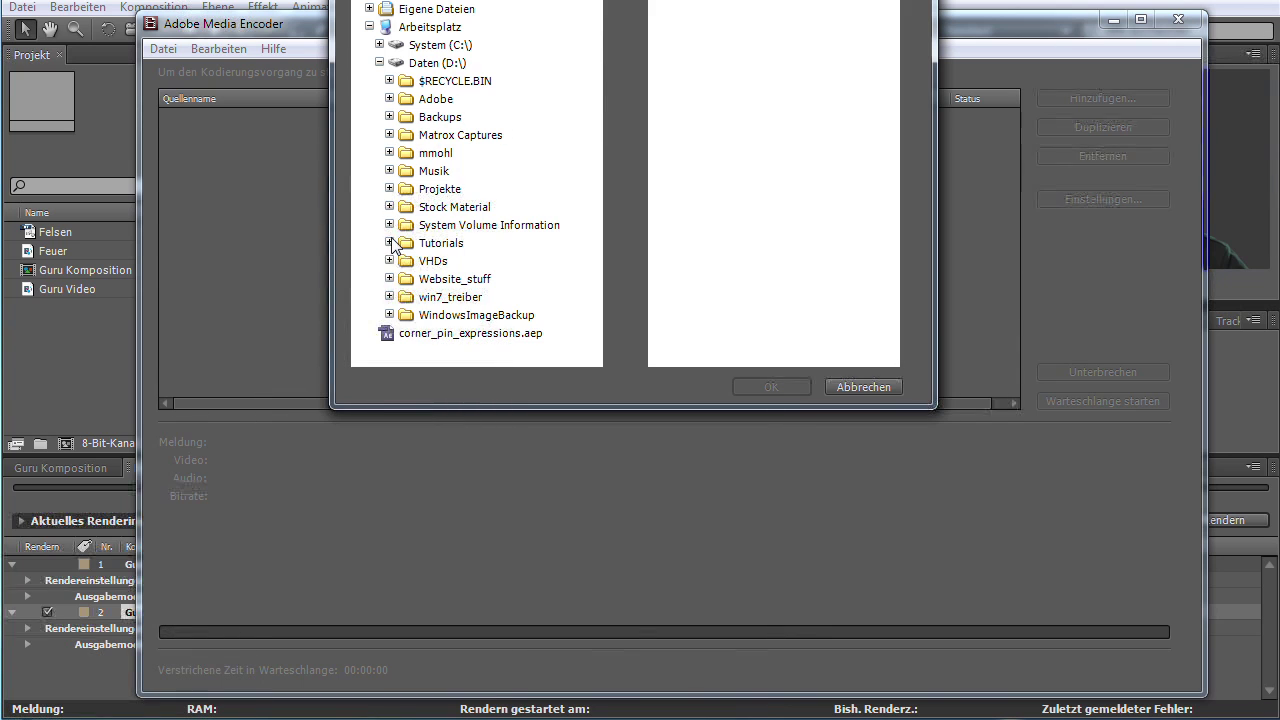
click(390, 243)
scroll(440, 320, down, 1)
scroll(470, 335, down, 1)
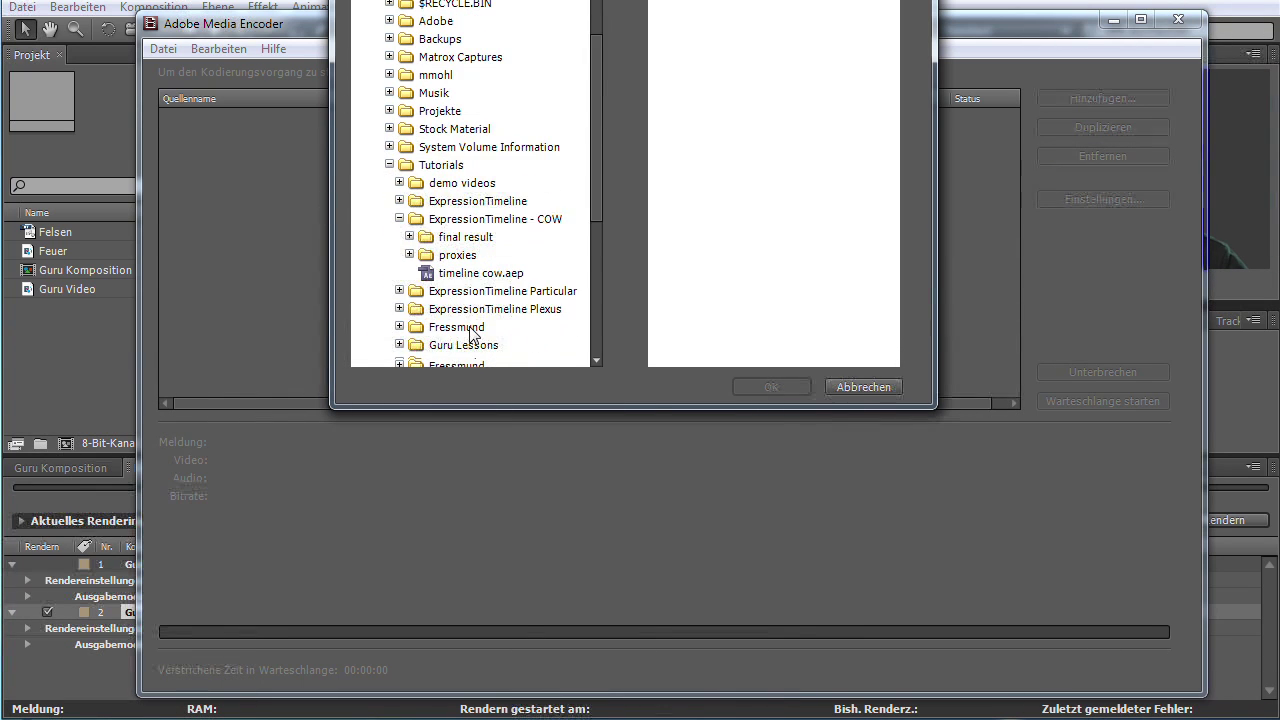
scroll(472, 330, down, 1)
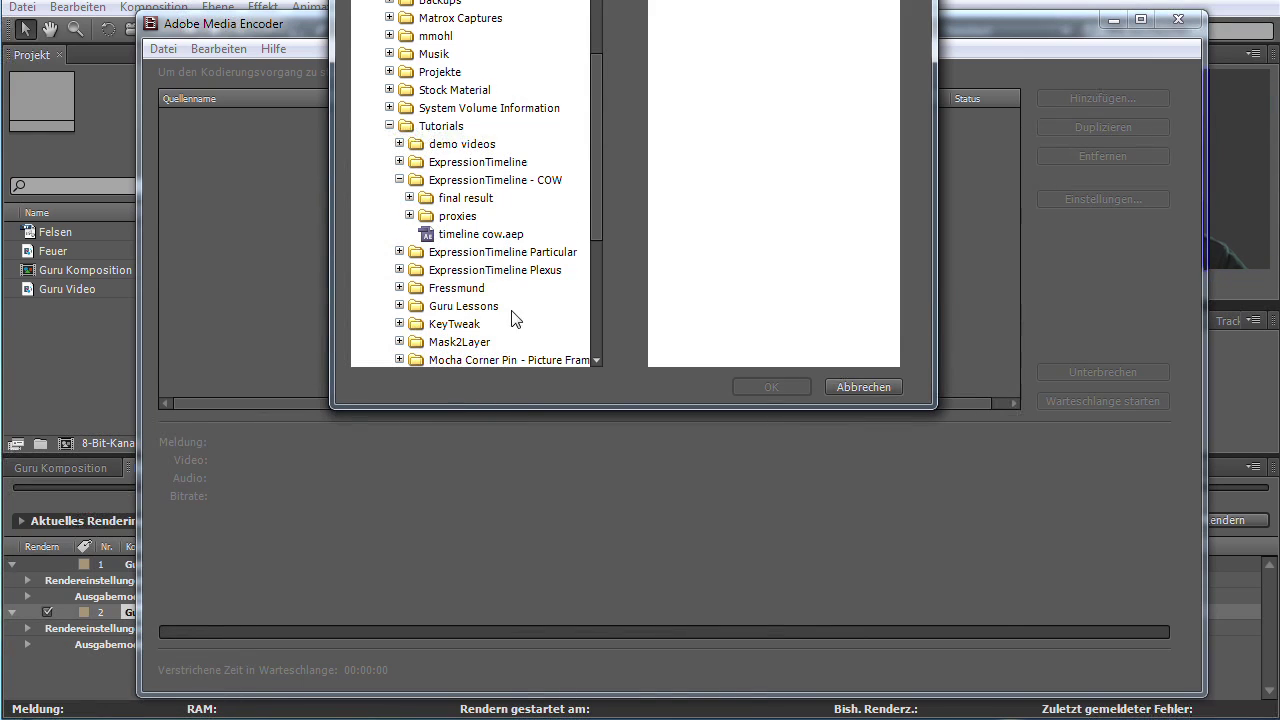
- Open Guru Lessons > 01 Explosion > AE > DE_nach_3.aep and add Guru Komposition
click(399, 306)
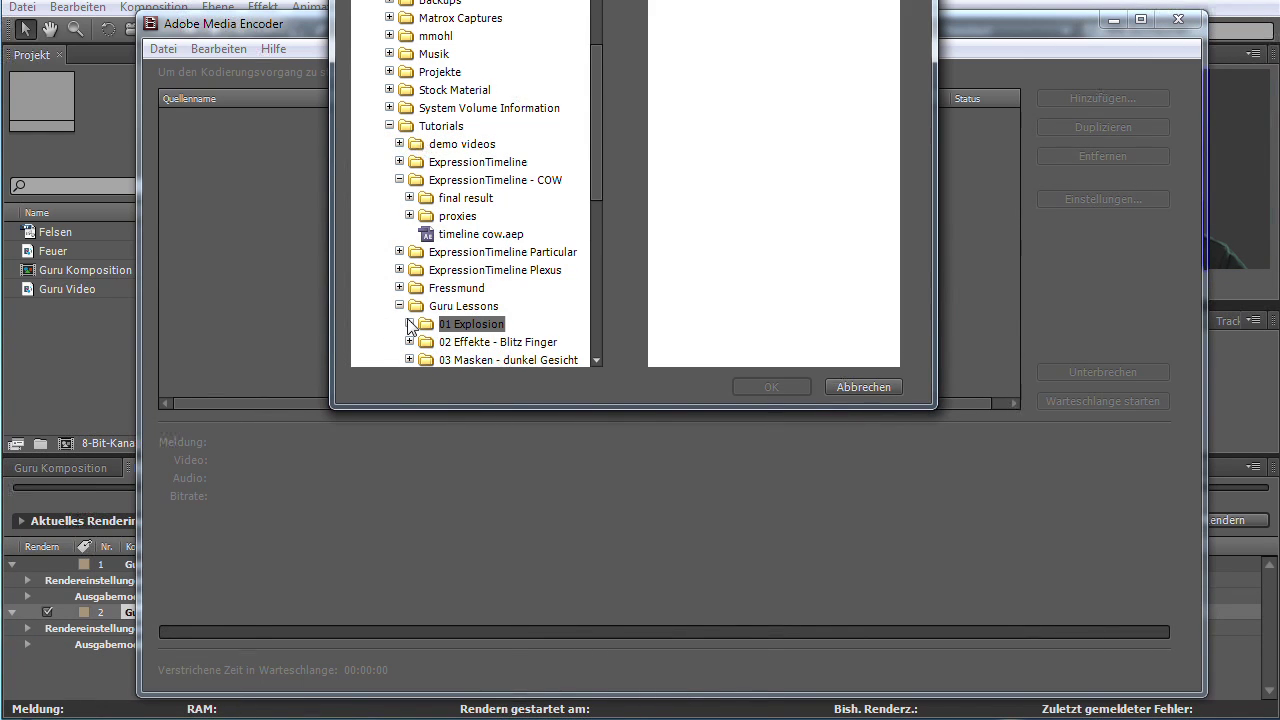
click(409, 323)
click(453, 343)
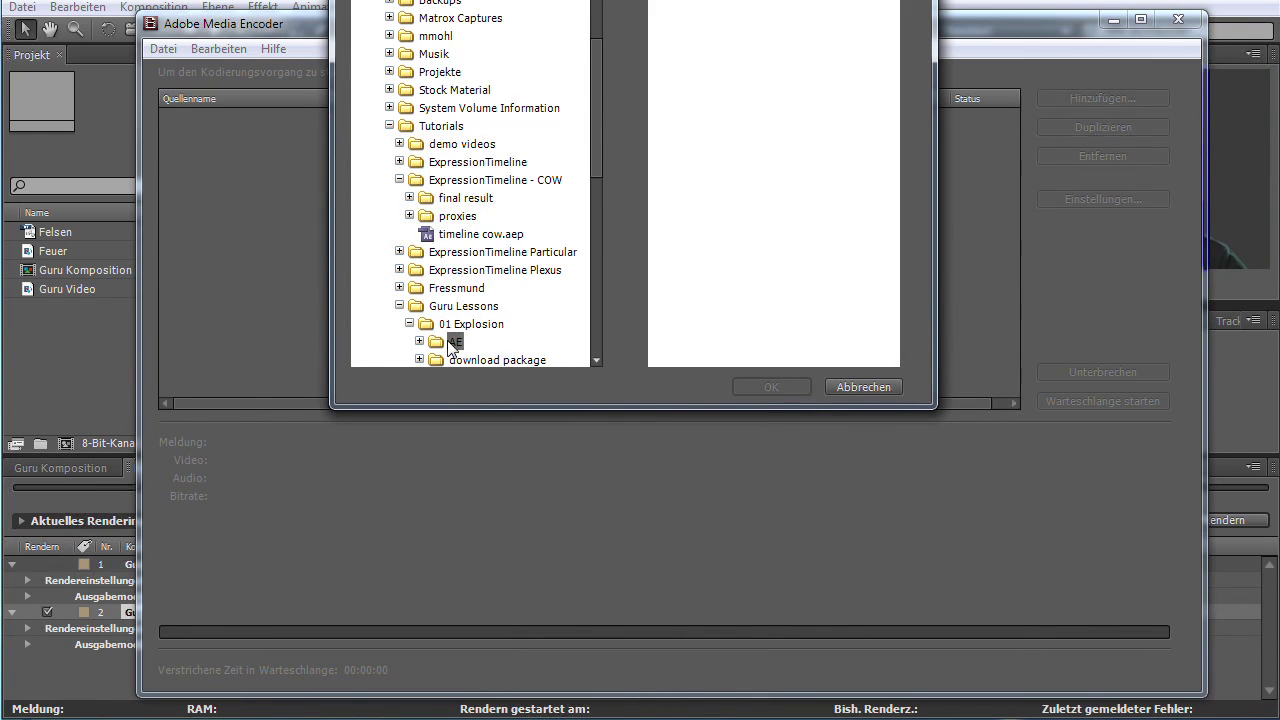
click(420, 342)
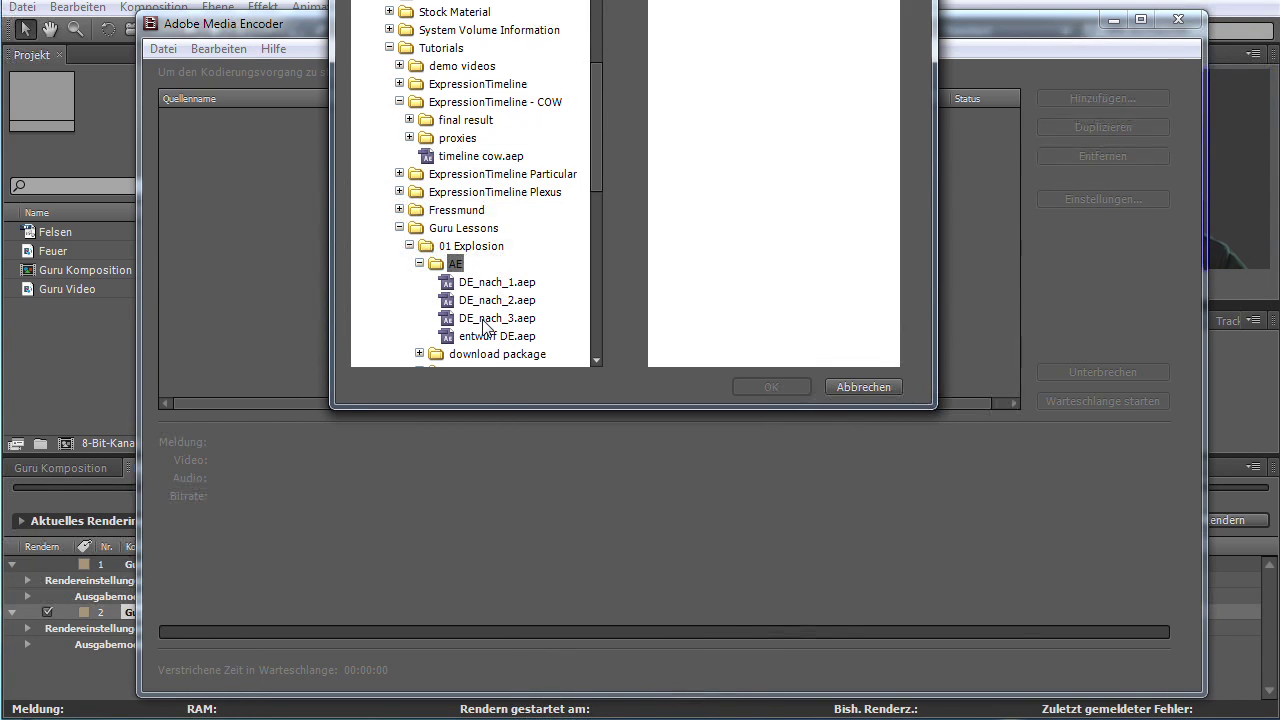
click(492, 404)
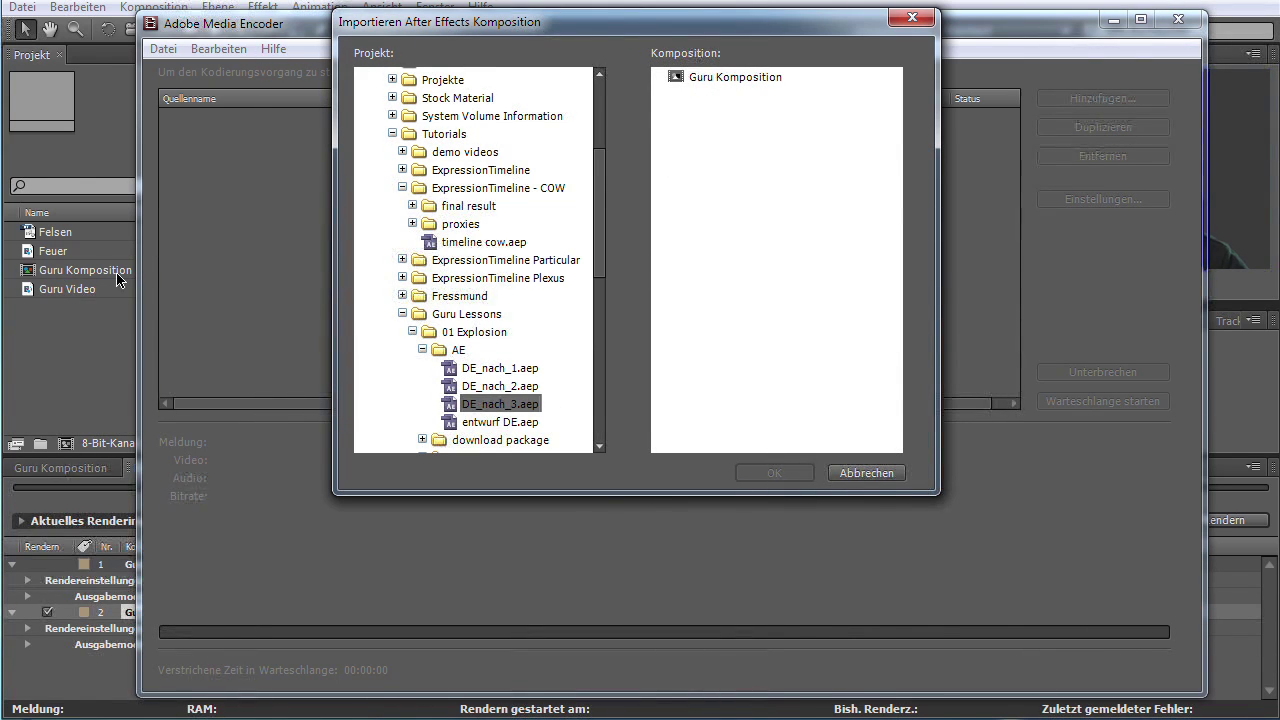
click(706, 80)
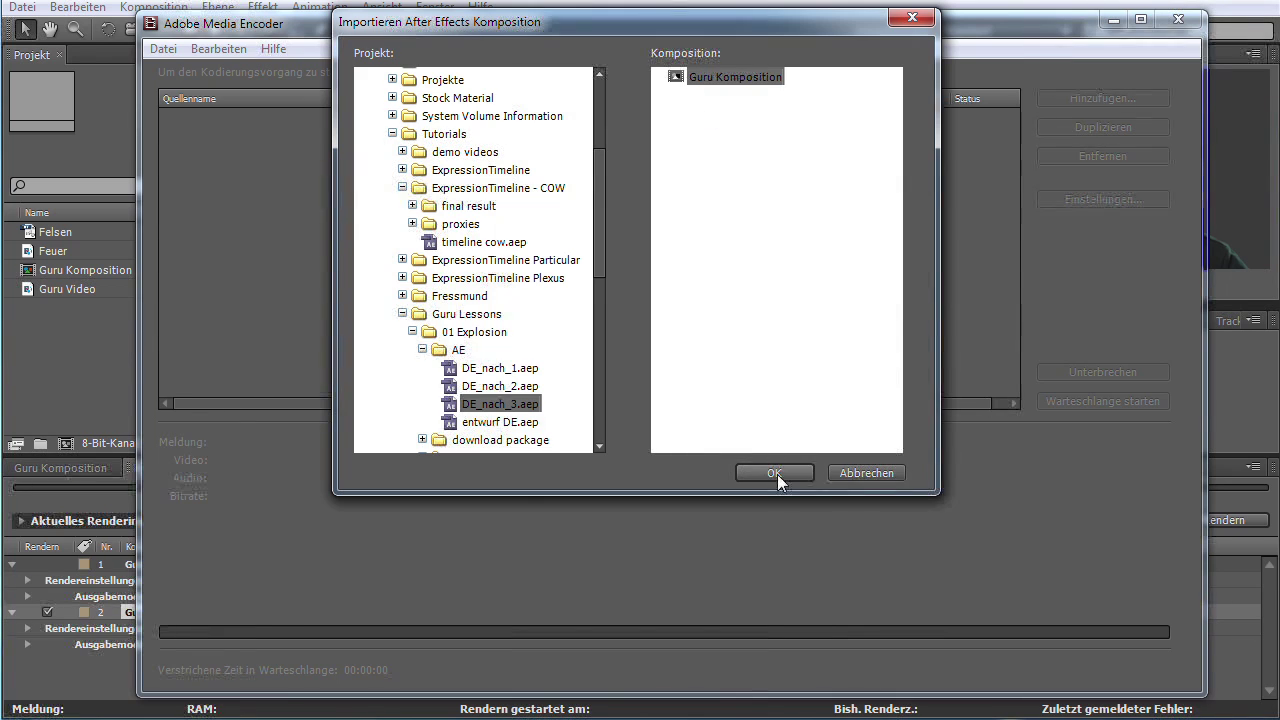
click(777, 474)
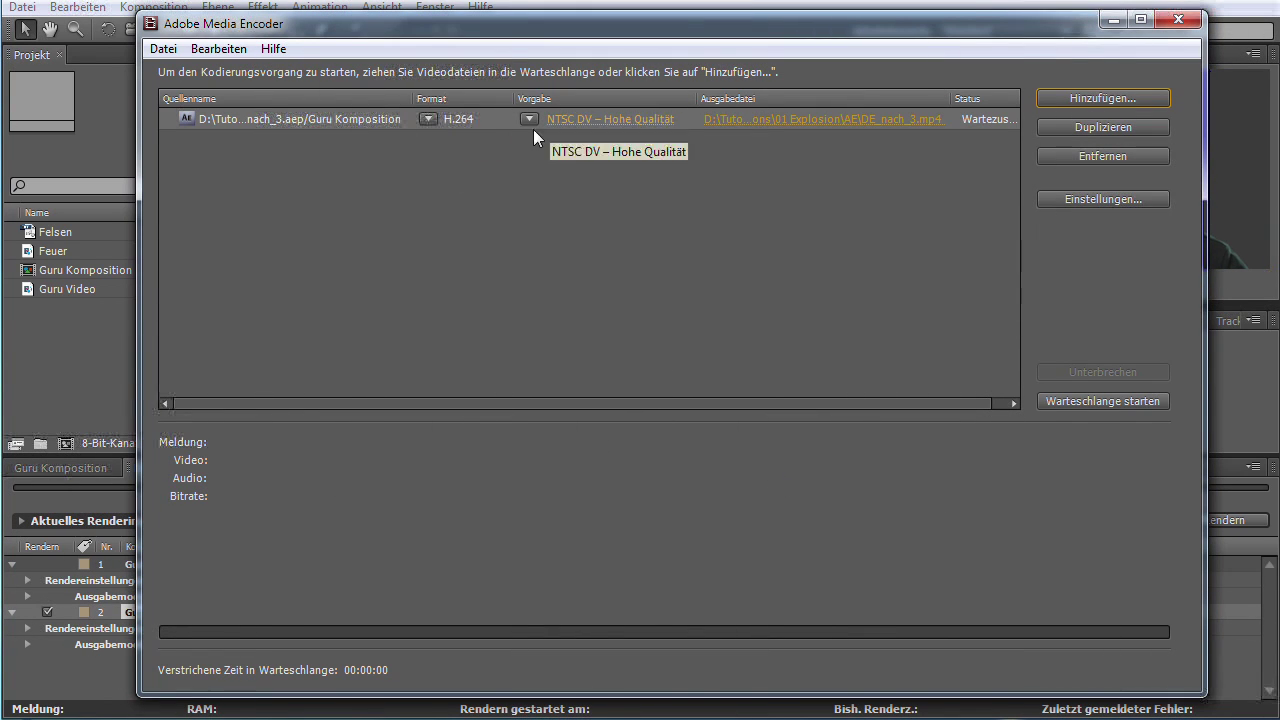
- Keep H.264, apply the 1440 x 1080i 25 – Hohe Qualität preset, and save as DE_nach_3.mp4 in AE
click(428, 119)
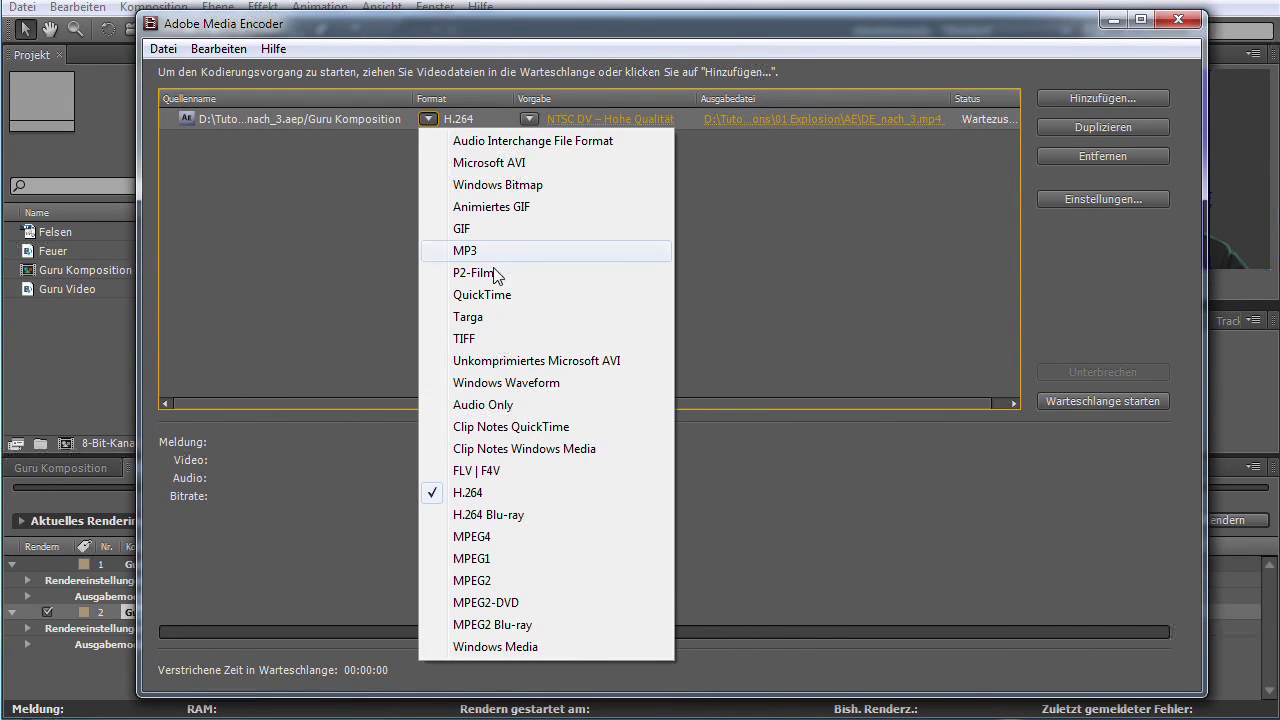
click(483, 497)
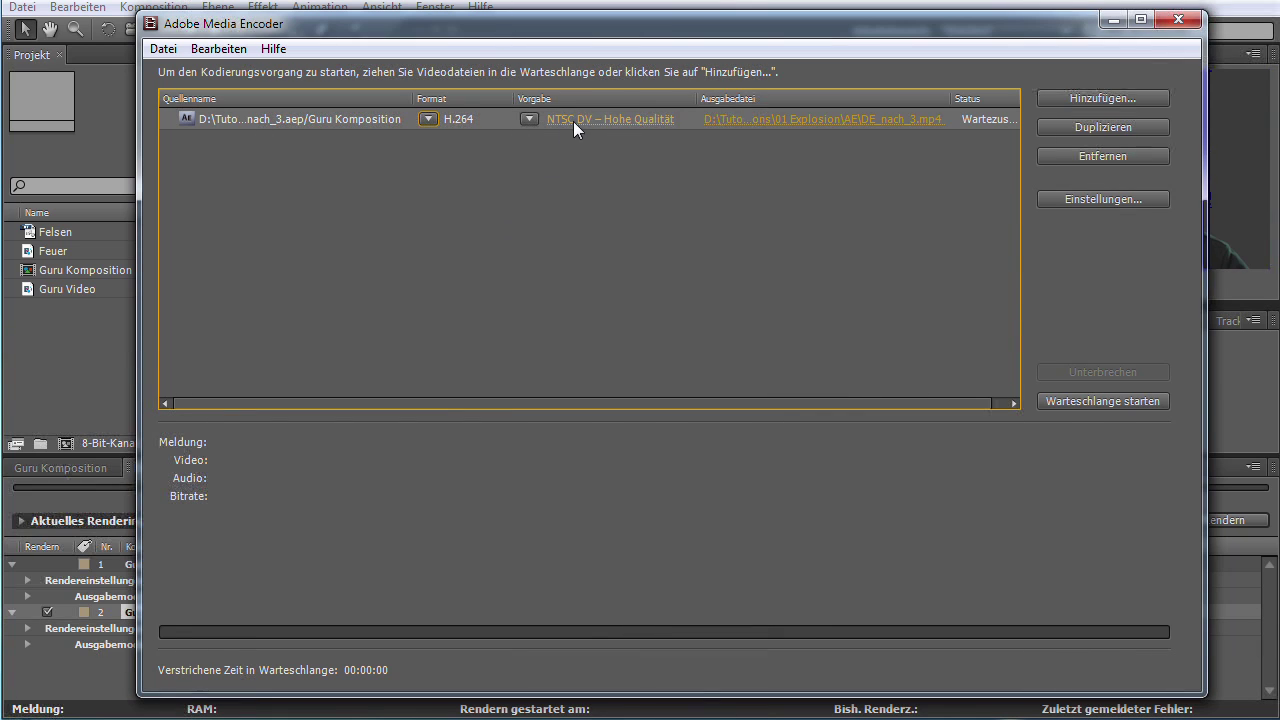
click(530, 119)
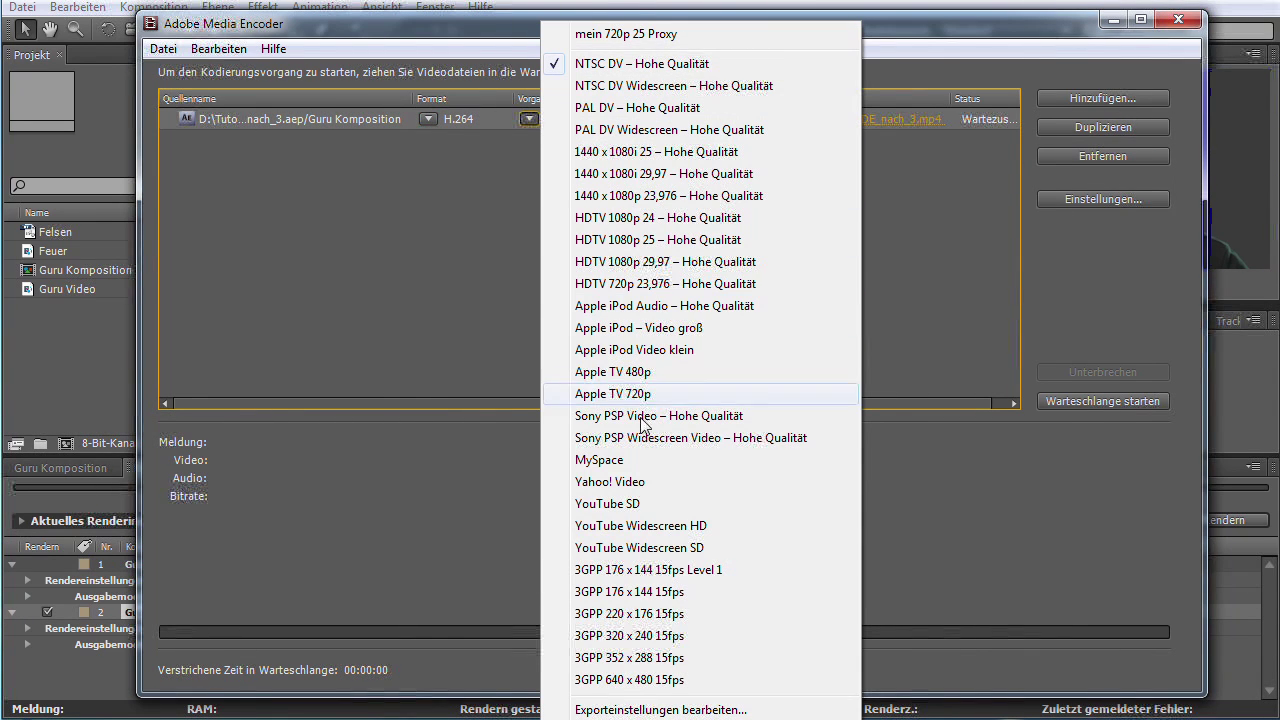
click(643, 152)
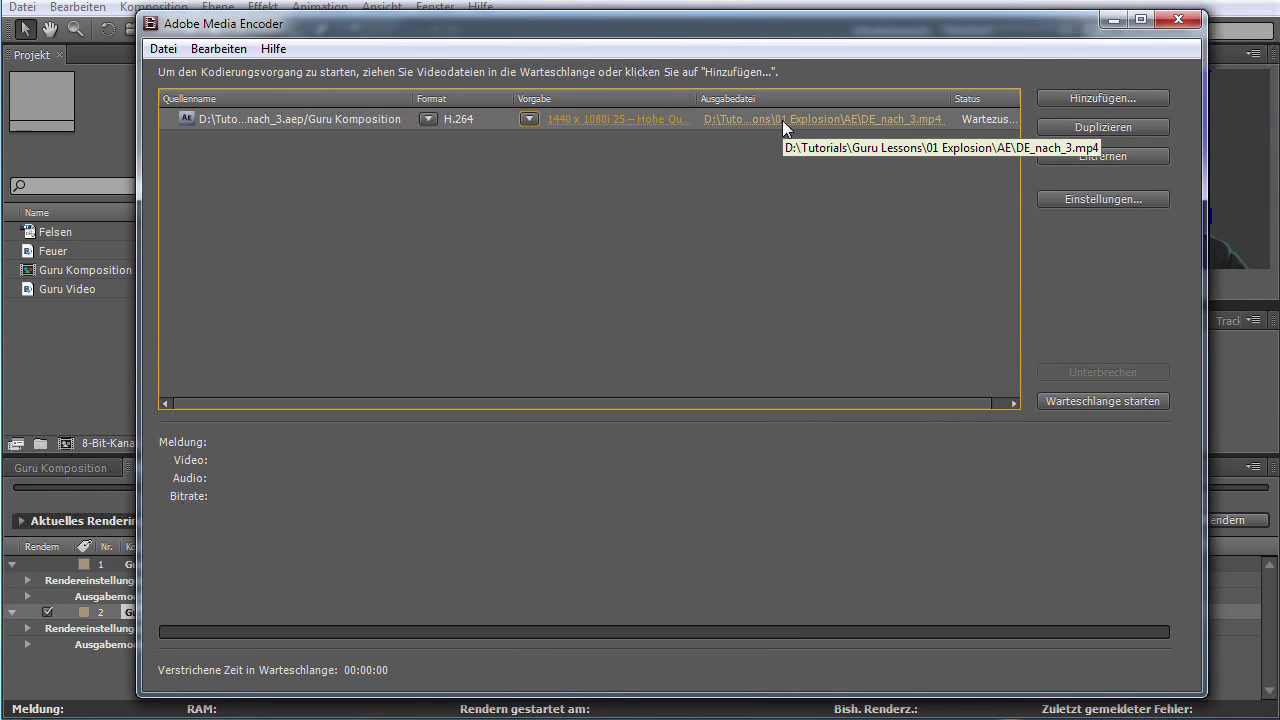
click(782, 120)
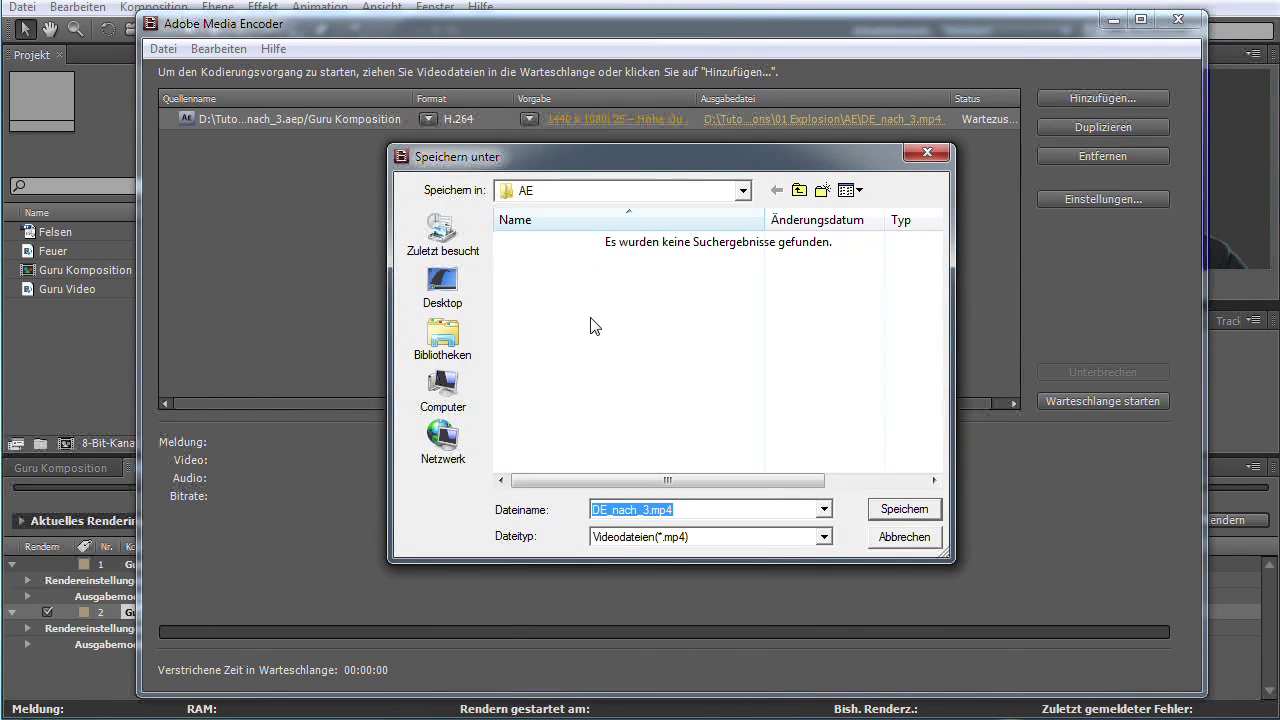
click(895, 514)
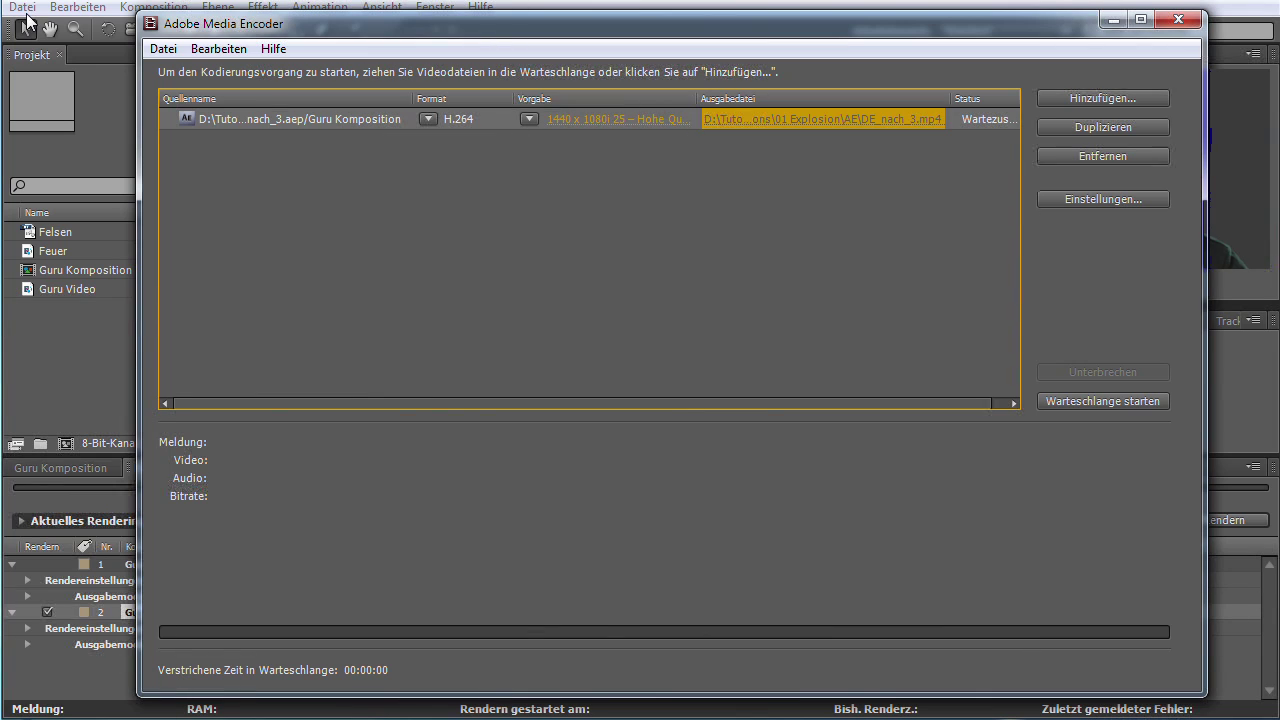
click(160, 50)
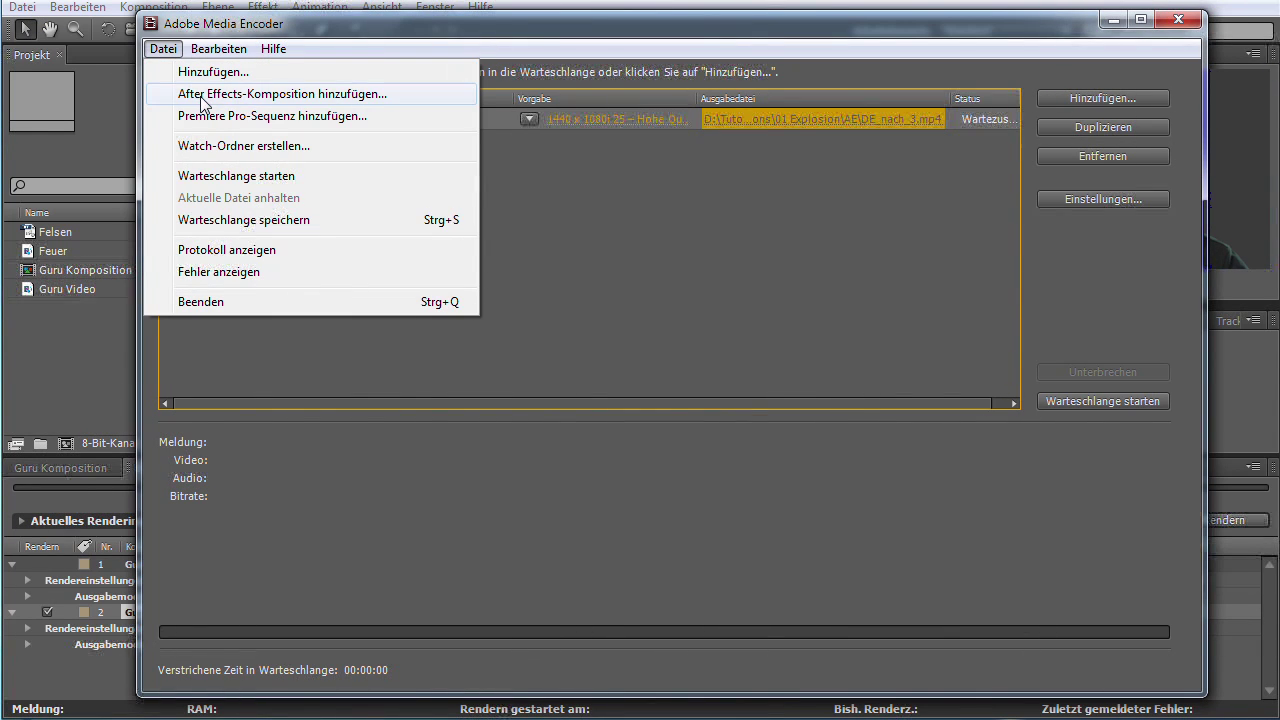
- Dismiss the Datei menu and start encoding with Warteschlange starten
click(601, 225)
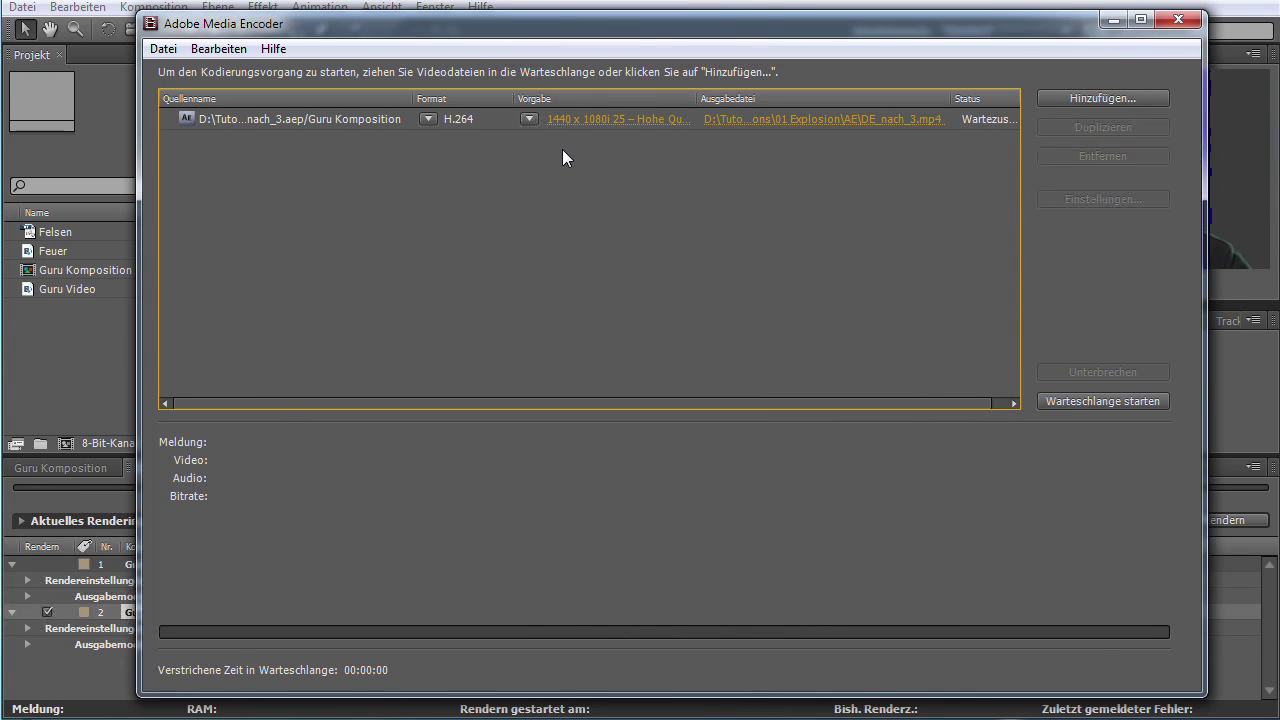
click(1130, 401)
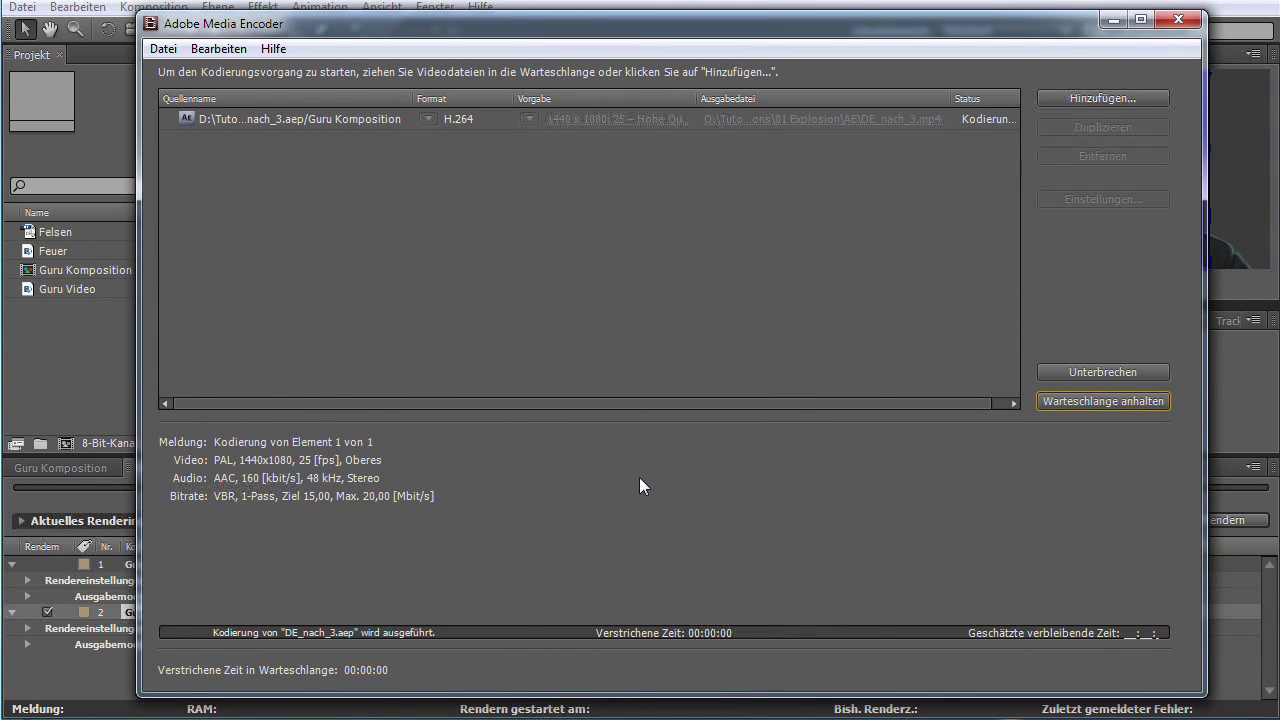